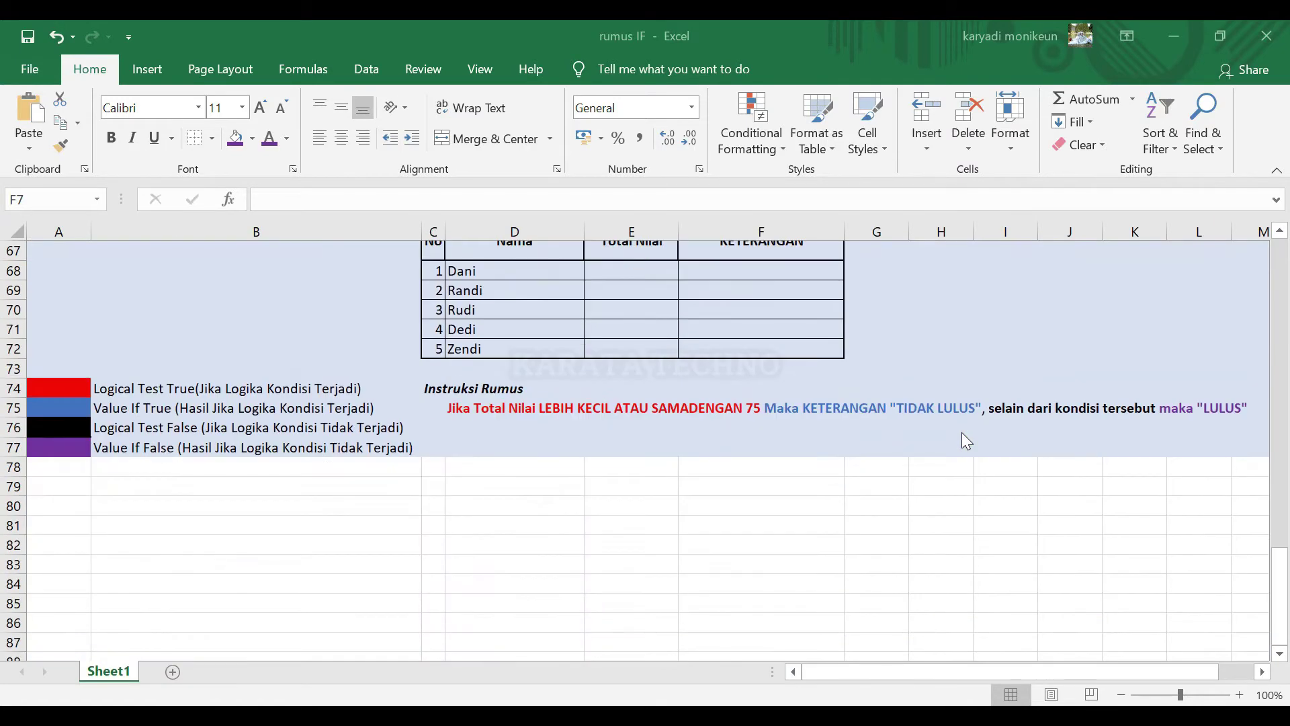
# Look through the five score tables and the IF formula instructions written beneath each of them
pyautogui.scroll(20, 719, 433)
pyautogui.scroll(-3, 692, 417)
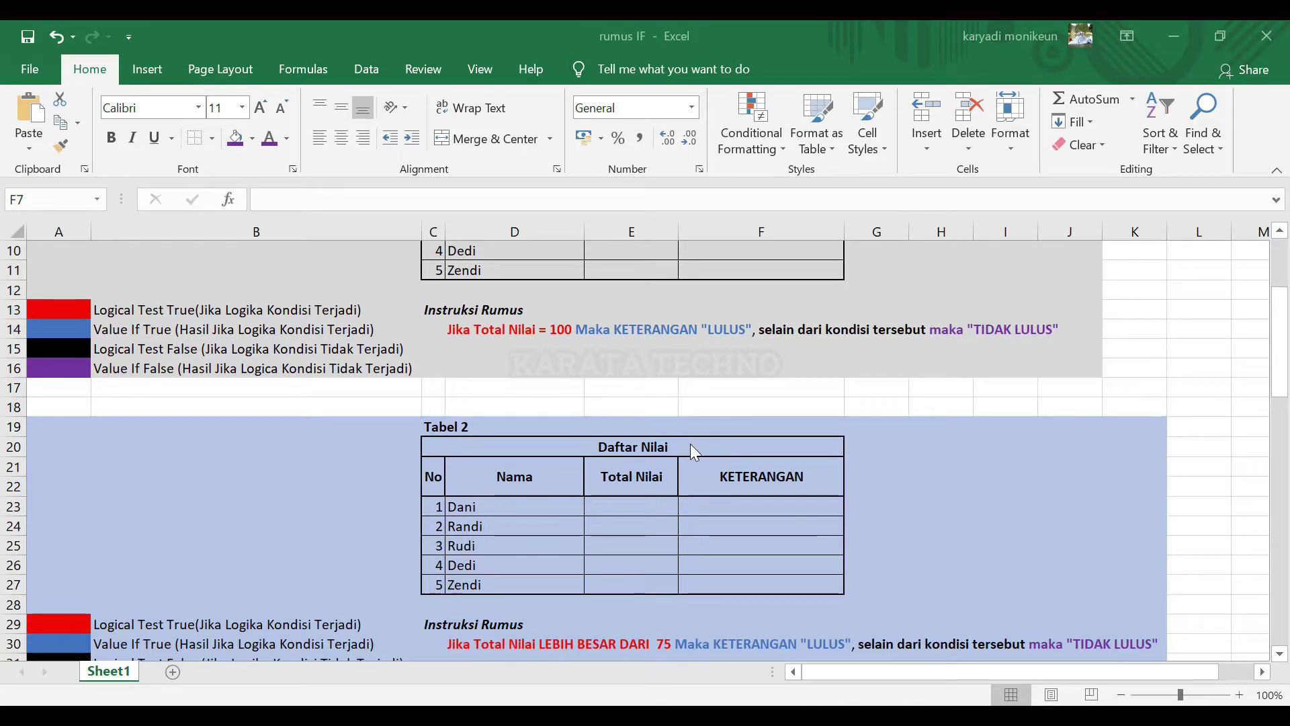
pyautogui.scroll(3, 690, 444)
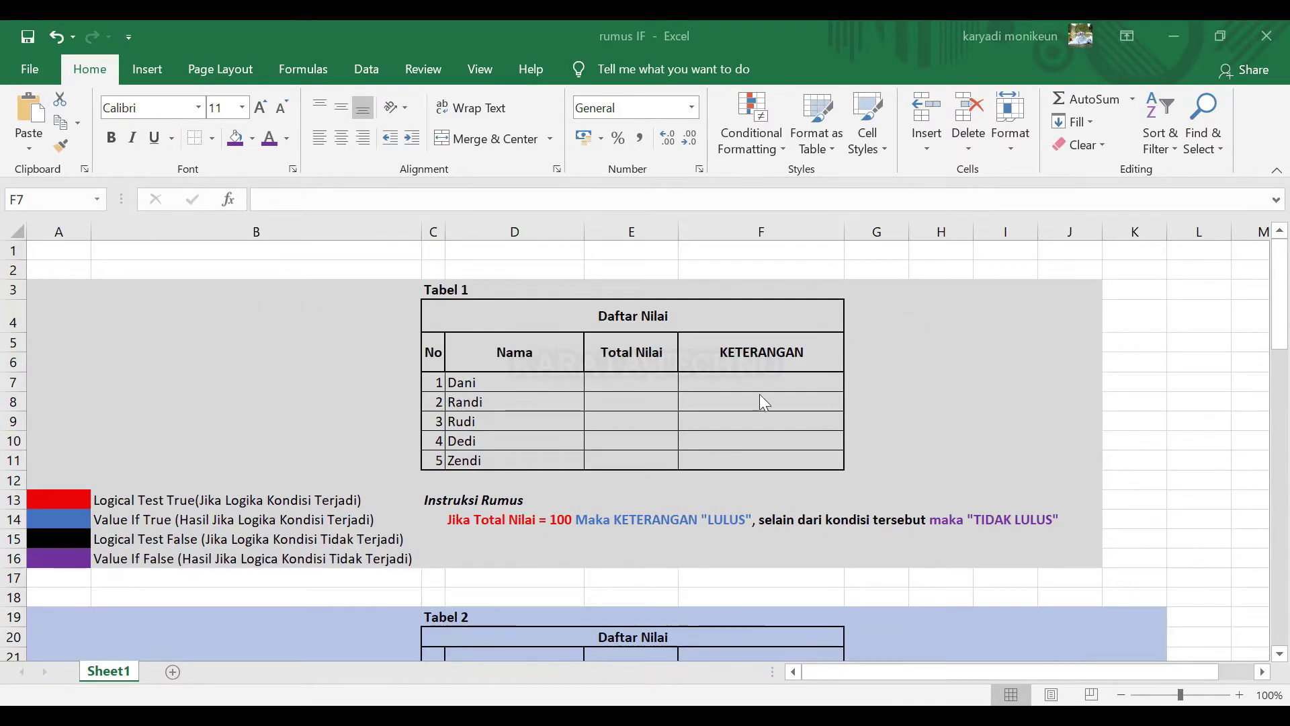
pyautogui.scroll(-4, 618, 577)
pyautogui.scroll(4, 619, 574)
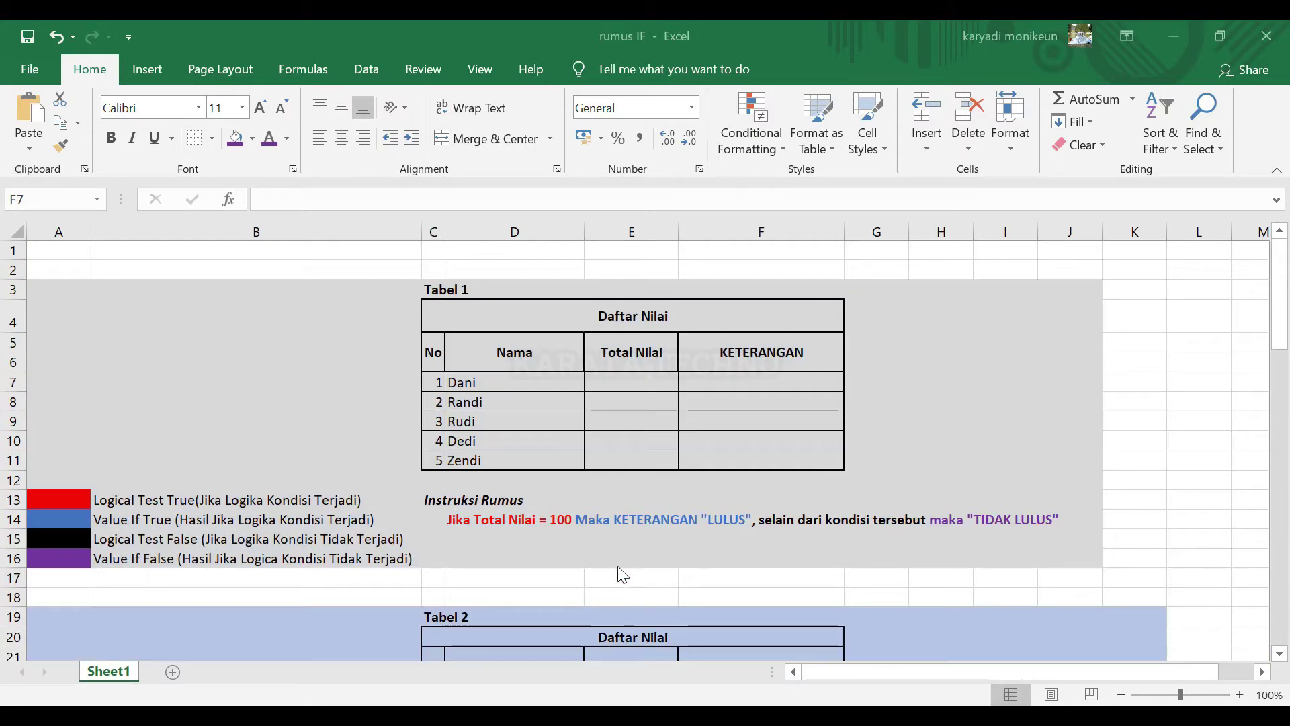
pyautogui.scroll(-19, 622, 571)
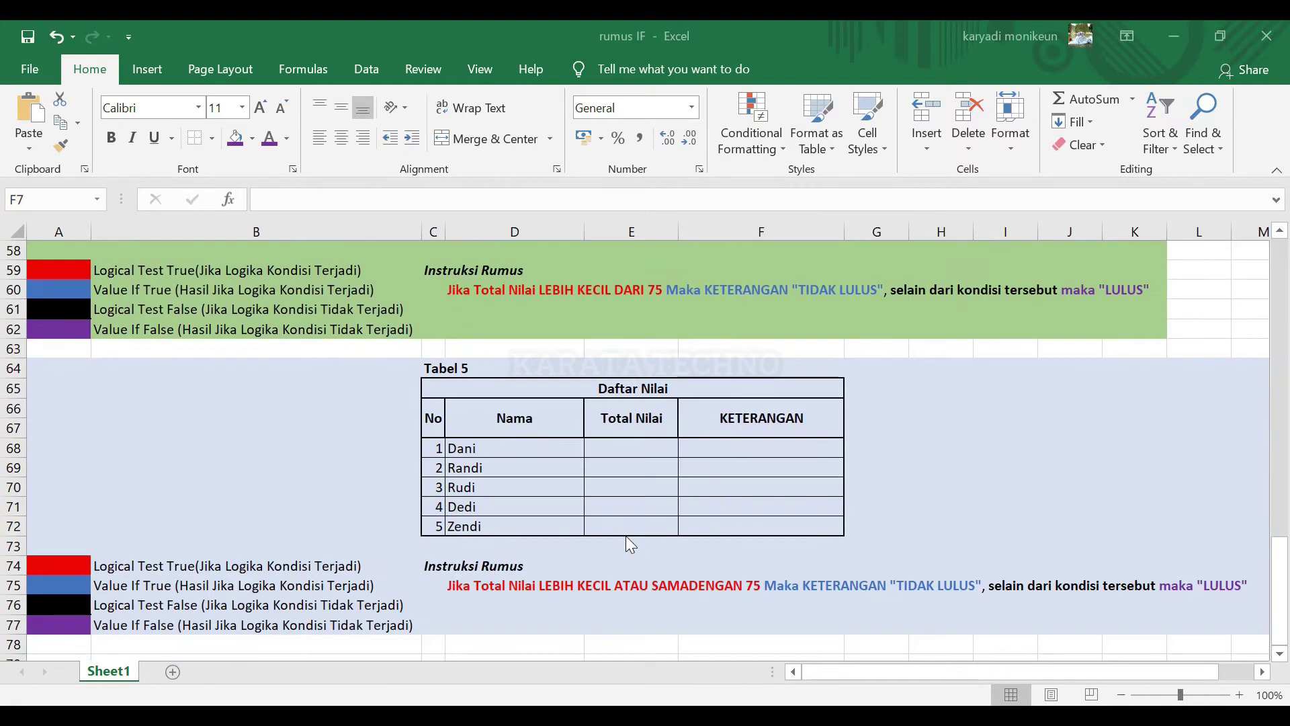
pyautogui.scroll(-3, 626, 535)
pyautogui.scroll(20, 624, 536)
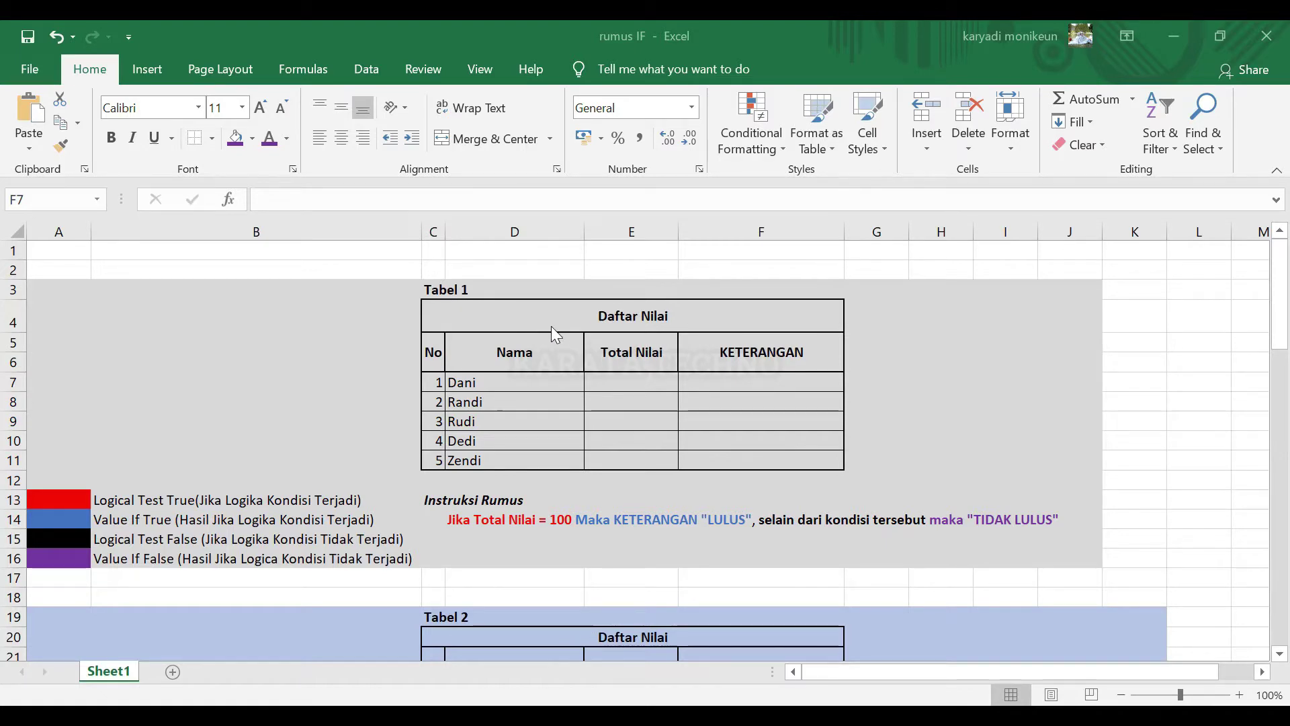
pyautogui.scroll(-4, 525, 433)
pyautogui.scroll(2, 526, 441)
pyautogui.scroll(2, 528, 449)
# Examine Tabel 1's empty KETERANGAN cell F7 and the colour legend for the logical tests and result values in A13:A16
pyautogui.click(739, 383)
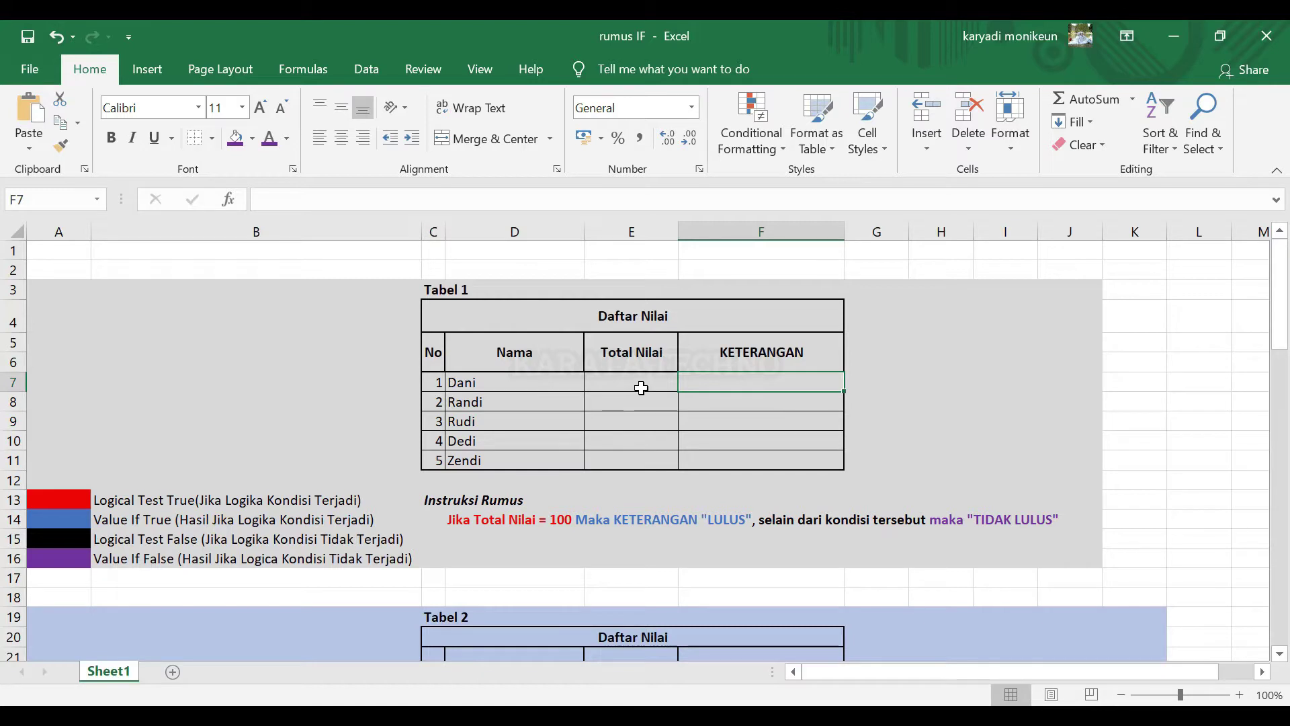
pyautogui.click(64, 502)
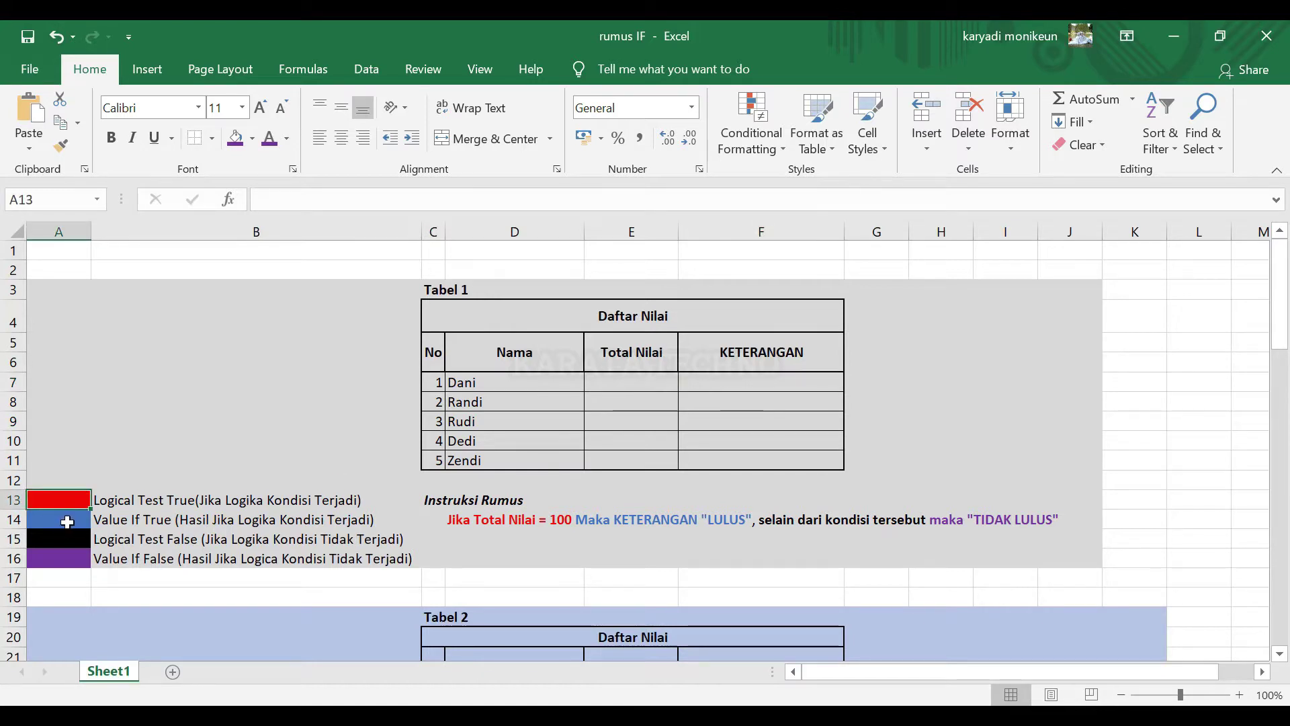
pyautogui.click(67, 521)
pyautogui.click(68, 538)
pyautogui.click(70, 552)
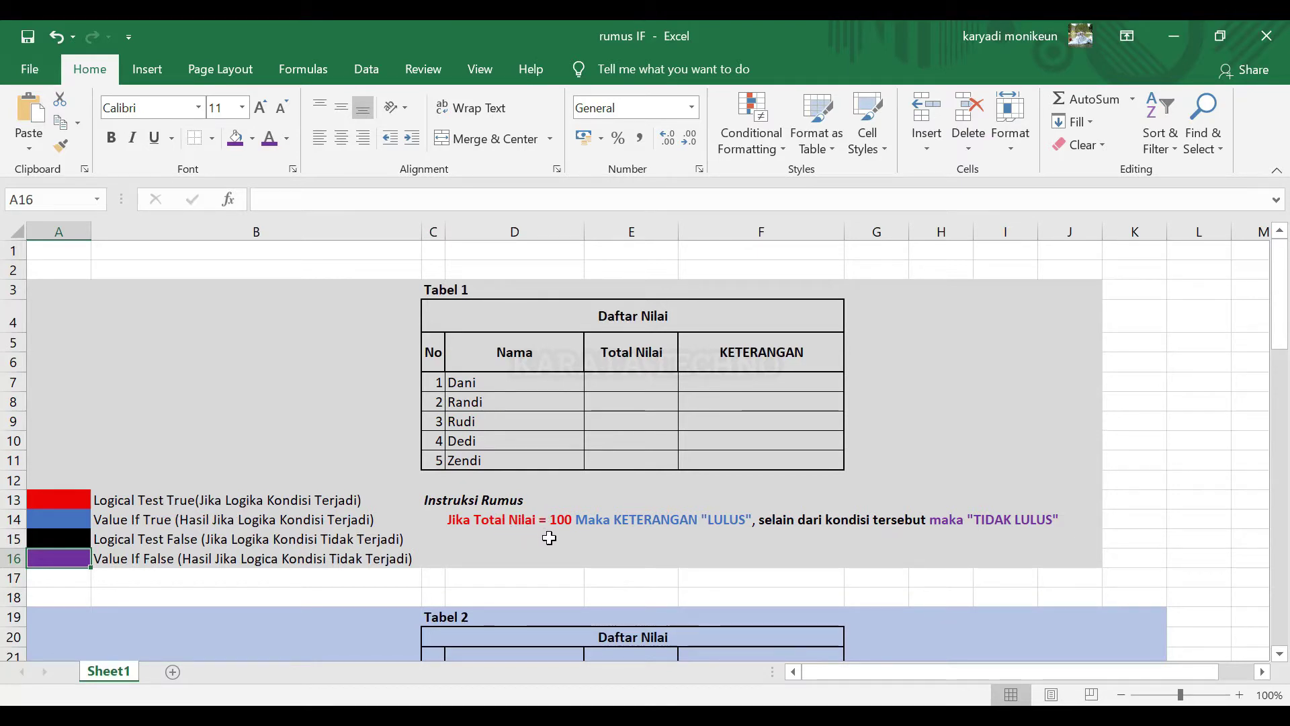
# Enter the formula =IF(E7=100;"LULUS") in cell F7, the first KETERANGAN cell of Tabel 1
pyautogui.click(714, 383)
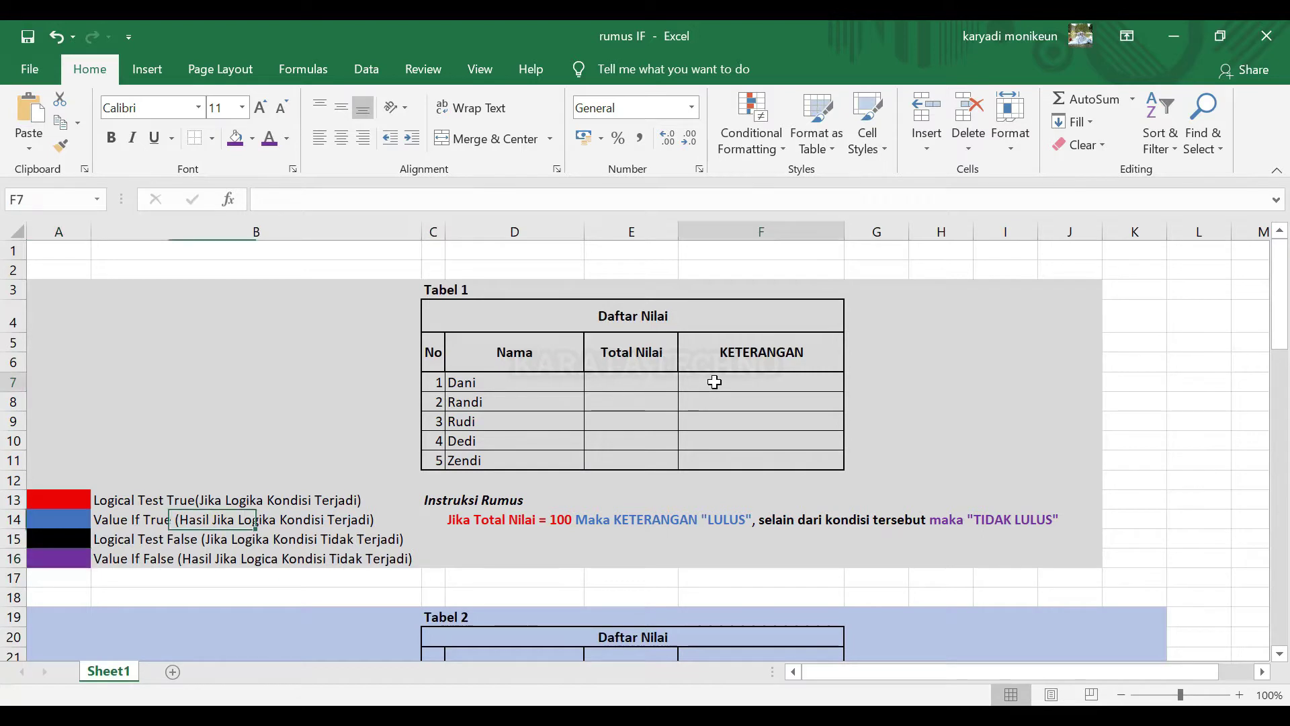
pyautogui.press('BackSpace')
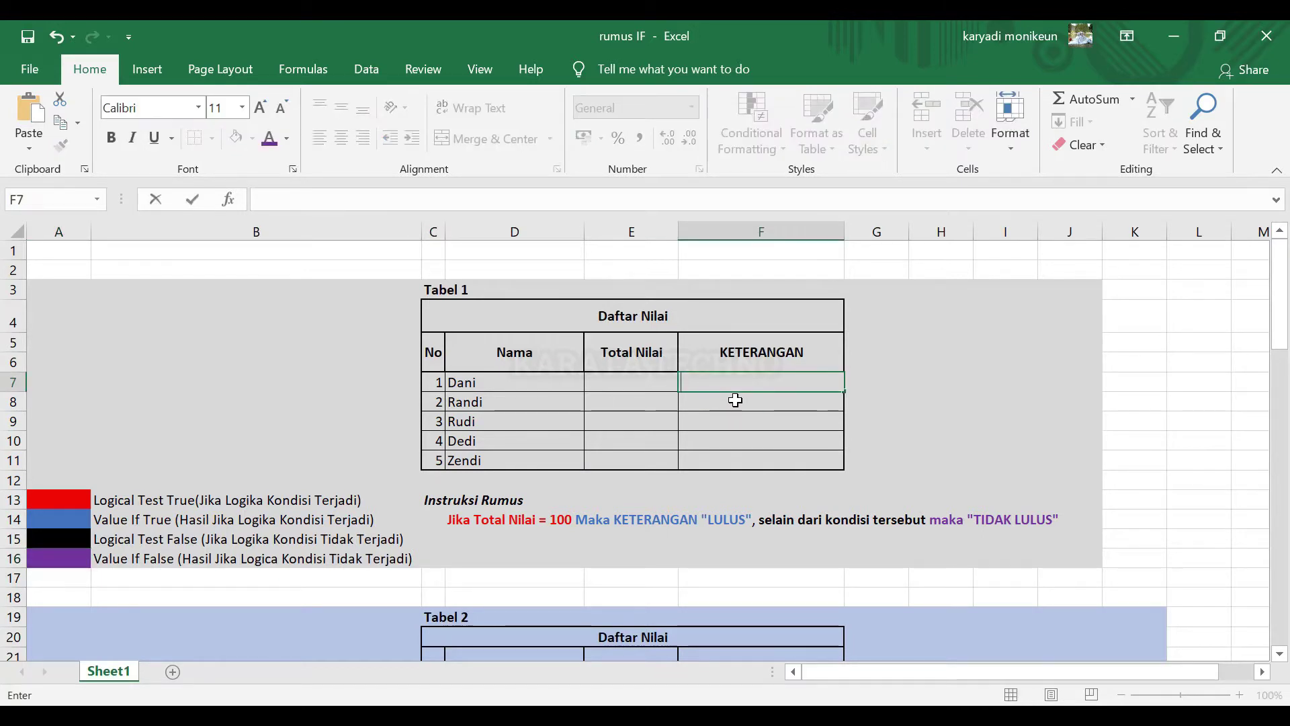
pyautogui.write('=')
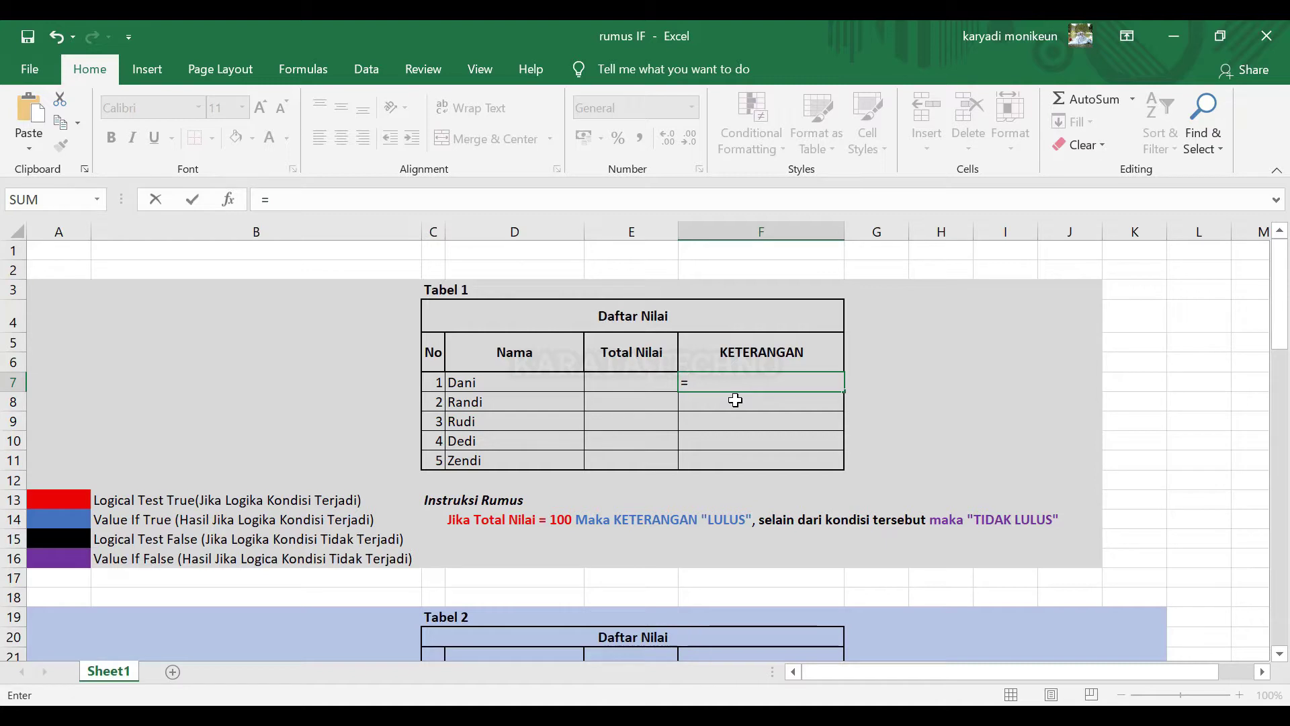
pyautogui.write('IF')
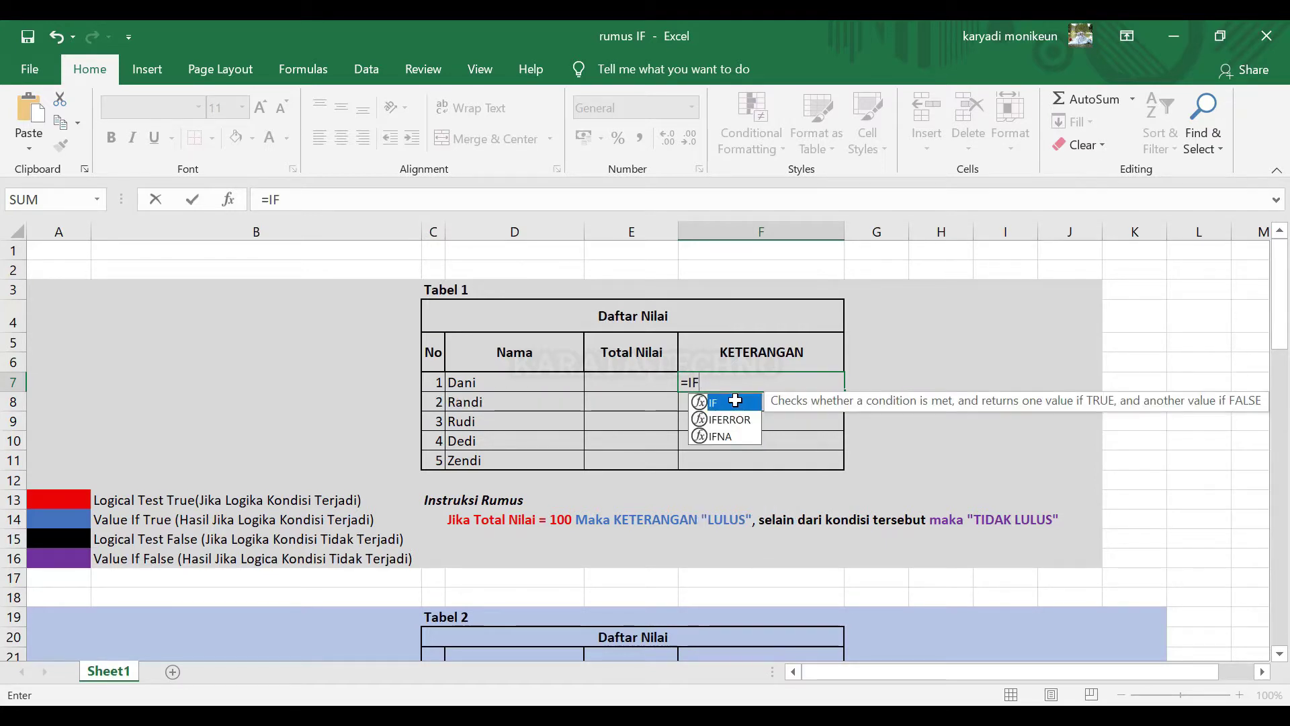
pyautogui.doubleClick(735, 401)
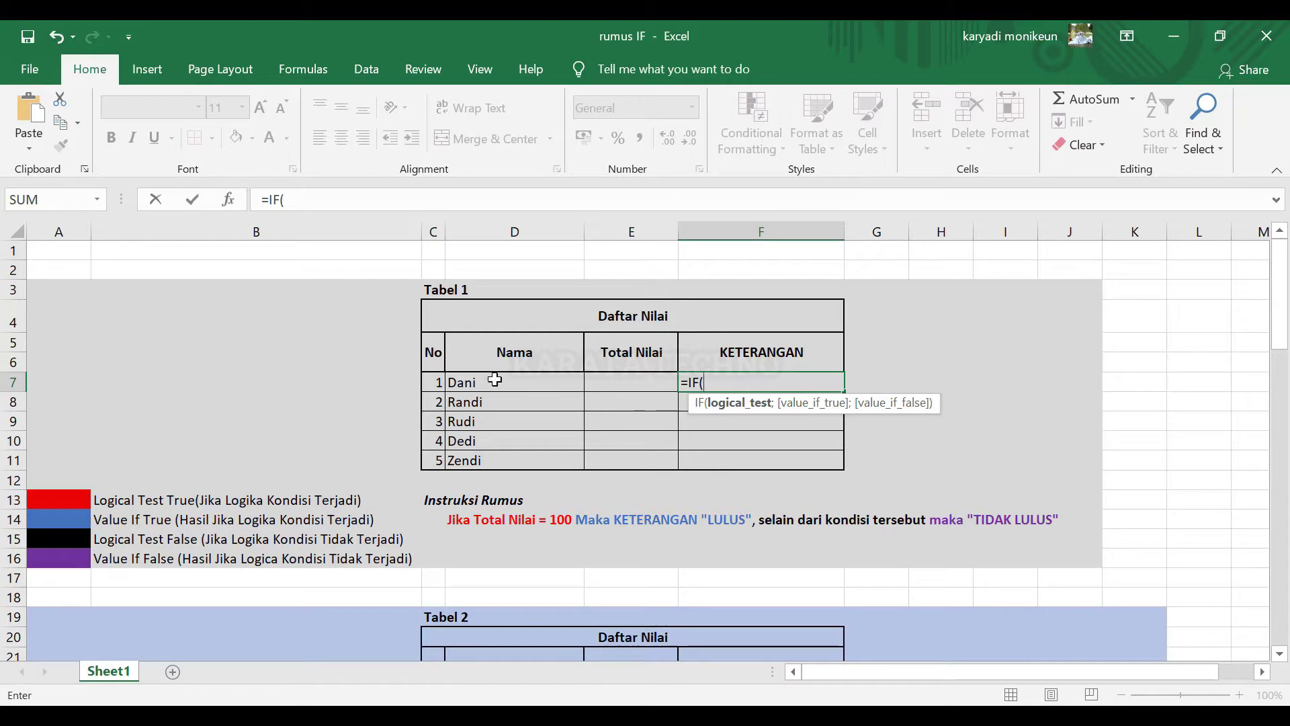
pyautogui.click(625, 382)
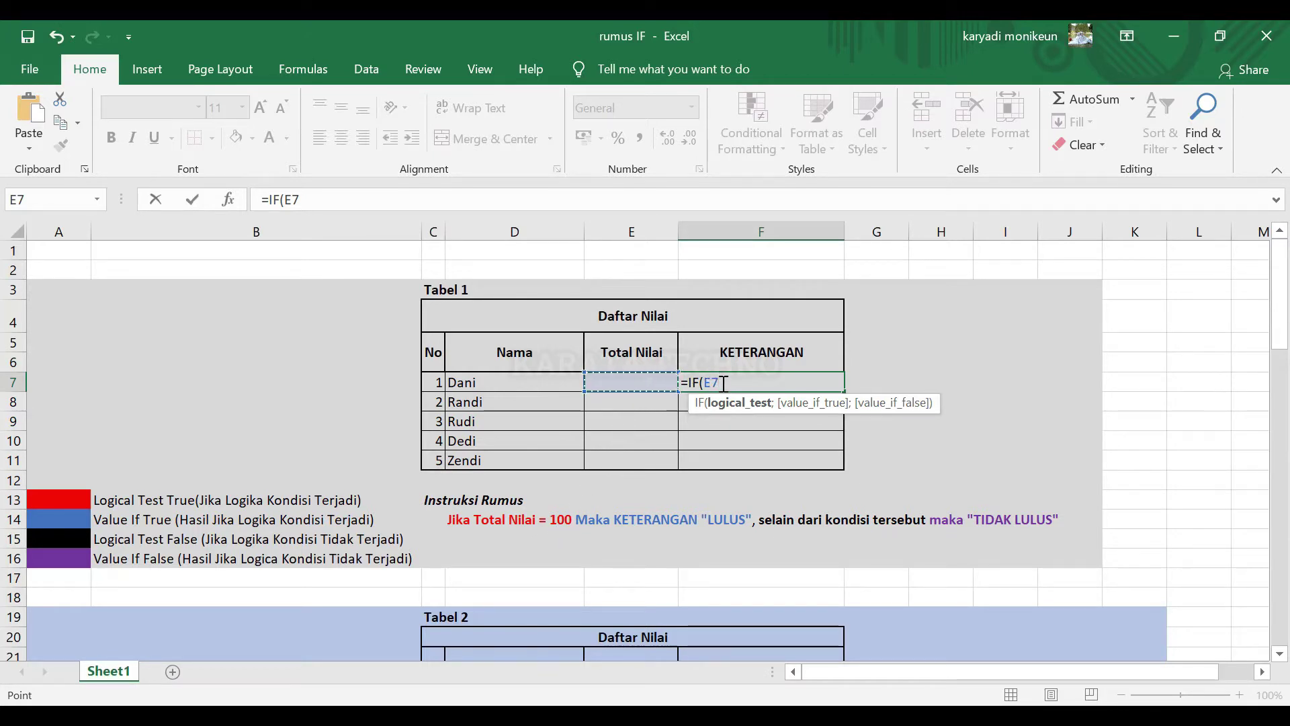
pyautogui.write('=1')
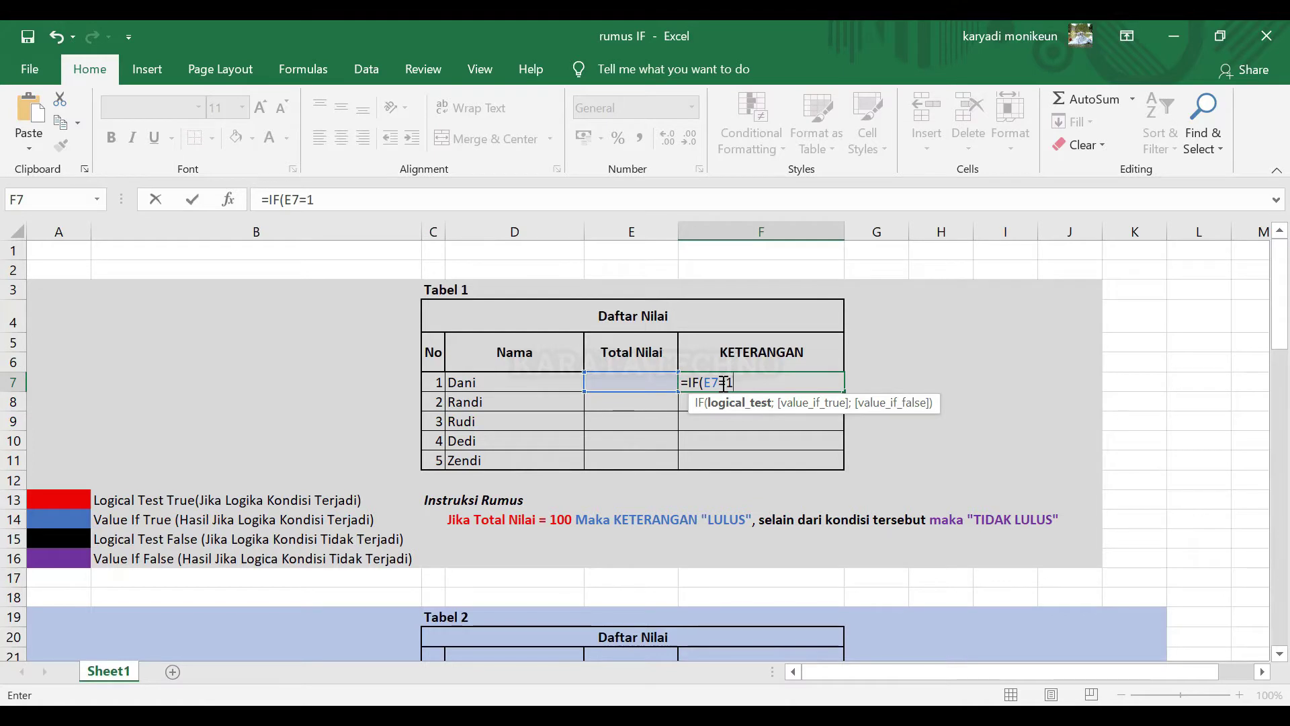
pyautogui.write('00;"lul')
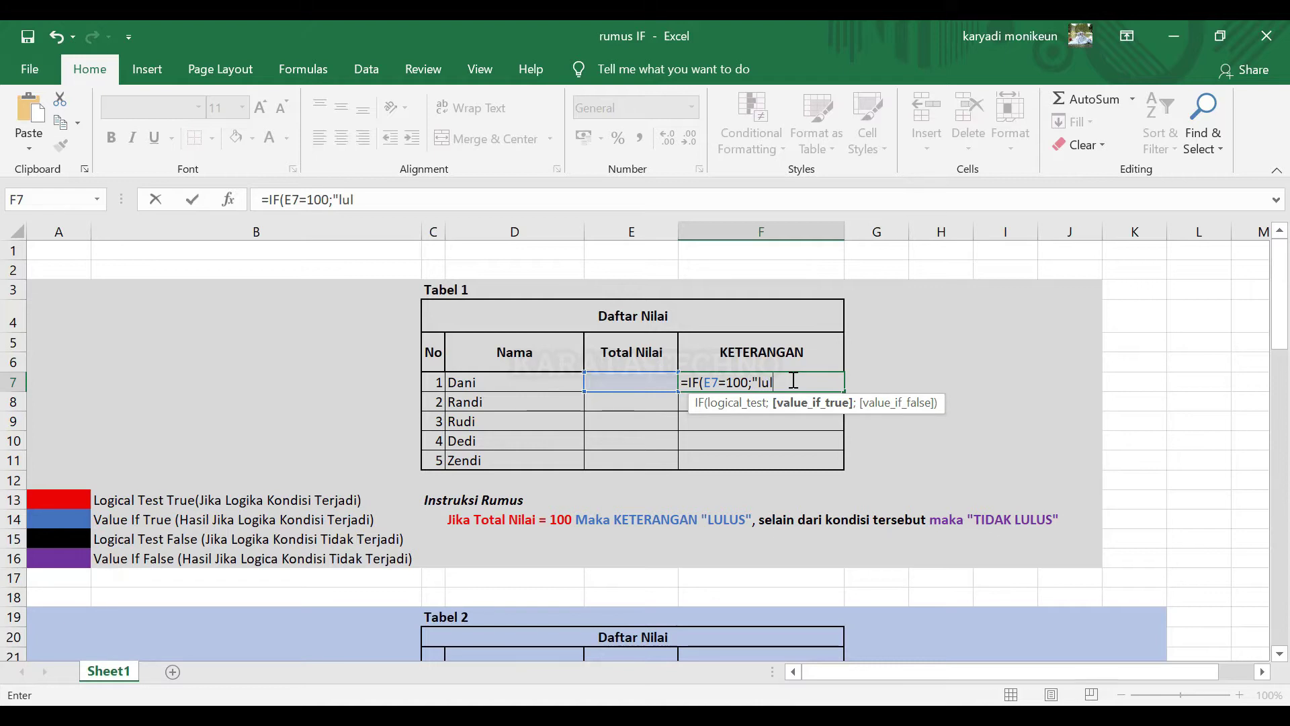
pyautogui.write('u')
pyautogui.press('BackSpace')
pyautogui.write('LULUS')
pyautogui.write('"')
pyautogui.write('"')
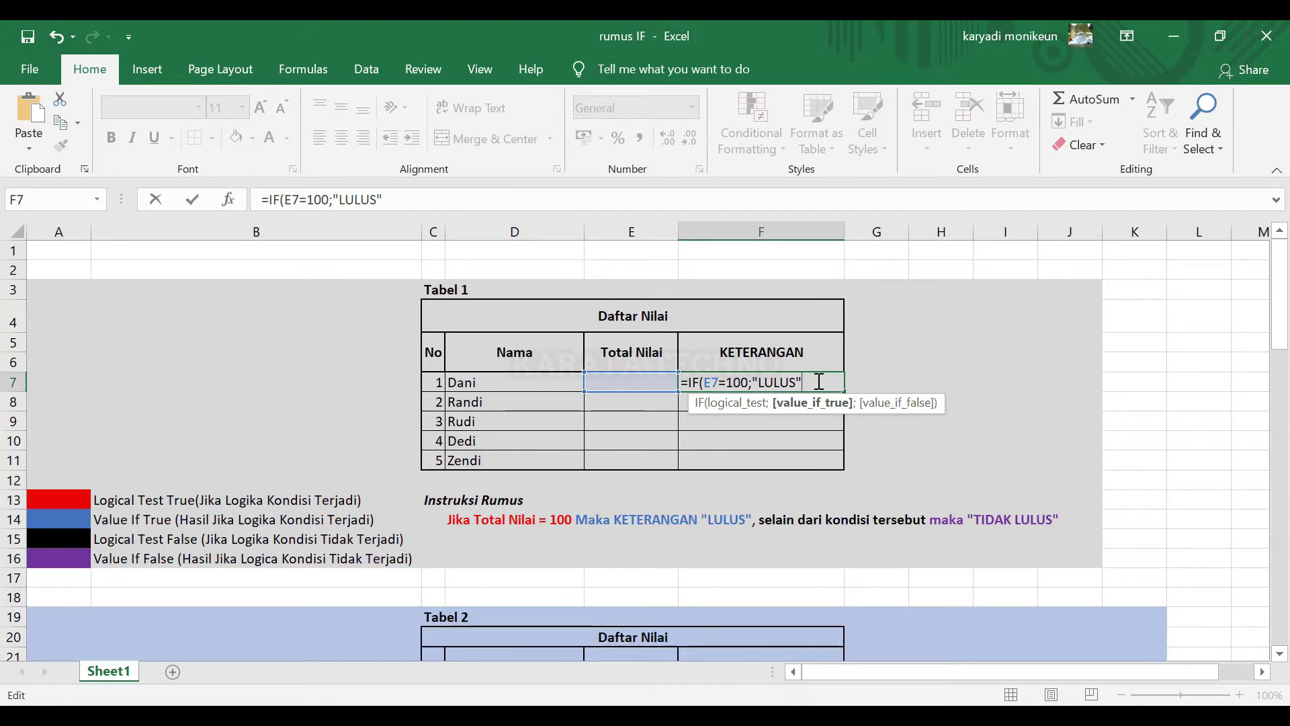
pyautogui.write(')')
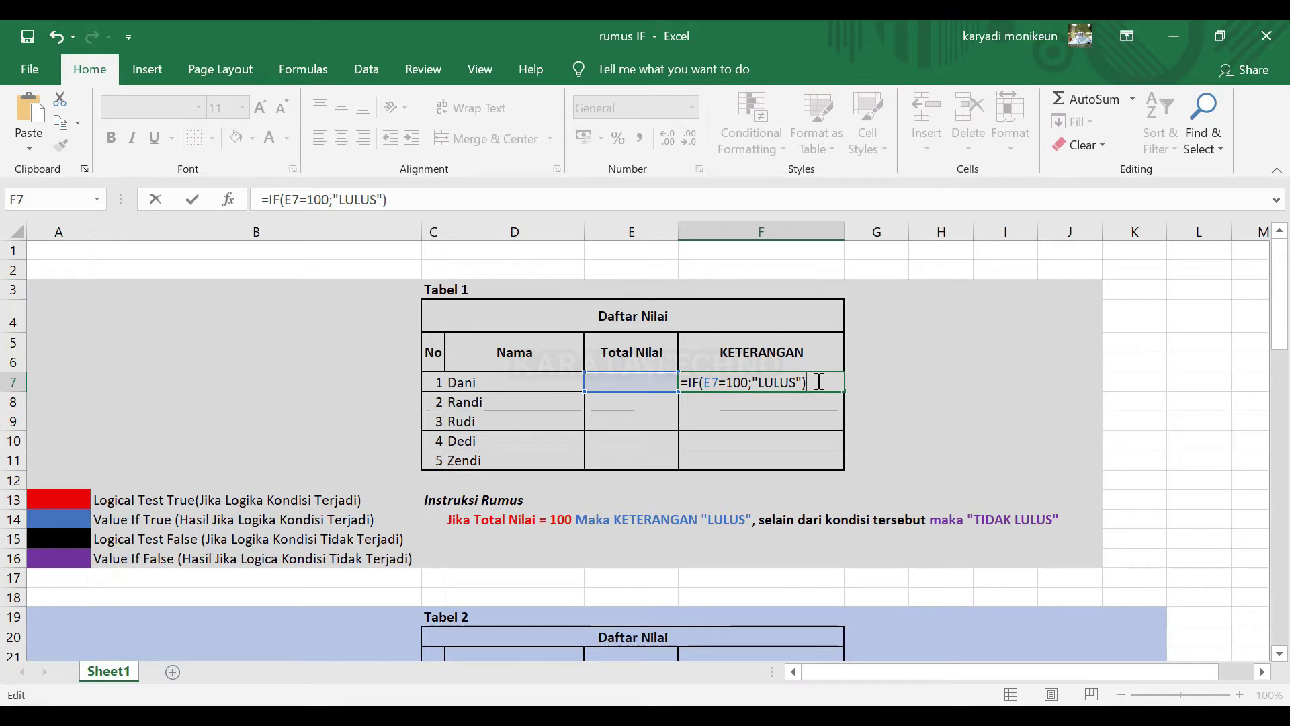
pyautogui.press('Return')
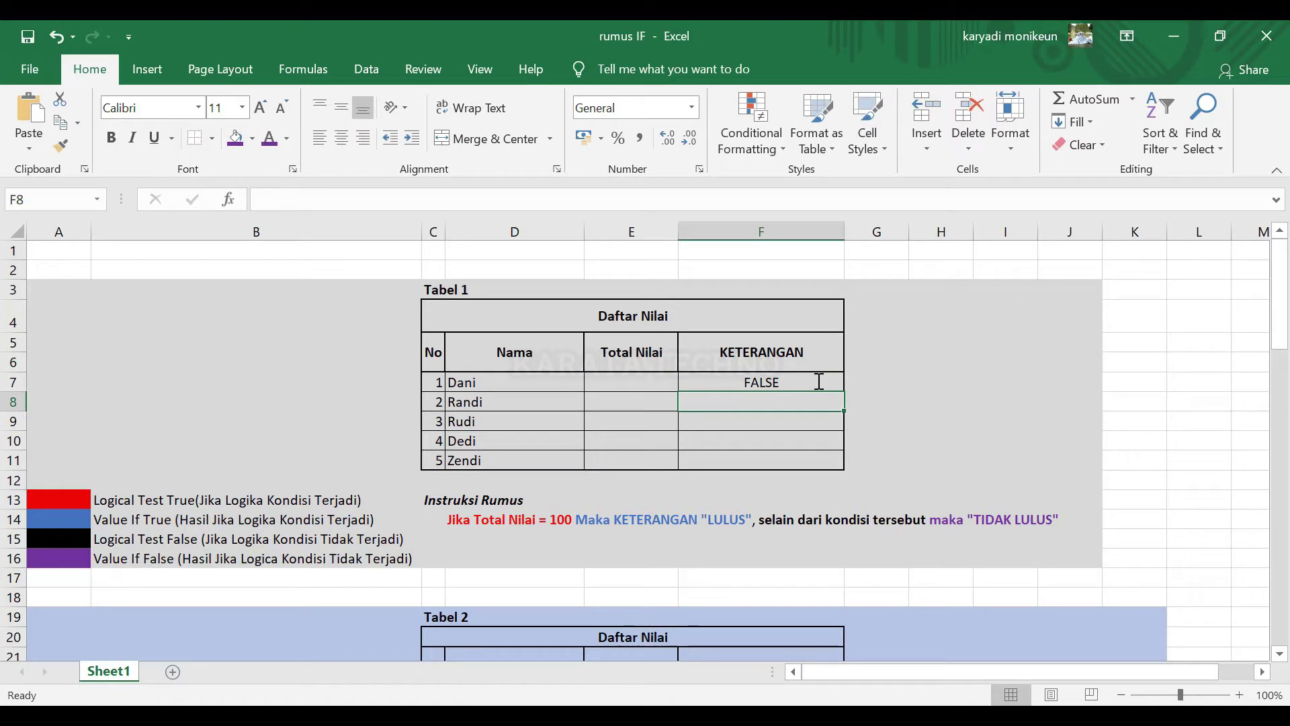
# Enter 100 as the first Total Nilai in cell E7 to test the formula's true condition
pyautogui.click(639, 384)
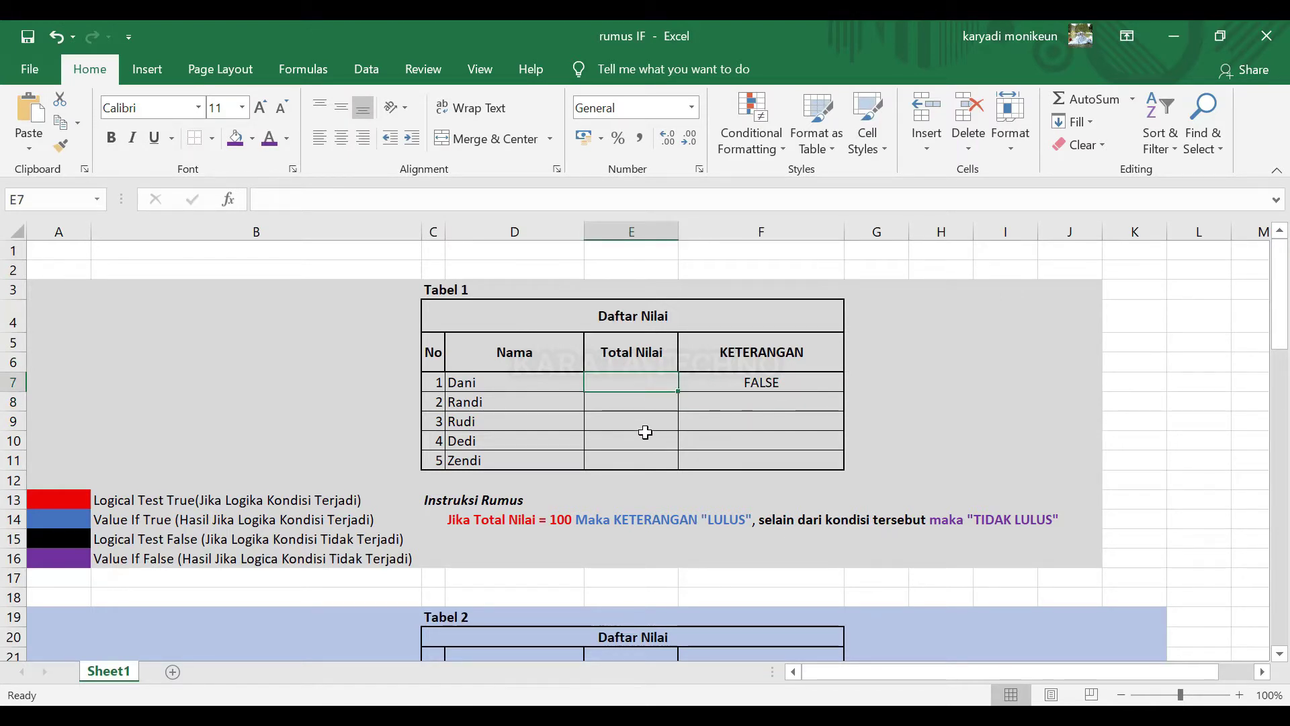
pyautogui.write('100')
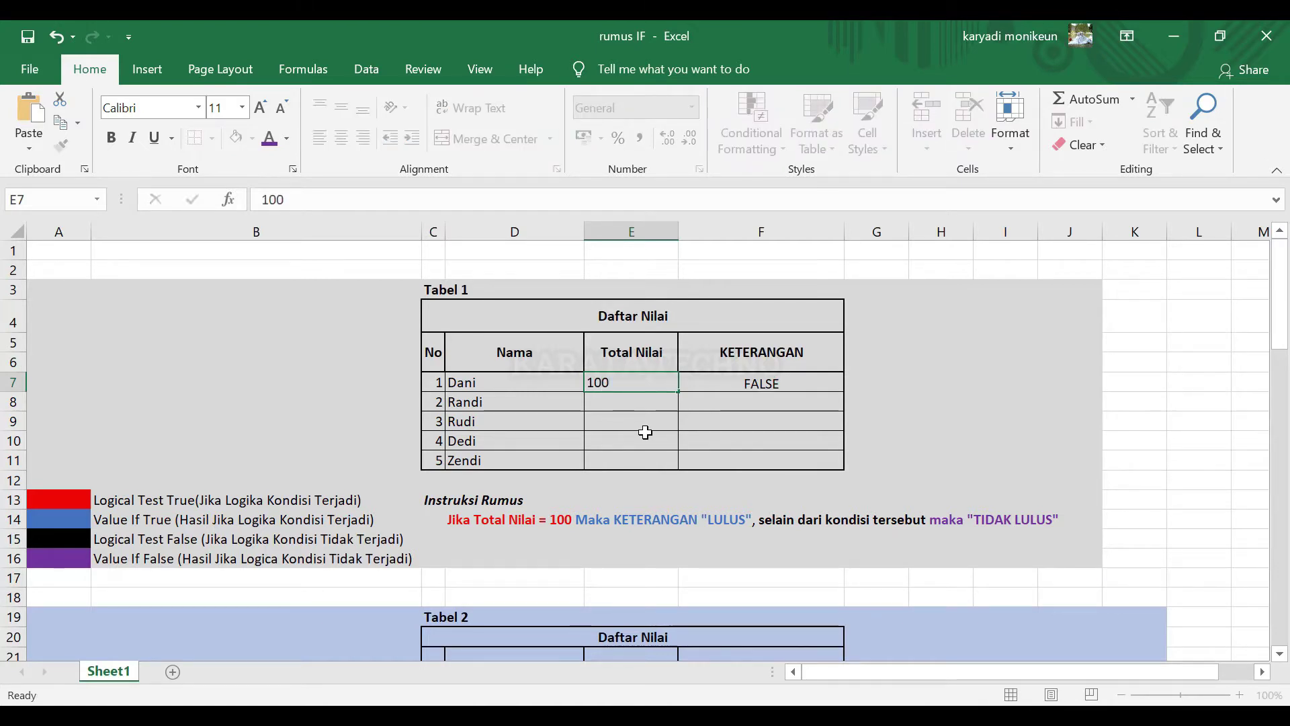
pyautogui.press('Return')
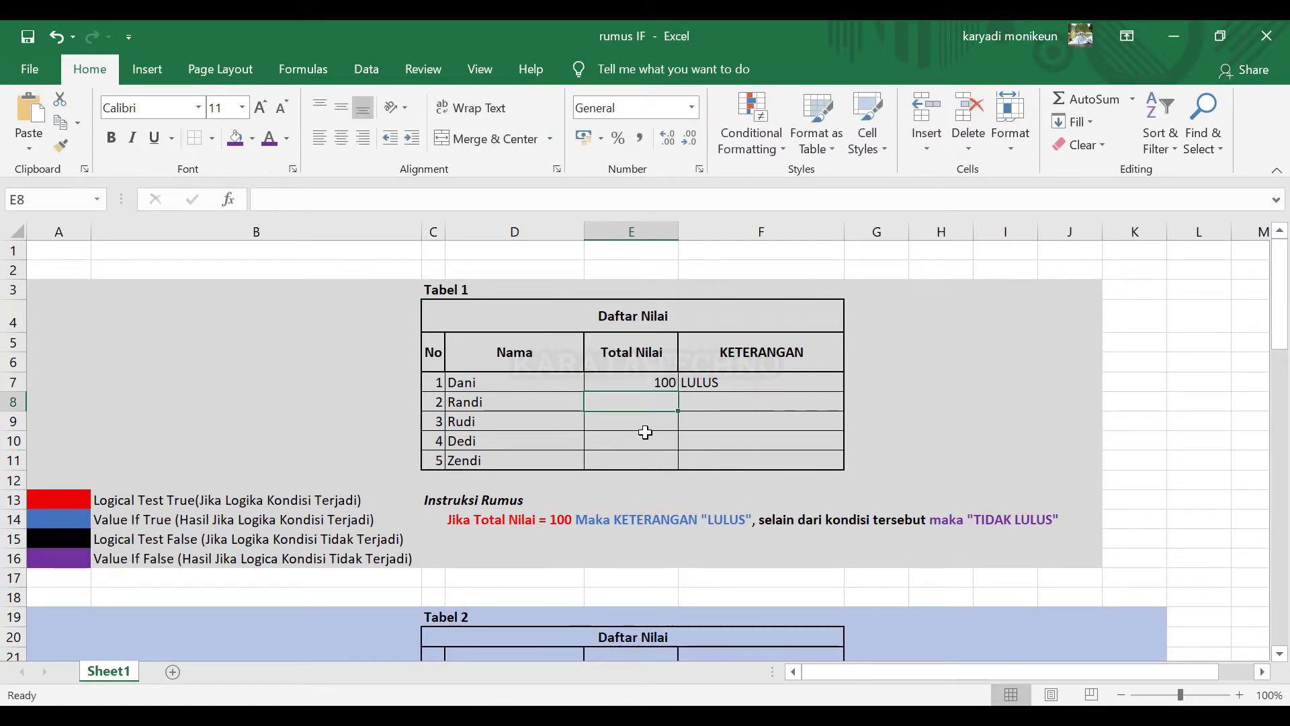
# Centre the KETERANGAN cells F7:F11 of Tabel 1 both horizontally and vertically
pyautogui.click(731, 382)
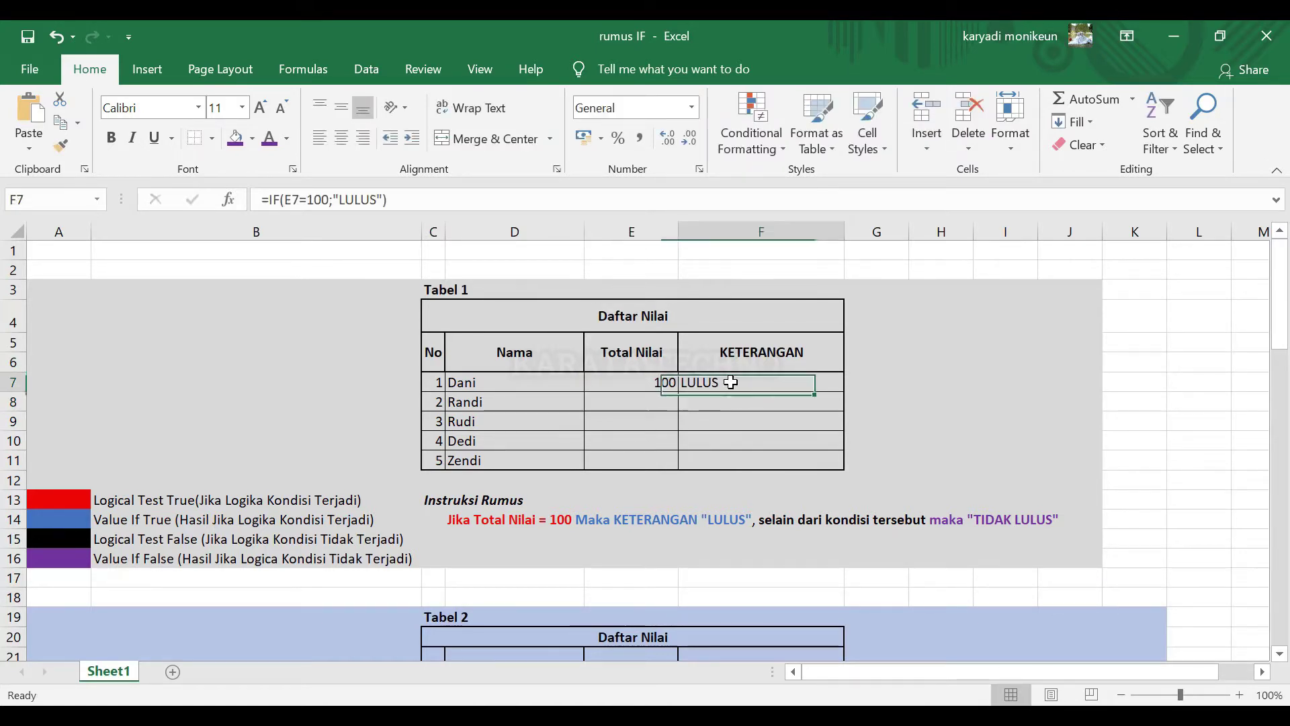
pyautogui.moveTo(772, 380); pyautogui.dragTo(771, 459)
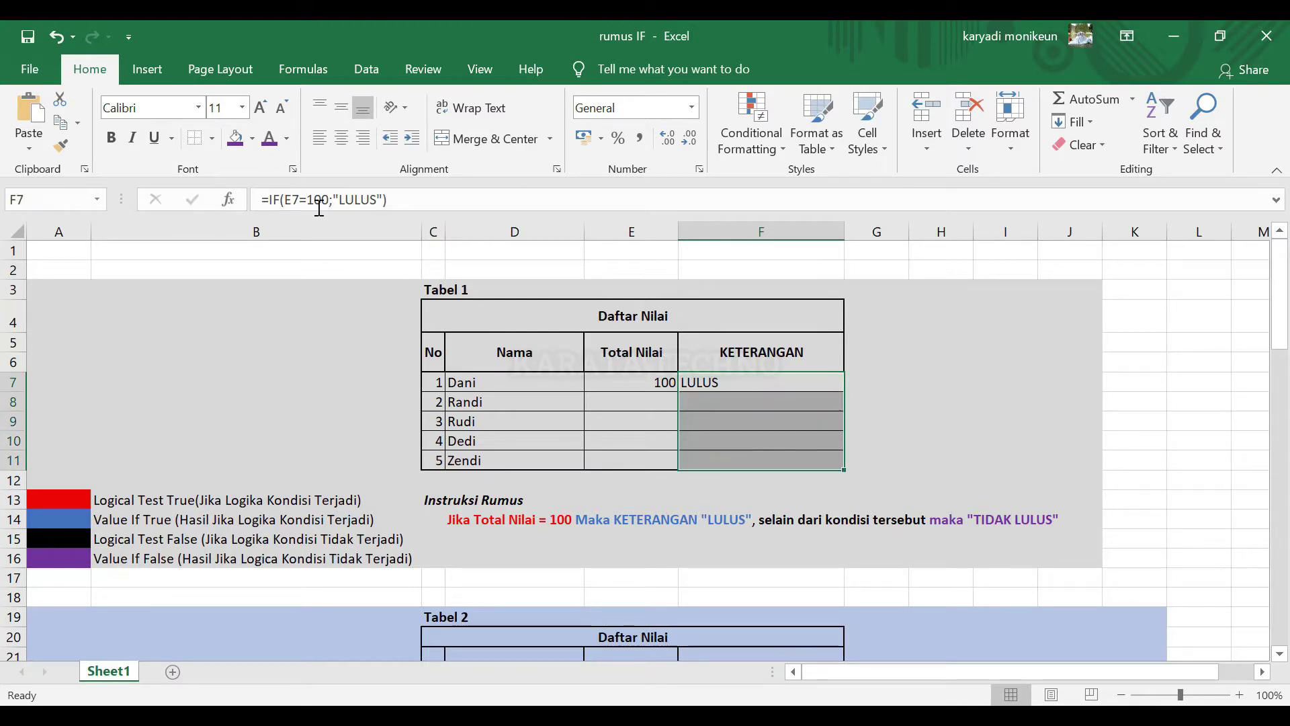
pyautogui.click(341, 138)
pyautogui.click(341, 107)
pyautogui.click(994, 356)
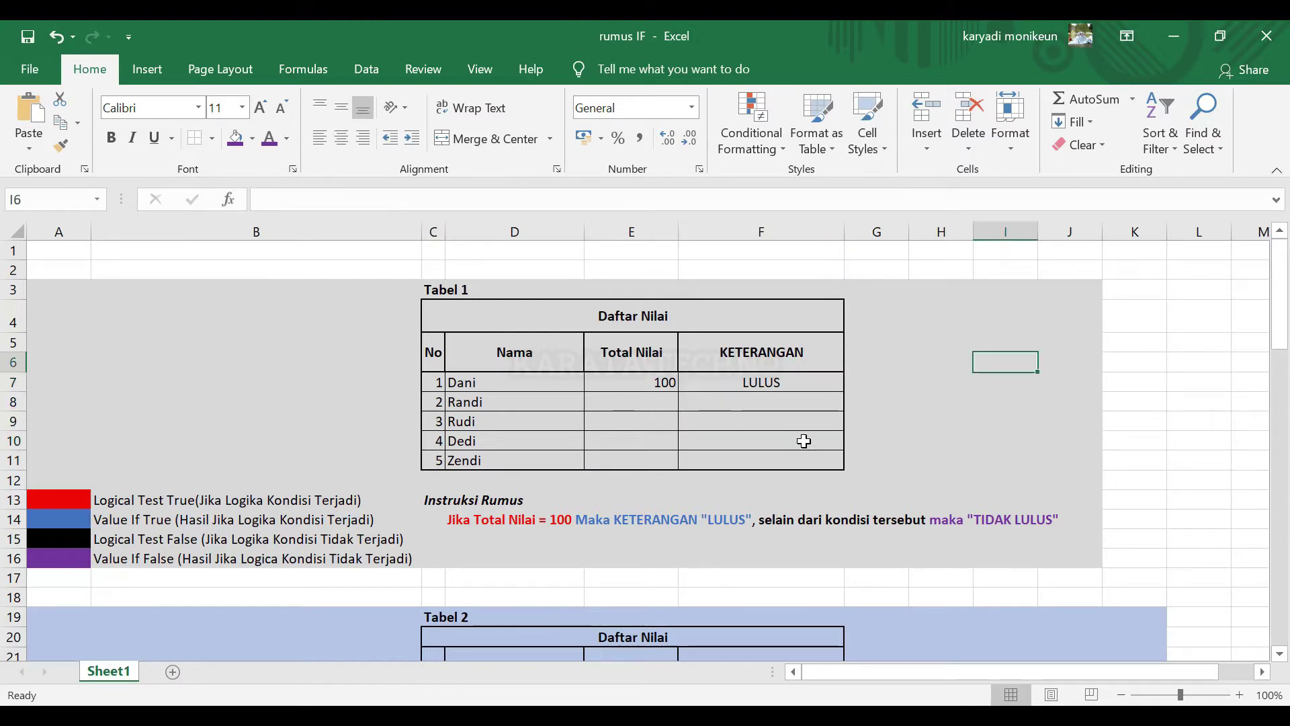
# Set the Total Nilai in cell E7 to 90 to test the formula's false condition
pyautogui.click(764, 385)
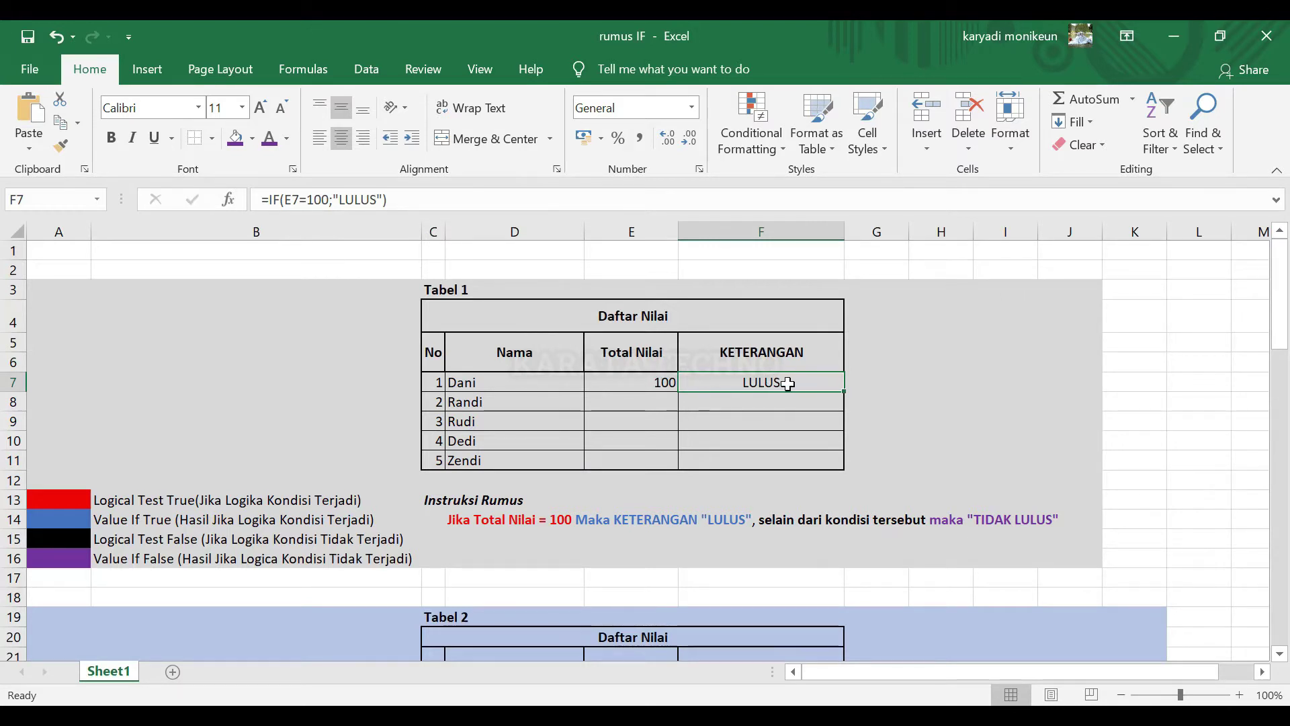
pyautogui.click(650, 382)
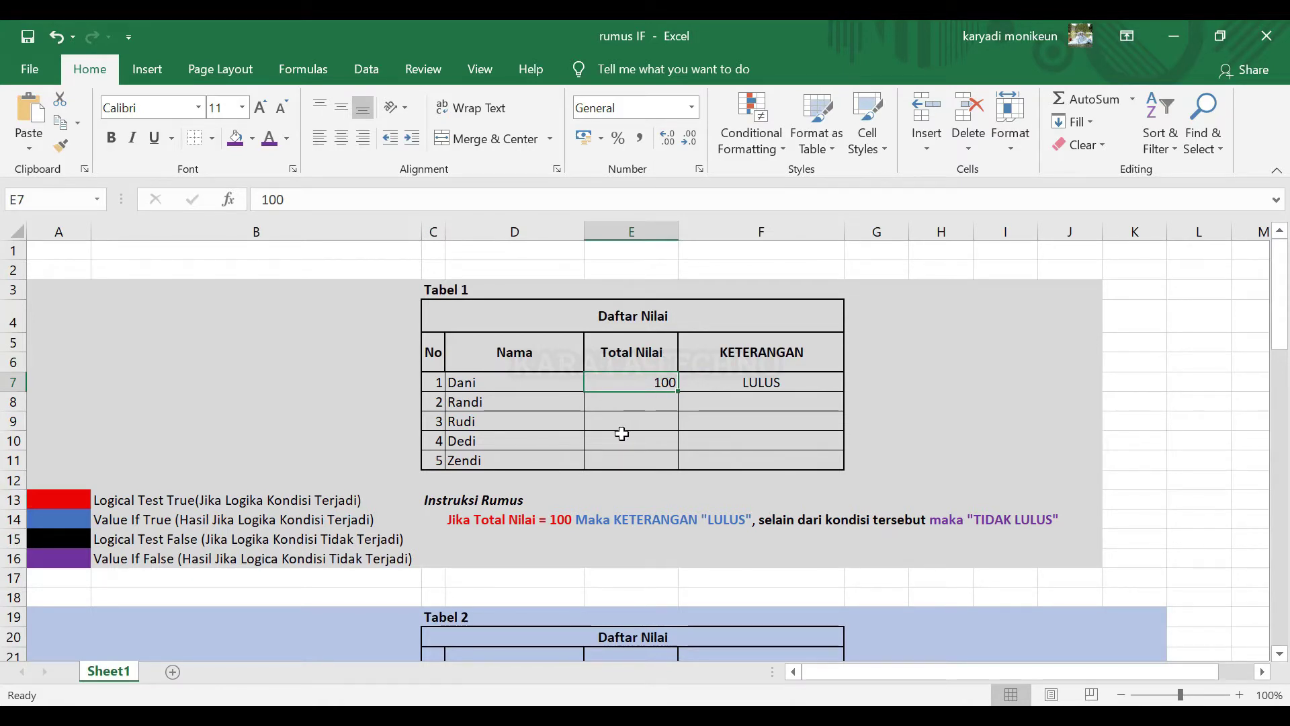
pyautogui.write('90')
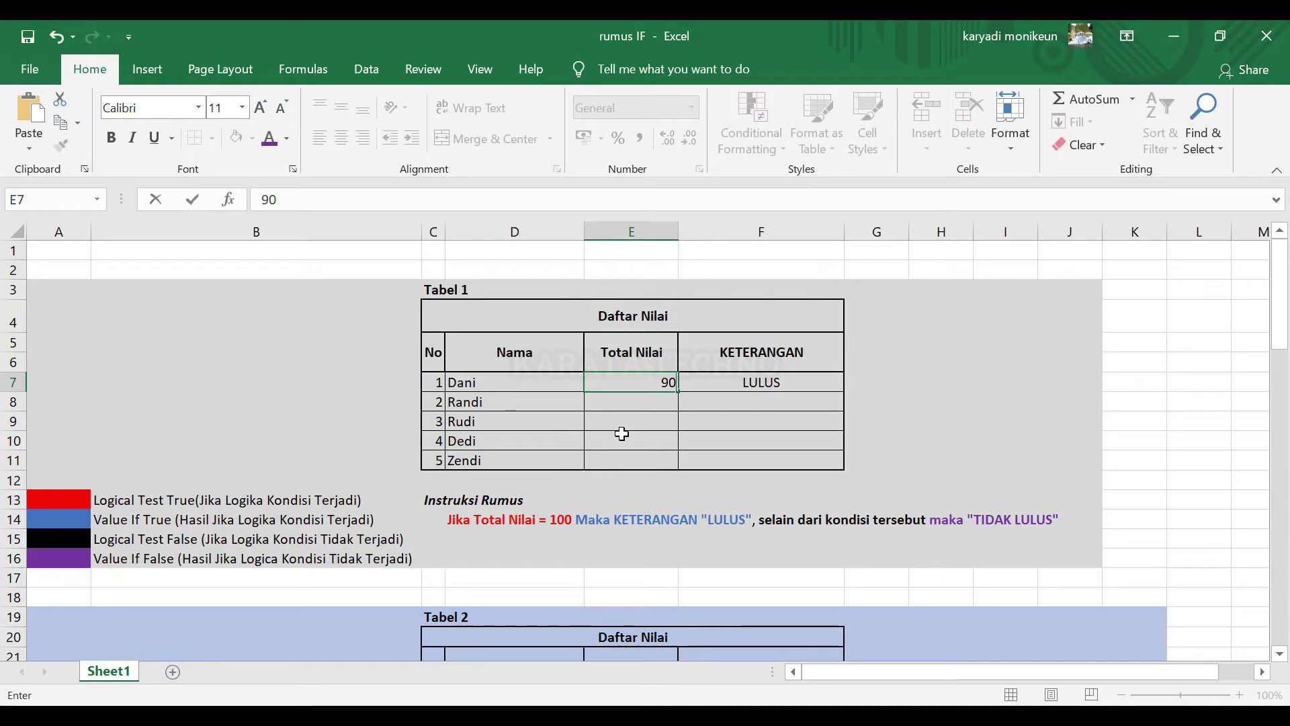
pyautogui.press('Return')
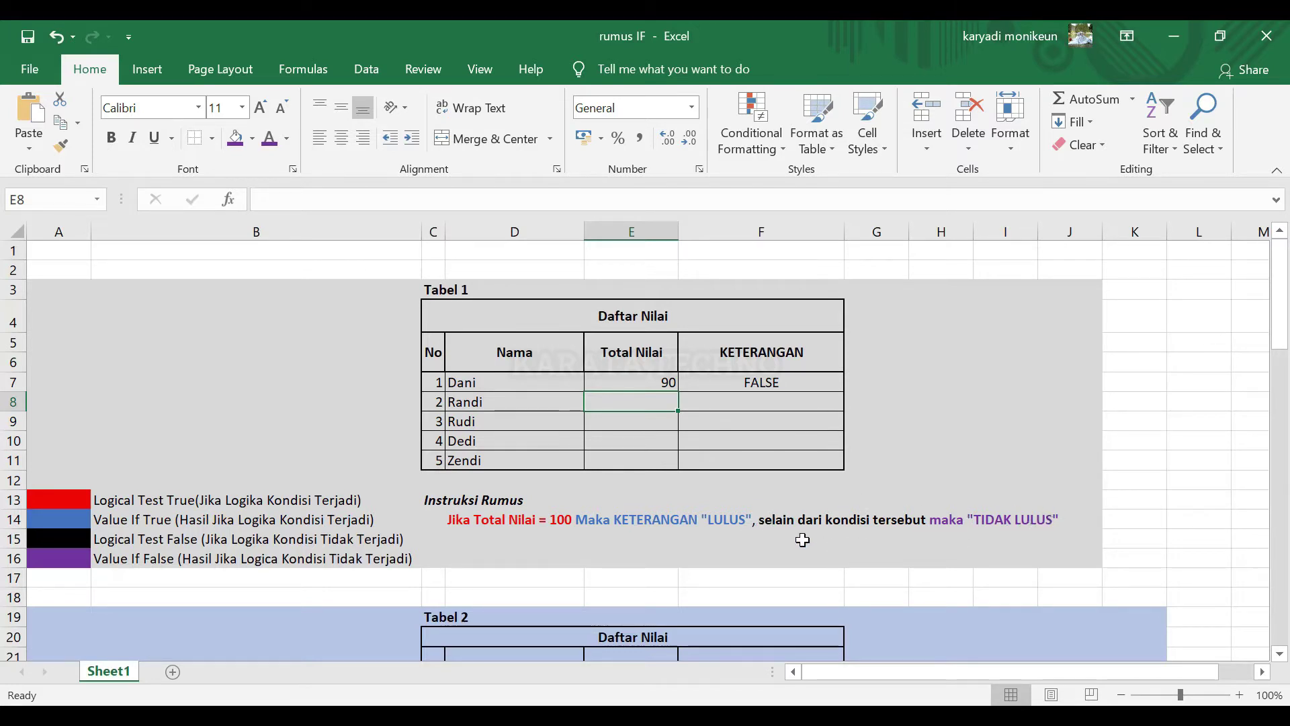
# Add "TIDAK LULUS" as the value if false in cell F7, making the formula =IF(E7=100;"LULUS";"TIDAK LULUS")
pyautogui.click(770, 381)
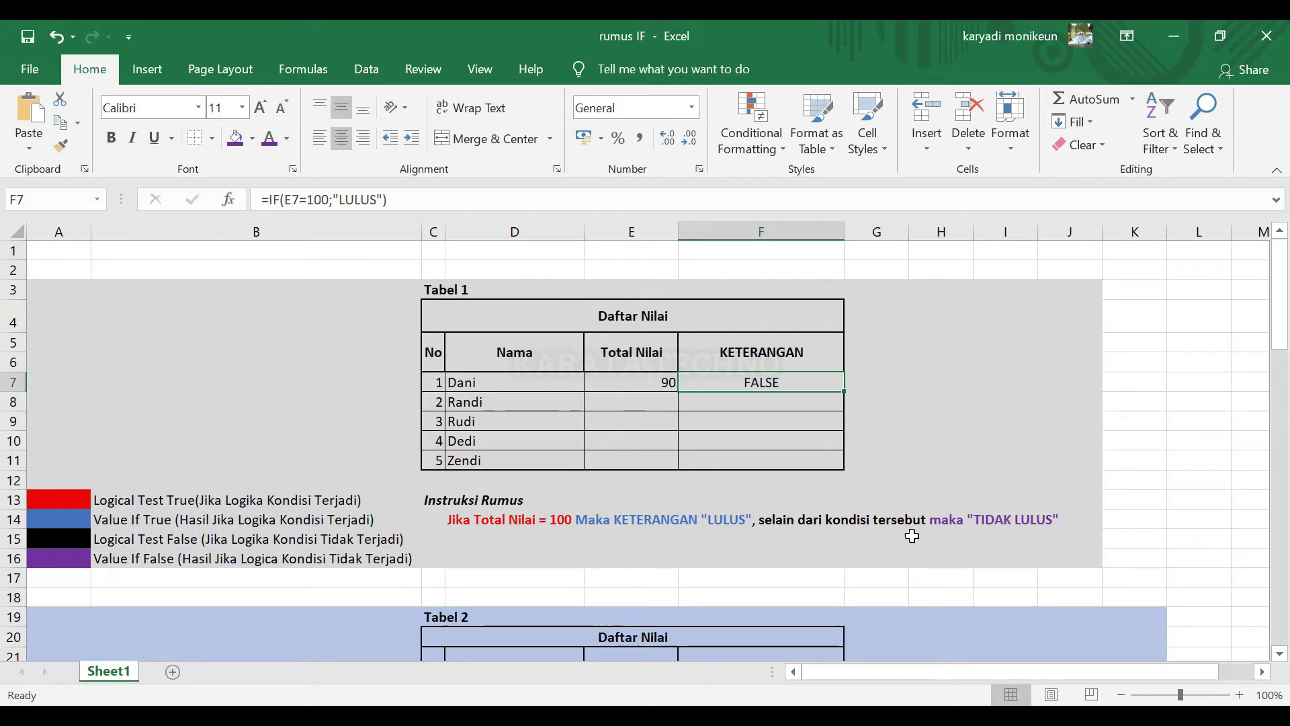
pyautogui.click(391, 207)
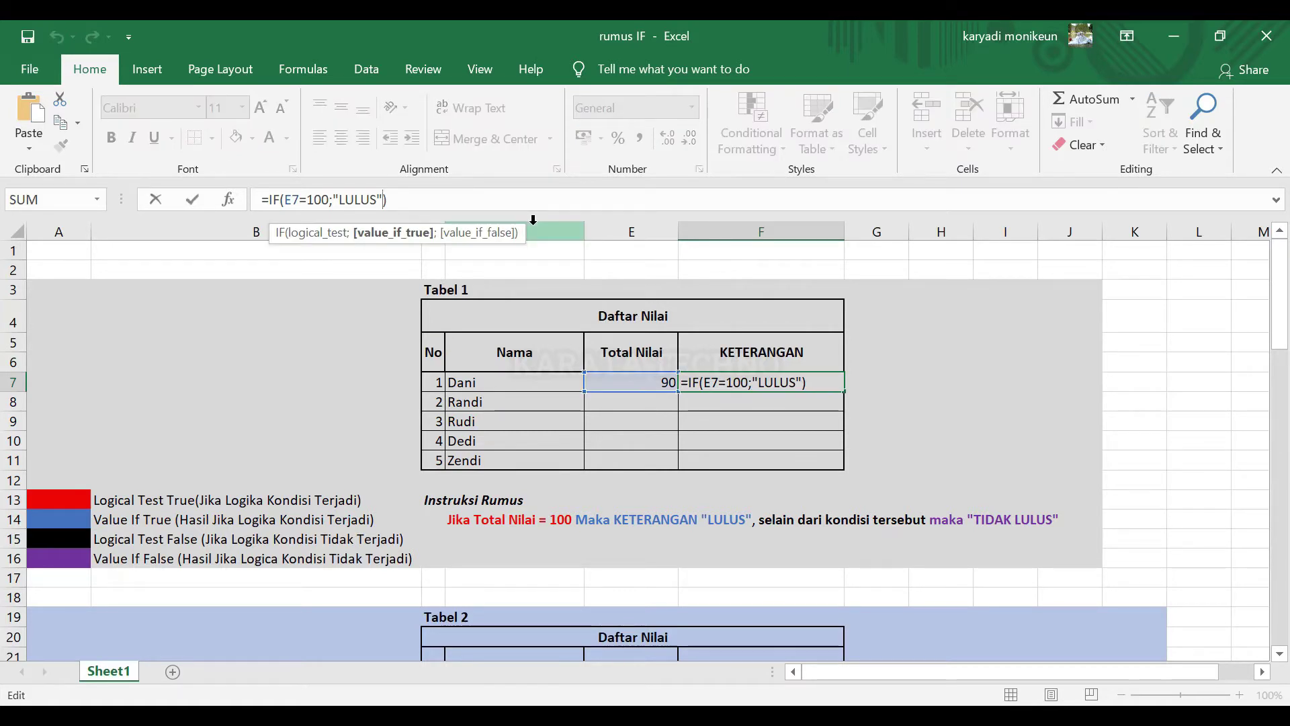
pyautogui.write(';')
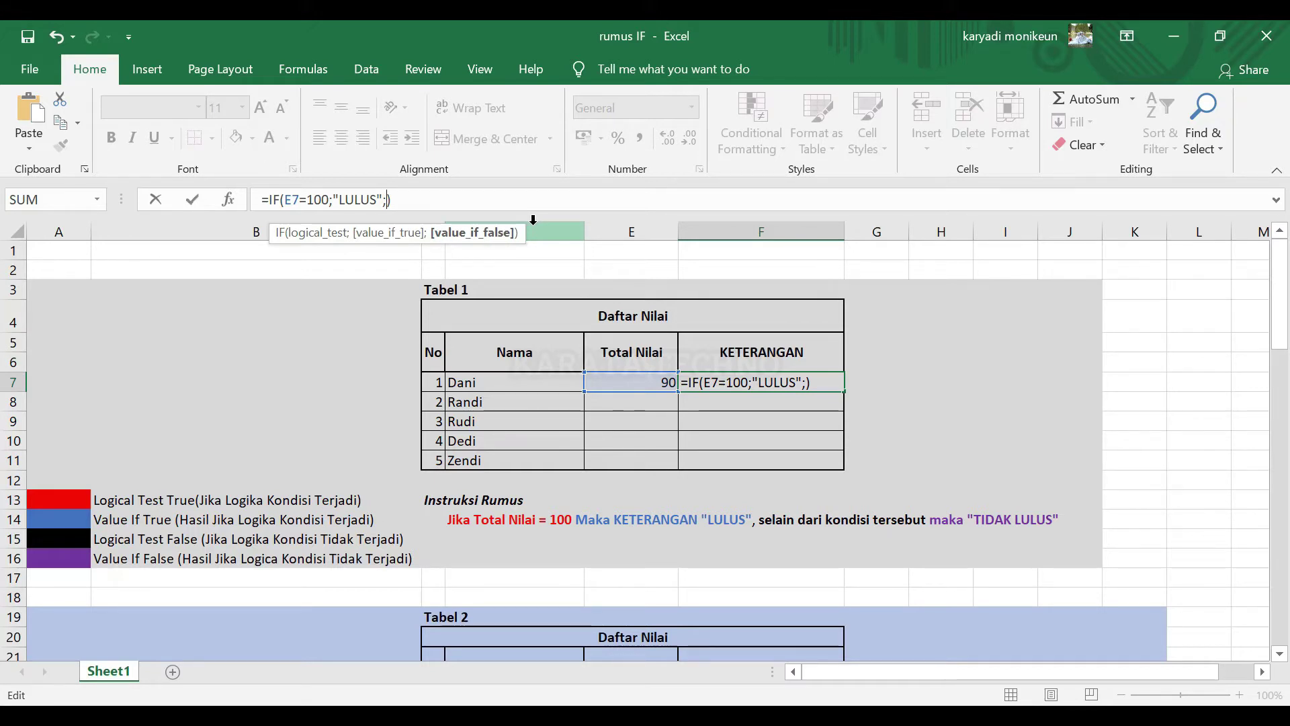
pyautogui.write('"')
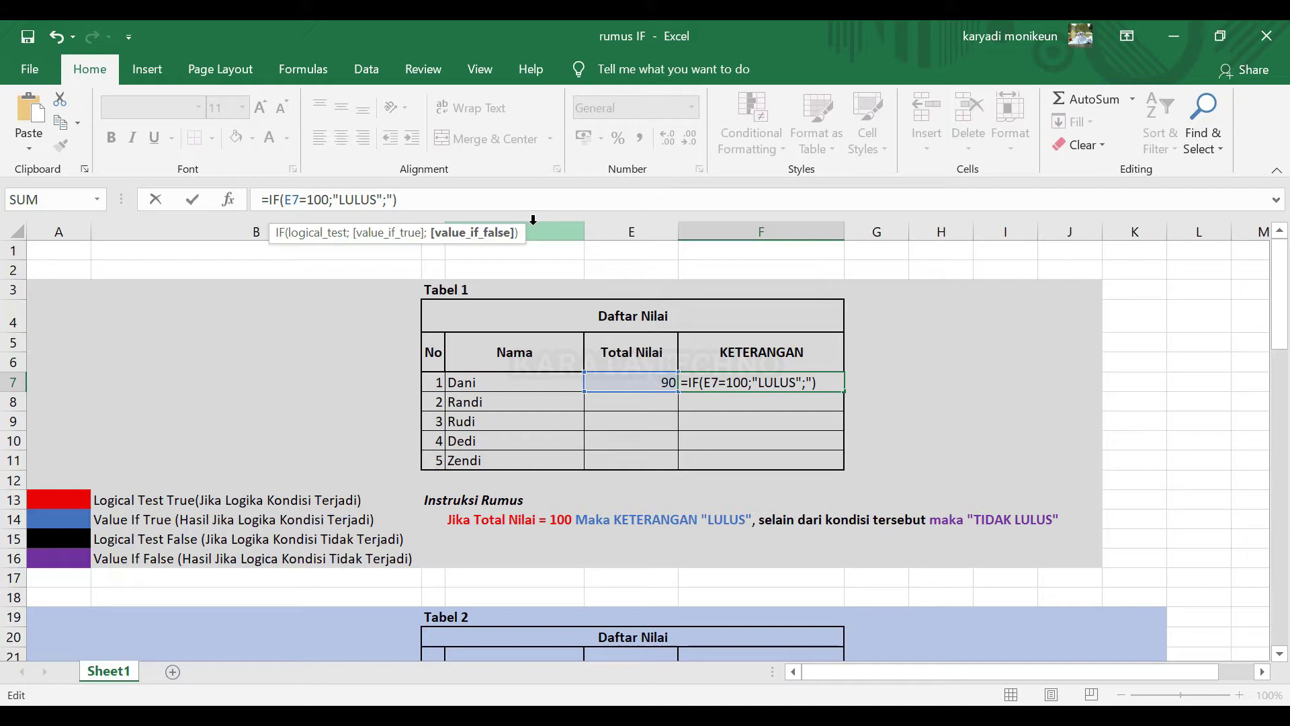
pyautogui.write('TIDAK ')
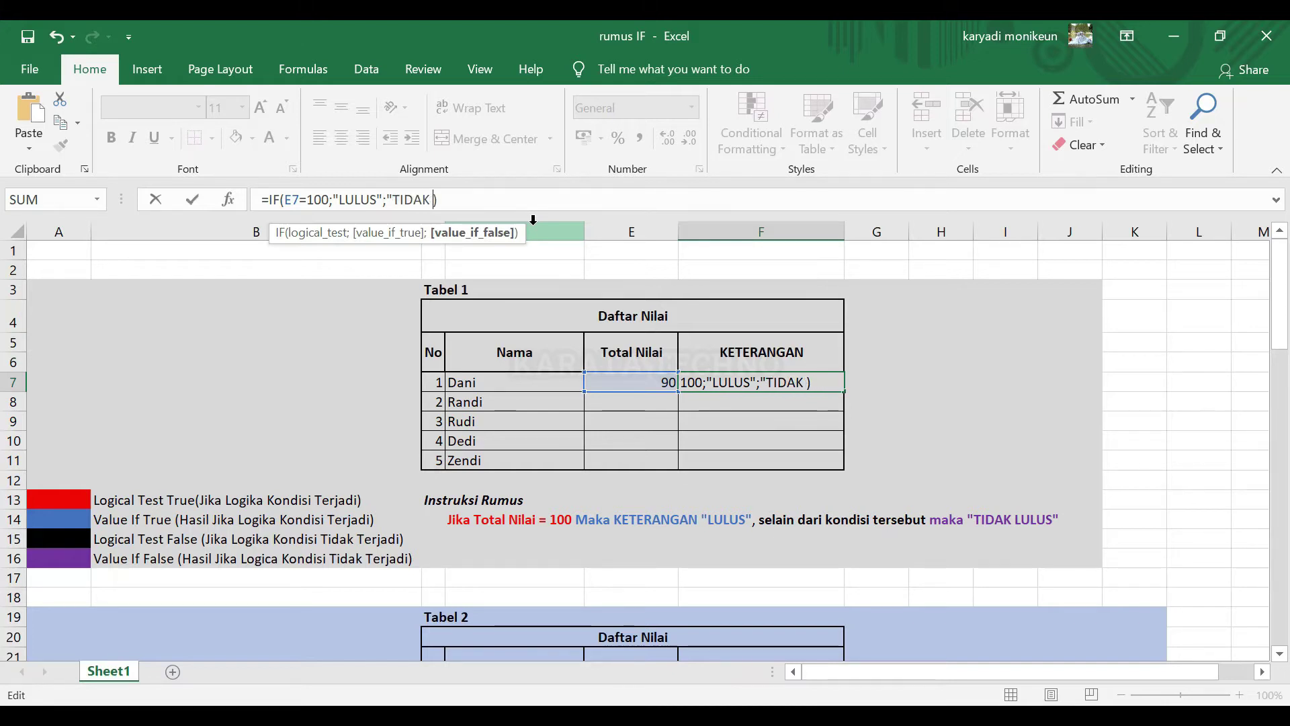
pyautogui.write('LULUS")')
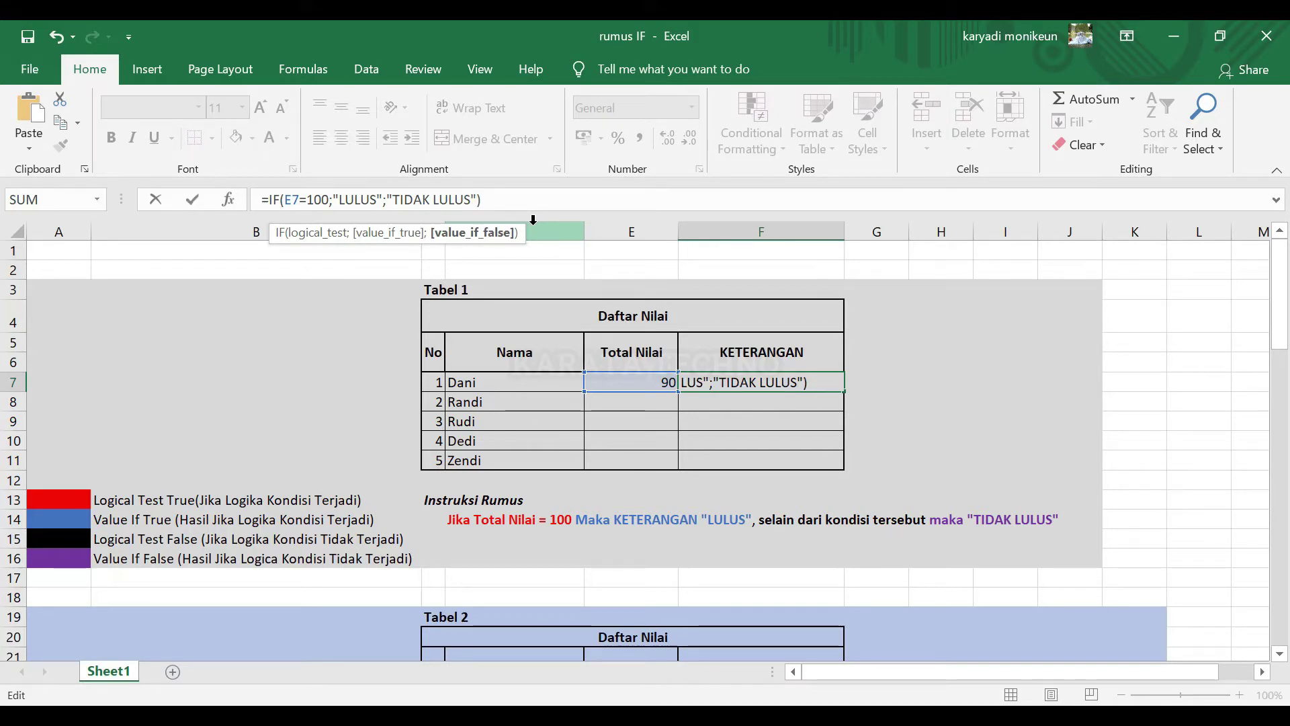
pyautogui.click(490, 203)
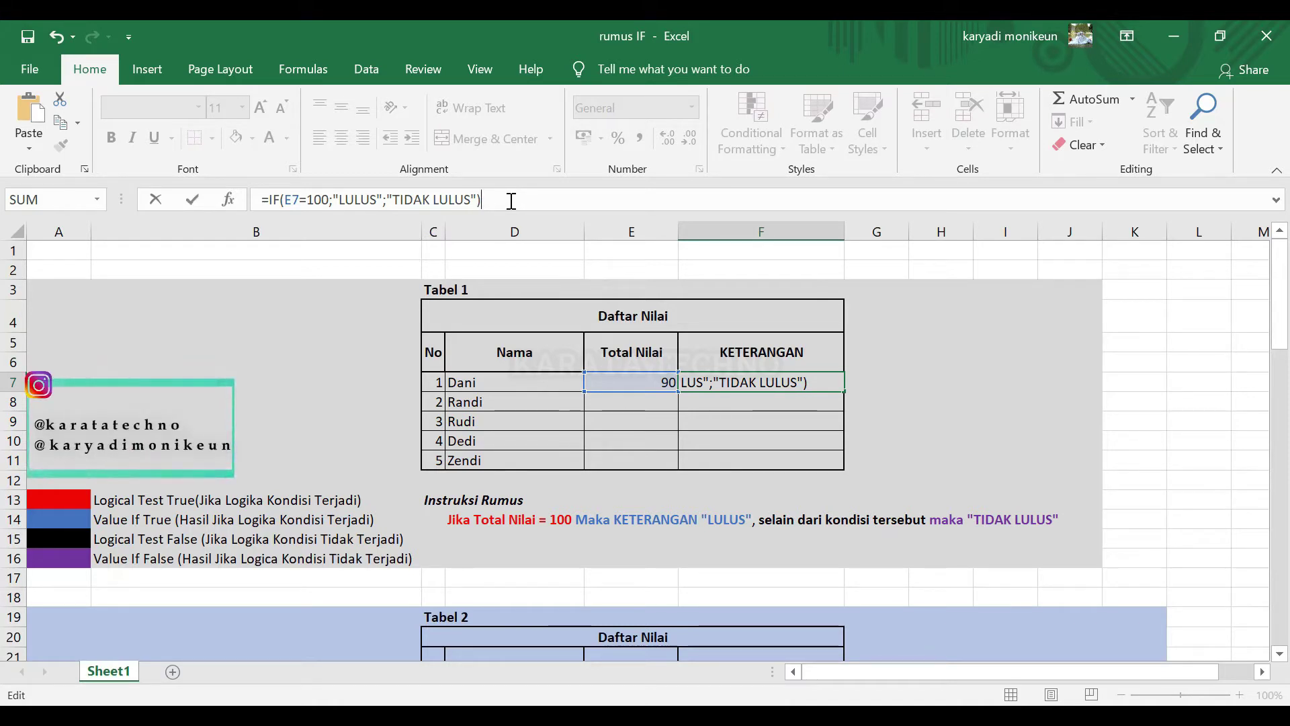
pyautogui.press('Return')
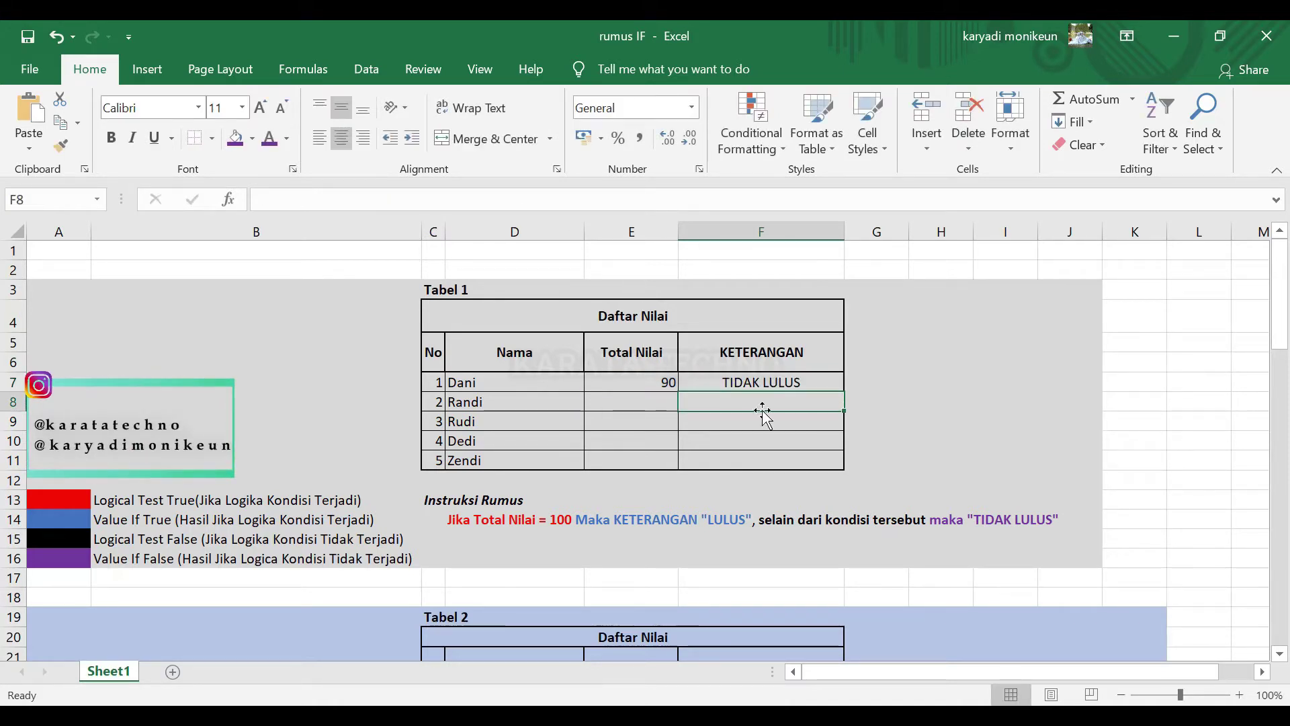
# Set the Total Nilai in cell E7 to 100 to test the completed formula's true condition
pyautogui.click(767, 381)
pyautogui.click(667, 381)
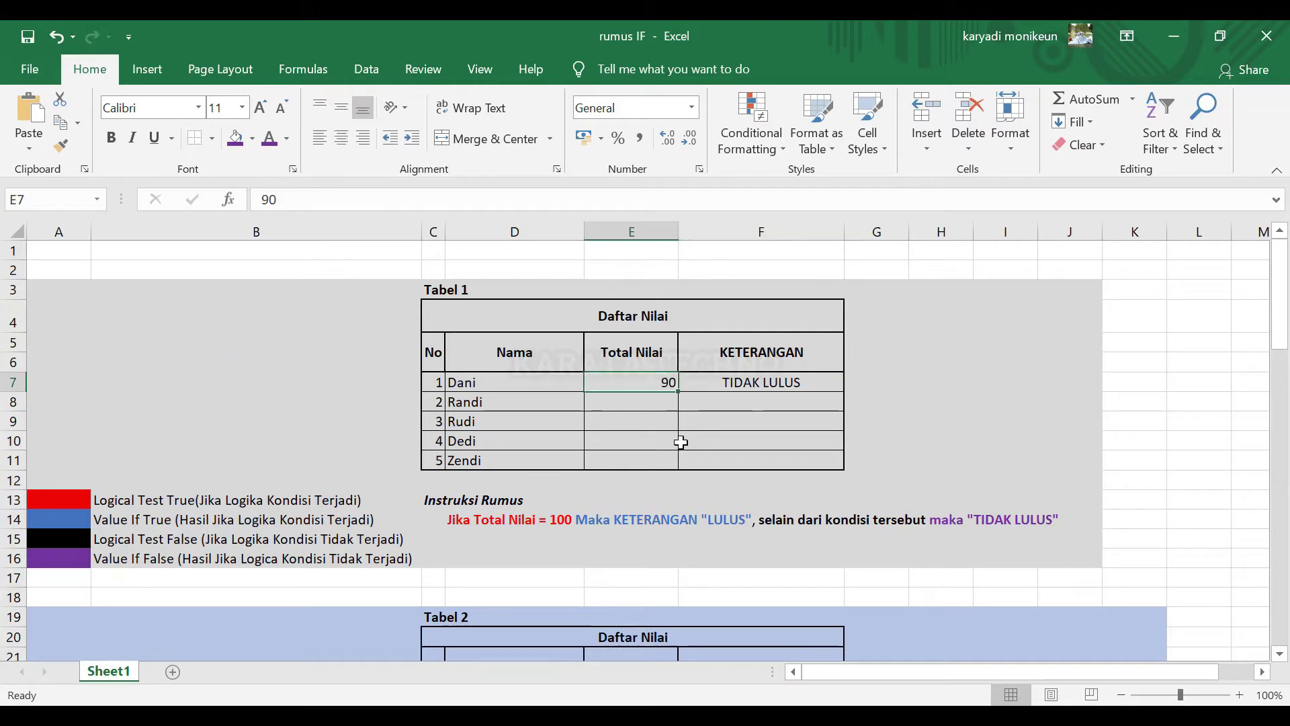
pyautogui.write('100')
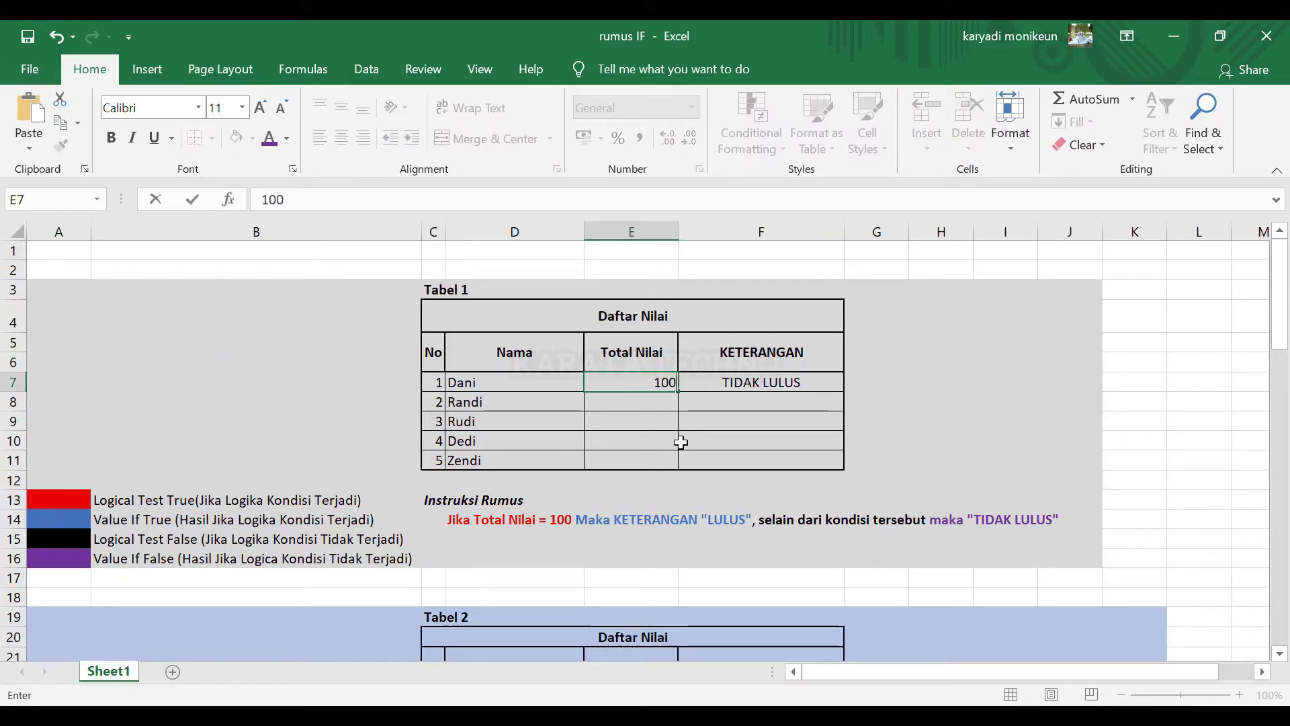
pyautogui.press('Return')
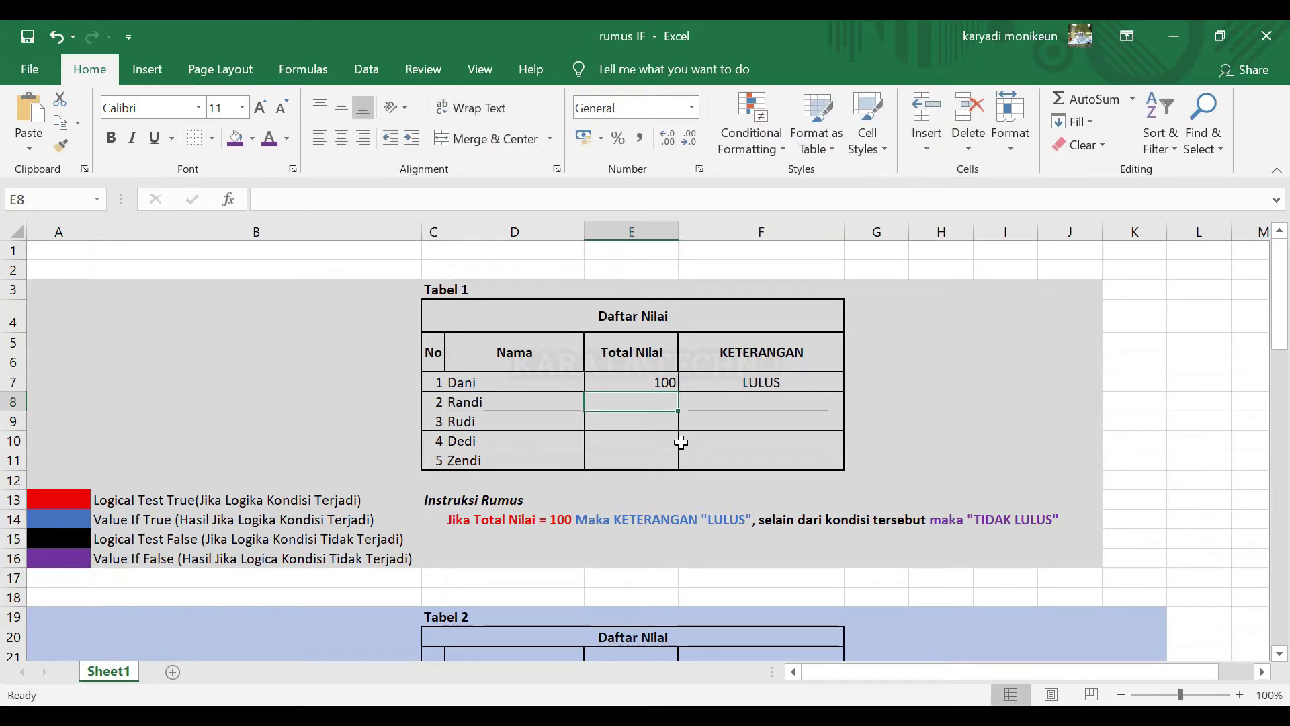
# Set the Total Nilai in cell E7 to 101 to test the formula with a value above 100
pyautogui.click(661, 380)
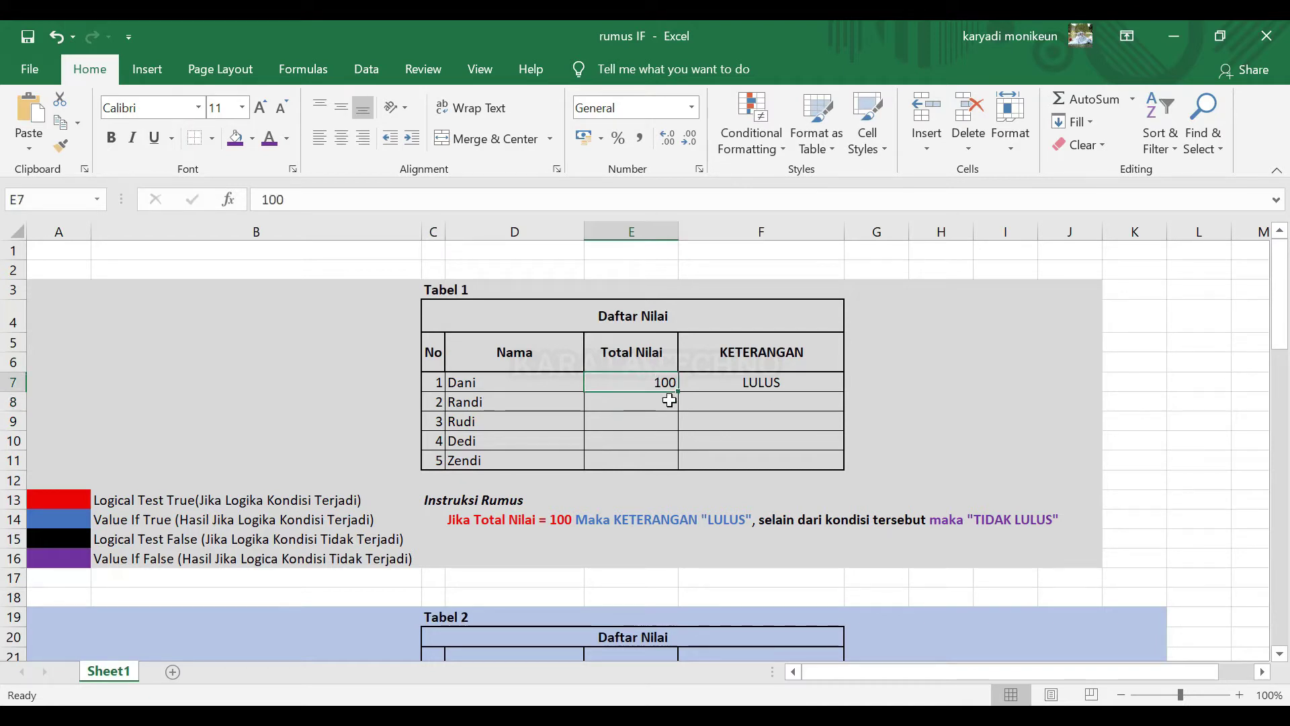
pyautogui.write('1')
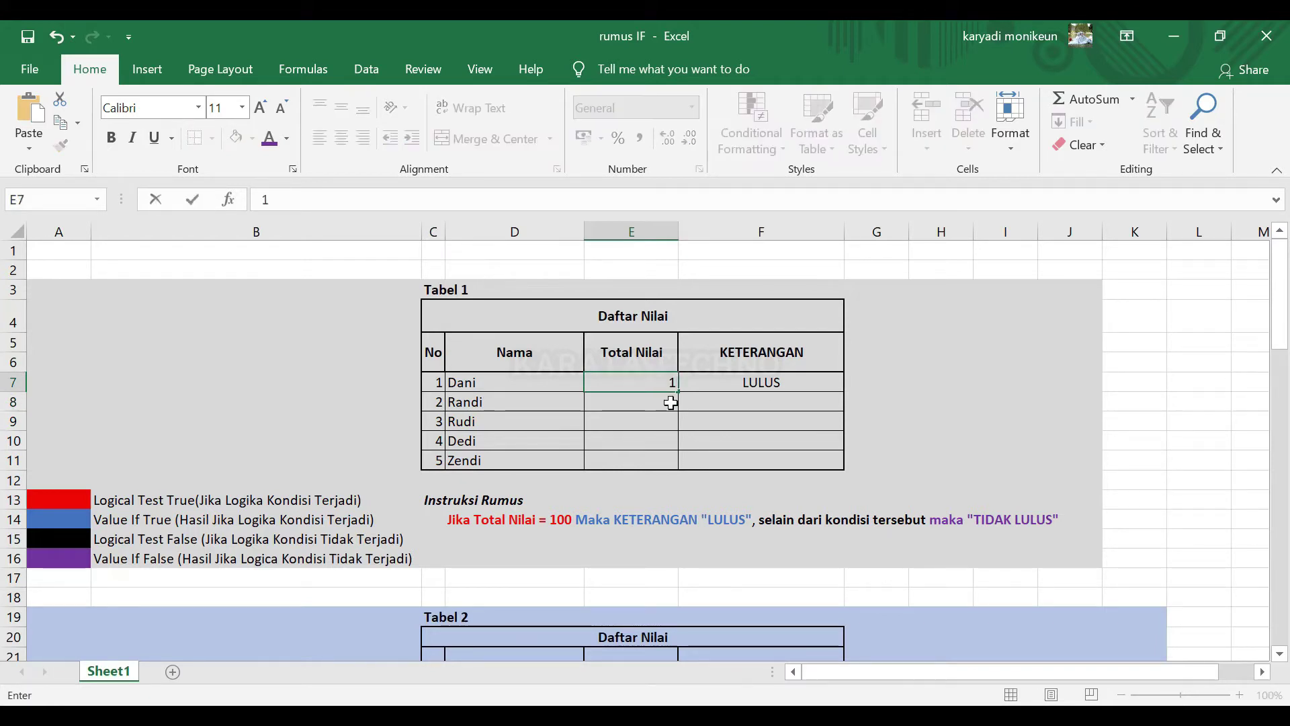
pyautogui.write('01')
pyautogui.press('Return')
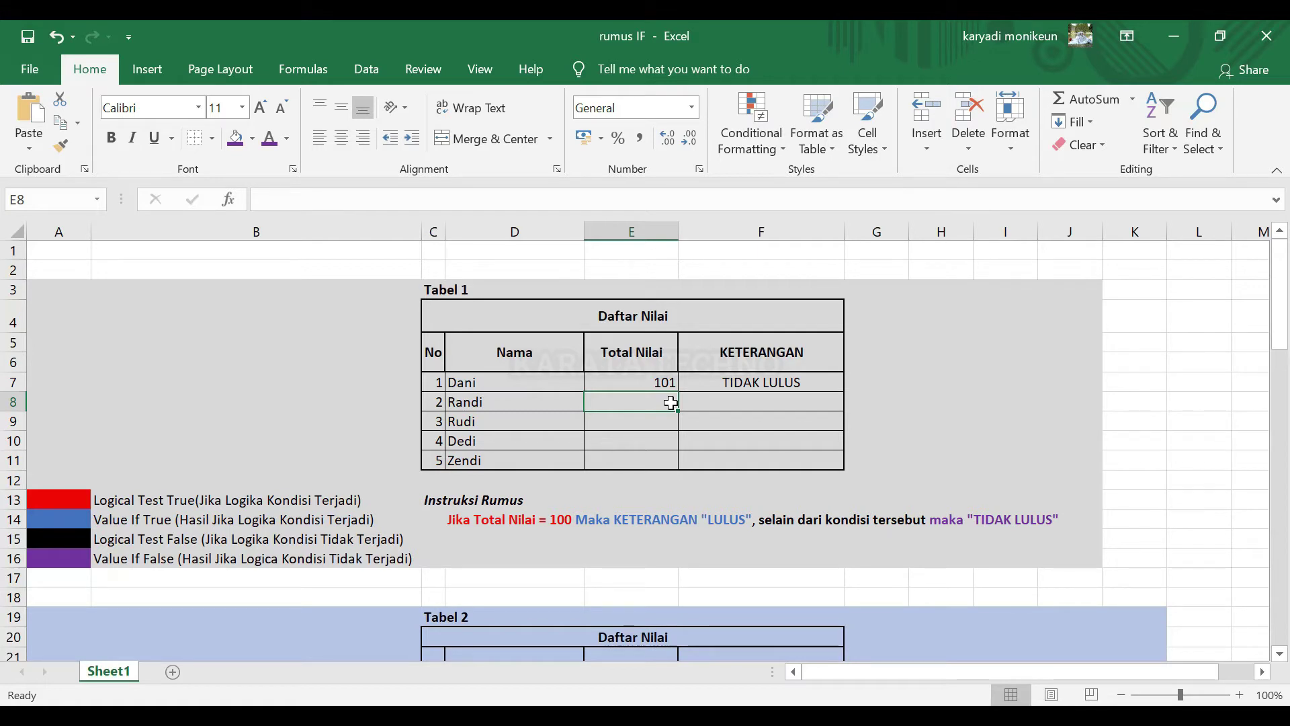
# Set the Total Nilai in cell E7 to 10 to test the formula with a low value
pyautogui.click(665, 378)
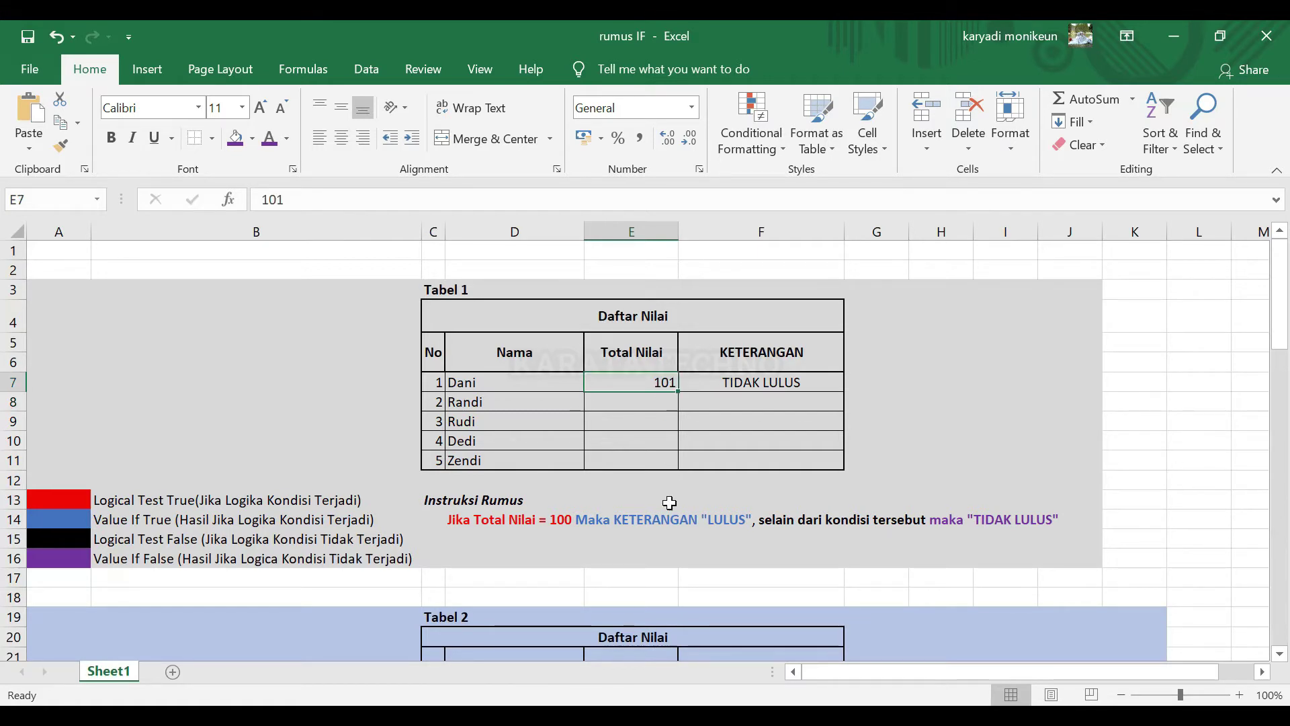
pyautogui.scroll(-3, 593, 585)
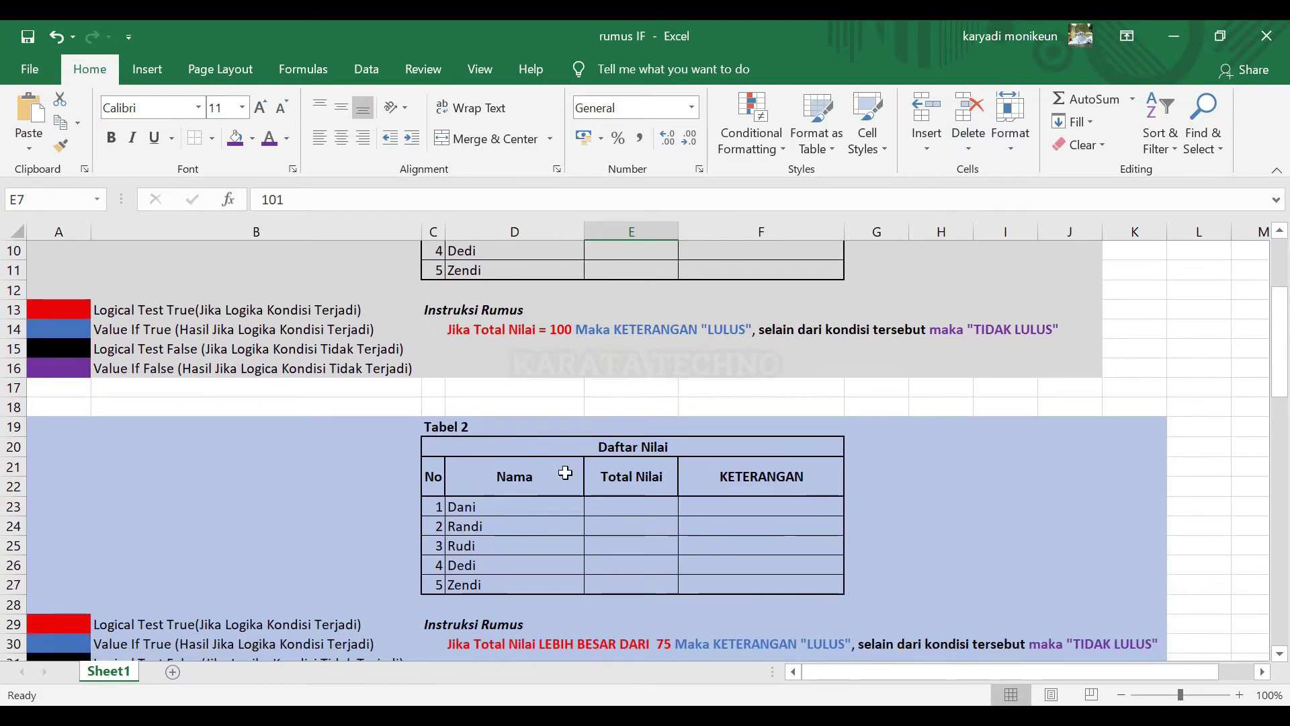
pyautogui.scroll(3, 565, 473)
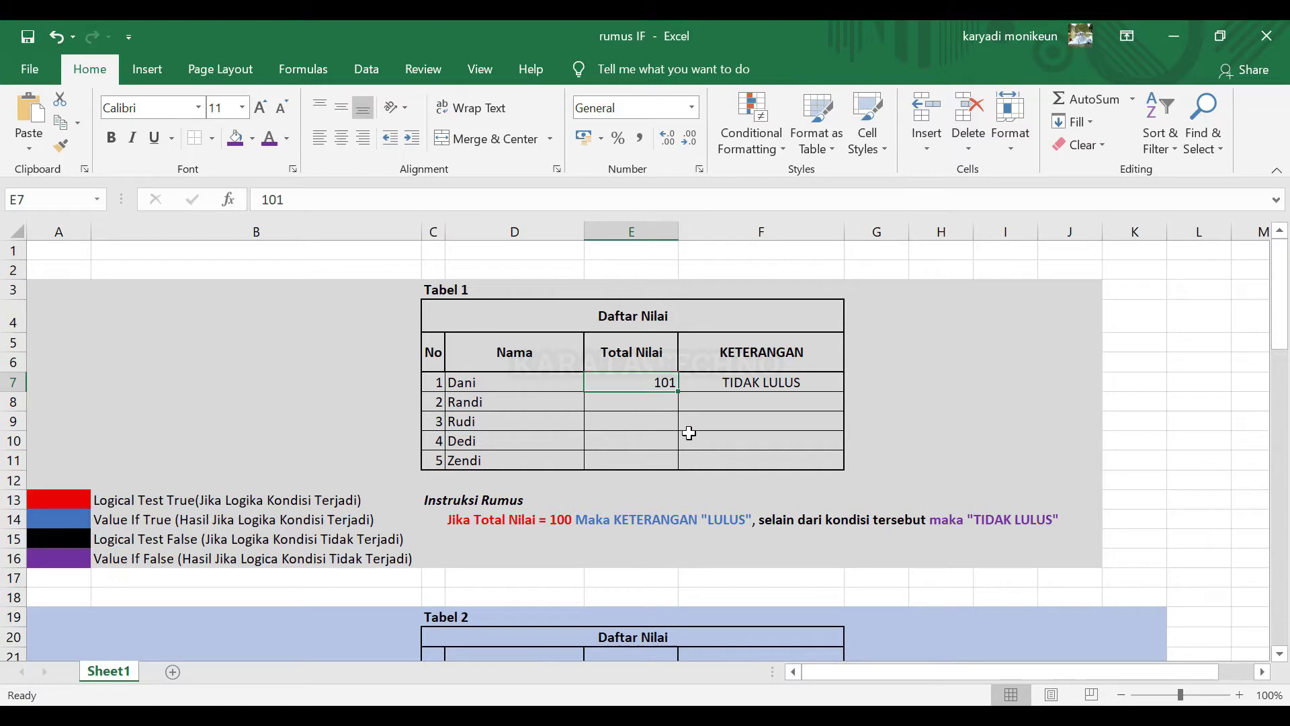
pyautogui.write('1')
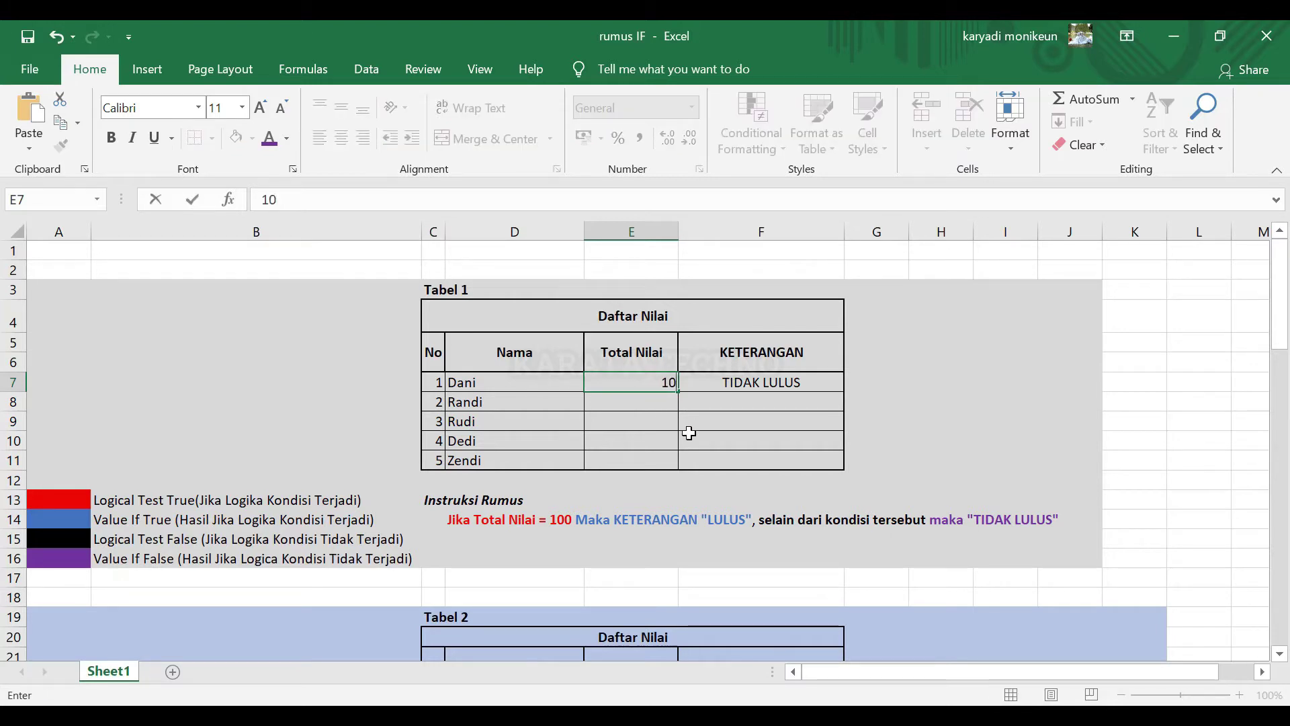
pyautogui.press('Return')
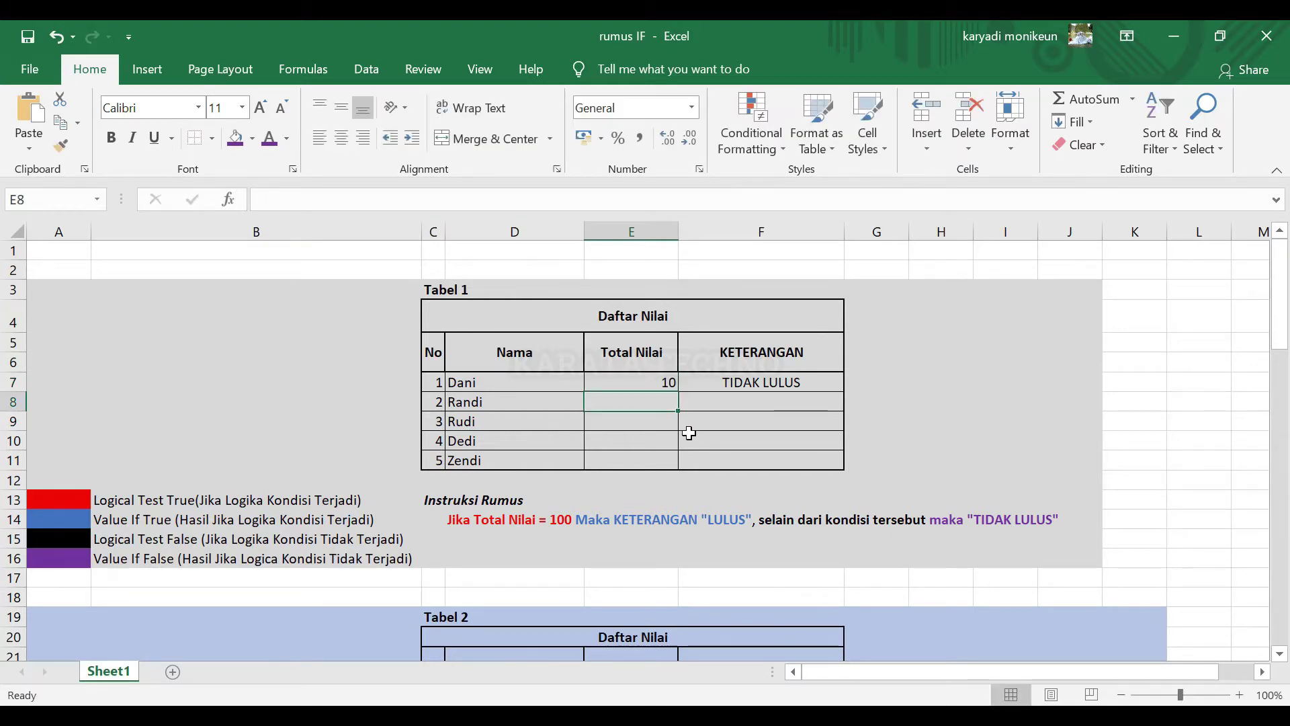
# Set the Total Nilai in cell E7 back to 100 and select the KETERANGAN formula in F7
pyautogui.click(633, 379)
pyautogui.write('1')
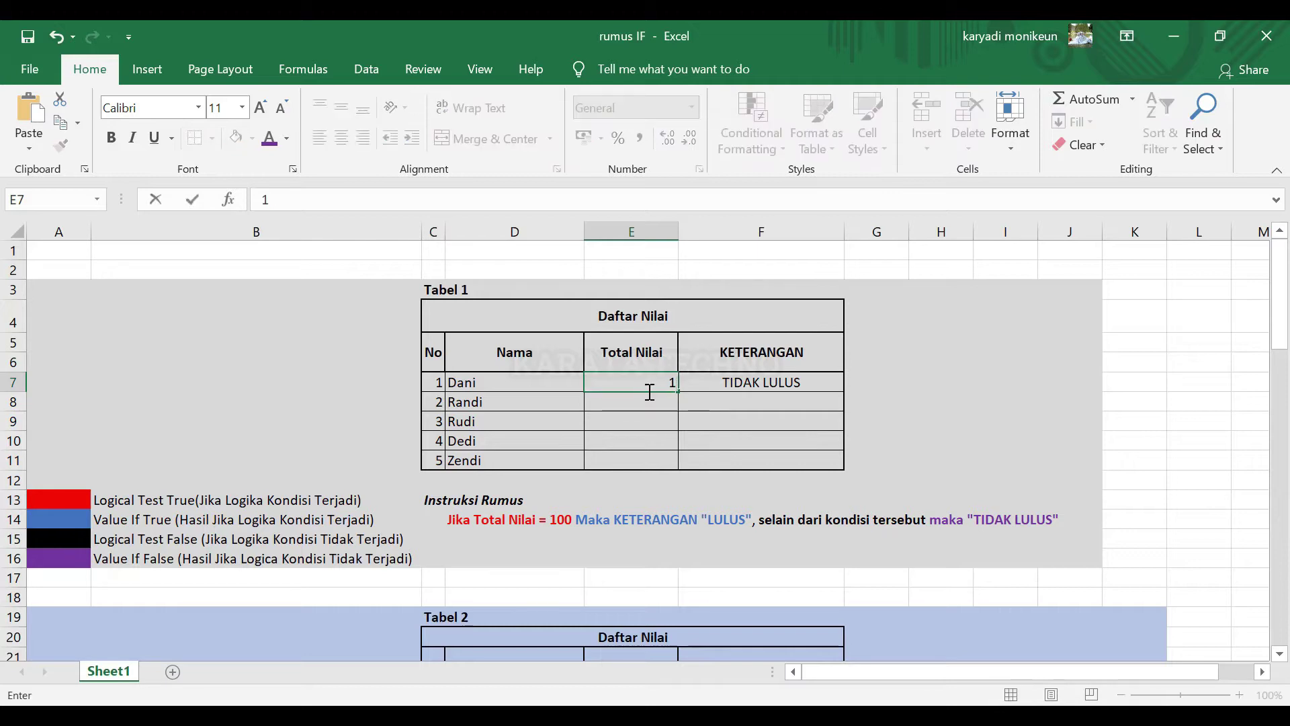
pyautogui.write('00')
pyautogui.click(729, 385)
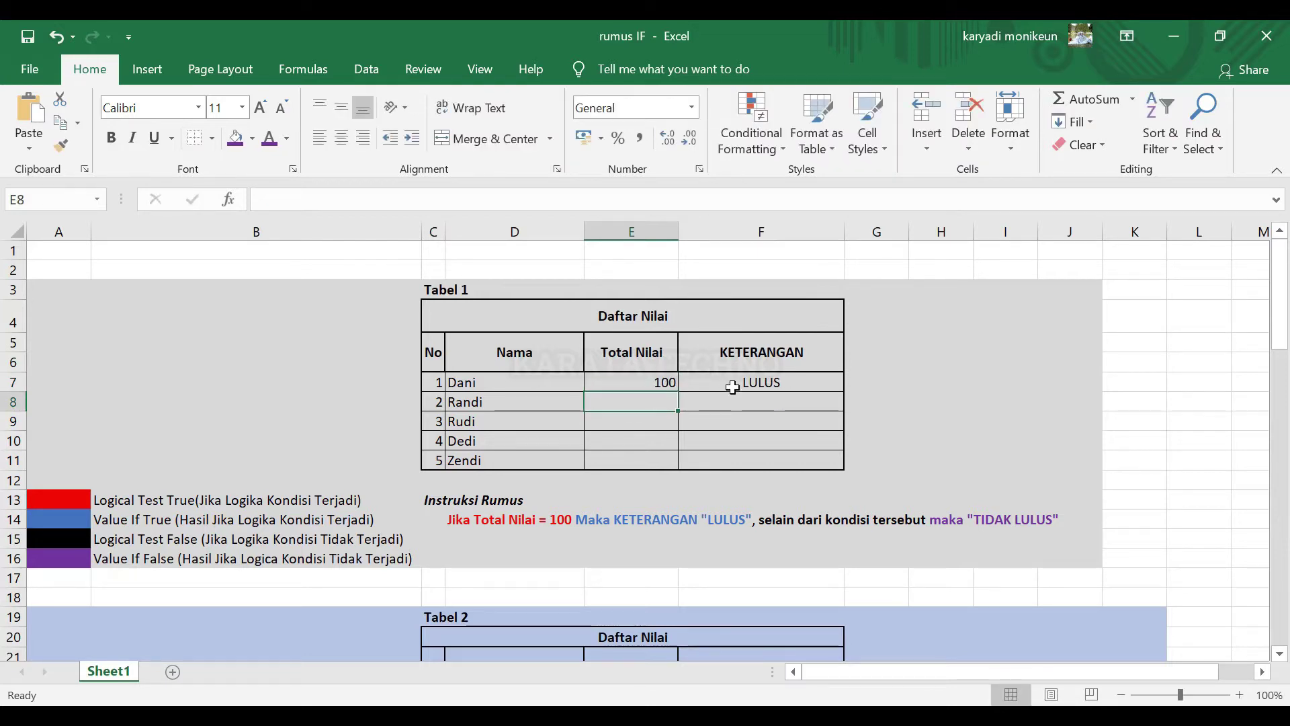
pyautogui.scroll(-1, 792, 437)
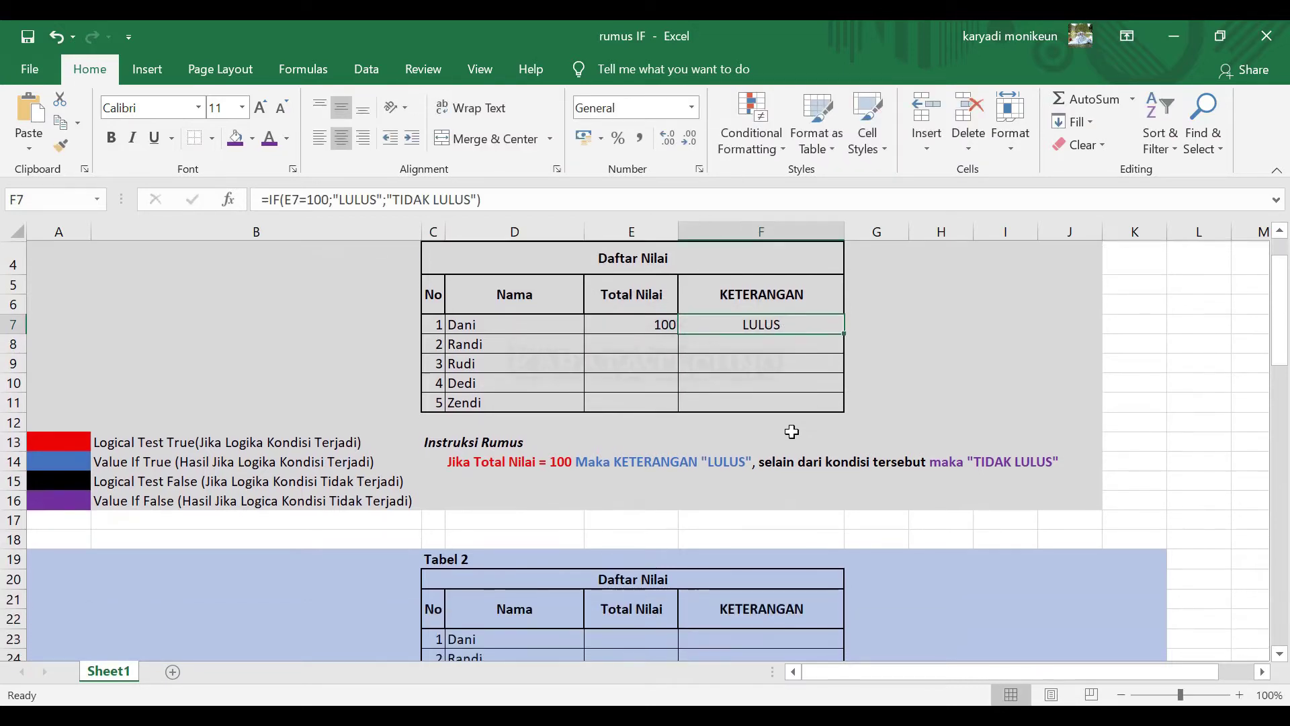
pyautogui.scroll(1, 793, 430)
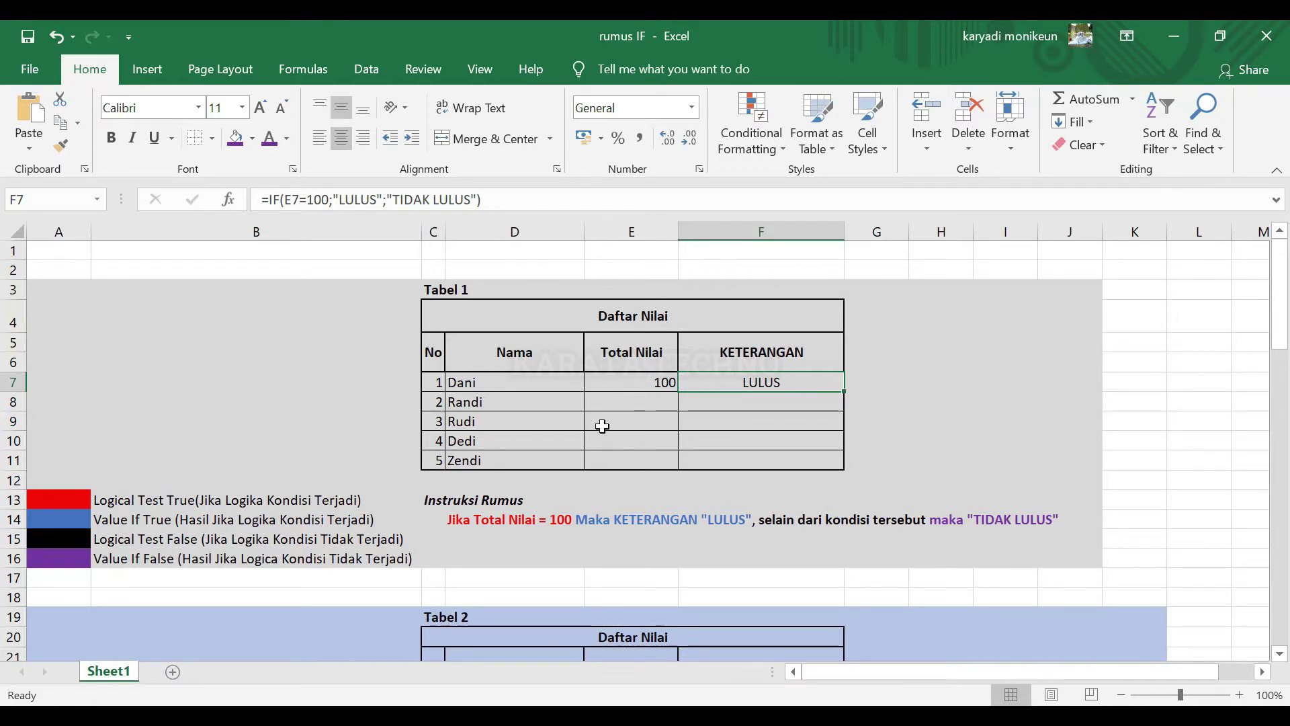
# Examine the colour legend and formula instruction of Tabel 2 against Tabel 1, with F23, Tabel 2's first KETERANGAN cell, selected
pyautogui.scroll(-4, 602, 426)
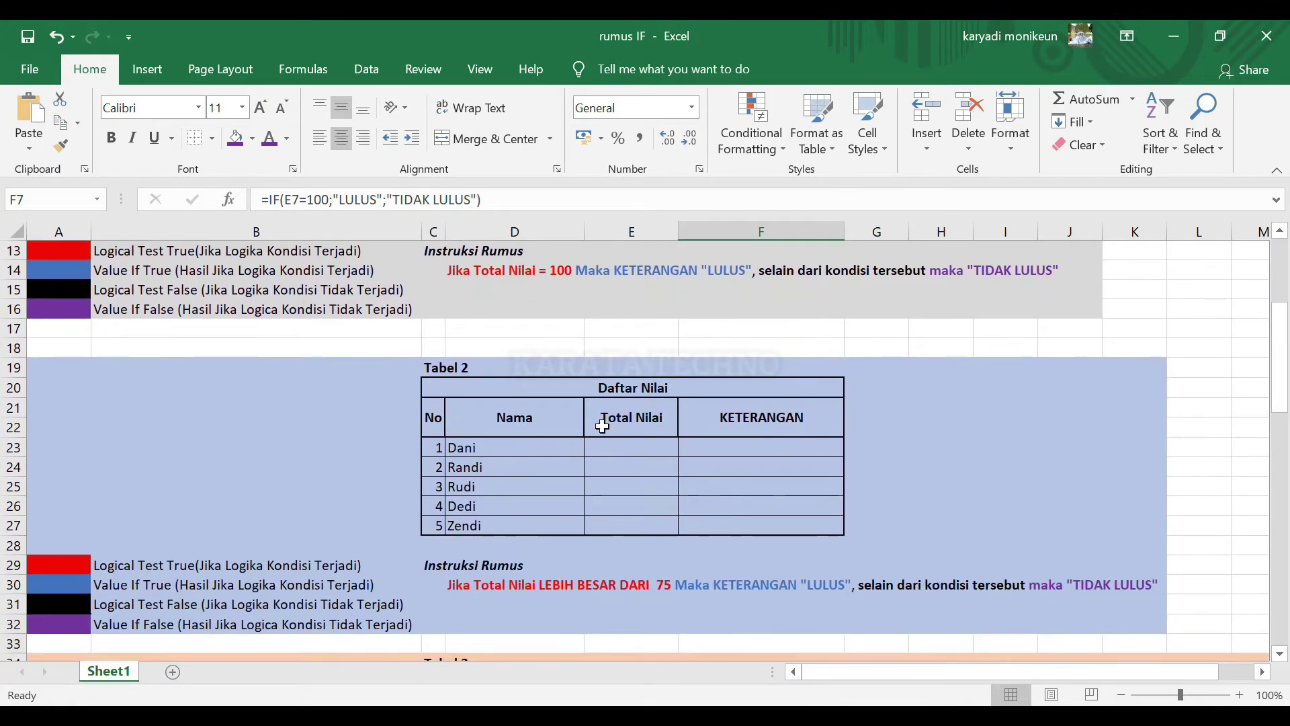
pyautogui.scroll(-1, 602, 427)
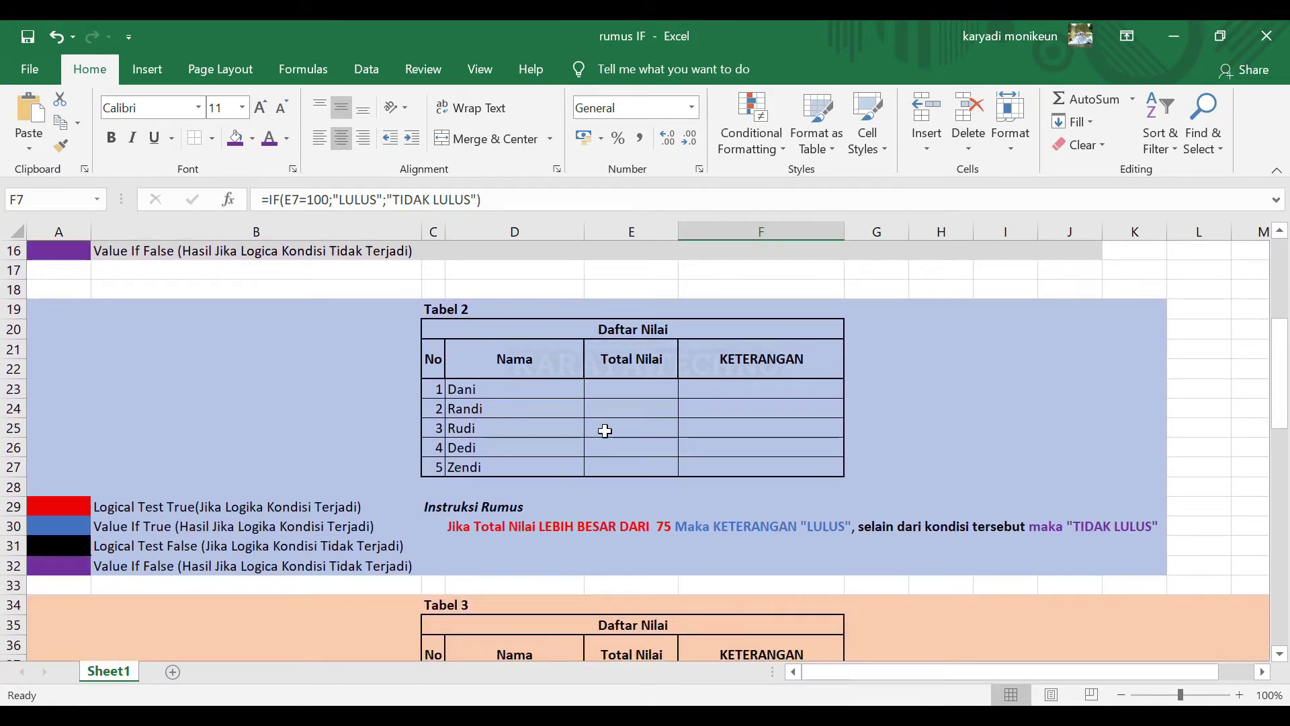
pyautogui.moveTo(605, 452)
pyautogui.mouseDown()
pyautogui.moveTo(587, 432)
pyautogui.moveTo(588, 461)
pyautogui.mouseUp()
pyautogui.moveTo(60, 507); pyautogui.dragTo(184, 563)
pyautogui.click(533, 551)
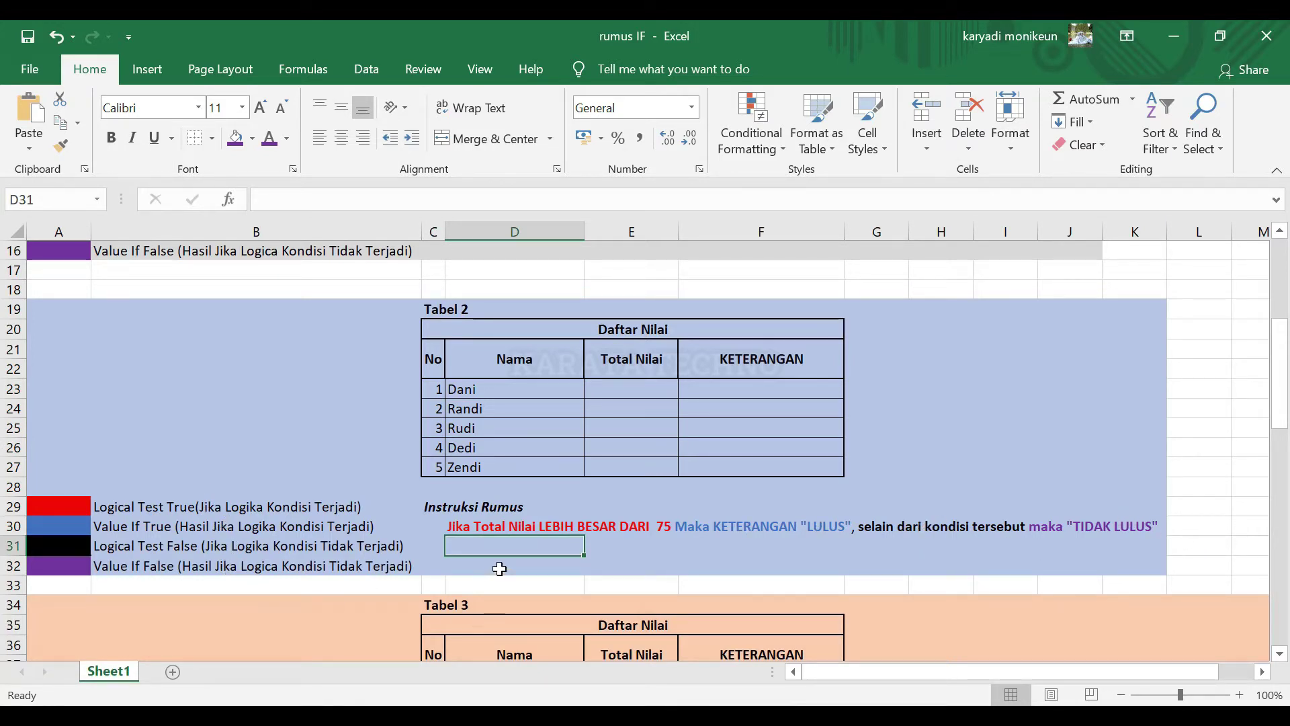
pyautogui.click(513, 530)
pyautogui.click(782, 395)
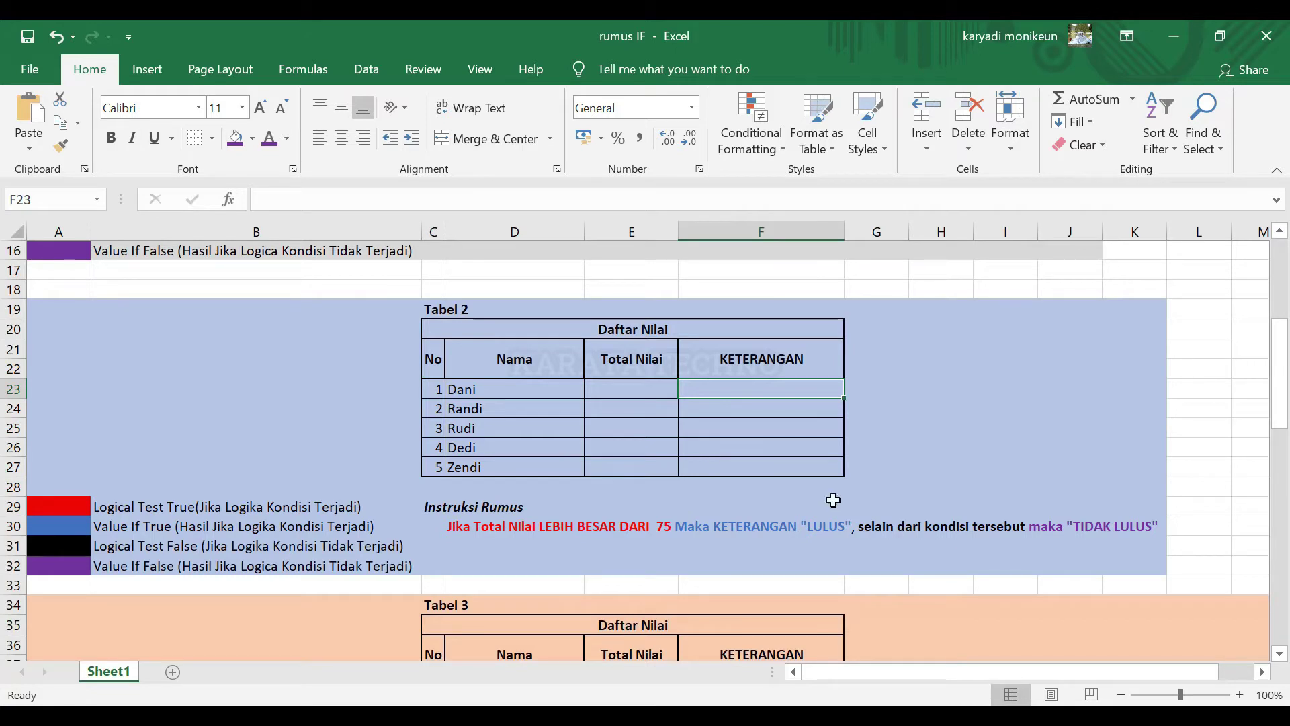
pyautogui.scroll(5, 756, 393)
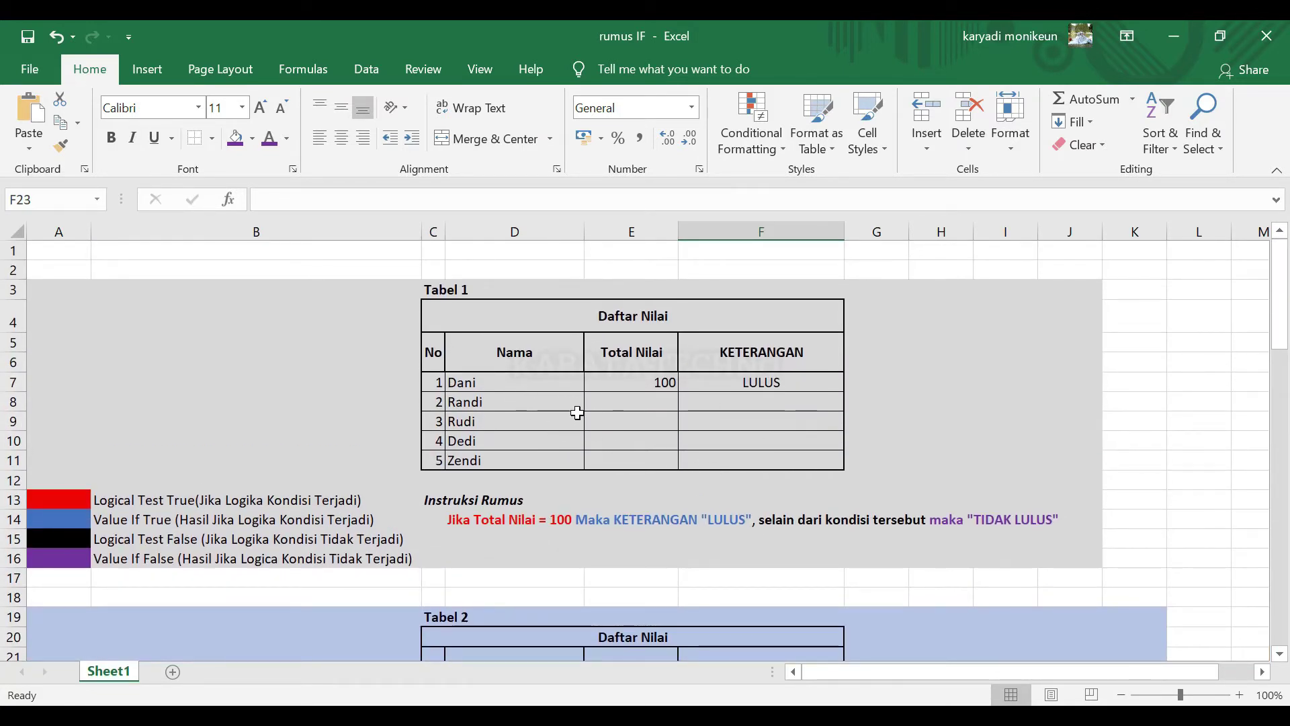
pyautogui.scroll(-2, 720, 468)
pyautogui.scroll(-1, 720, 468)
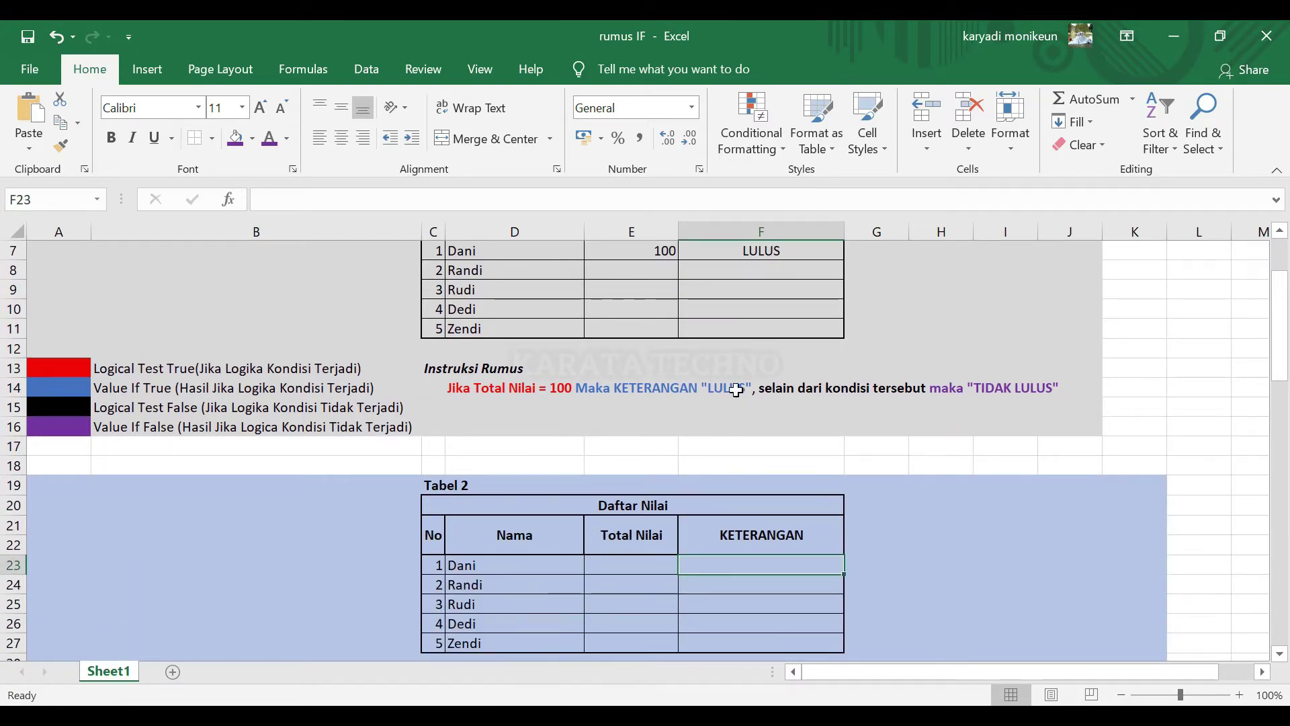
pyautogui.scroll(-3, 733, 403)
pyautogui.scroll(3, 722, 376)
pyautogui.scroll(1, 722, 365)
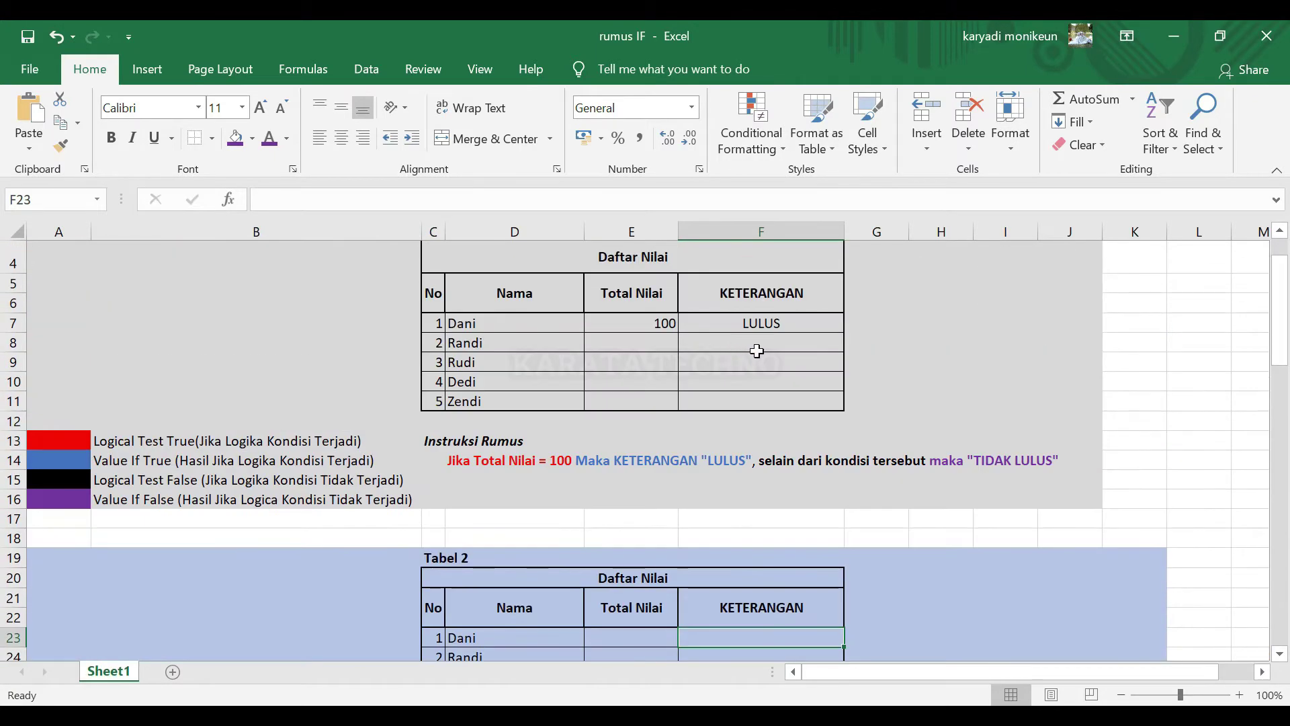
pyautogui.scroll(-5, 746, 356)
pyautogui.scroll(1, 749, 355)
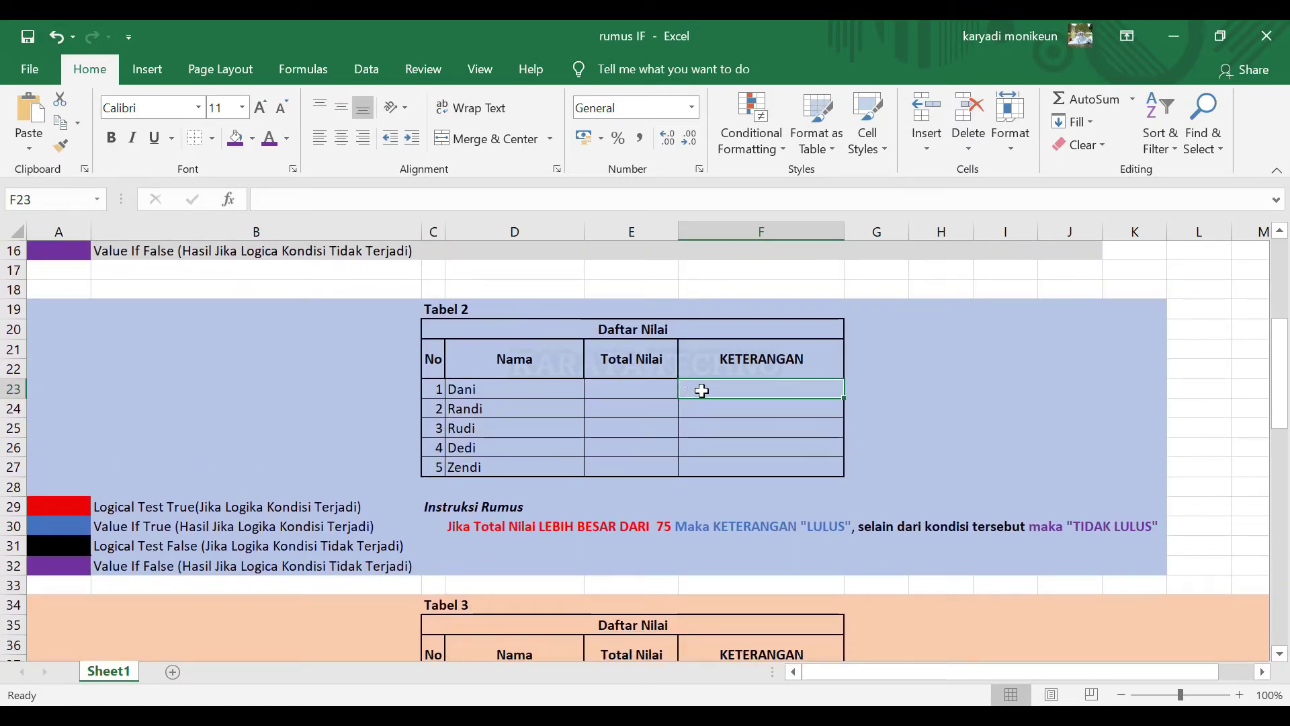
# Enter the formula =IF(E23>75;"LULUS";"TIDAK LULUS") in cell F23, the first KETERANGAN cell of Tabel 2
pyautogui.write('=')
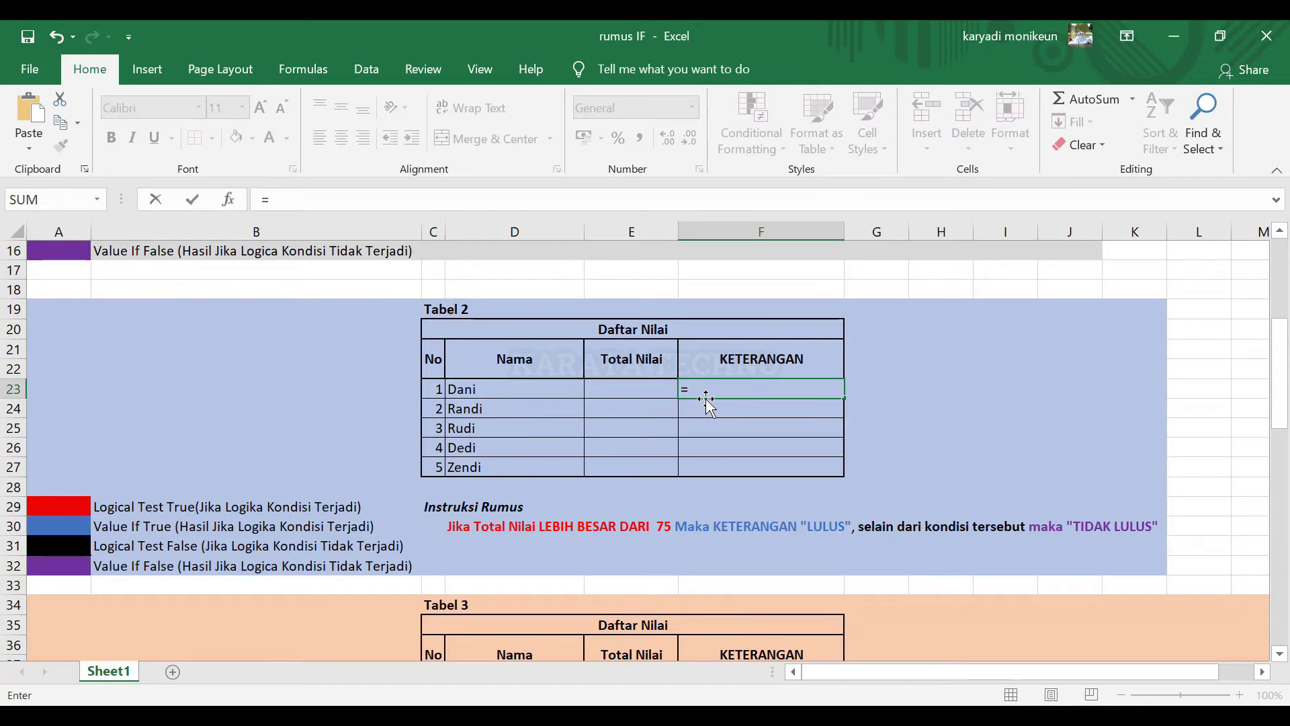
pyautogui.write('IF')
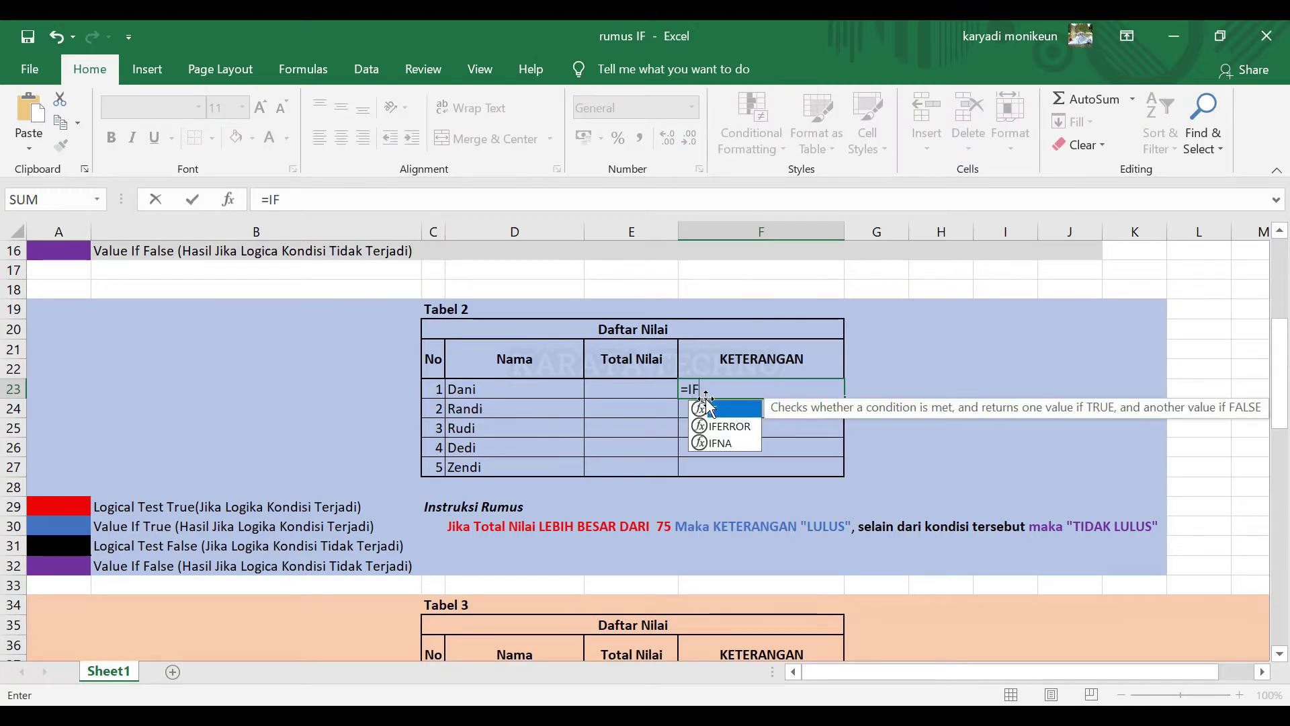
pyautogui.write('(')
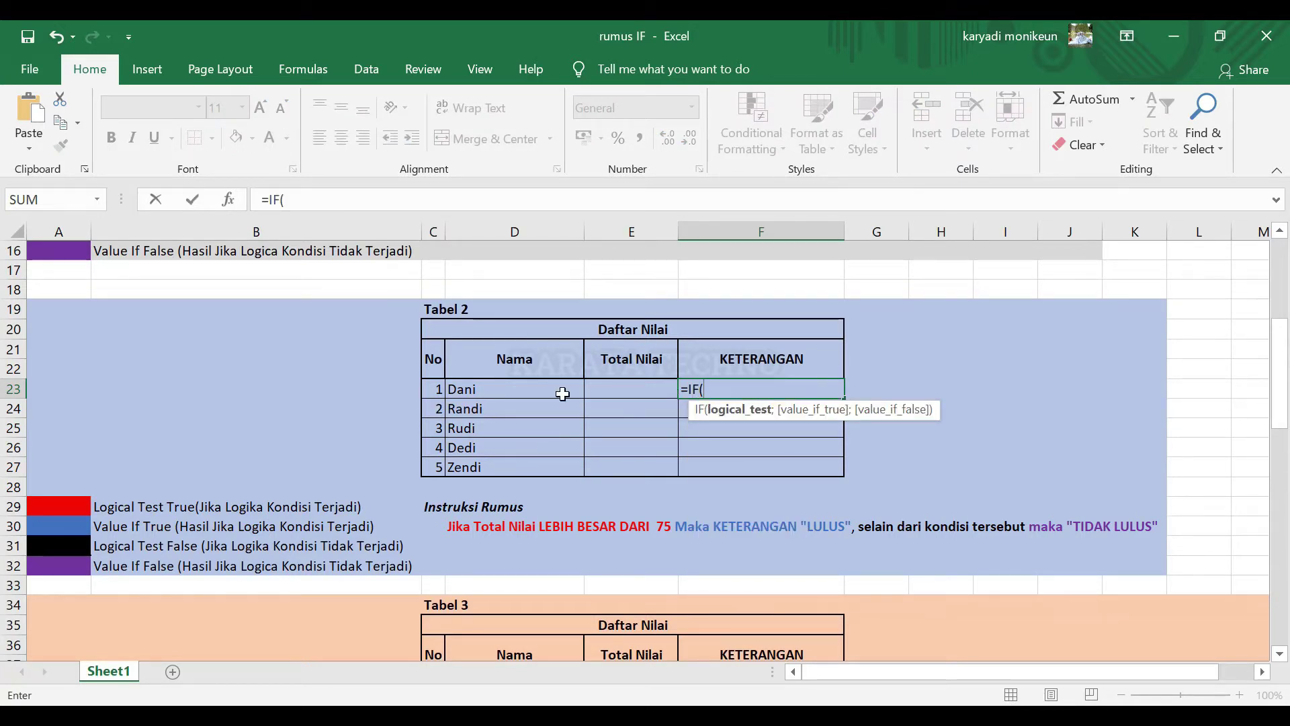
pyautogui.click(634, 392)
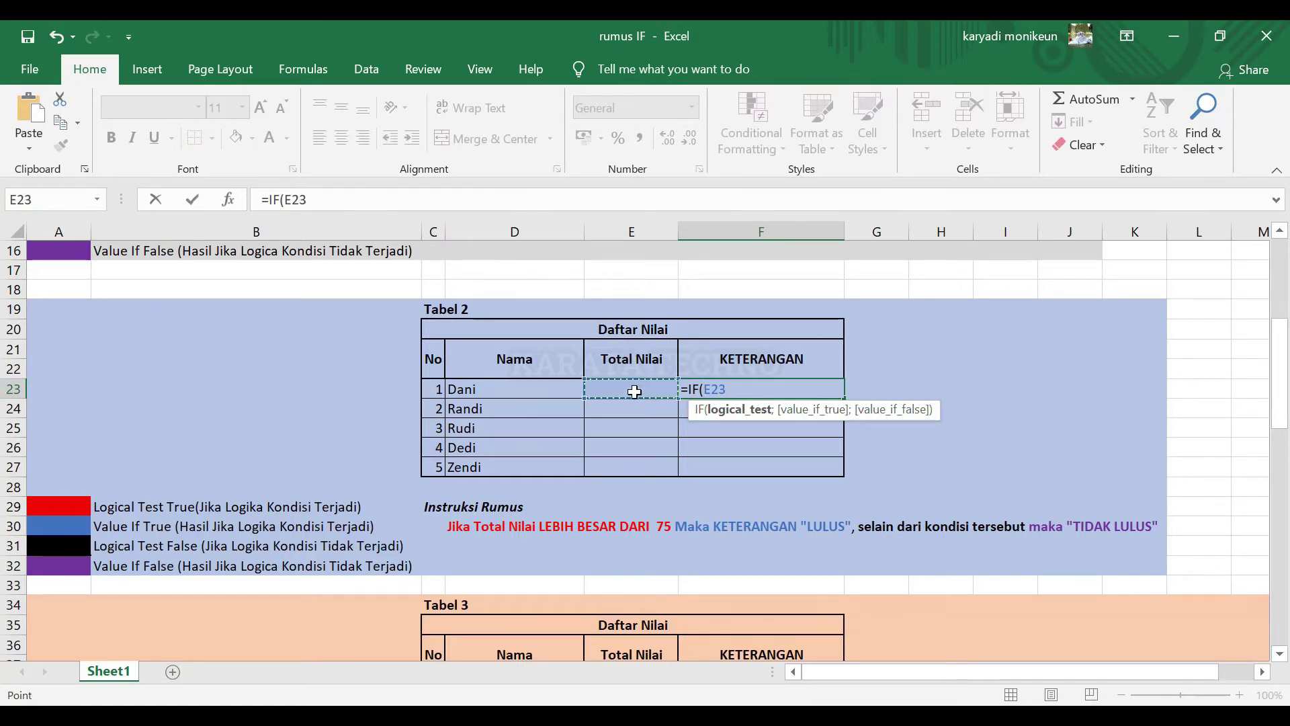
pyautogui.write('=')
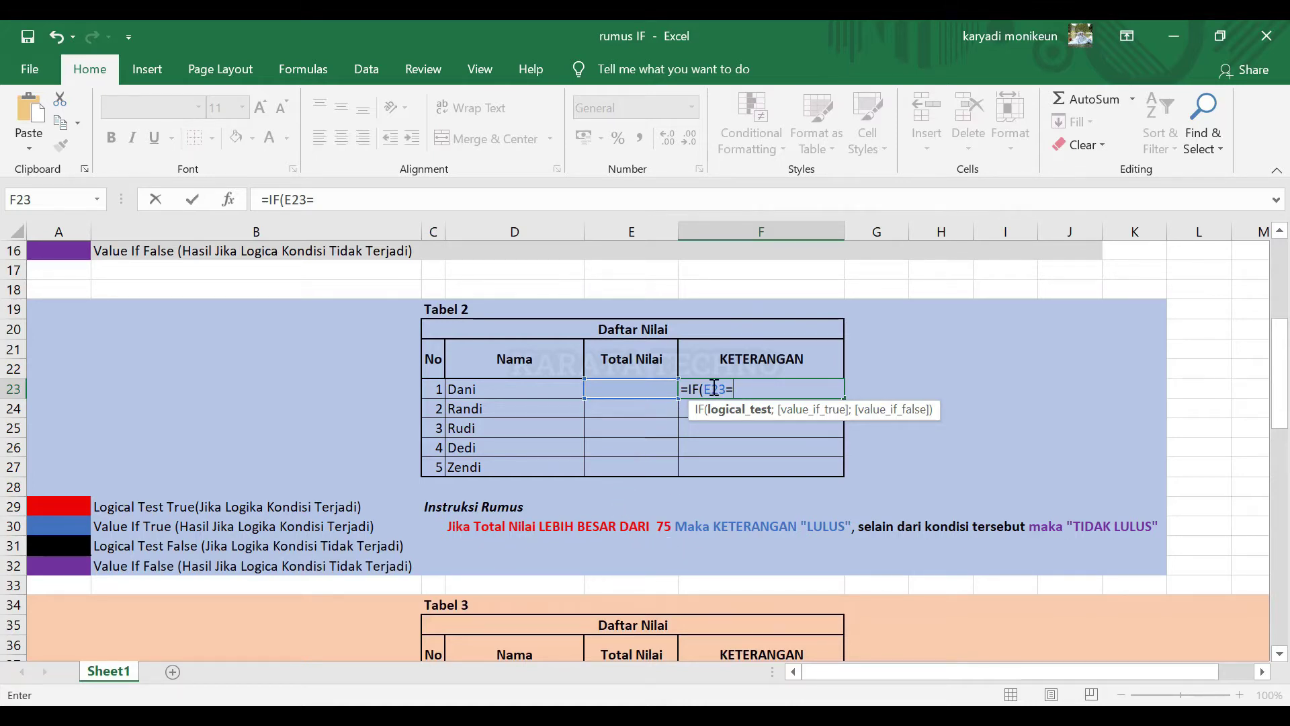
pyautogui.press('BackSpace')
pyautogui.write('>75;')
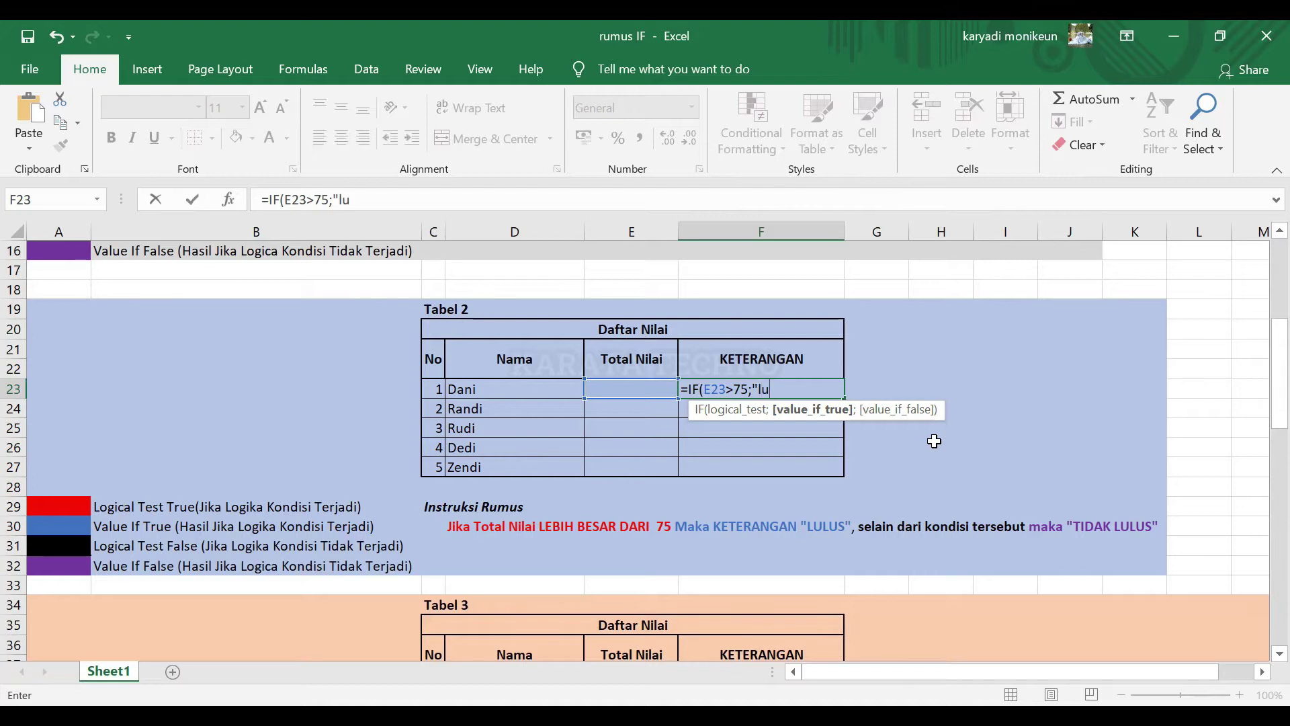
pyautogui.write('"LUI')
pyautogui.write('LULUS')
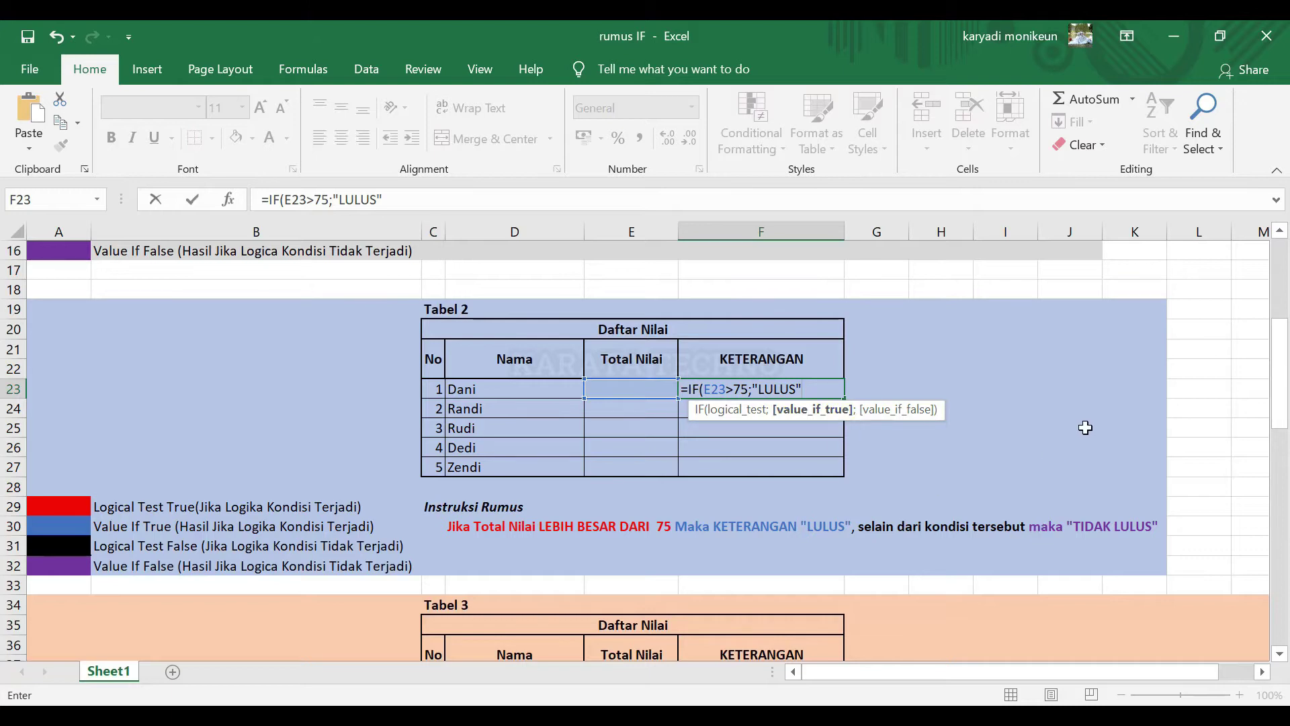
pyautogui.write(';')
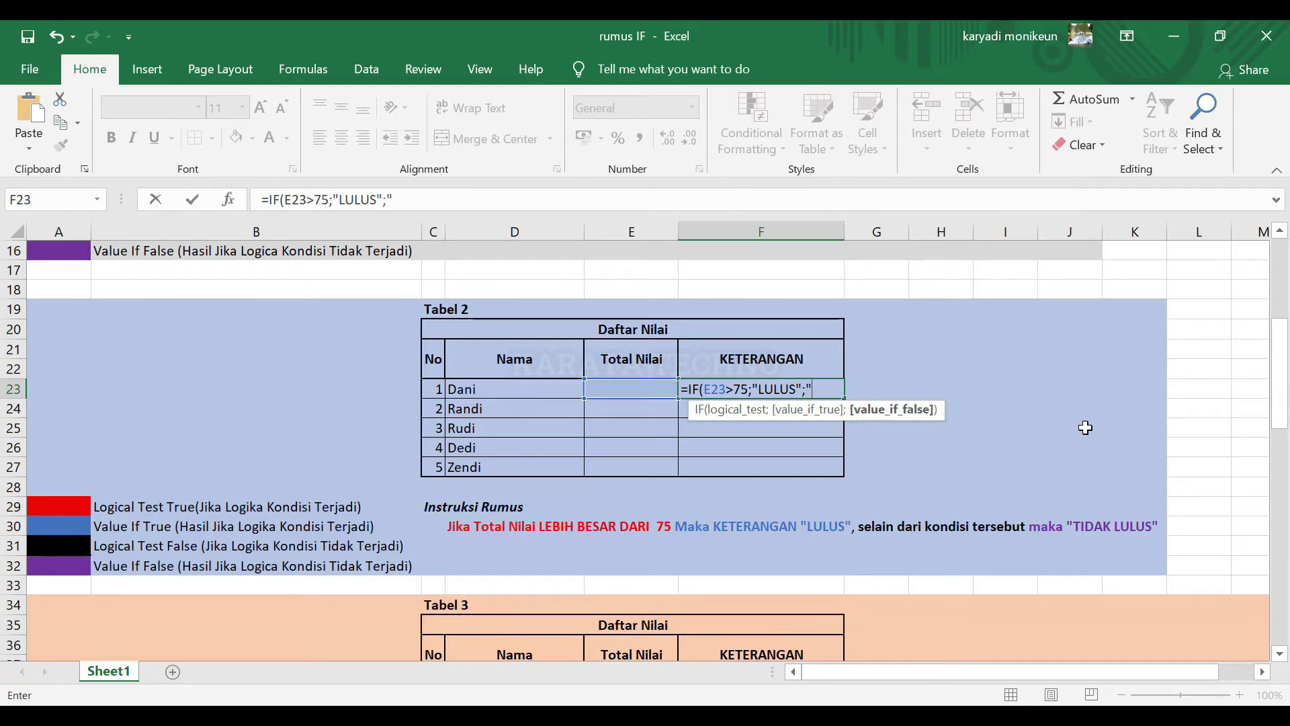
pyautogui.write('"TIDAK LULUS')
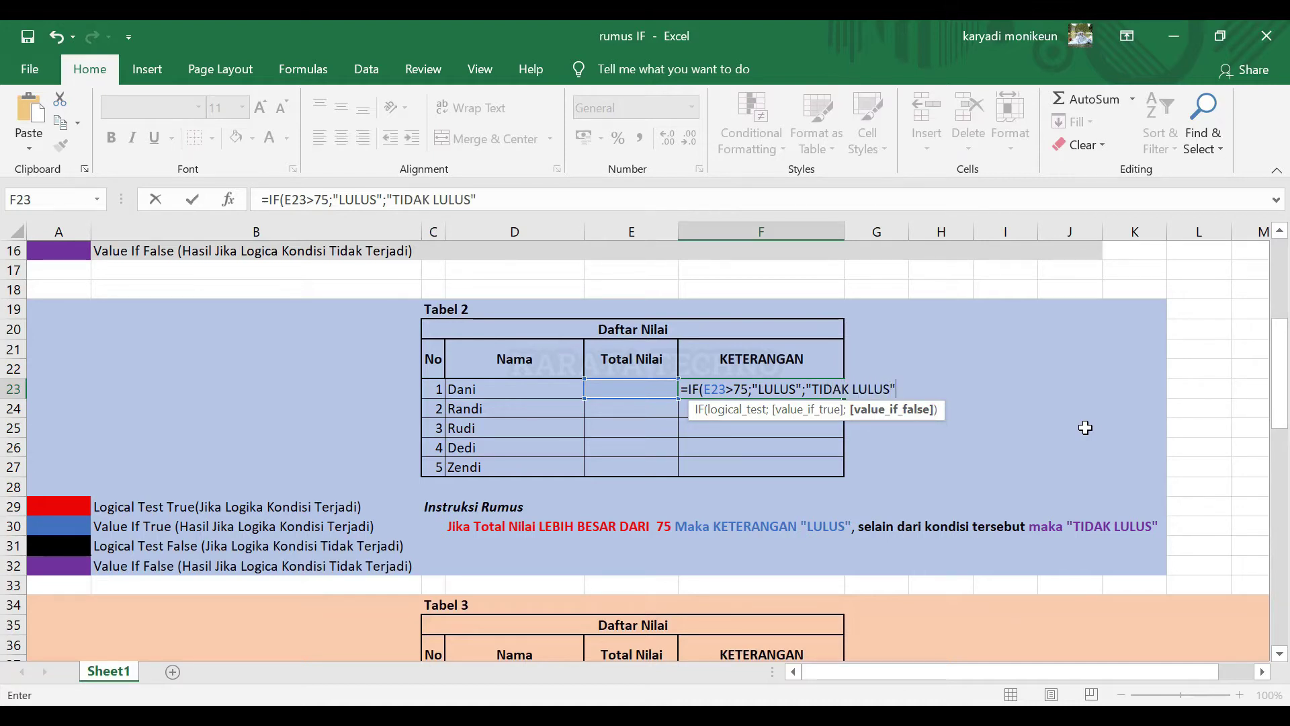
pyautogui.write('")')
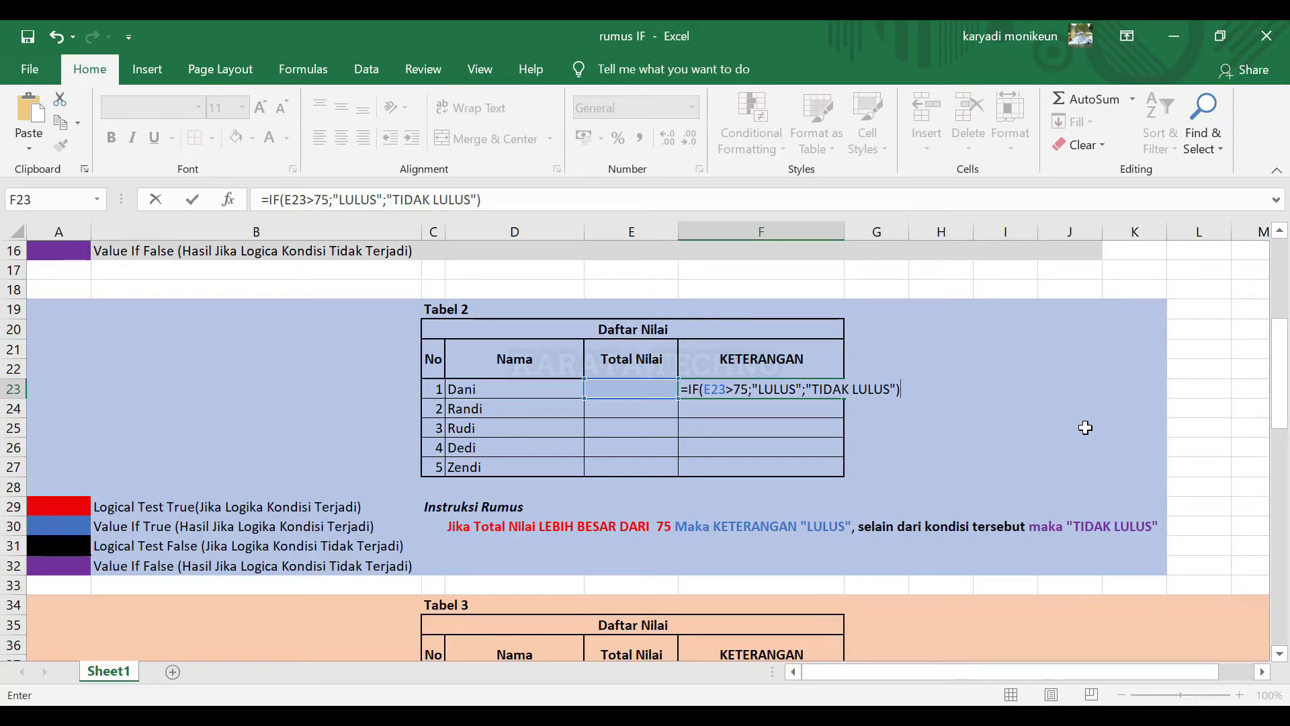
pyautogui.press('Return')
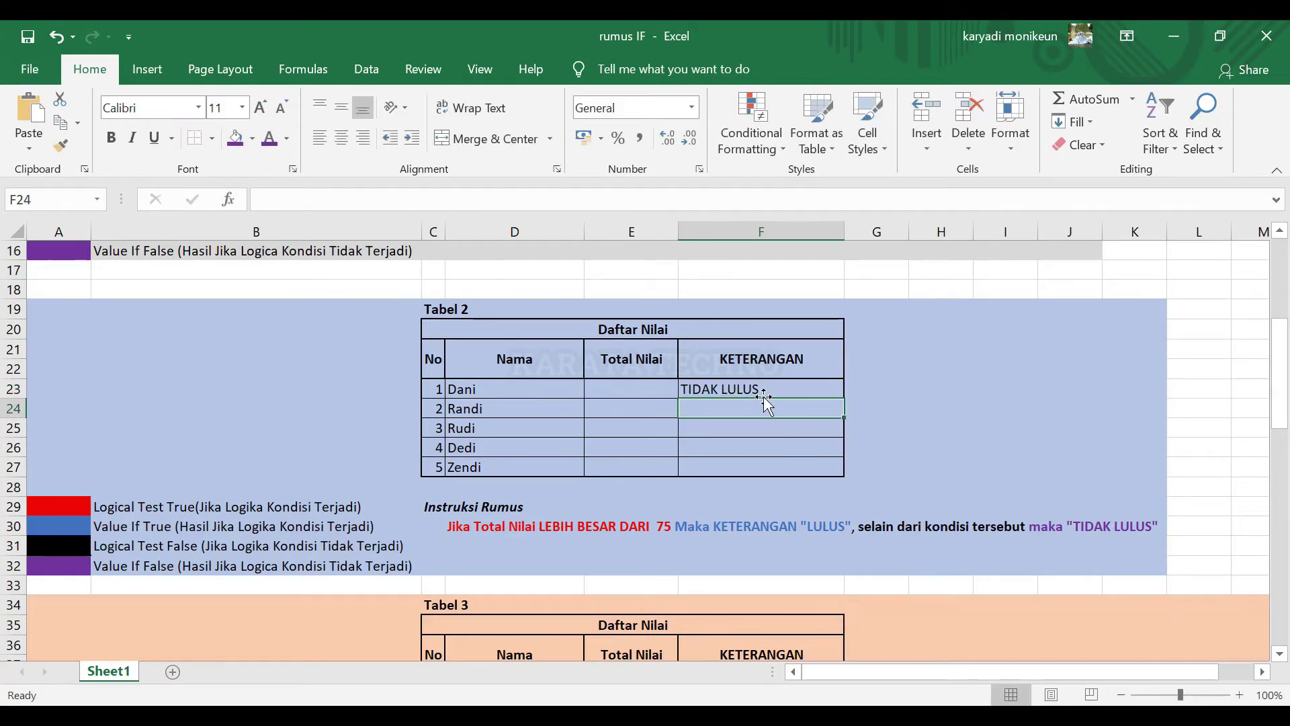
# Review the formula in F23 and set the Total Nilai in cell E23 to 100 to test it
pyautogui.click(657, 388)
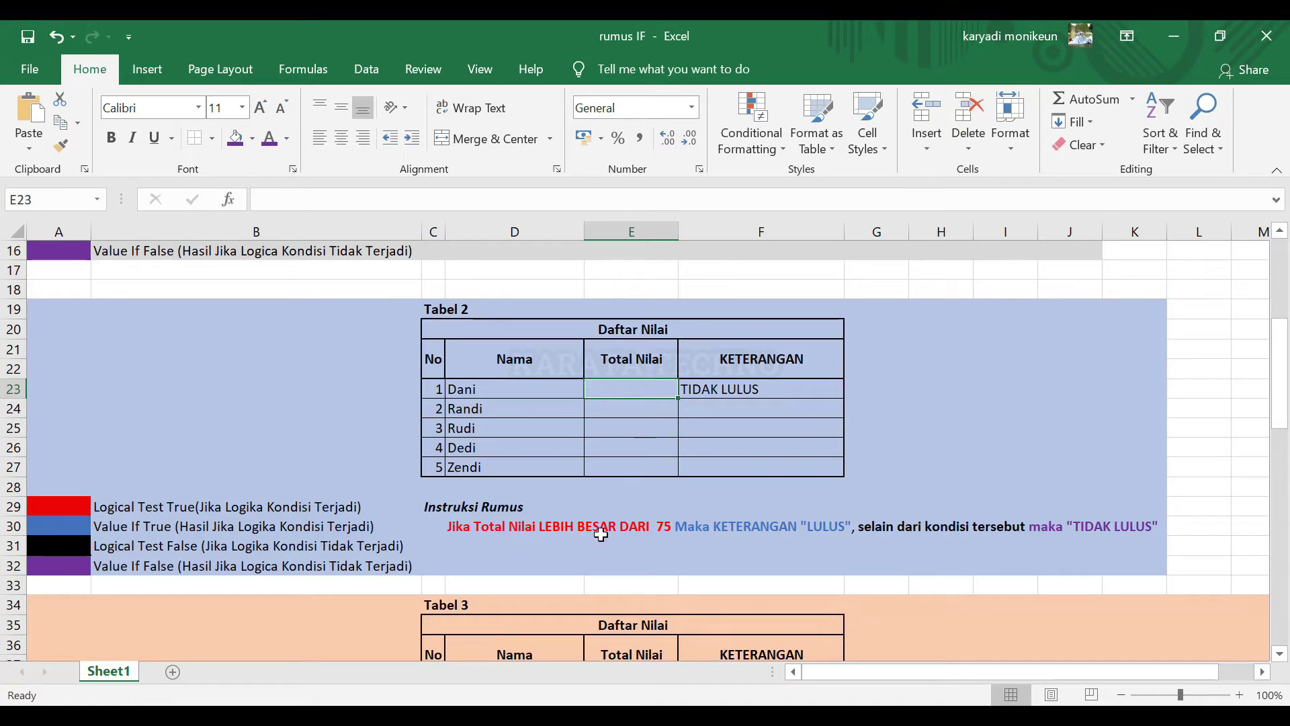
pyautogui.click(713, 391)
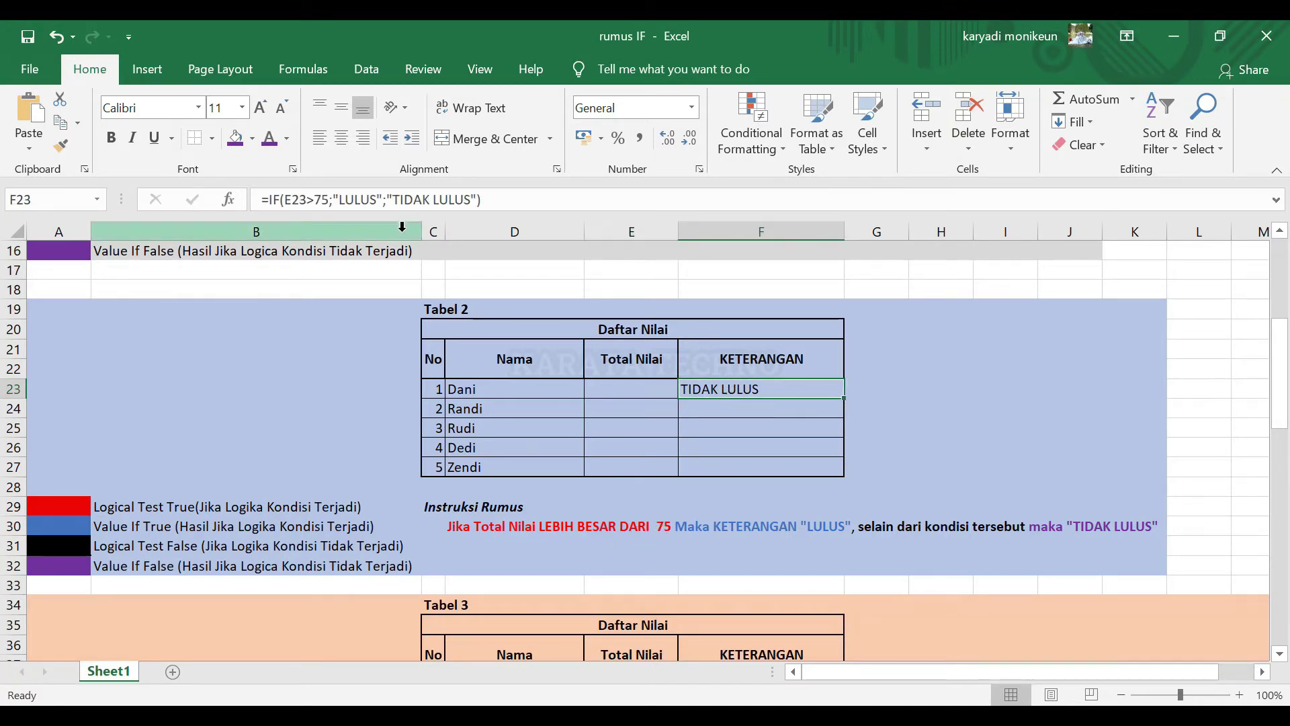
pyautogui.click(613, 390)
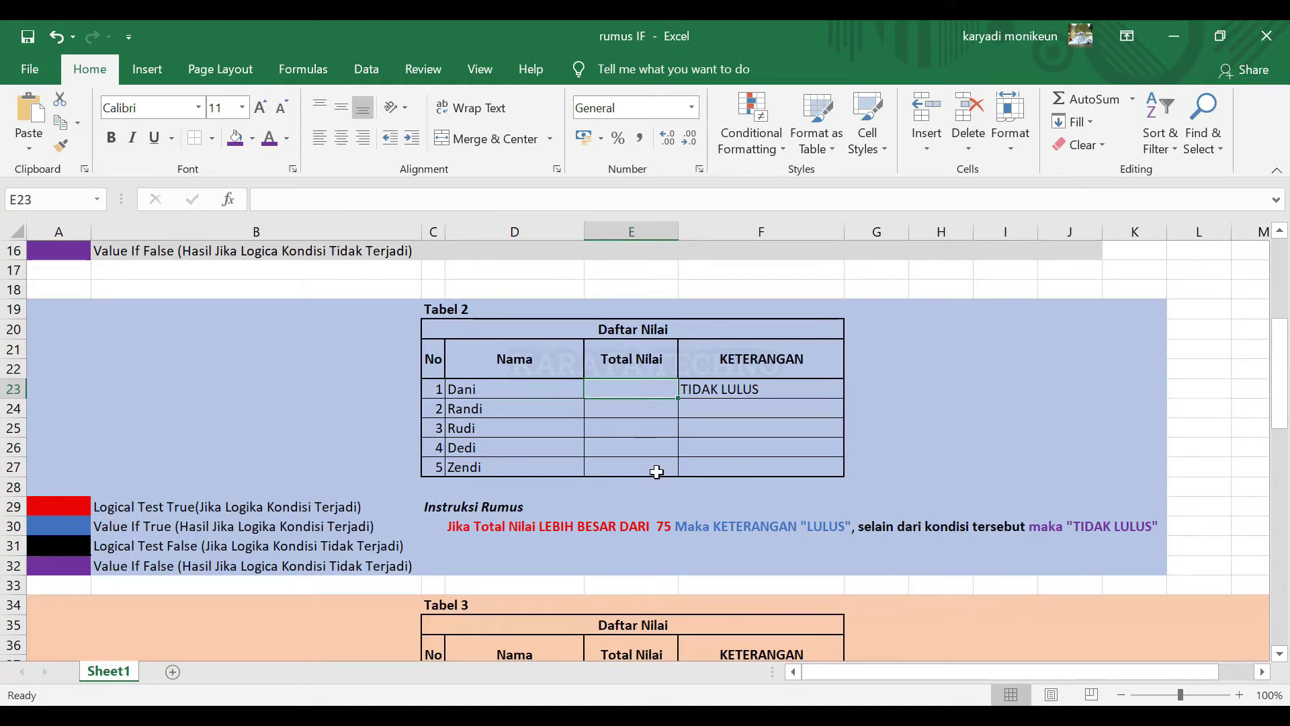
pyautogui.write('100')
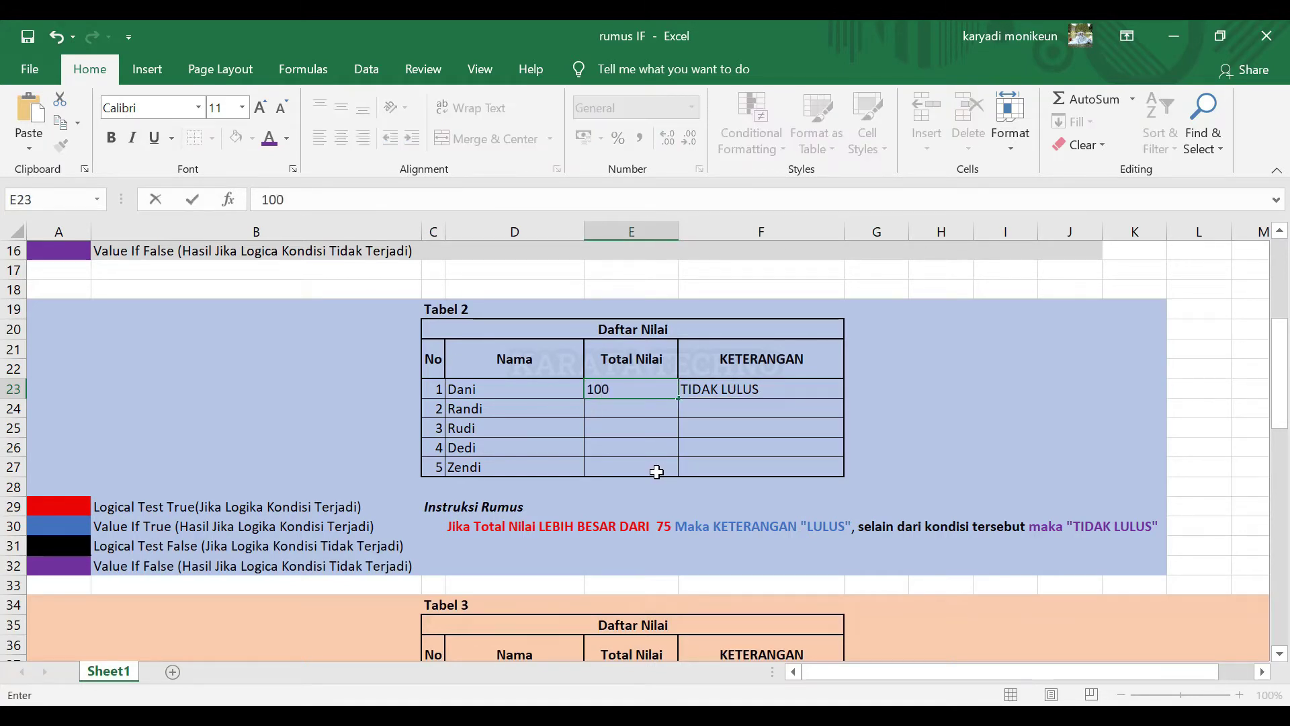
pyautogui.press('Return')
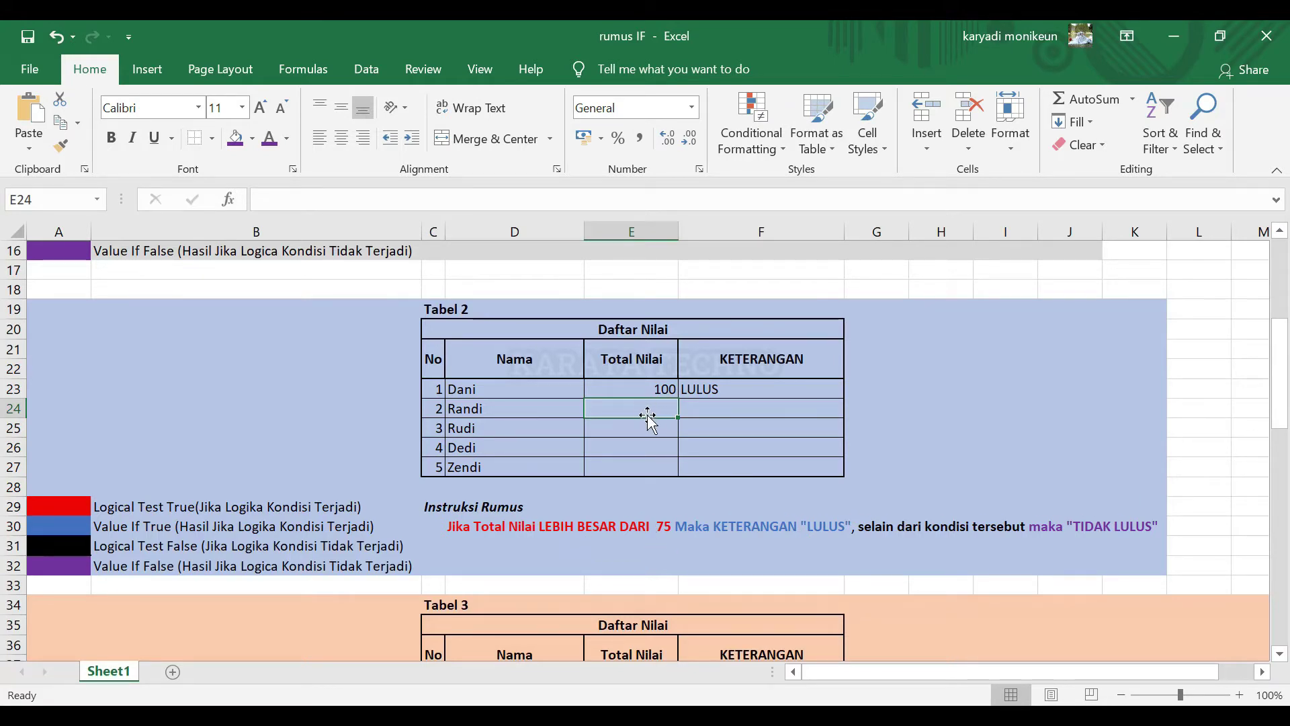
# Set the Total Nilai in cell E23 to 30 to test a low value, and check the formula in F23
pyautogui.press('Up')
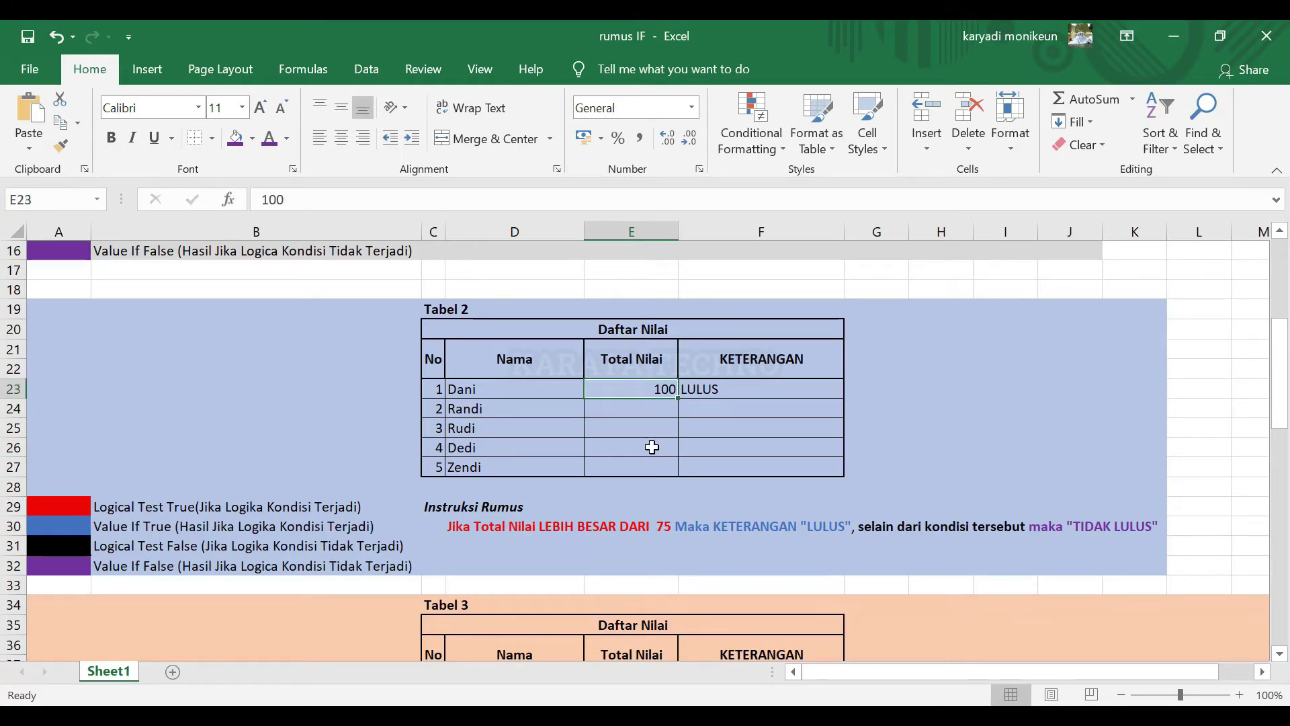
pyautogui.write('30')
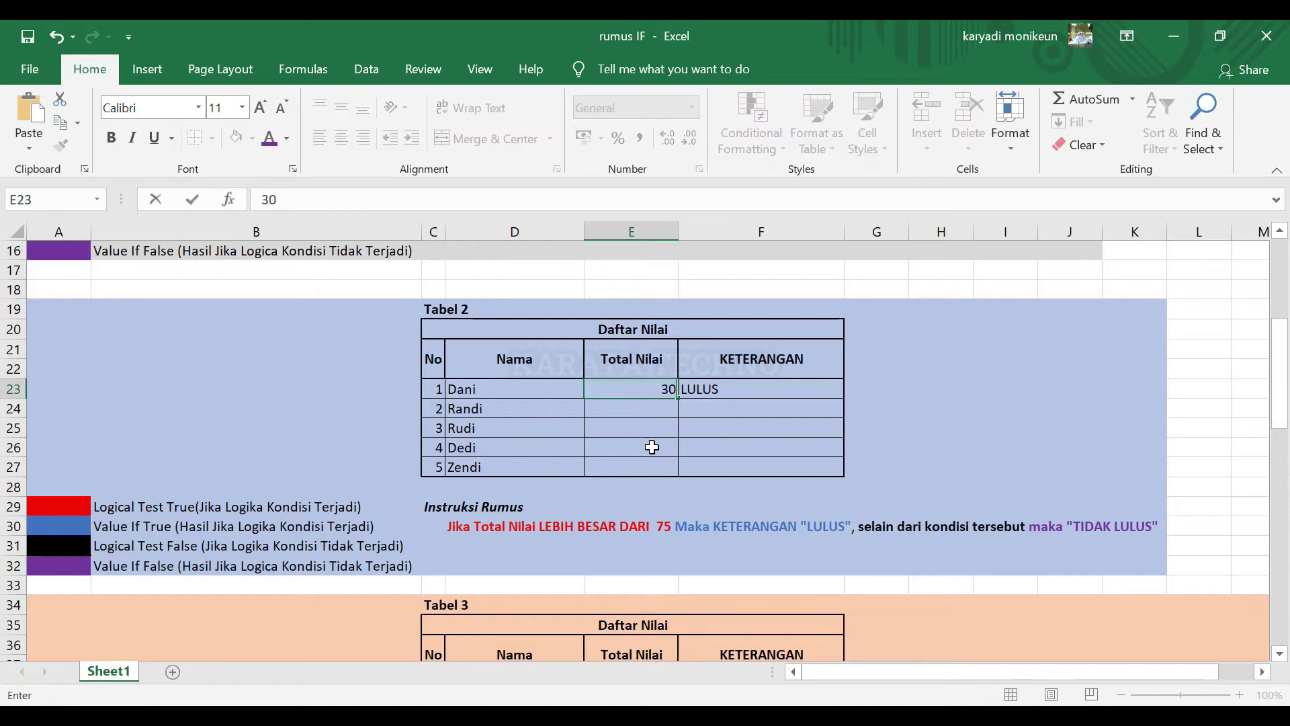
pyautogui.press('Return')
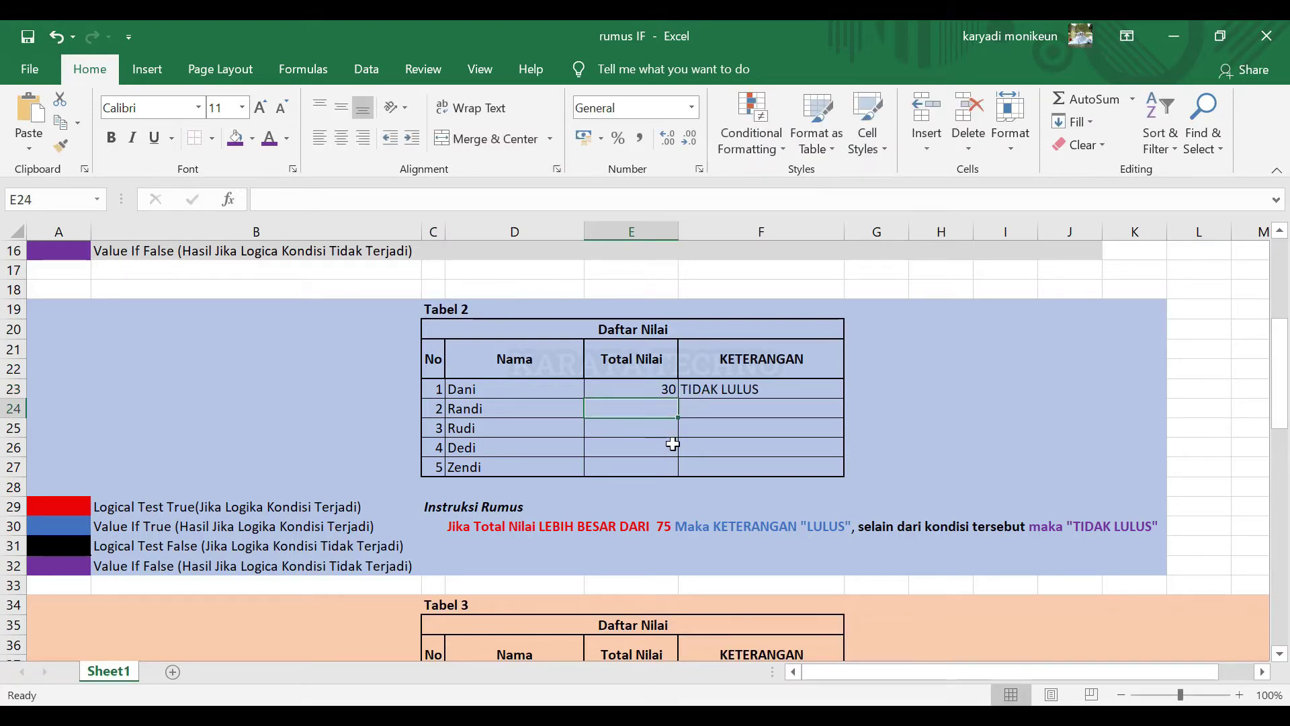
pyautogui.click(685, 395)
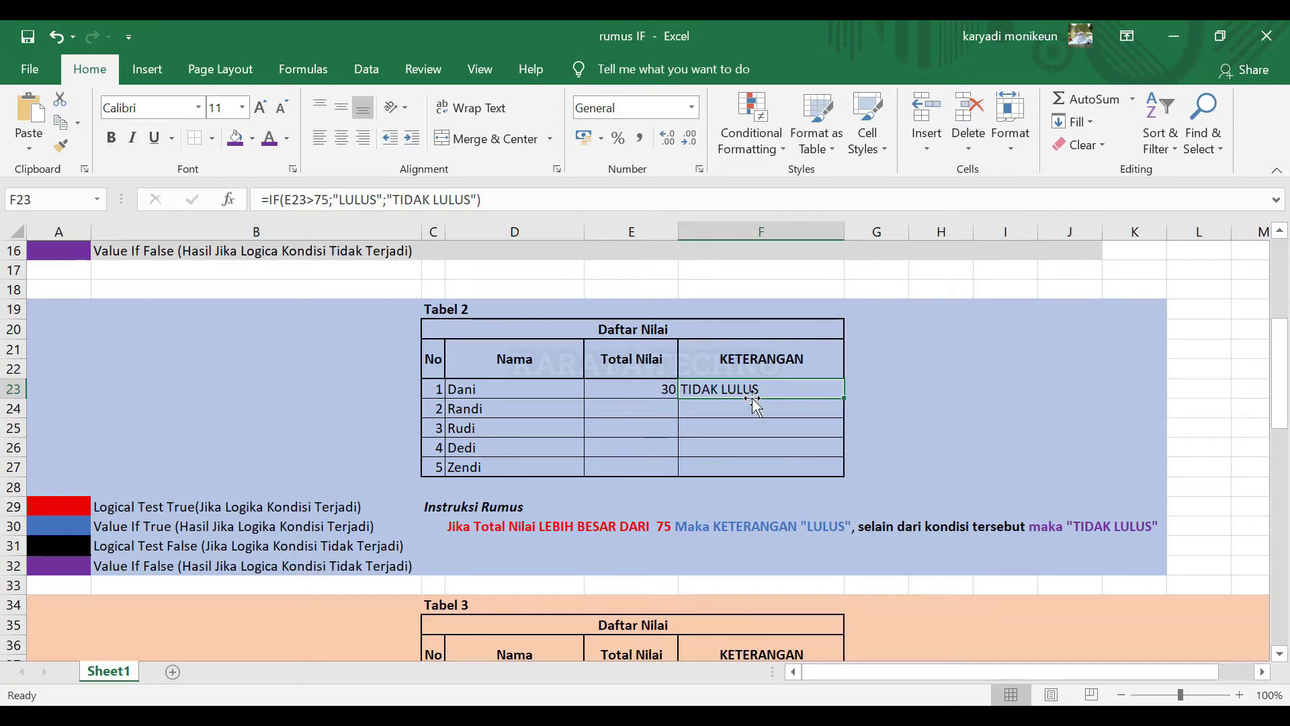
# Test the formula around its threshold by setting the Total Nilai in cell E23 to 75 and next to 76
pyautogui.click(660, 387)
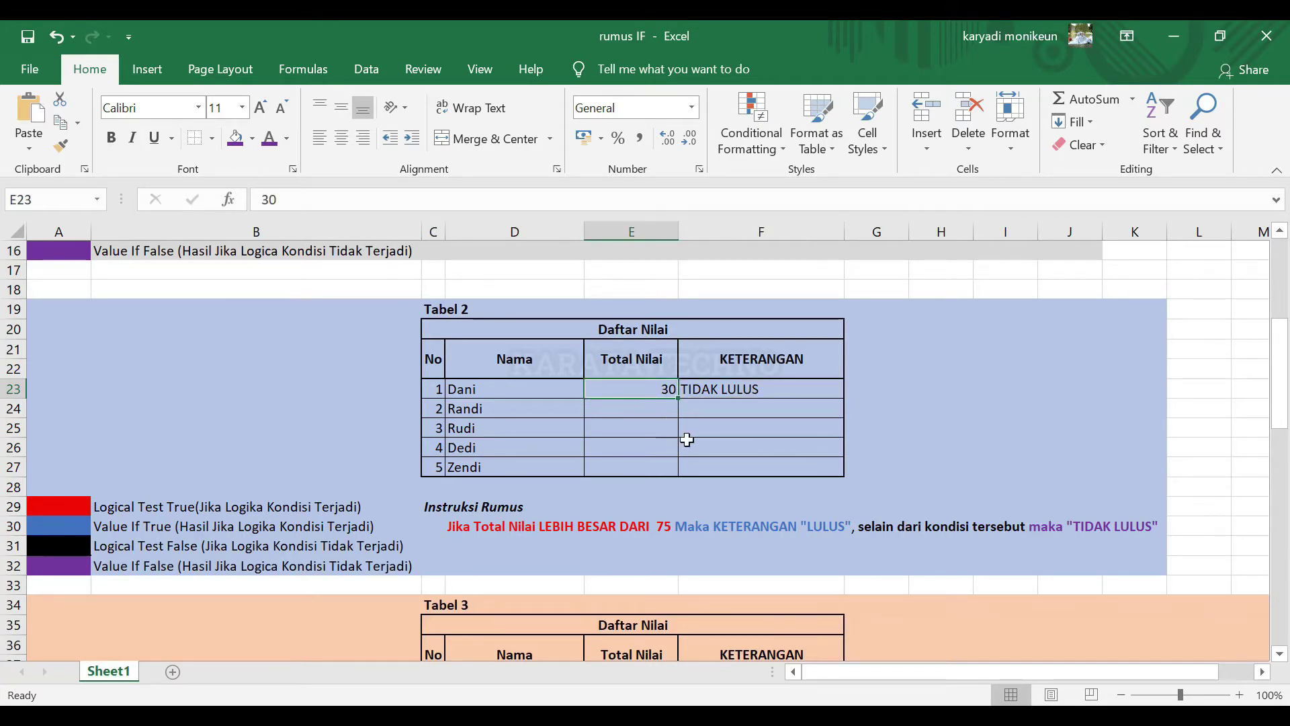
pyautogui.write('75')
pyautogui.press('Return')
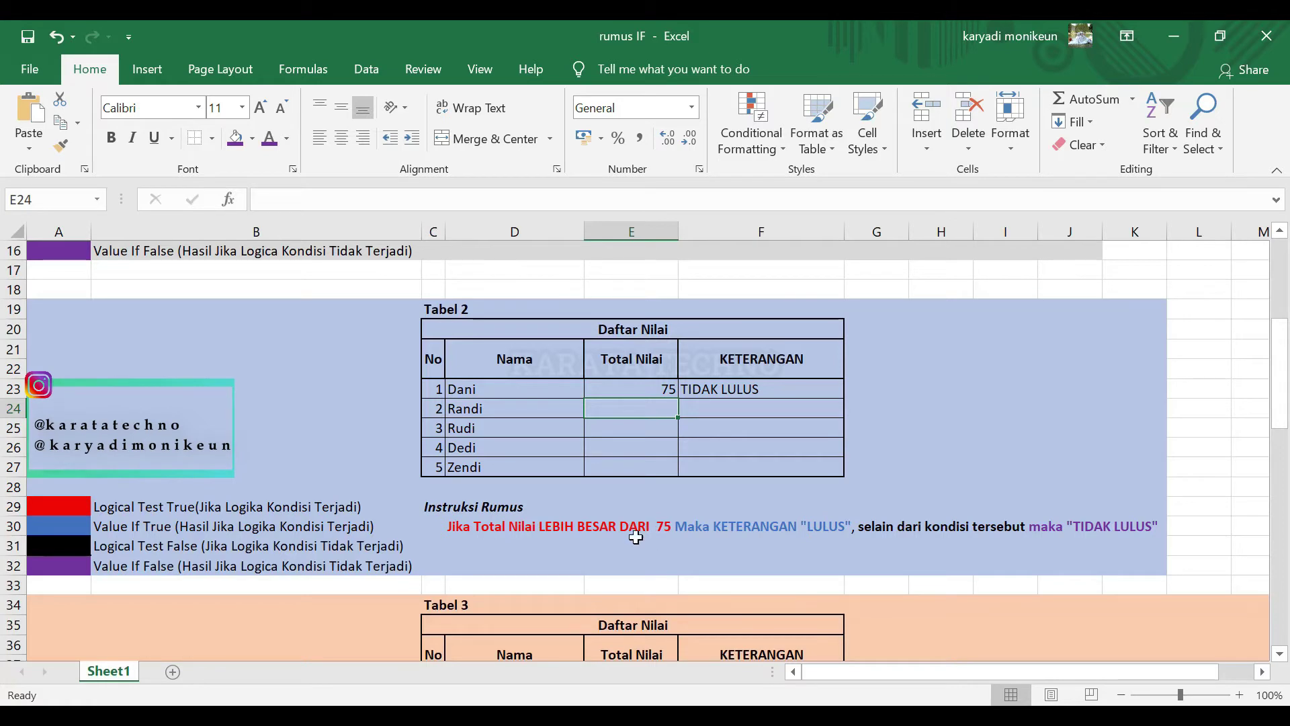
pyautogui.click(666, 389)
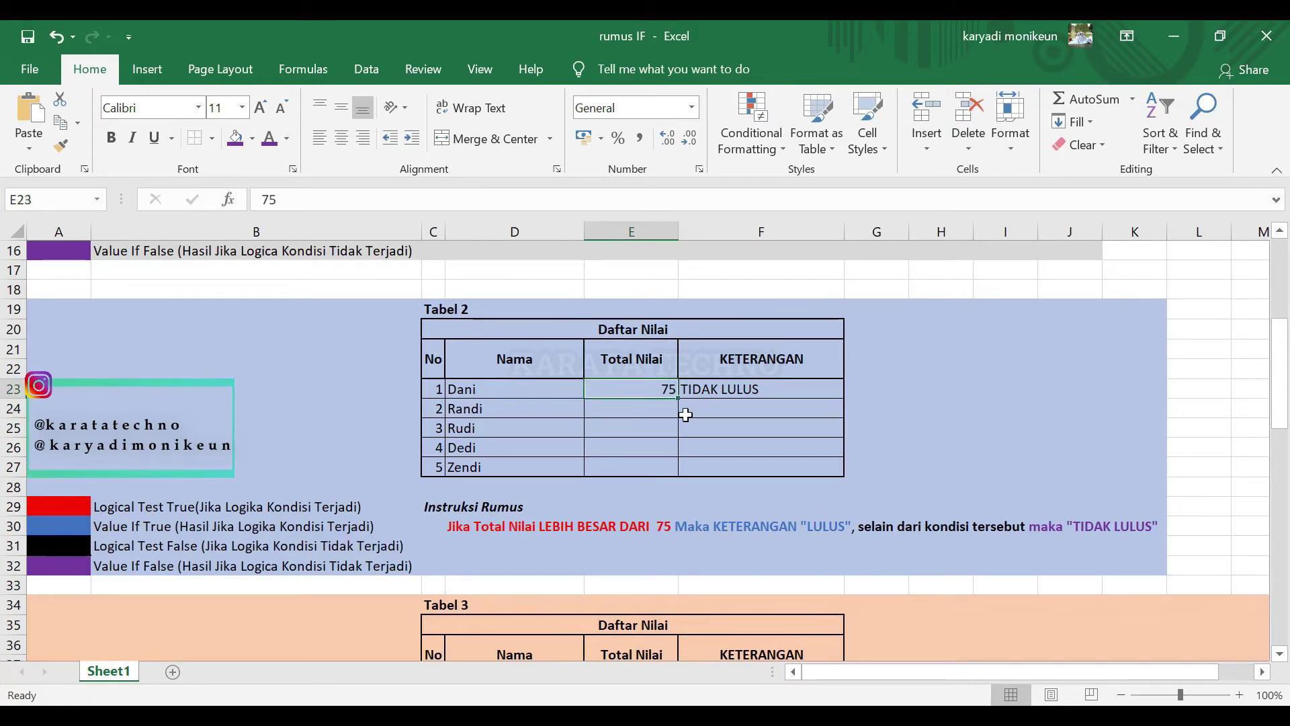
pyautogui.write('76')
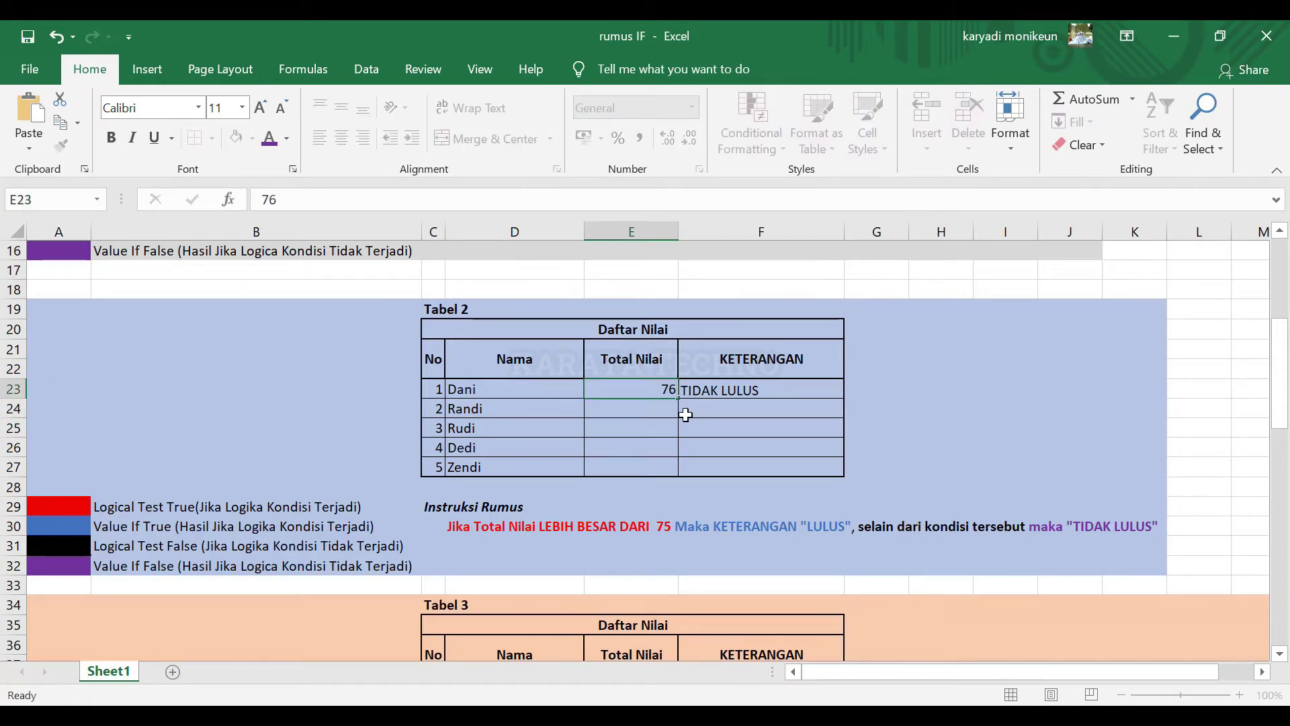
pyautogui.press('Return')
pyautogui.press('Up')
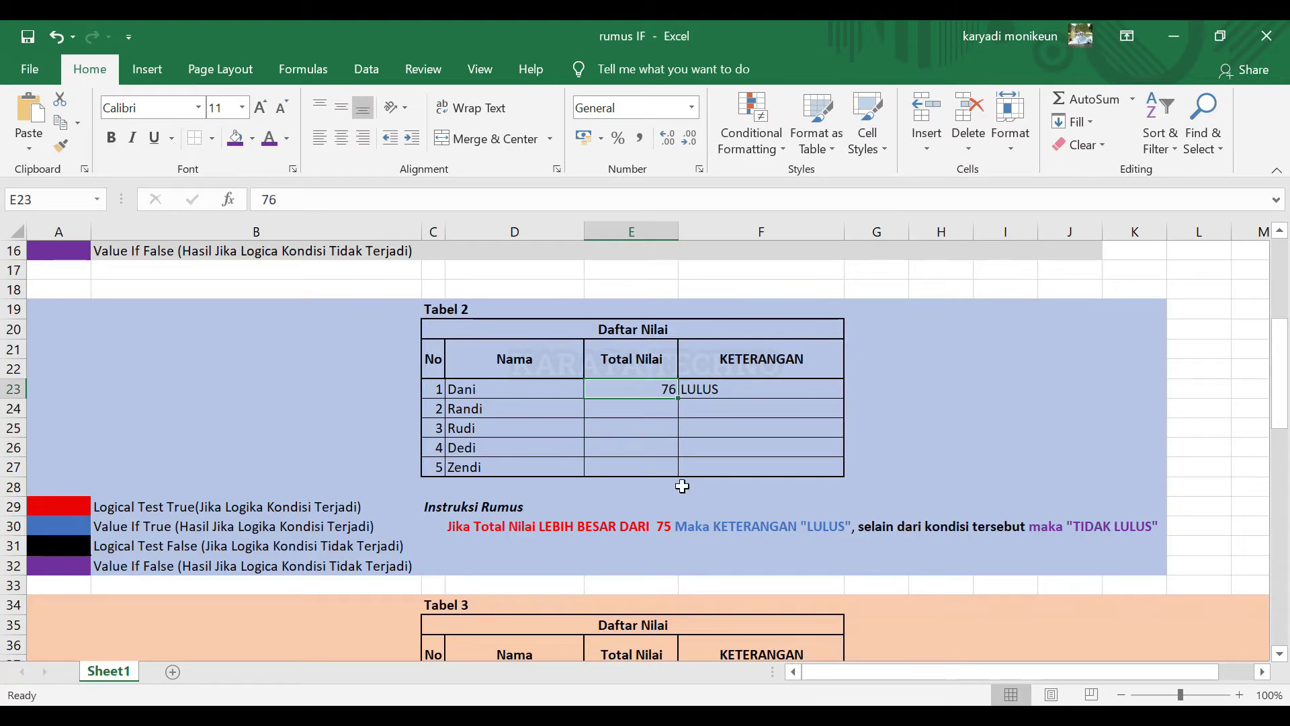
# Retest the KETERANGAN formula with Total Nilai values of 100 and 10 in cell E23
pyautogui.scroll(-1, 682, 485)
pyautogui.write('100')
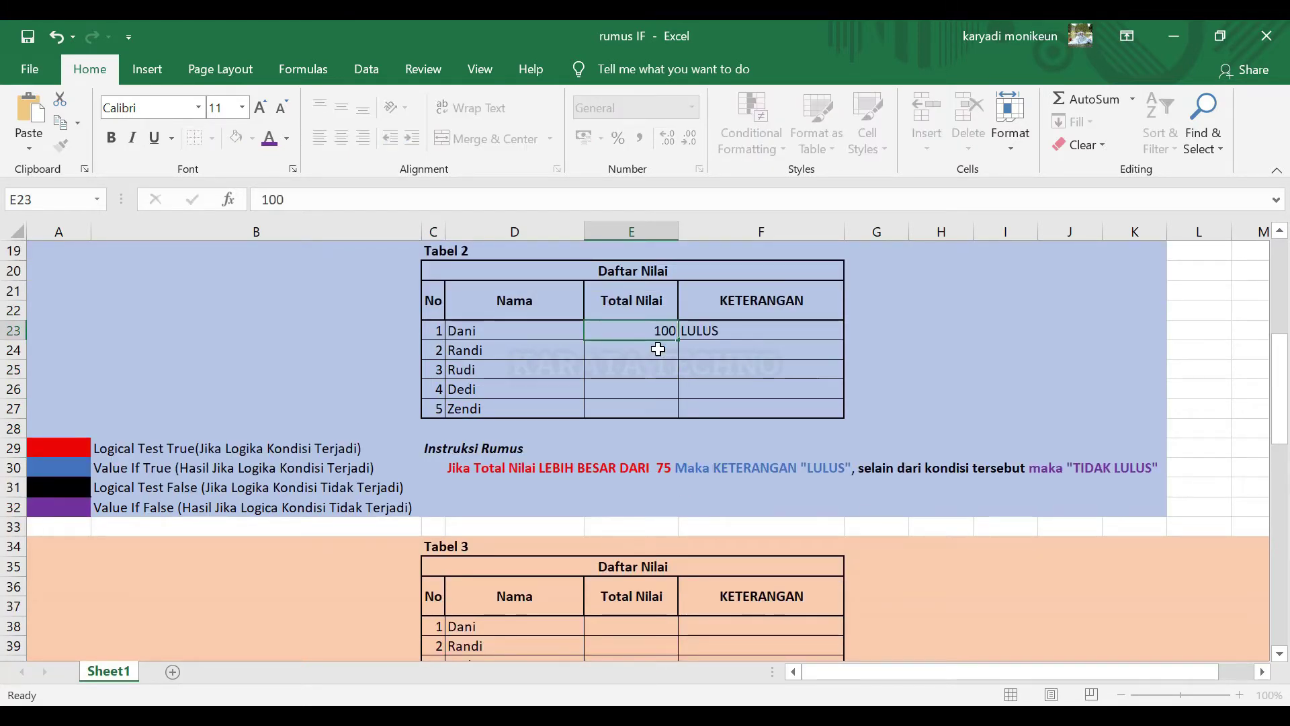
pyautogui.press('Return')
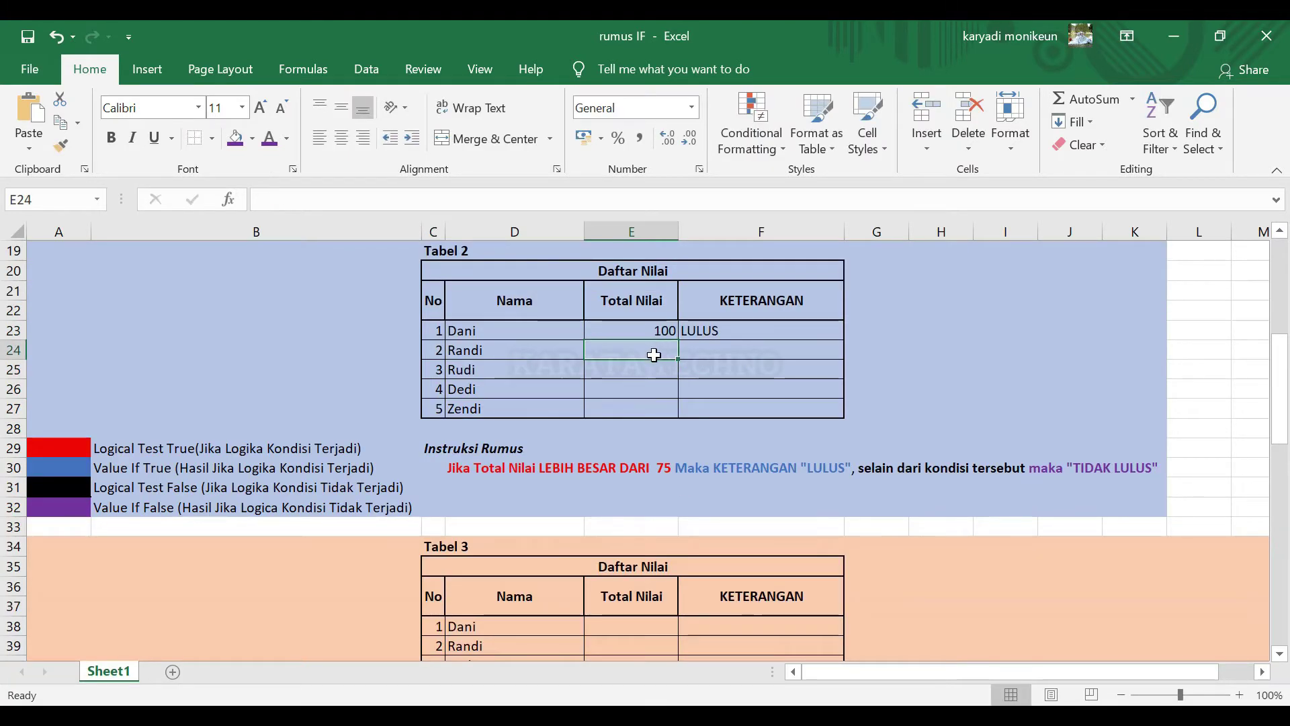
pyautogui.click(657, 332)
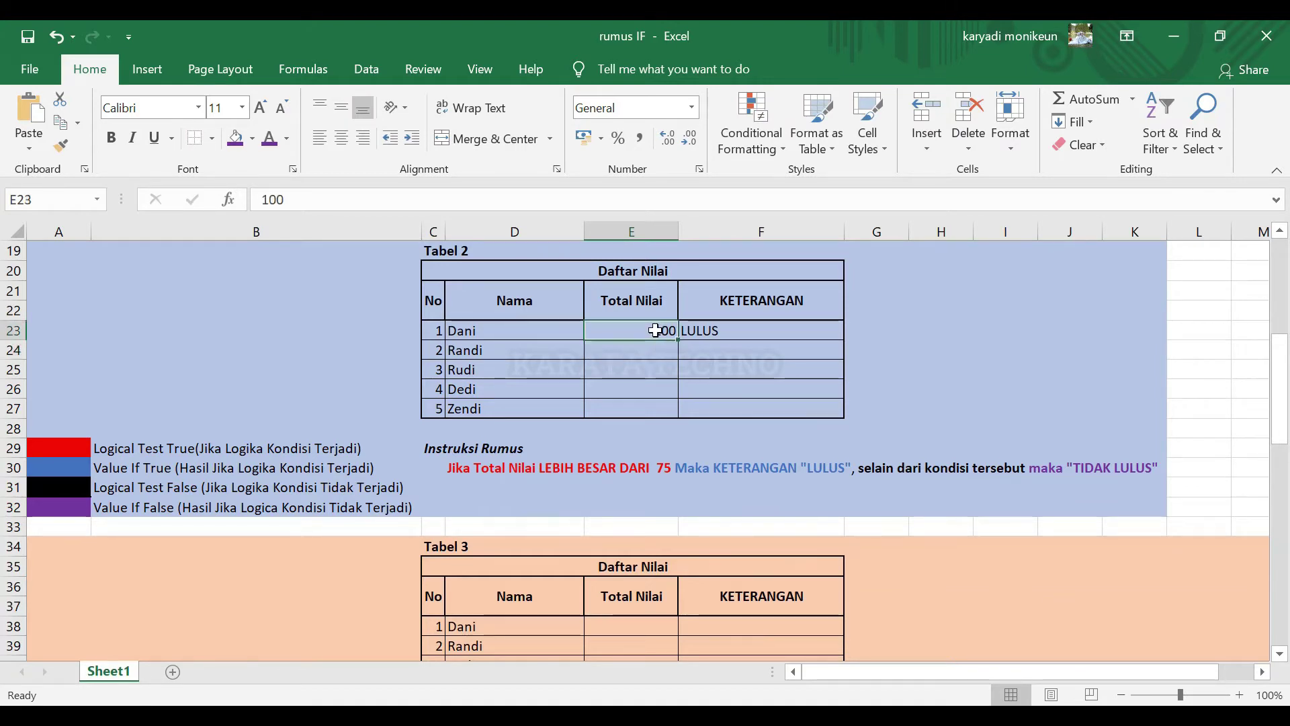
pyautogui.write('10')
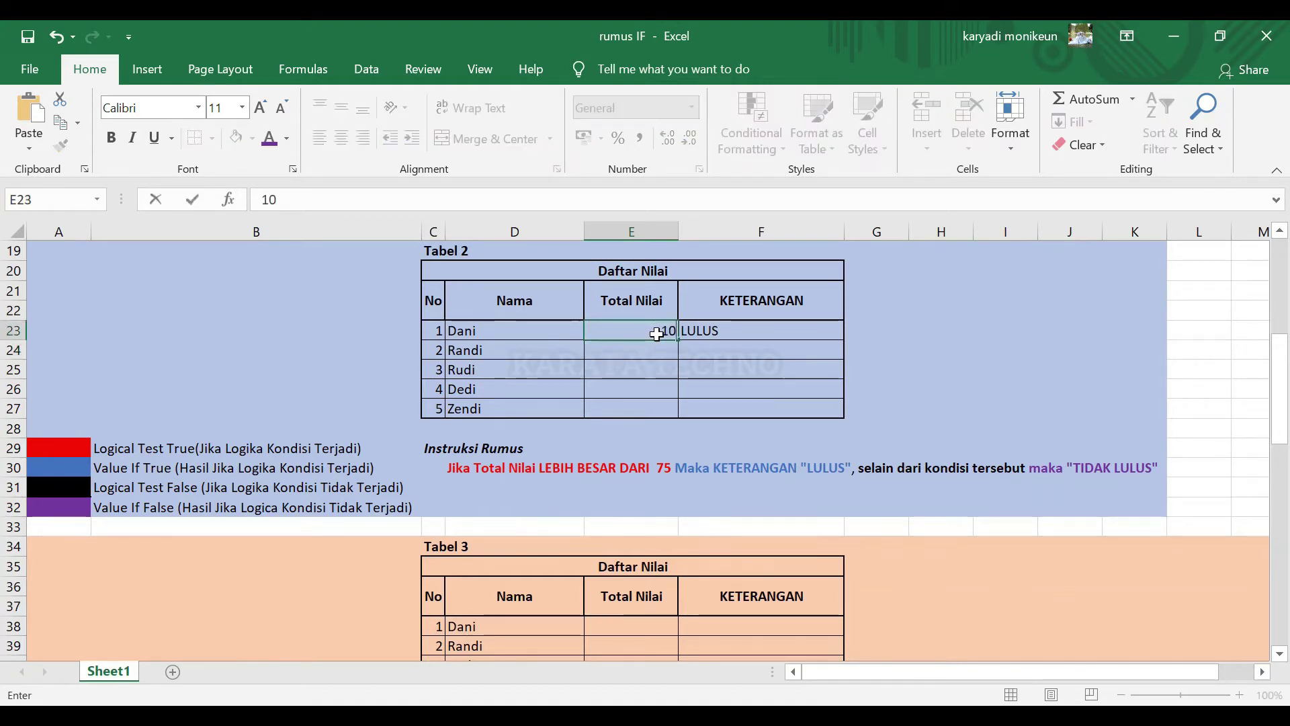
pyautogui.press('Return')
# Set the Total Nilai in cell E23 to 75 and compare Tabel 2's formula instruction with that of Tabel 3
pyautogui.click(656, 334)
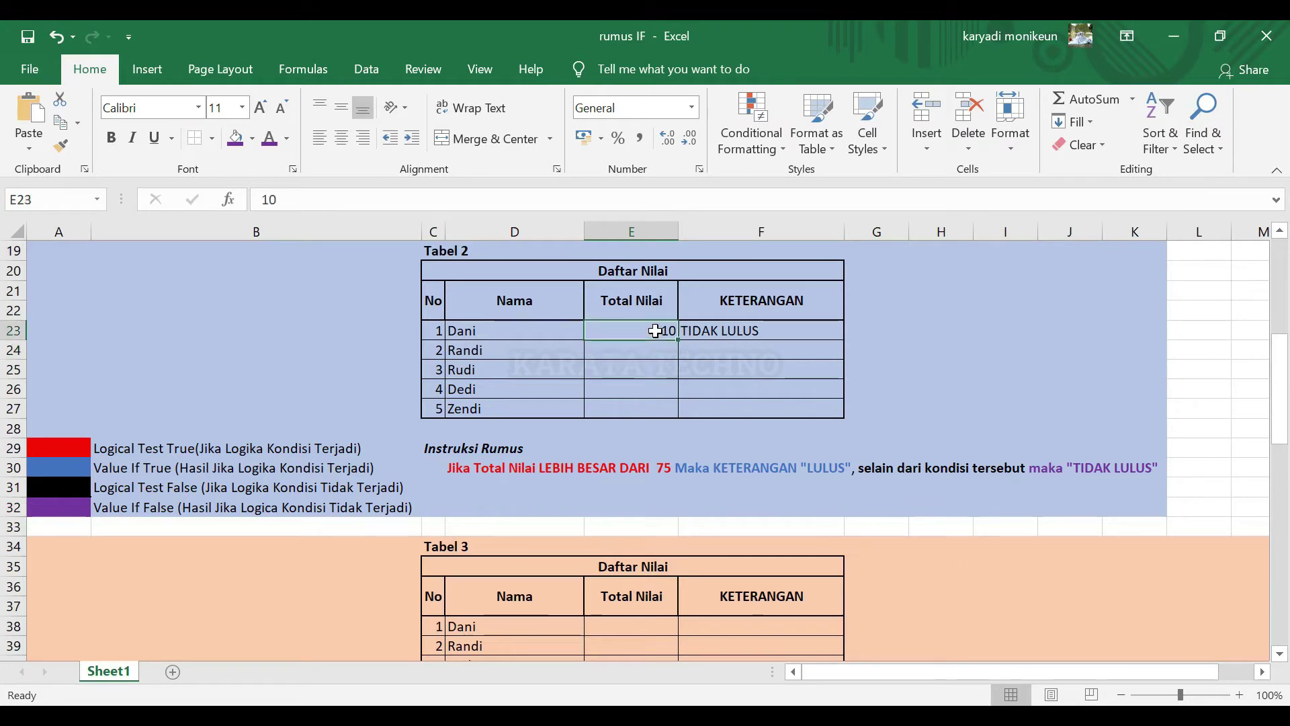
pyautogui.write('75')
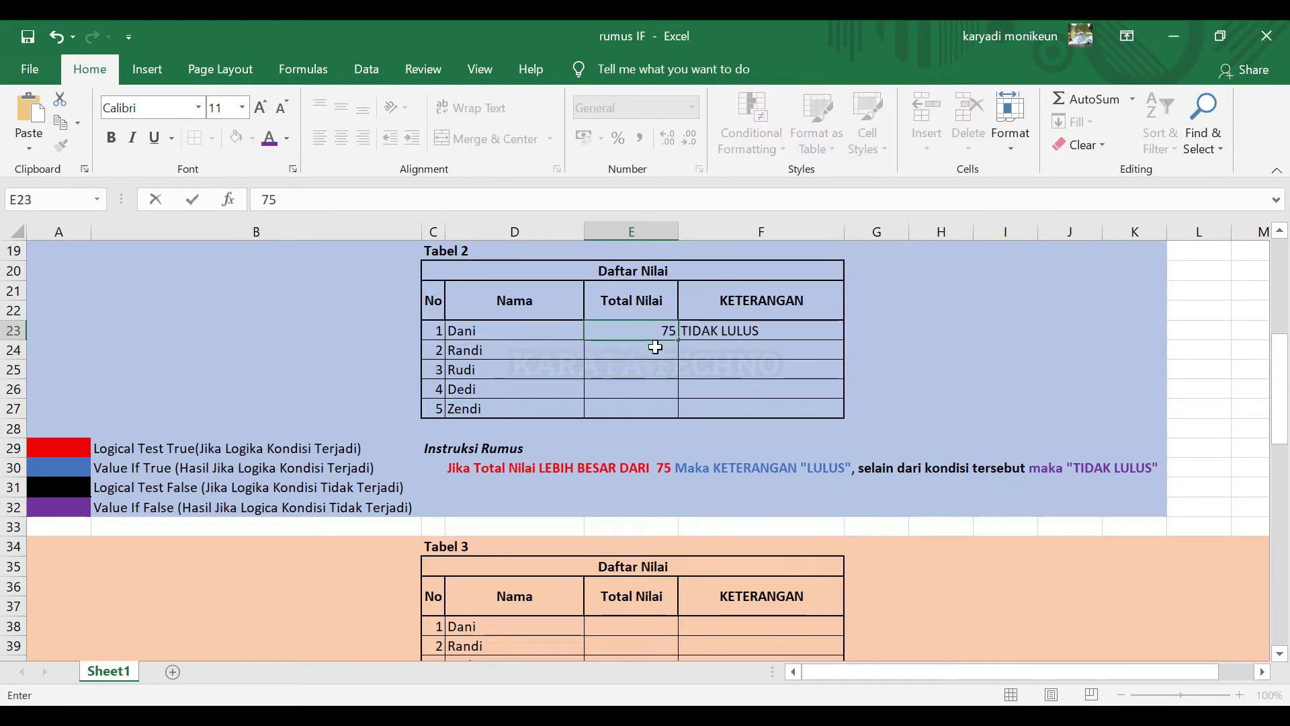
pyautogui.press('Return')
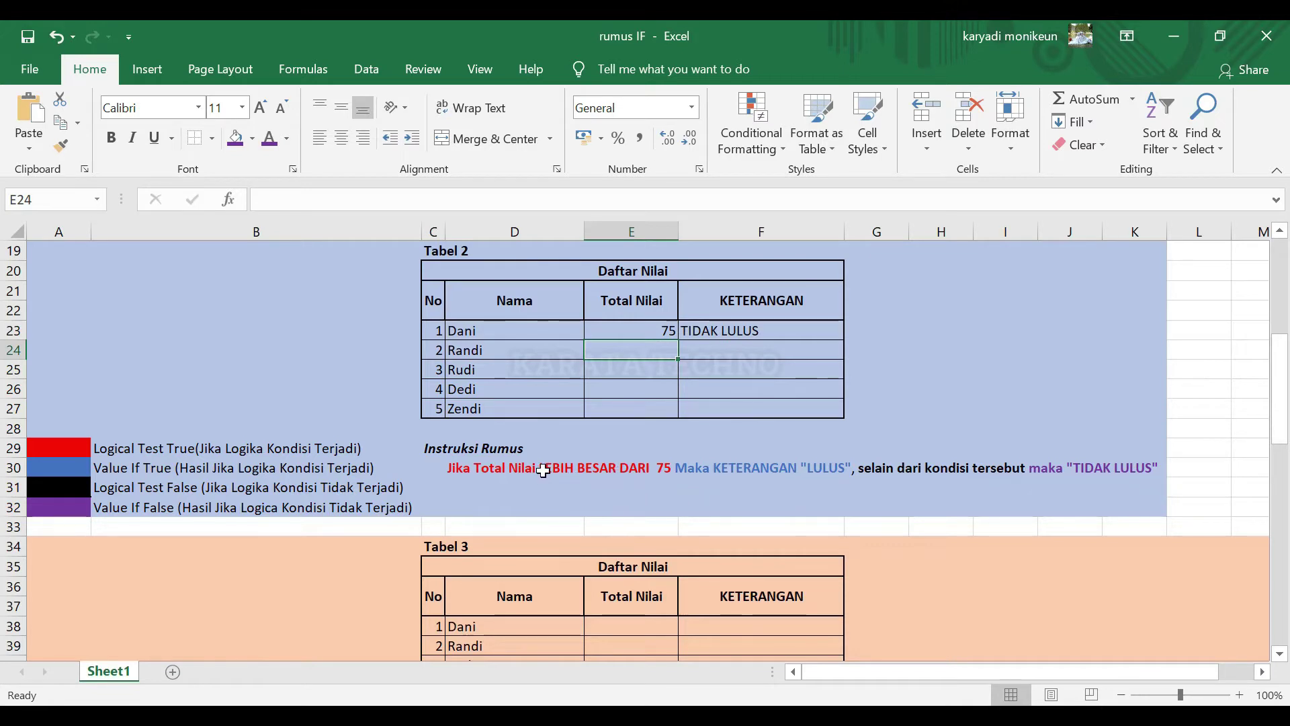
pyautogui.scroll(-3, 666, 487)
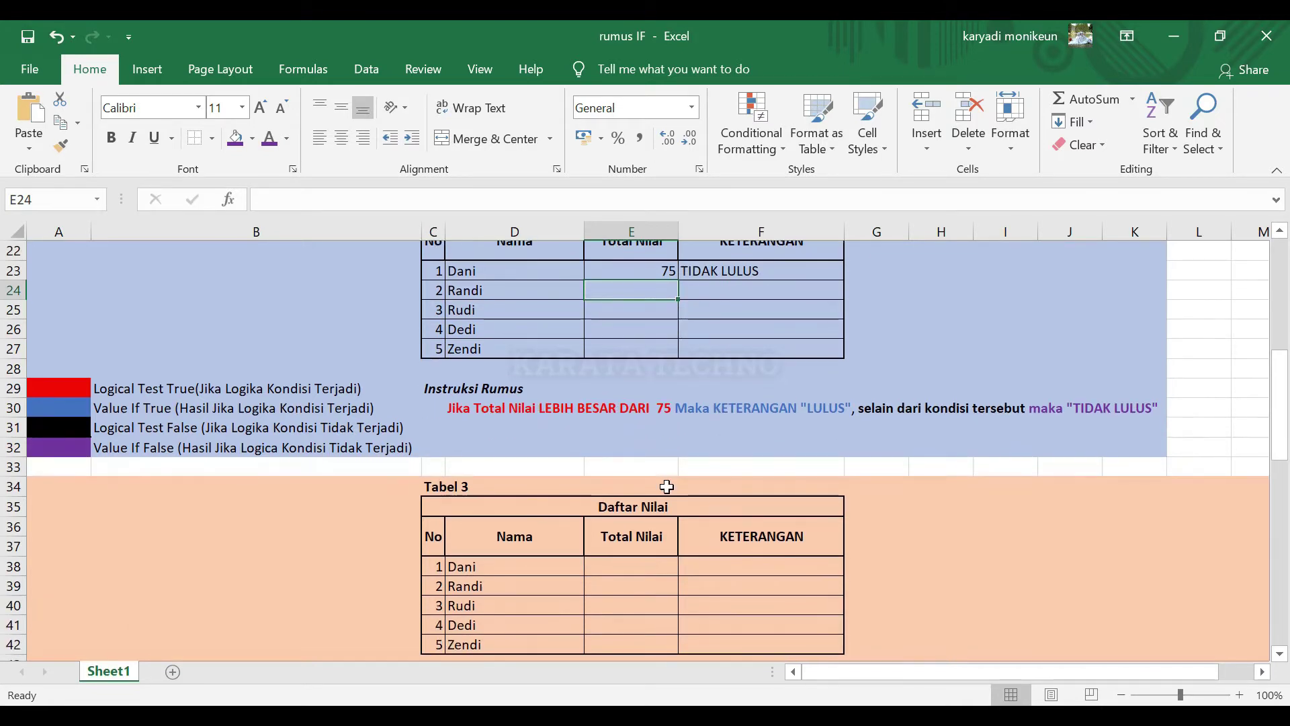
pyautogui.scroll(-1, 666, 489)
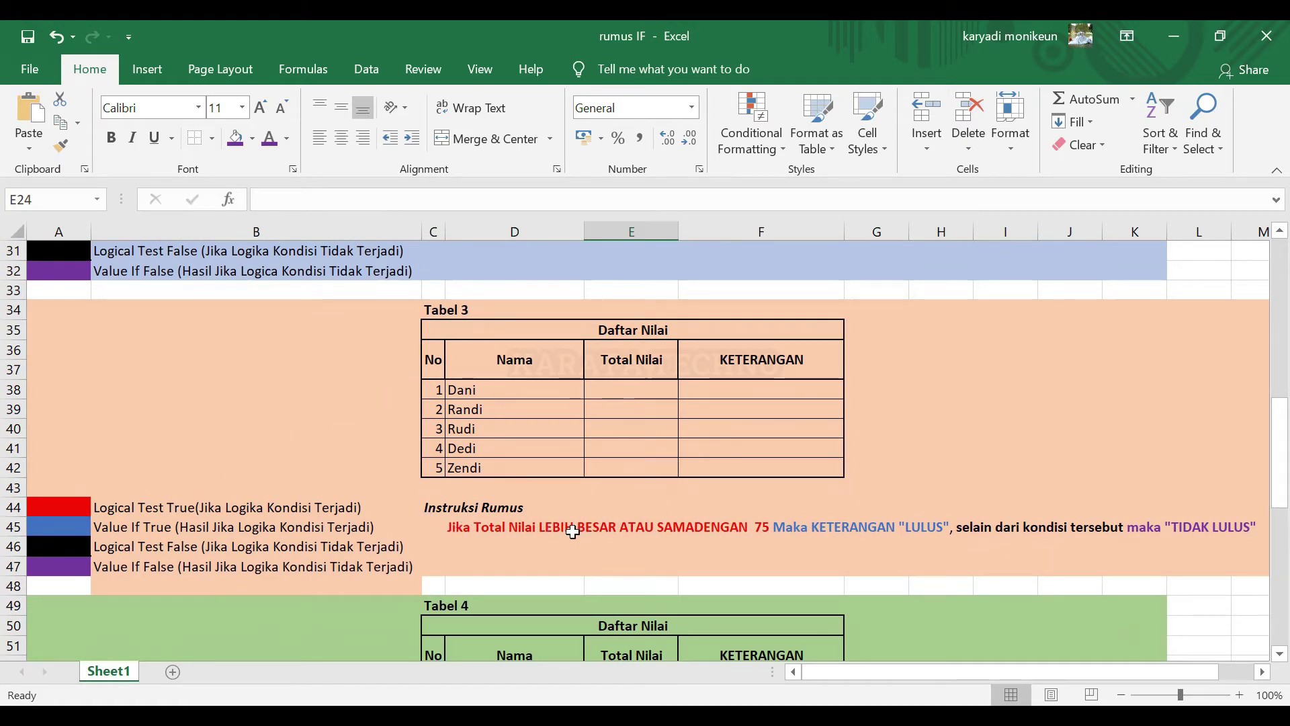
pyautogui.scroll(5, 641, 537)
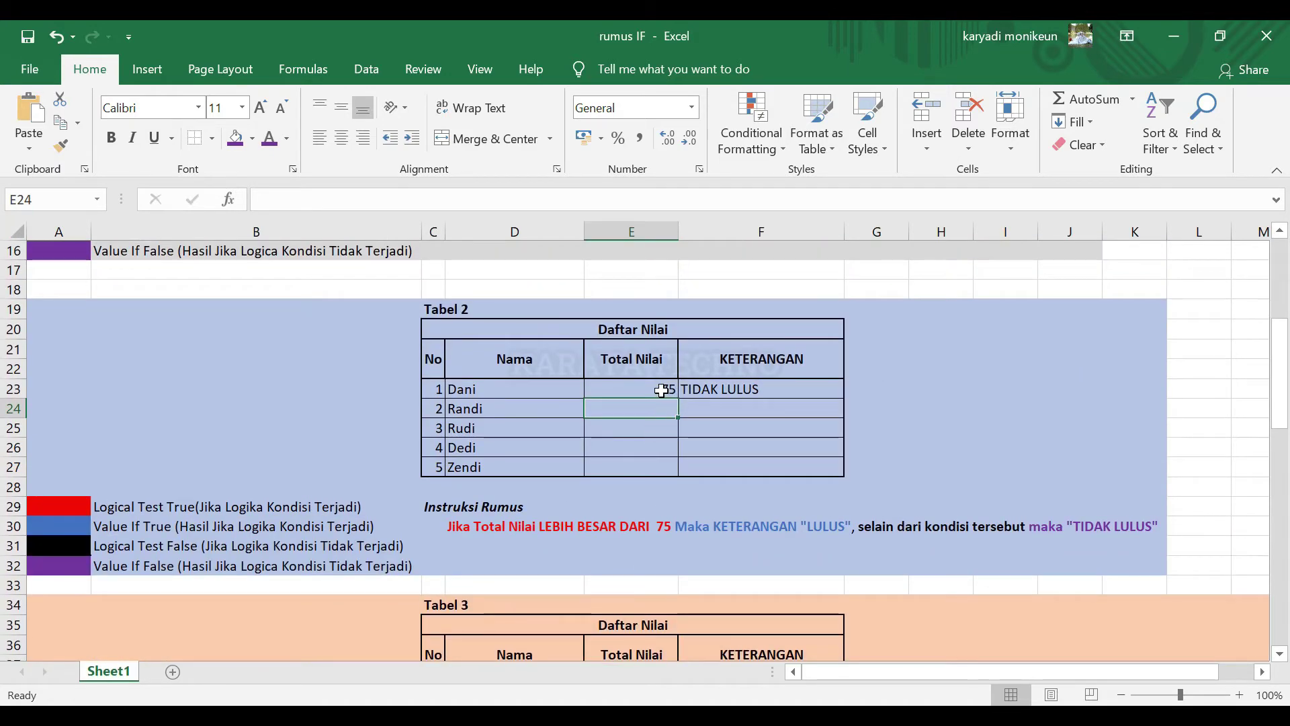
# Begin an IF formula in Tabel 3's first KETERANGAN cell, F38, with the logical test E38>=, following the table's instruction
pyautogui.scroll(-4, 660, 497)
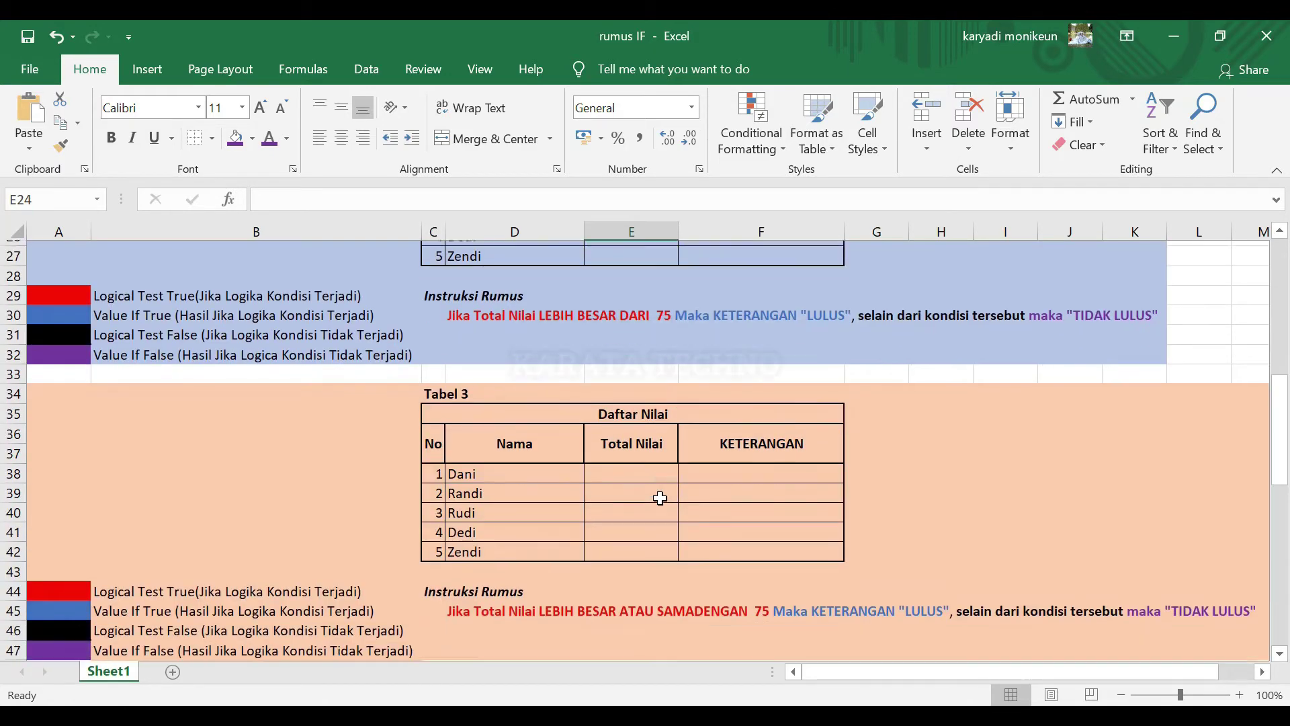
pyautogui.scroll(1, 660, 499)
pyautogui.scroll(-2, 660, 499)
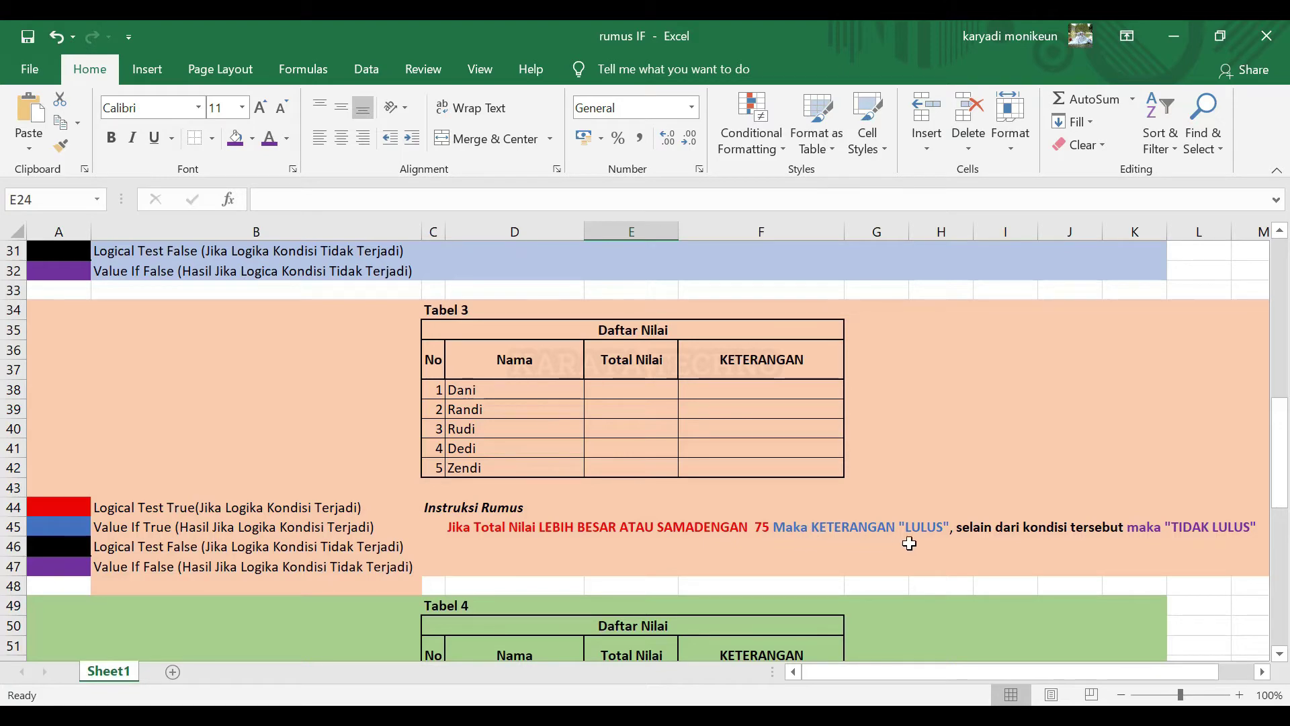
pyautogui.scroll(5, 902, 531)
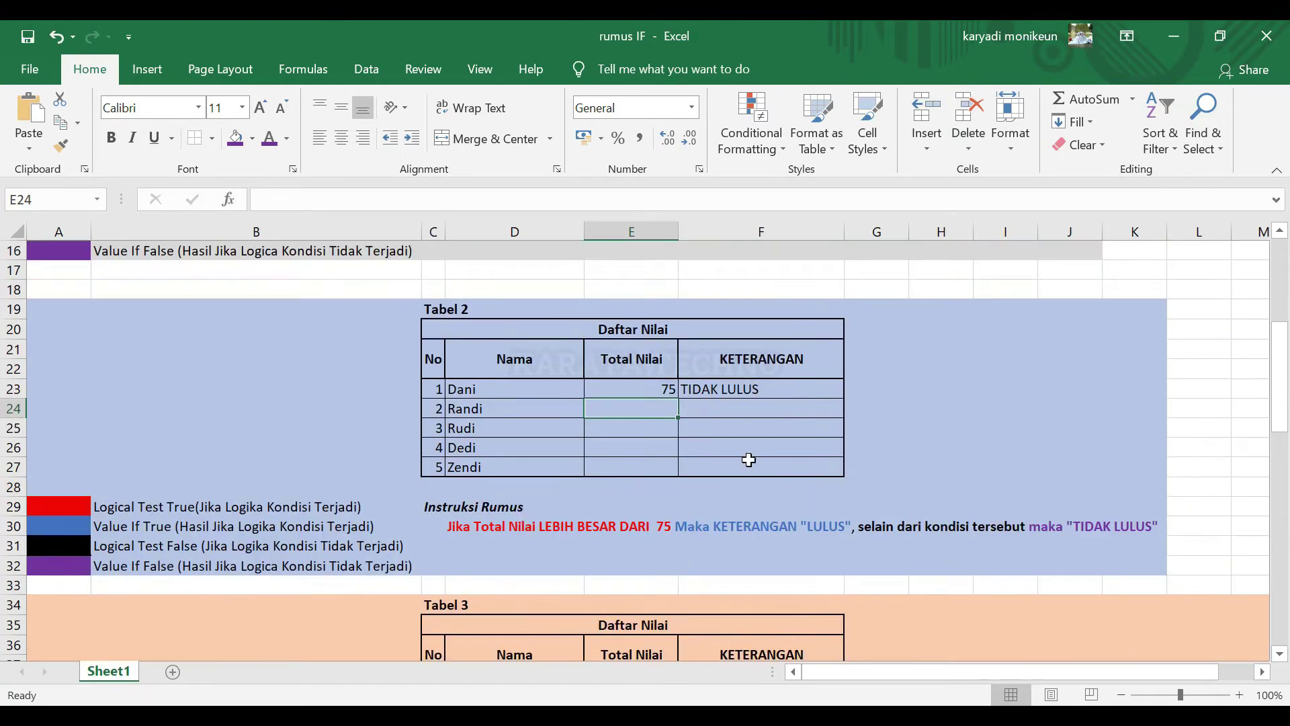
pyautogui.scroll(-6, 744, 400)
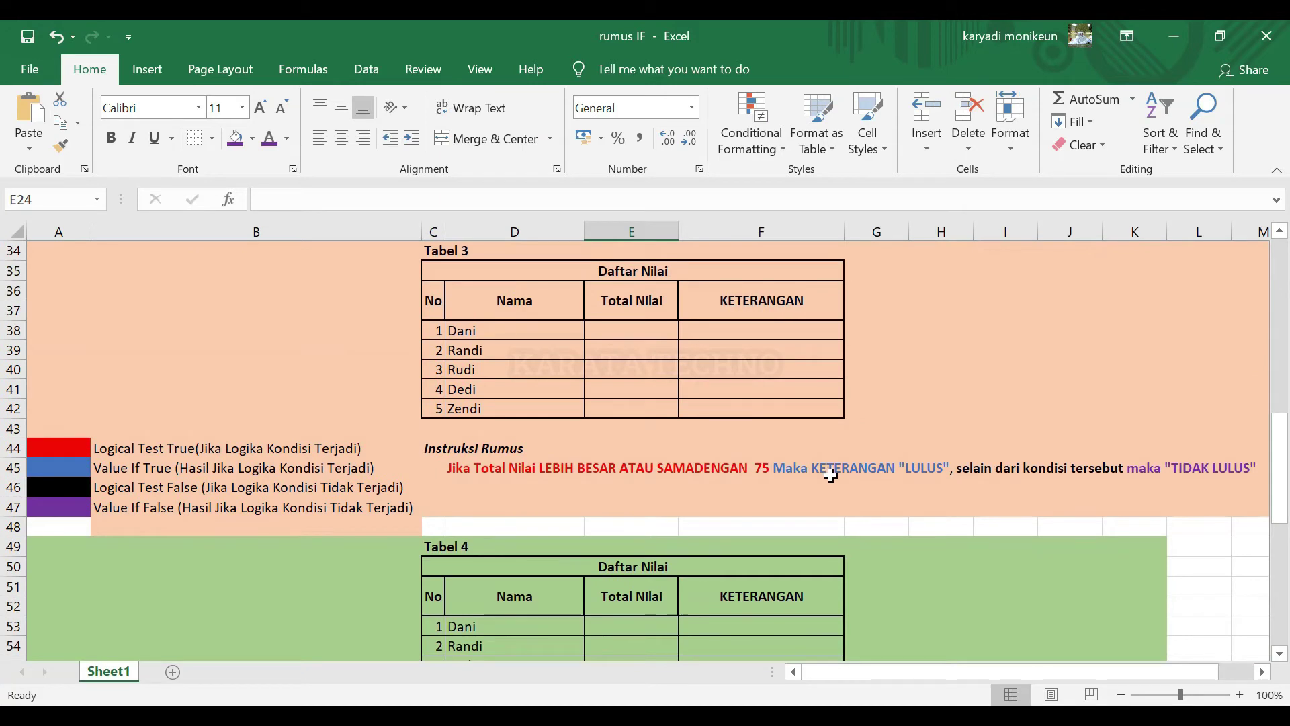
pyautogui.click(761, 334)
pyautogui.write('=')
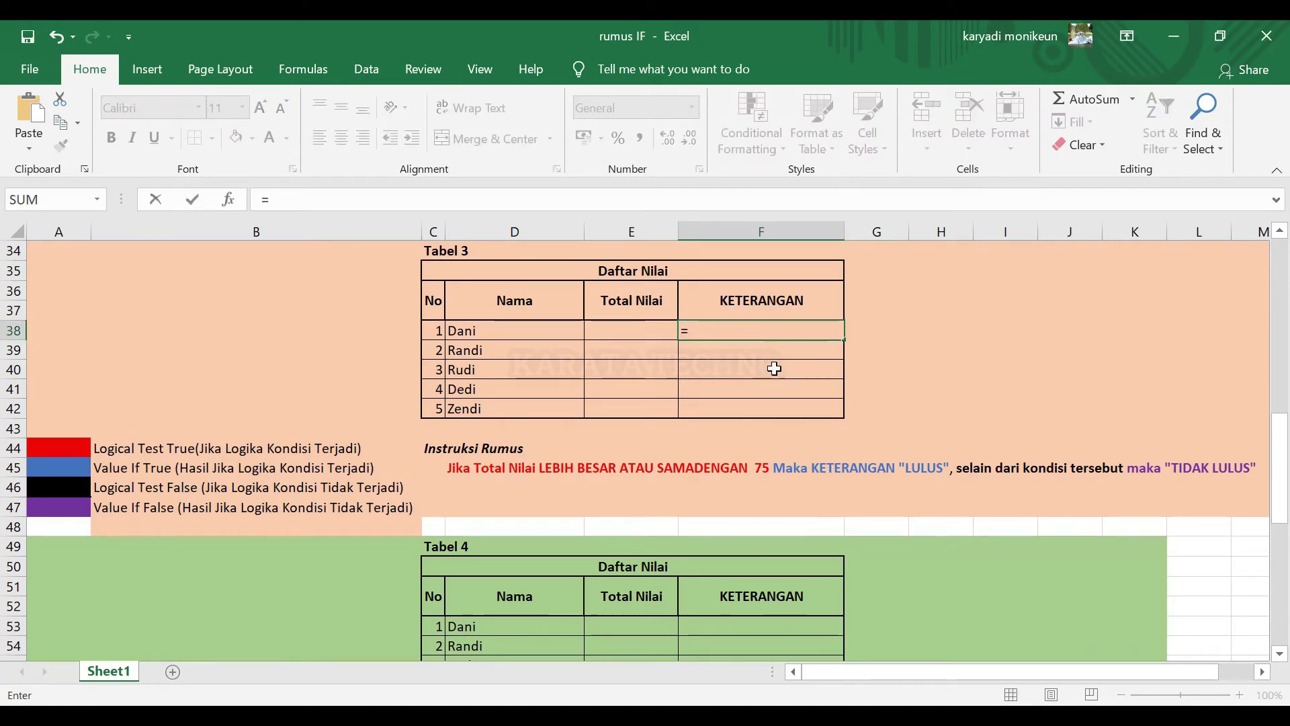
pyautogui.write('IF(')
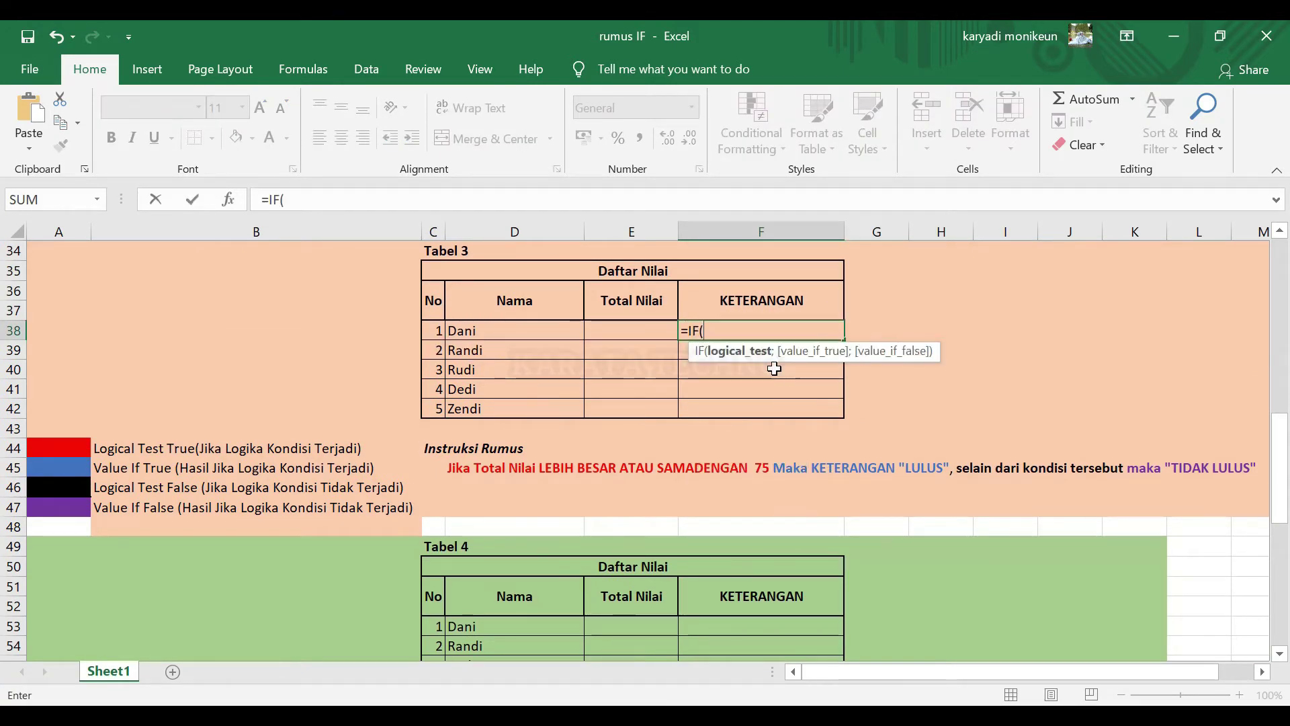
pyautogui.click(638, 330)
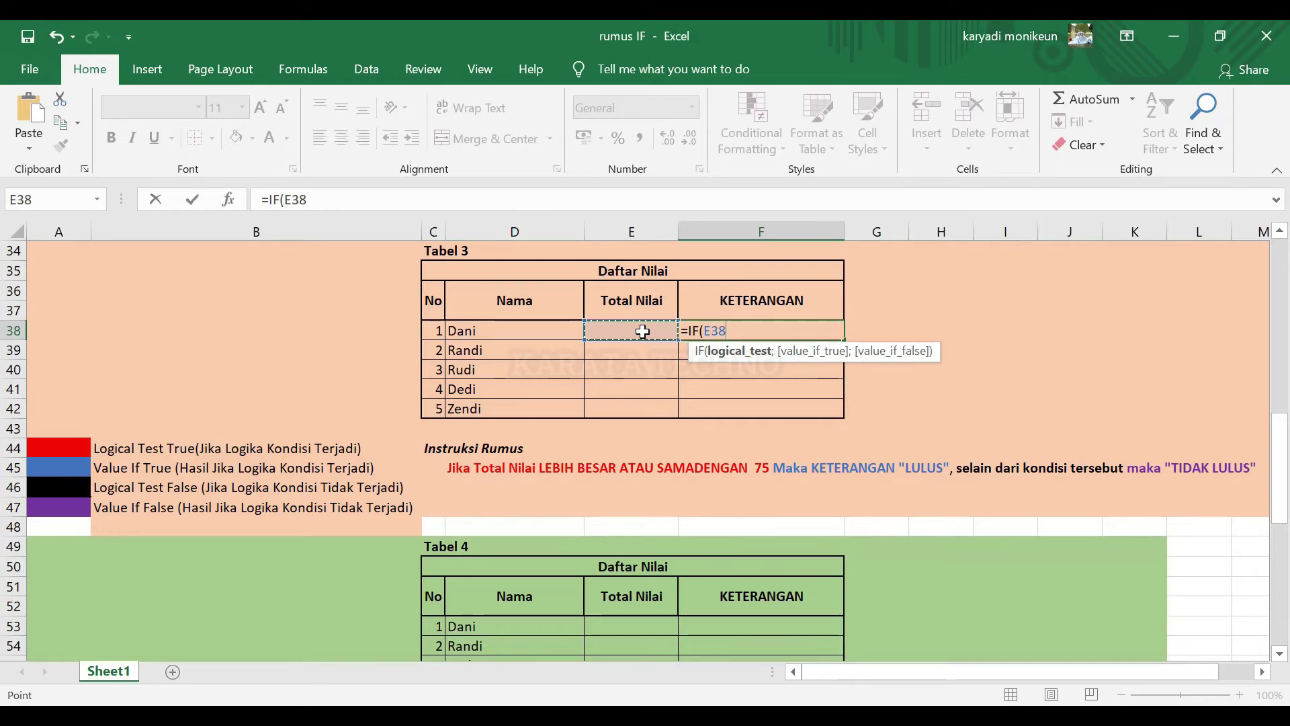
pyautogui.write('>')
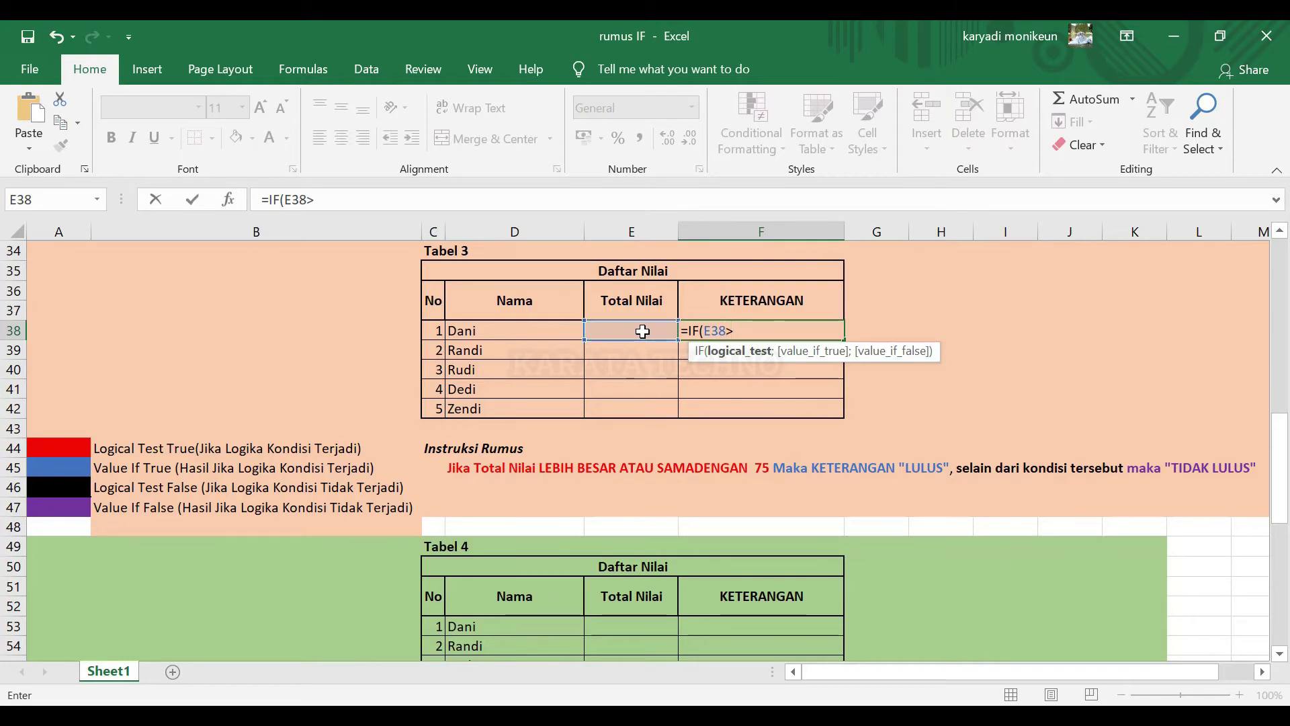
pyautogui.write('=')
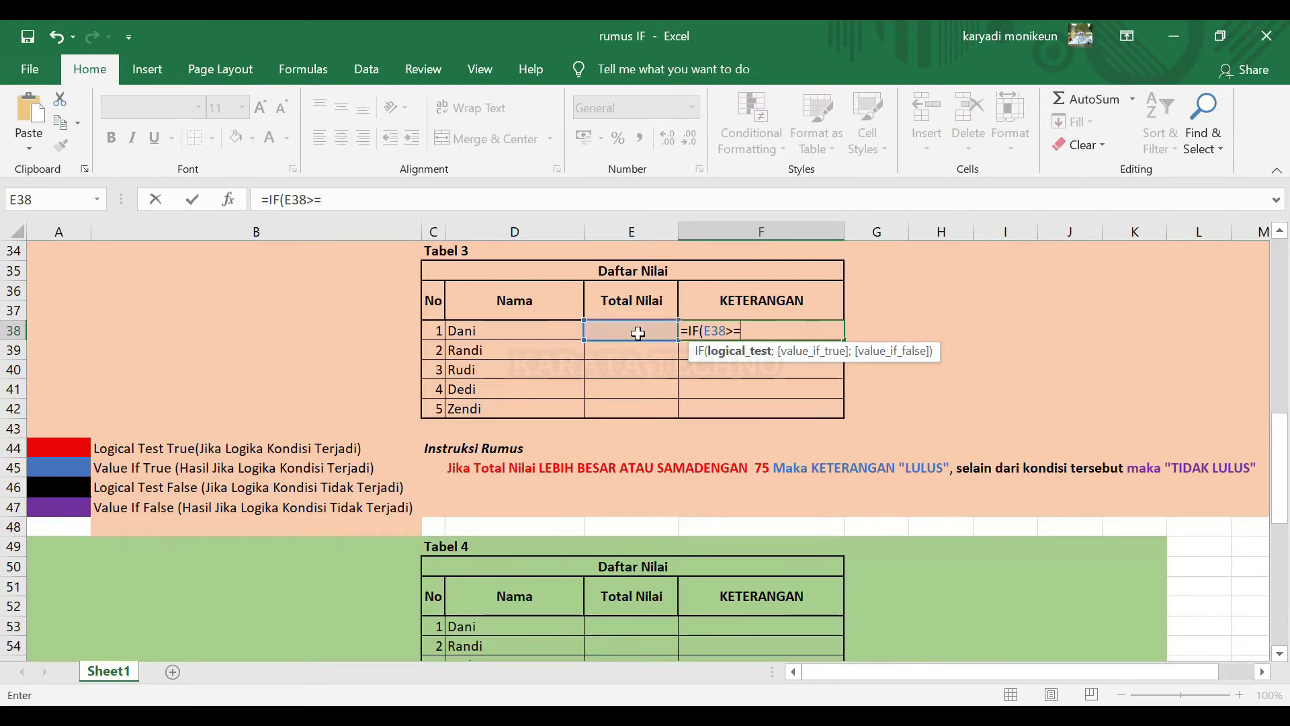
# Complete the IF formula in F38 with the threshold 75, "LULUS" as the true value and "TIDAK LULUS" as the false value
pyautogui.scroll(2, 692, 388)
pyautogui.scroll(3, 692, 389)
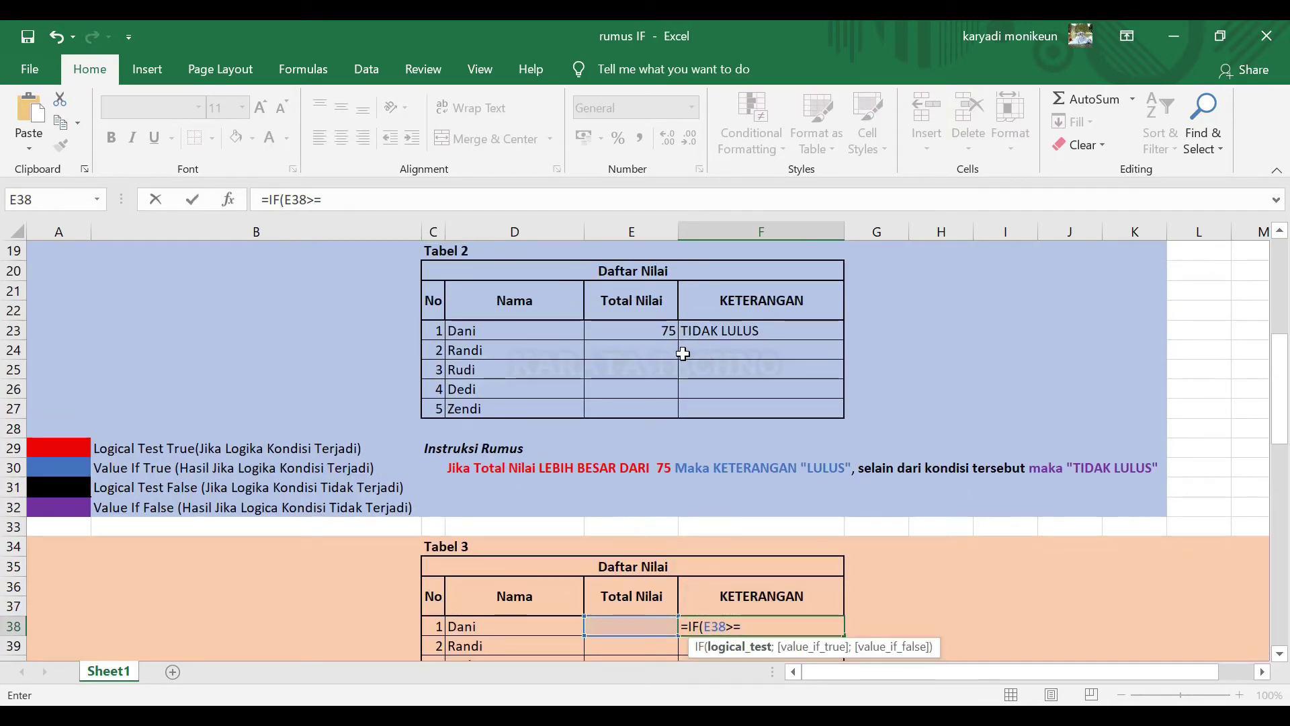
pyautogui.scroll(-3, 760, 340)
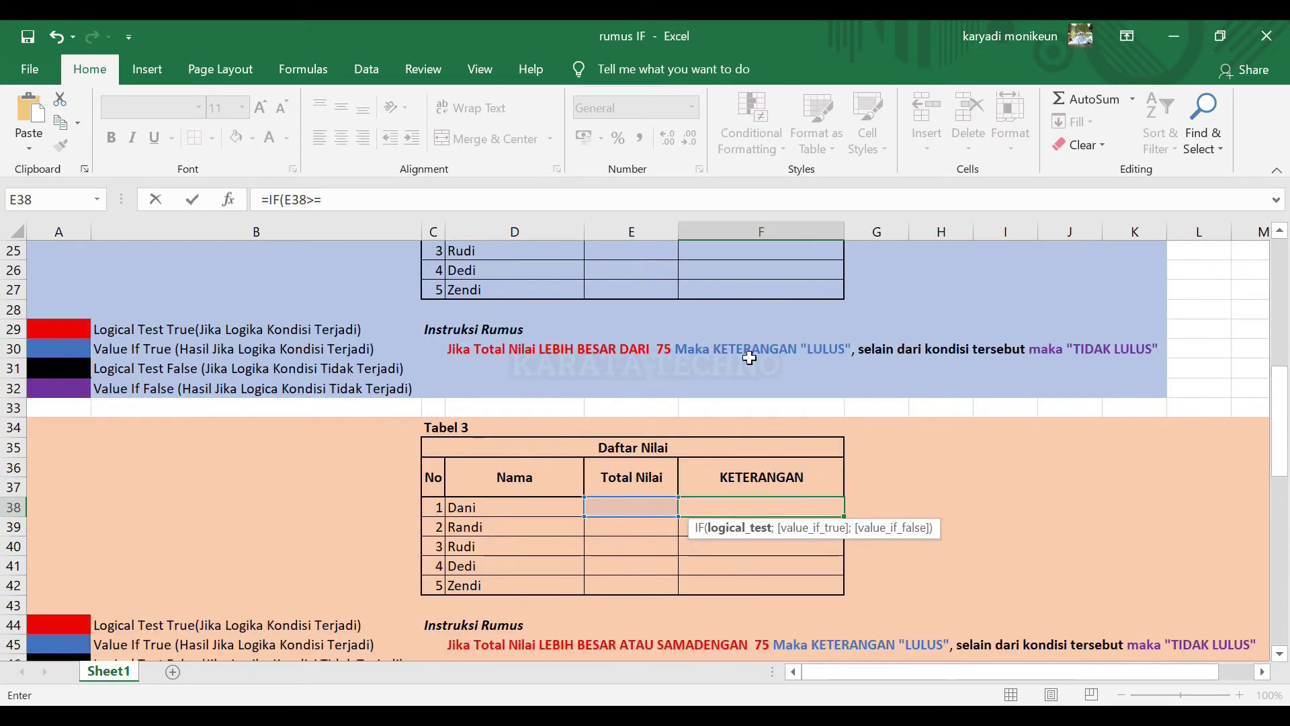
pyautogui.scroll(-1, 757, 448)
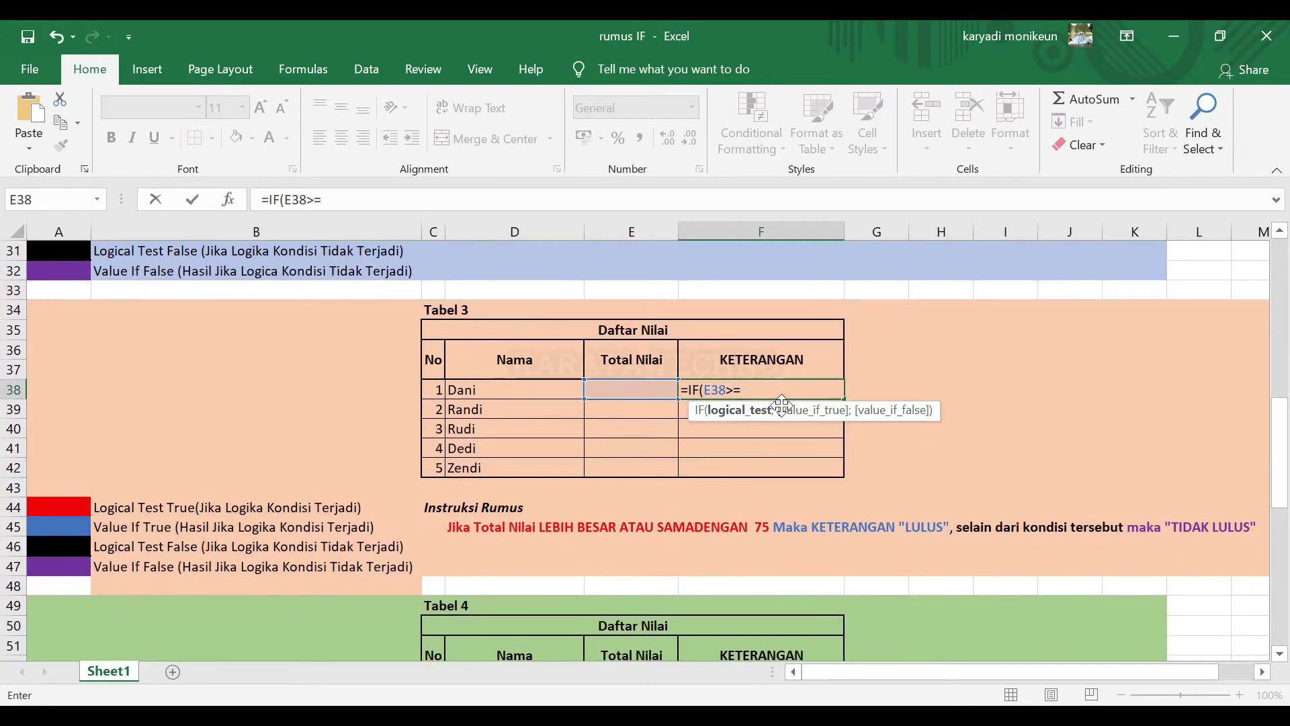
pyautogui.write(';')
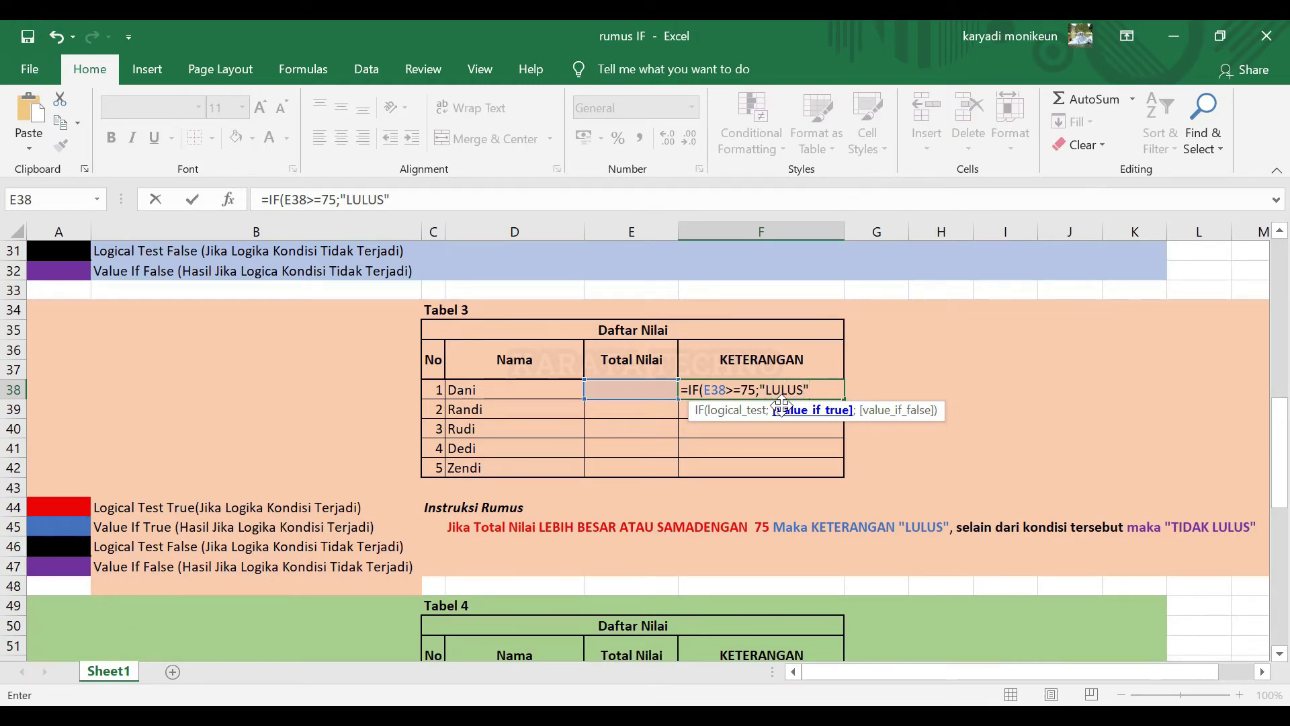
pyautogui.write('"LULUS";"T')
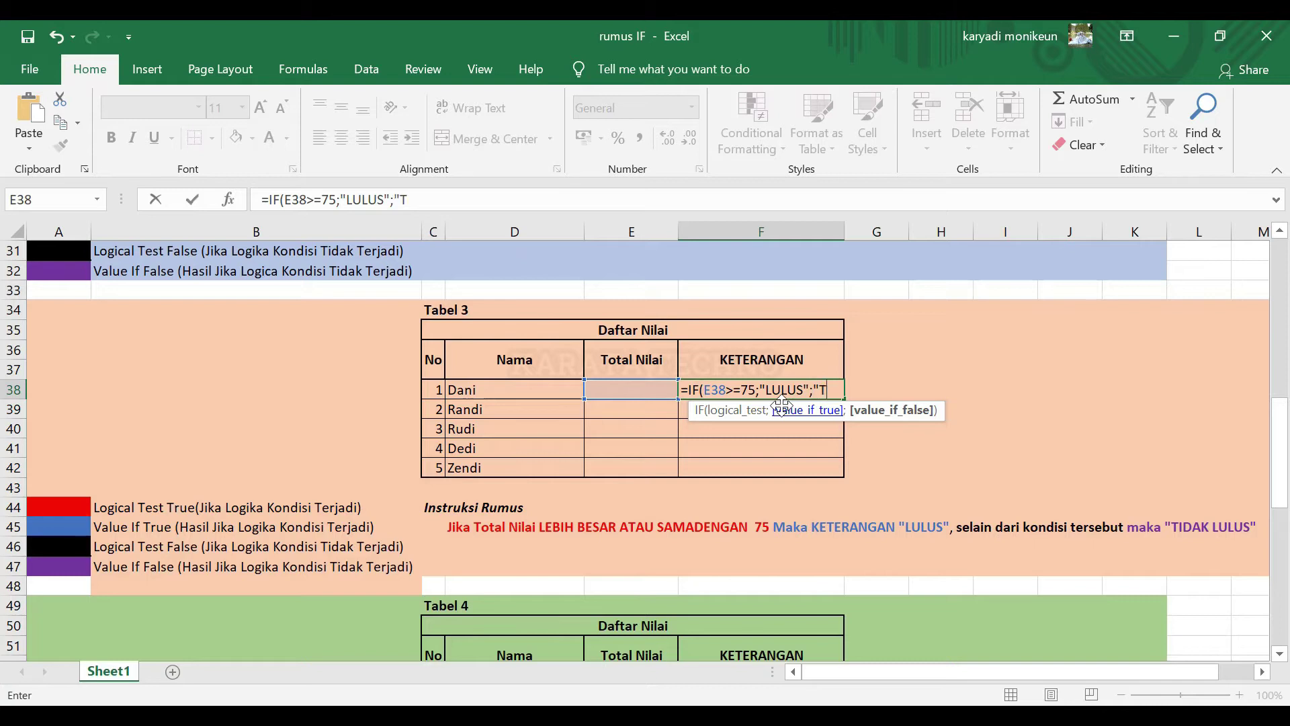
pyautogui.write('IDAK LULUS"')
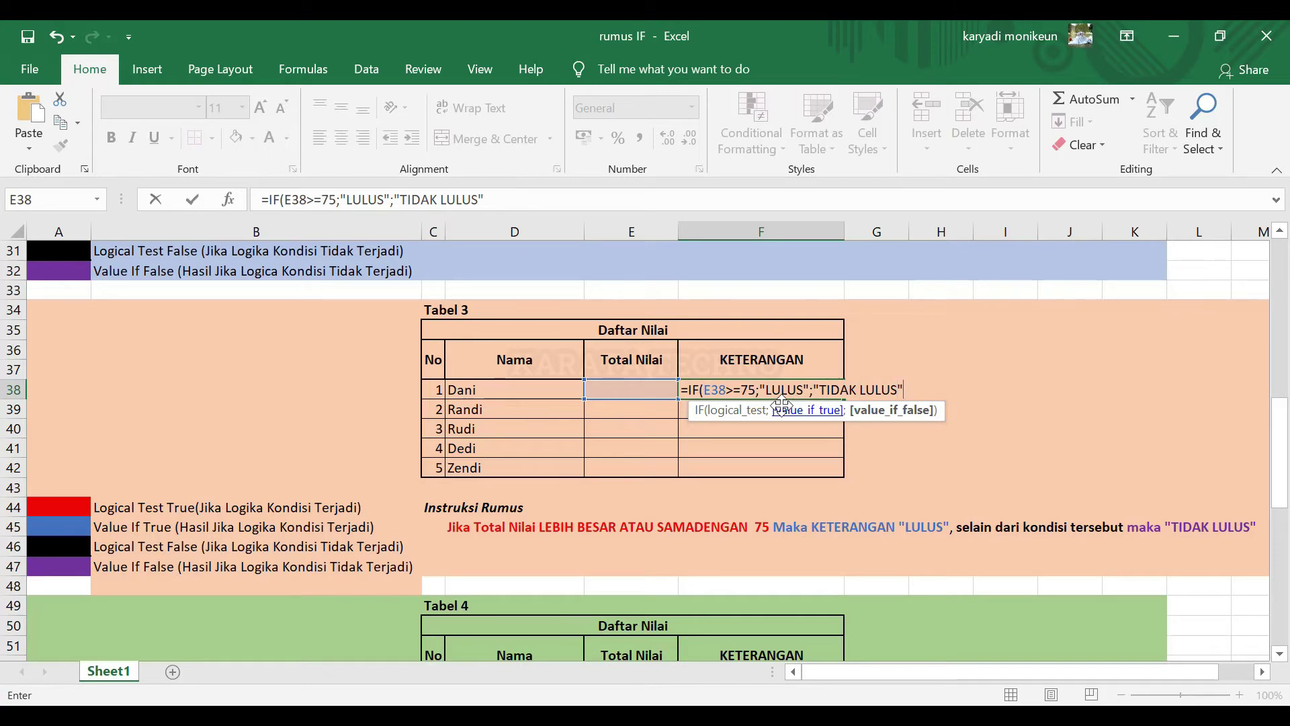
pyautogui.write(')')
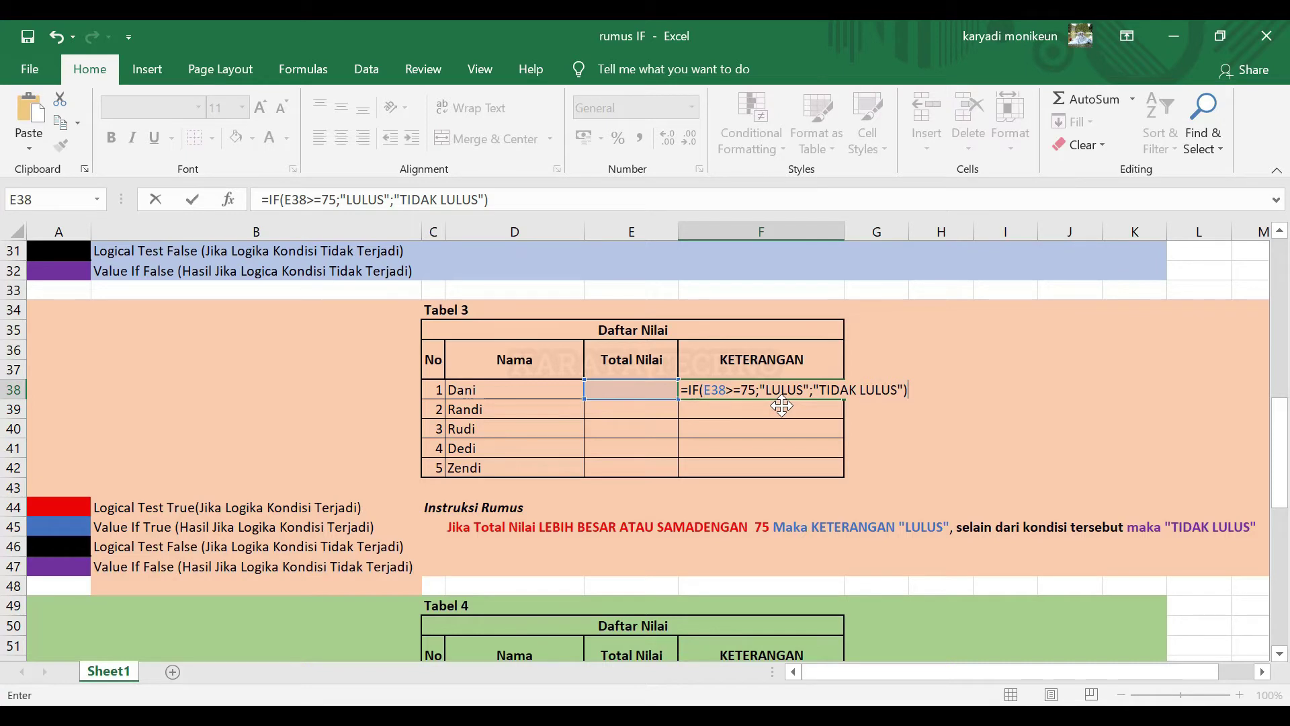
pyautogui.press('Return')
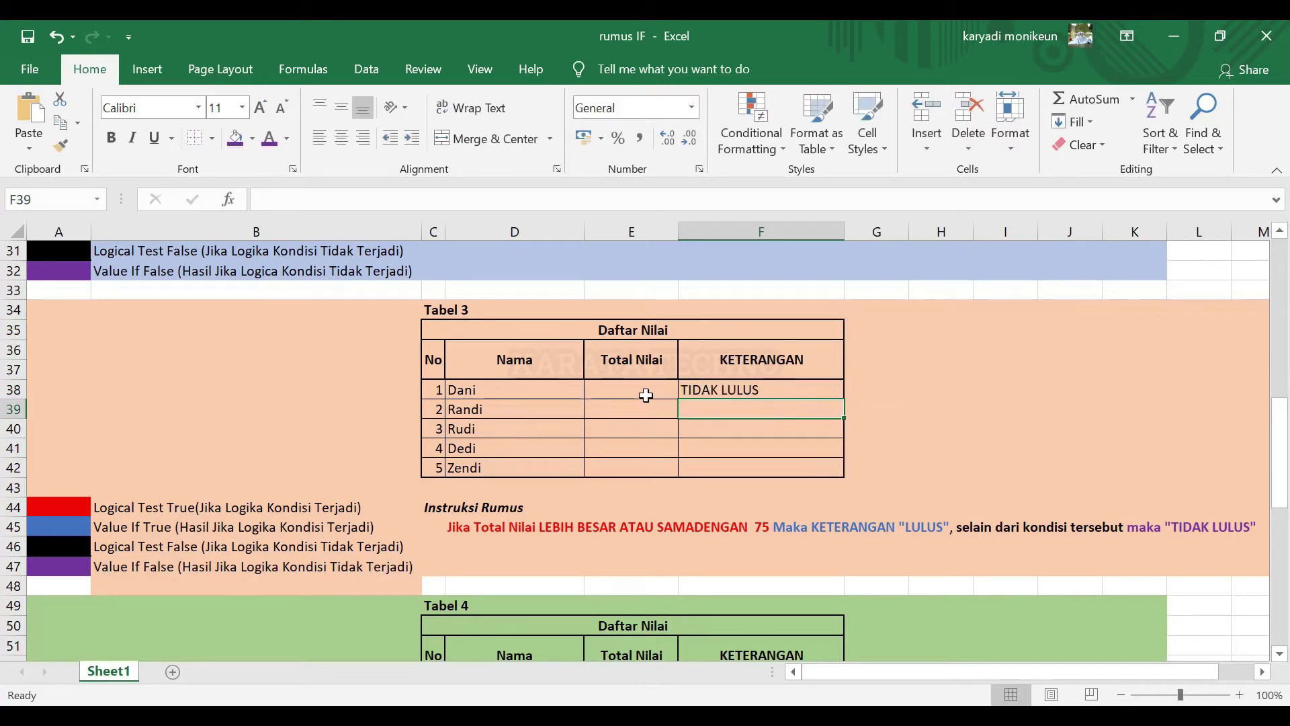
# Test Tabel 3's KETERANGAN formula with Total Nilai values of 100 and 76 in cell E38
pyautogui.click(645, 394)
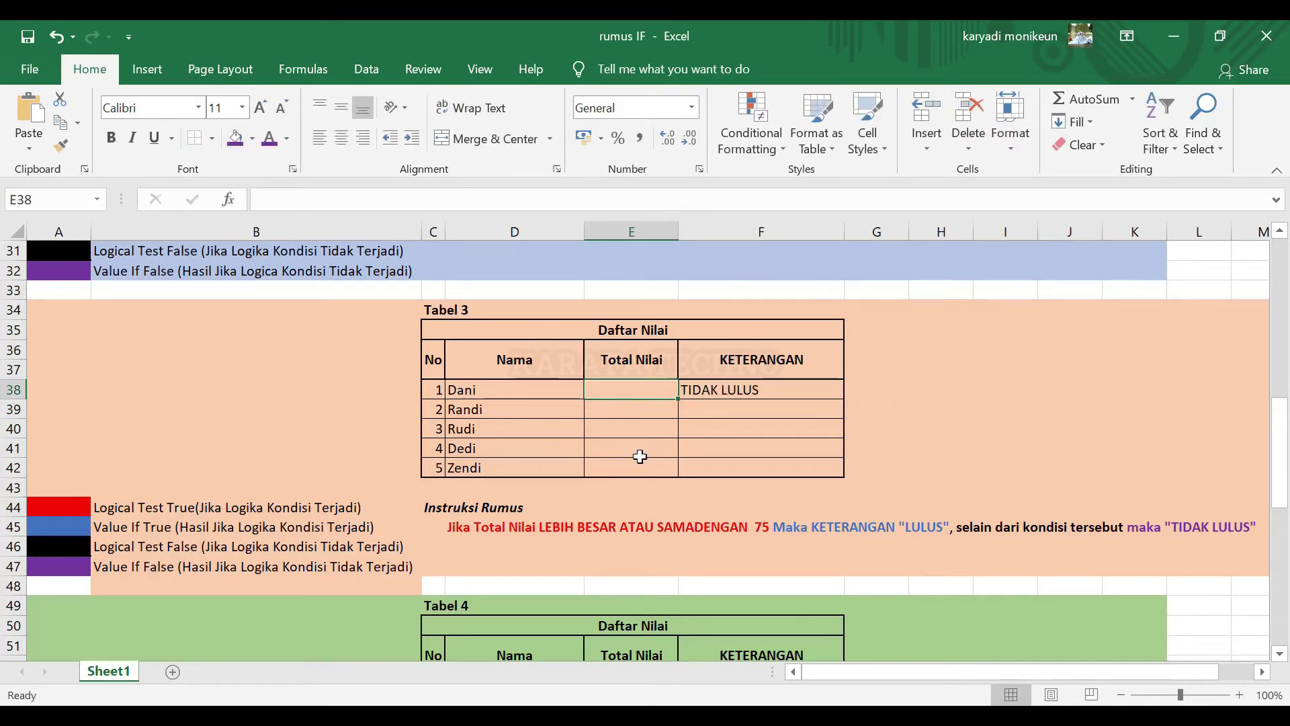
pyautogui.write('100')
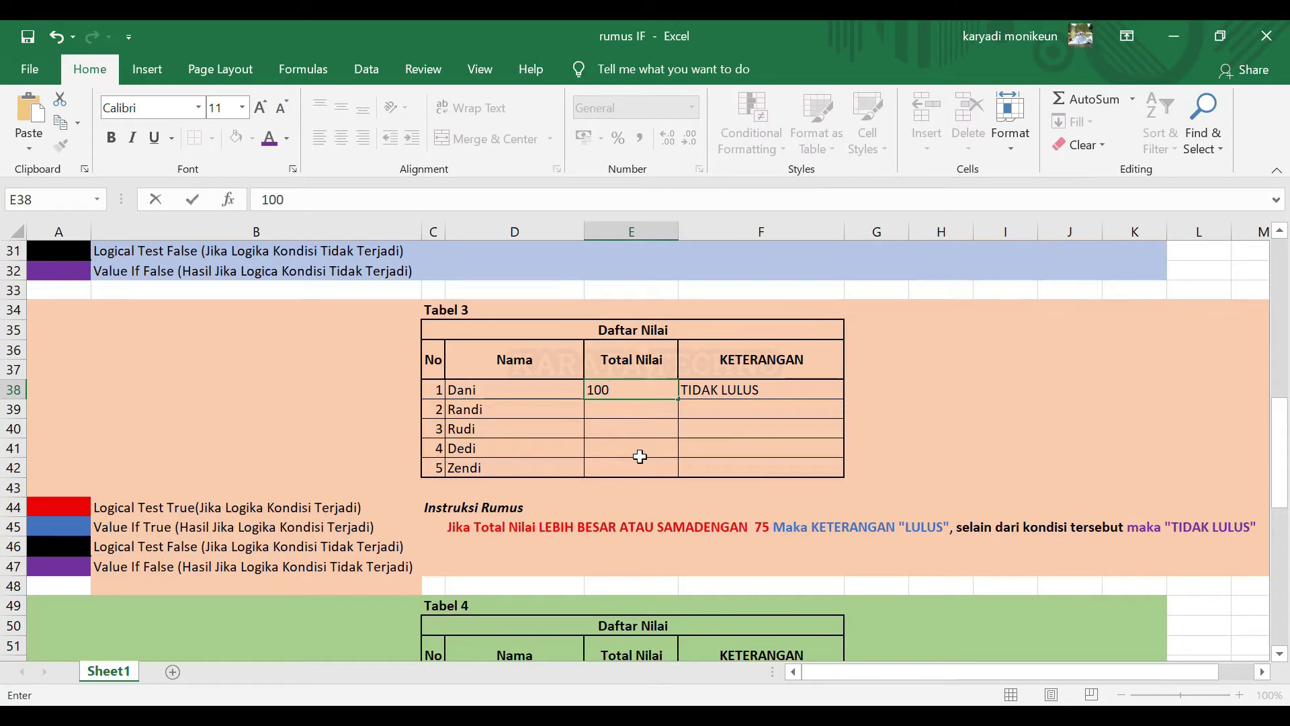
pyautogui.press('Return')
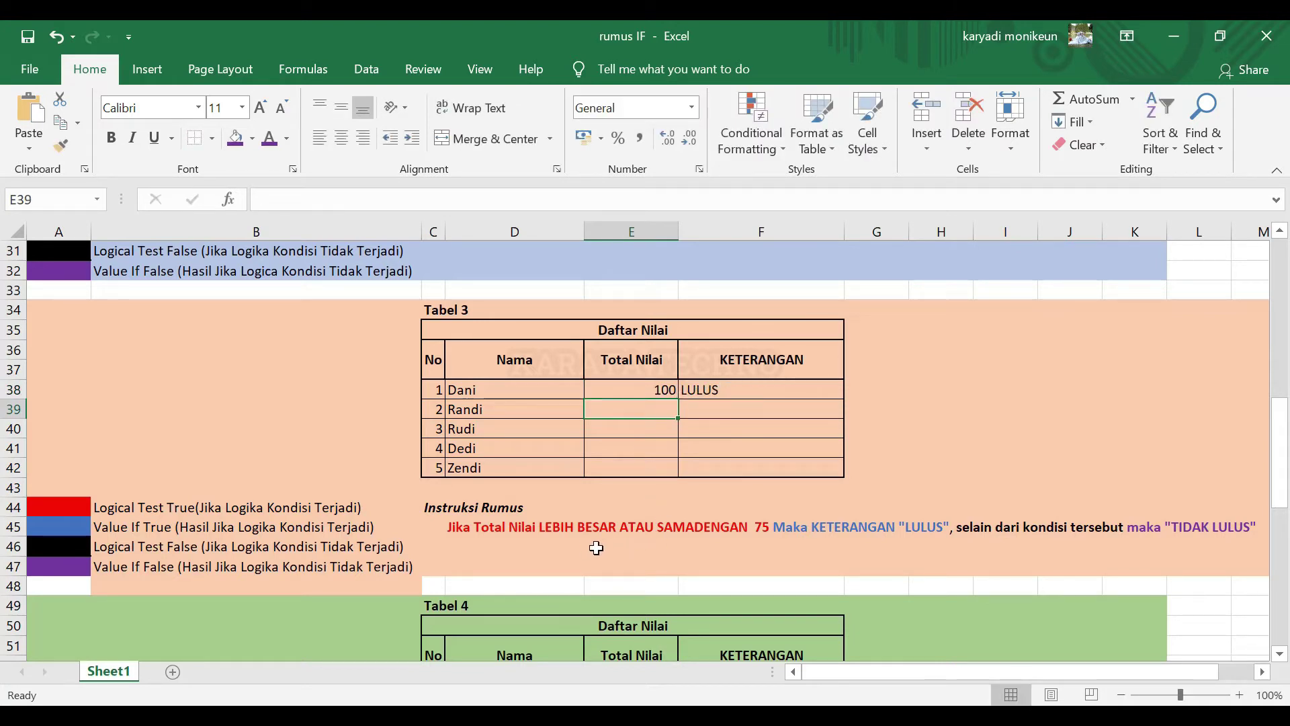
pyautogui.click(652, 387)
pyautogui.click(649, 405)
pyautogui.click(650, 389)
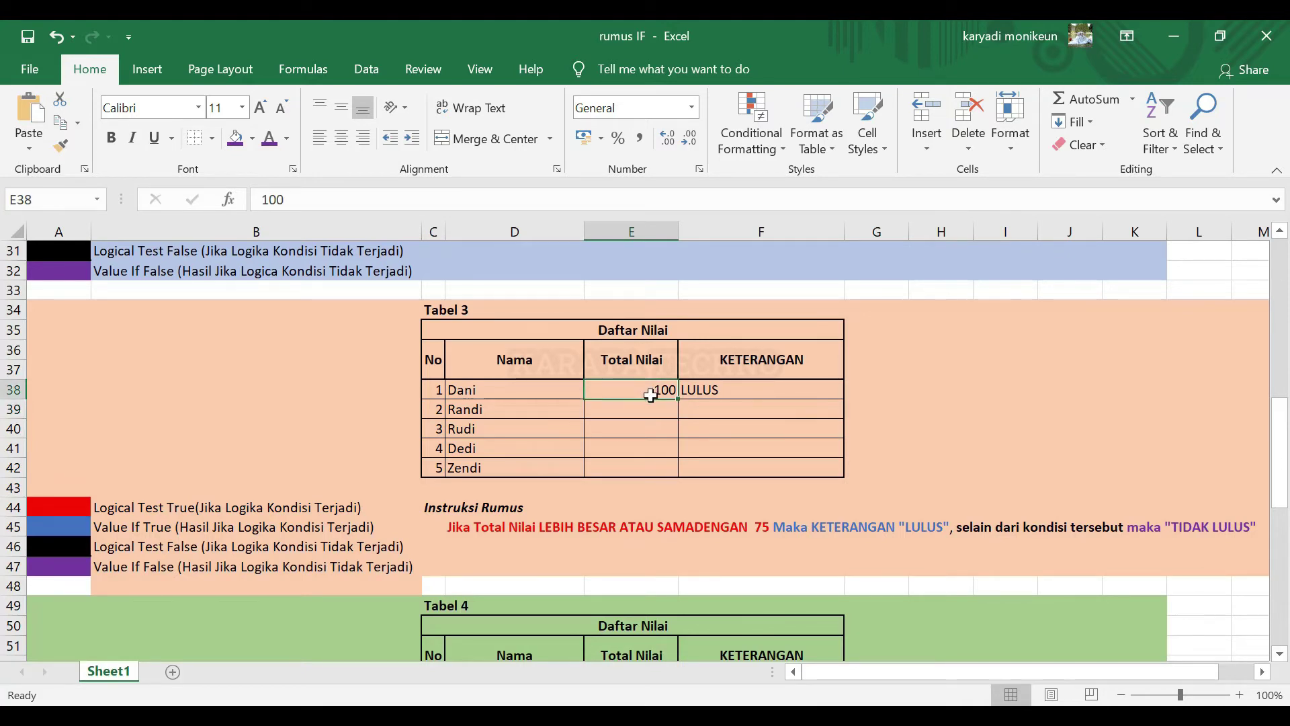
pyautogui.write('76')
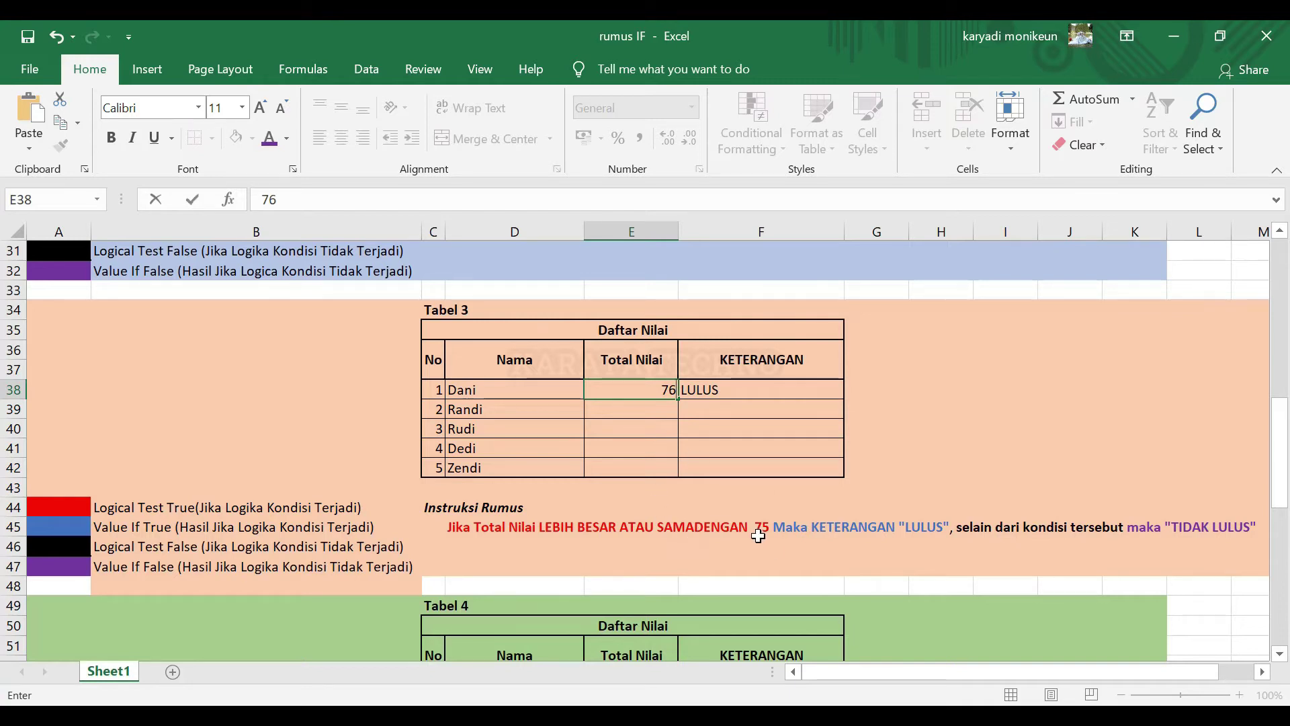
pyautogui.press('Return')
# Set the Total Nilai in cell E38 to 74 to test a score just below the threshold
pyautogui.click(658, 389)
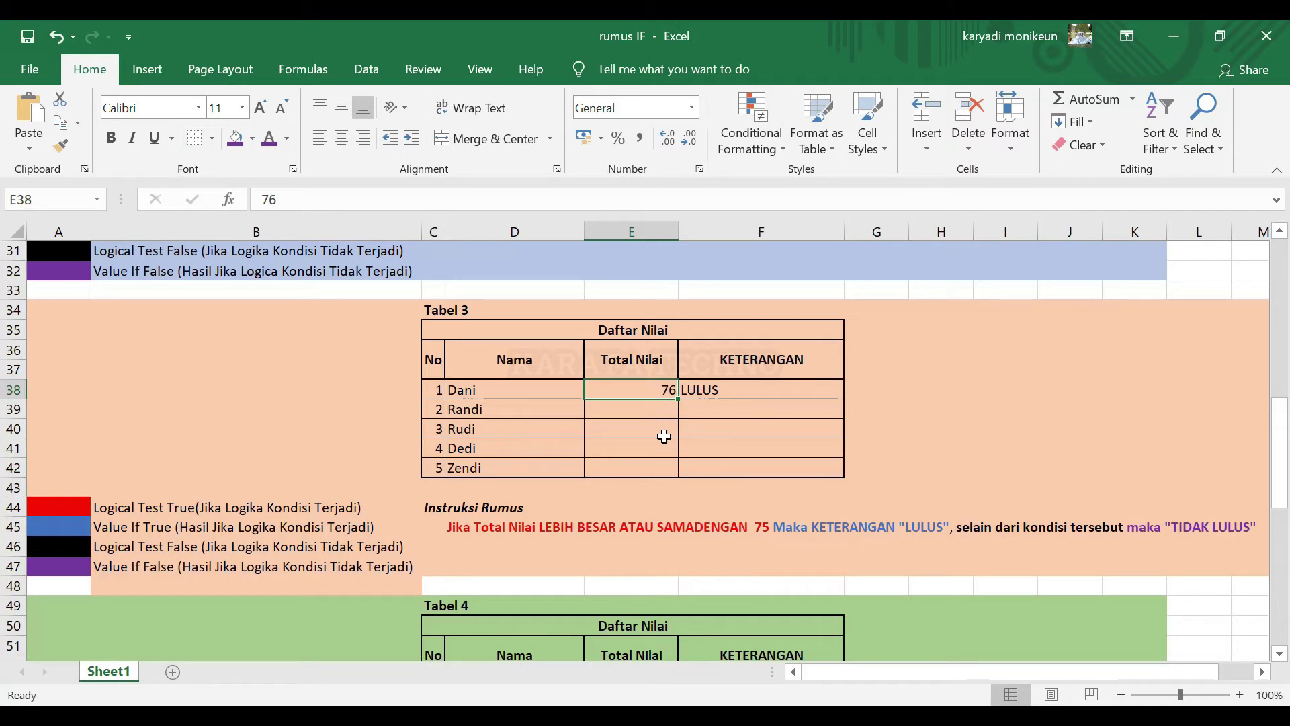
pyautogui.write('7')
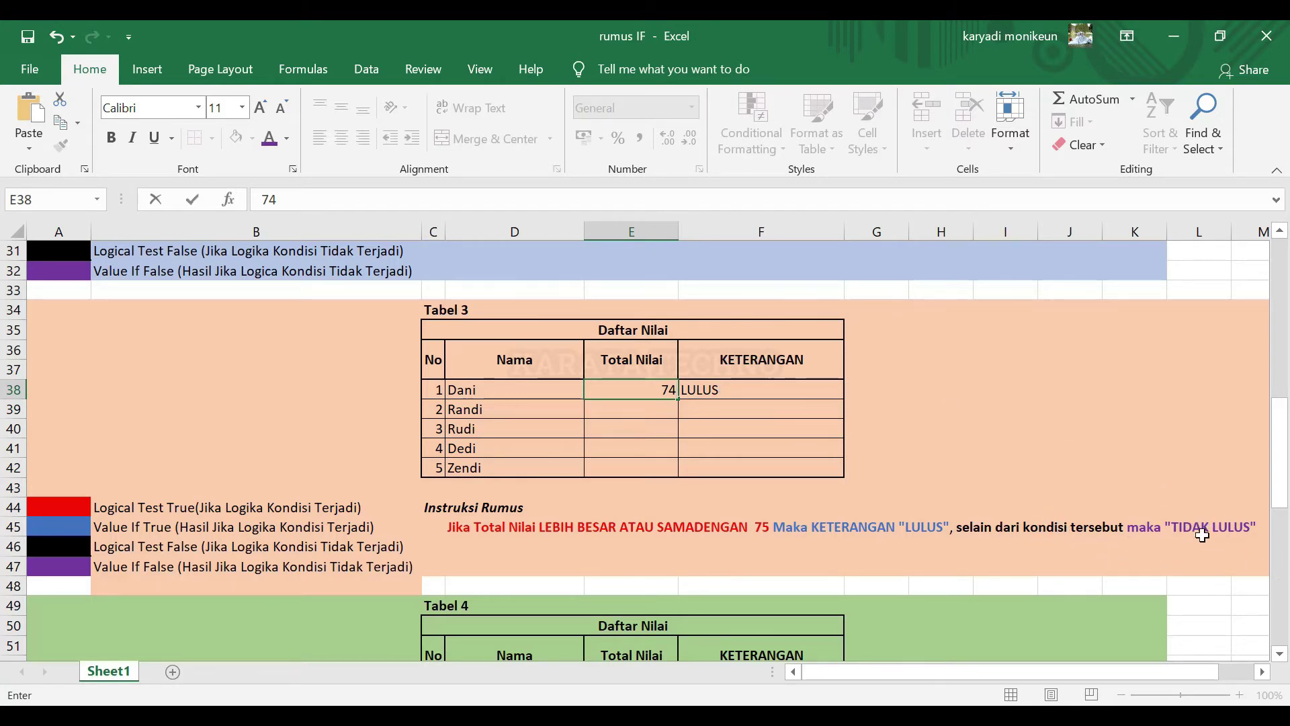
pyautogui.press('Return')
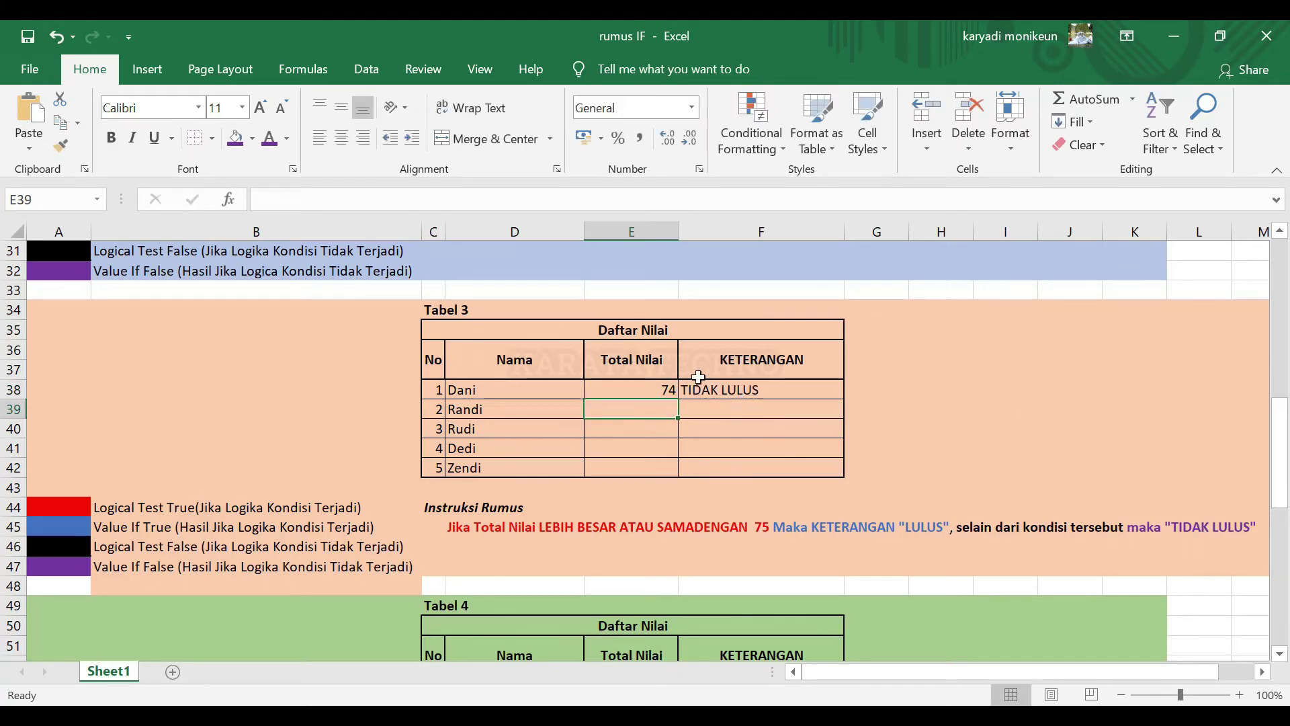
# Compare the KETERANGAN formula in Tabel 2's cell F23 with the one in Tabel 3's cell F38
pyautogui.click(664, 388)
pyautogui.scroll(1, 833, 385)
pyautogui.scroll(4, 833, 385)
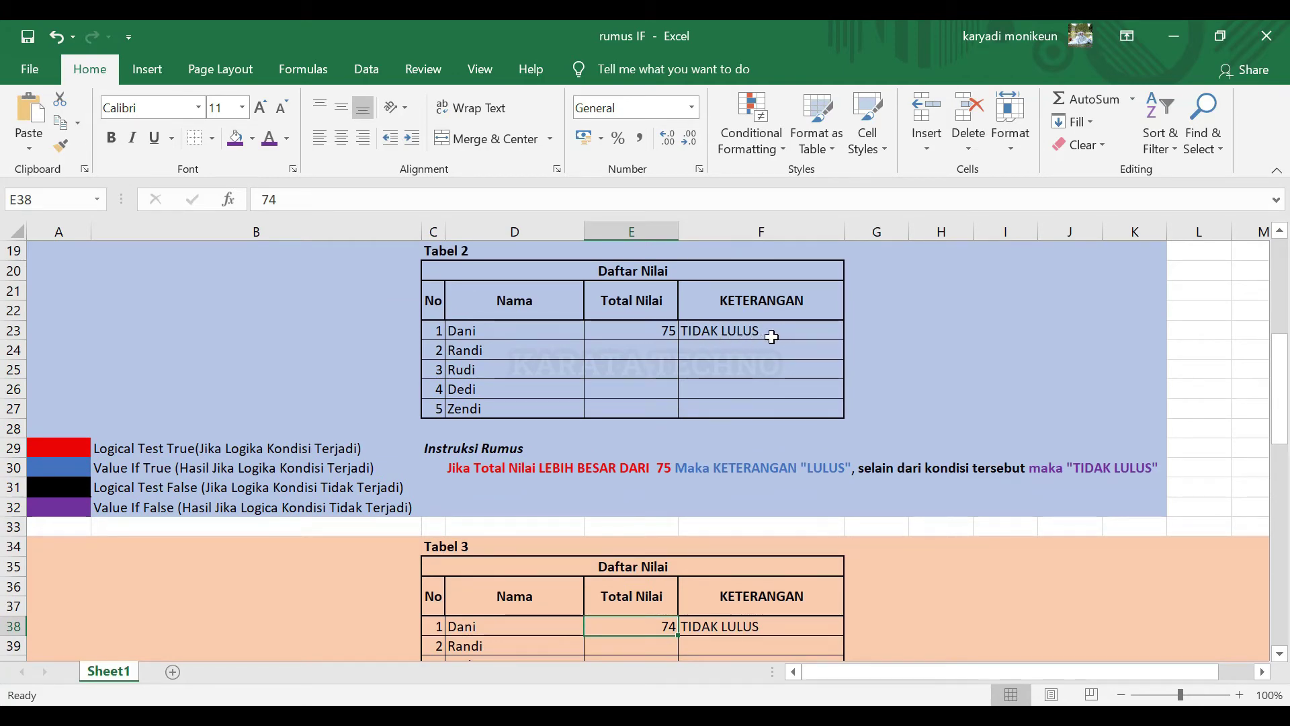
pyautogui.click(711, 330)
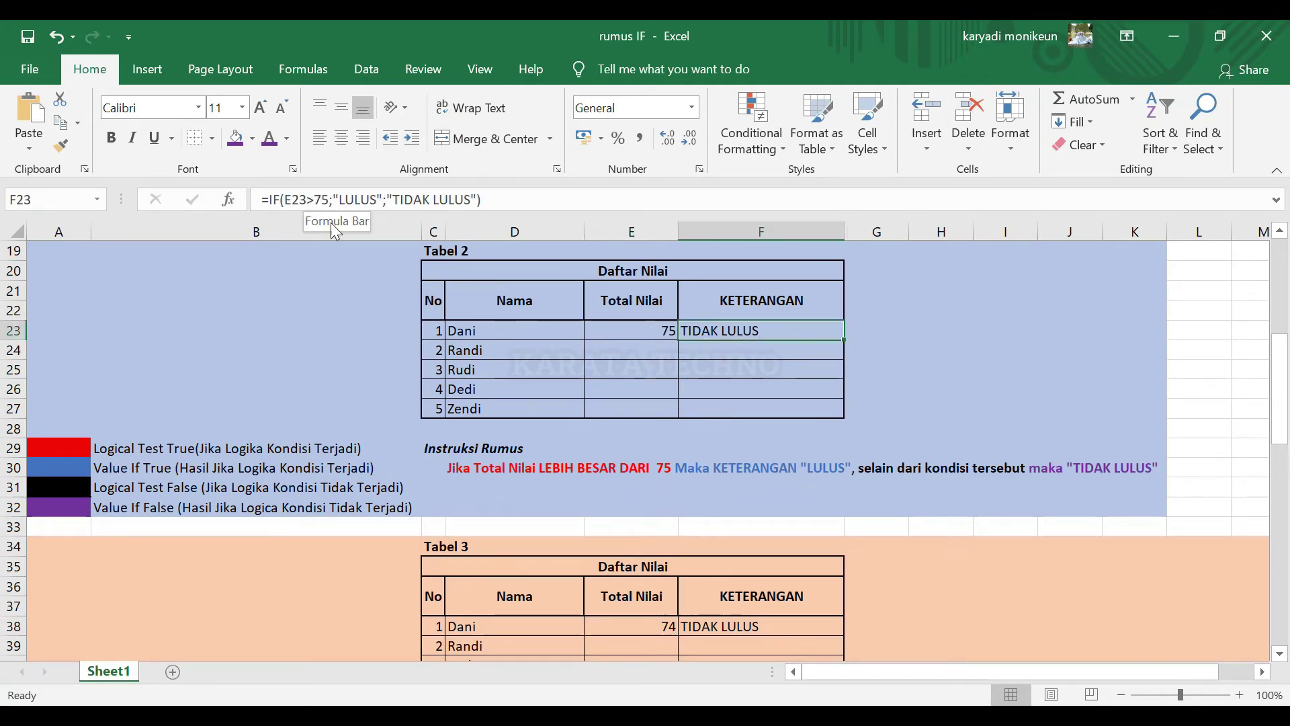
pyautogui.scroll(-1, 623, 382)
pyautogui.scroll(-3, 623, 382)
pyautogui.click(710, 449)
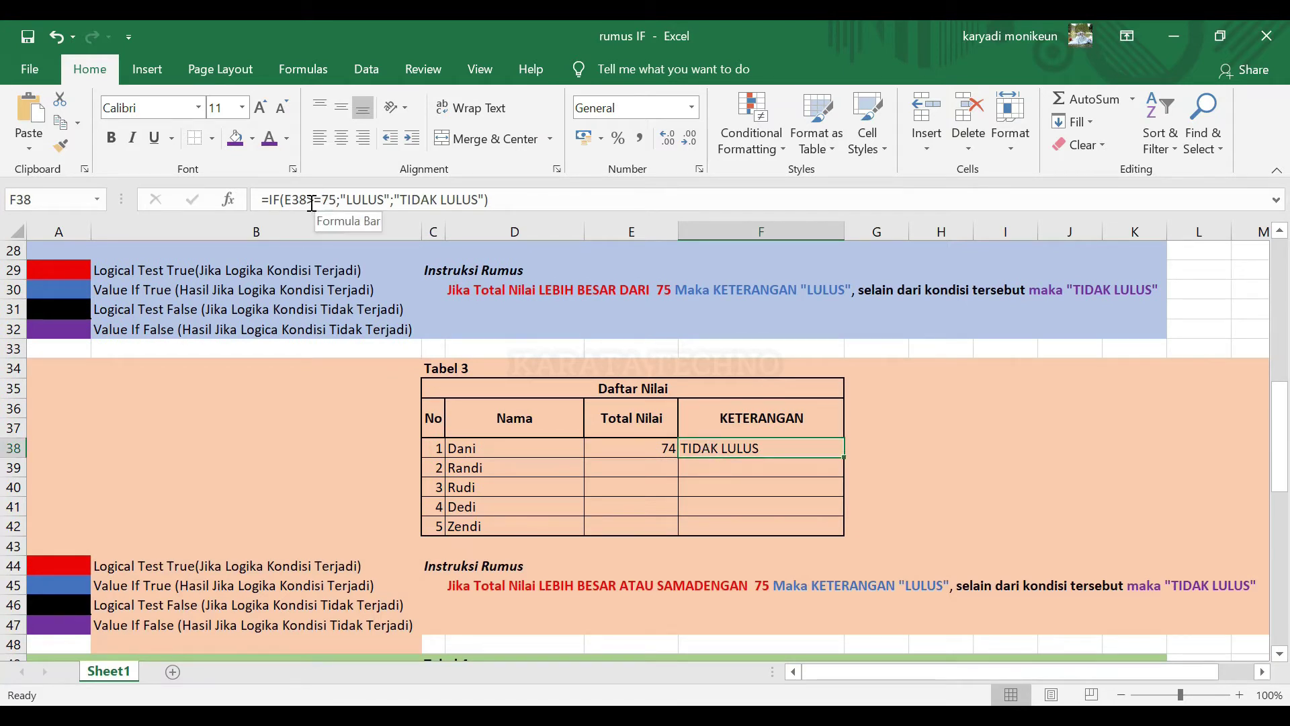
# Set the Total Nilai in cell E38 to 75 to test Tabel 3's formula exactly at its threshold
pyautogui.click(637, 450)
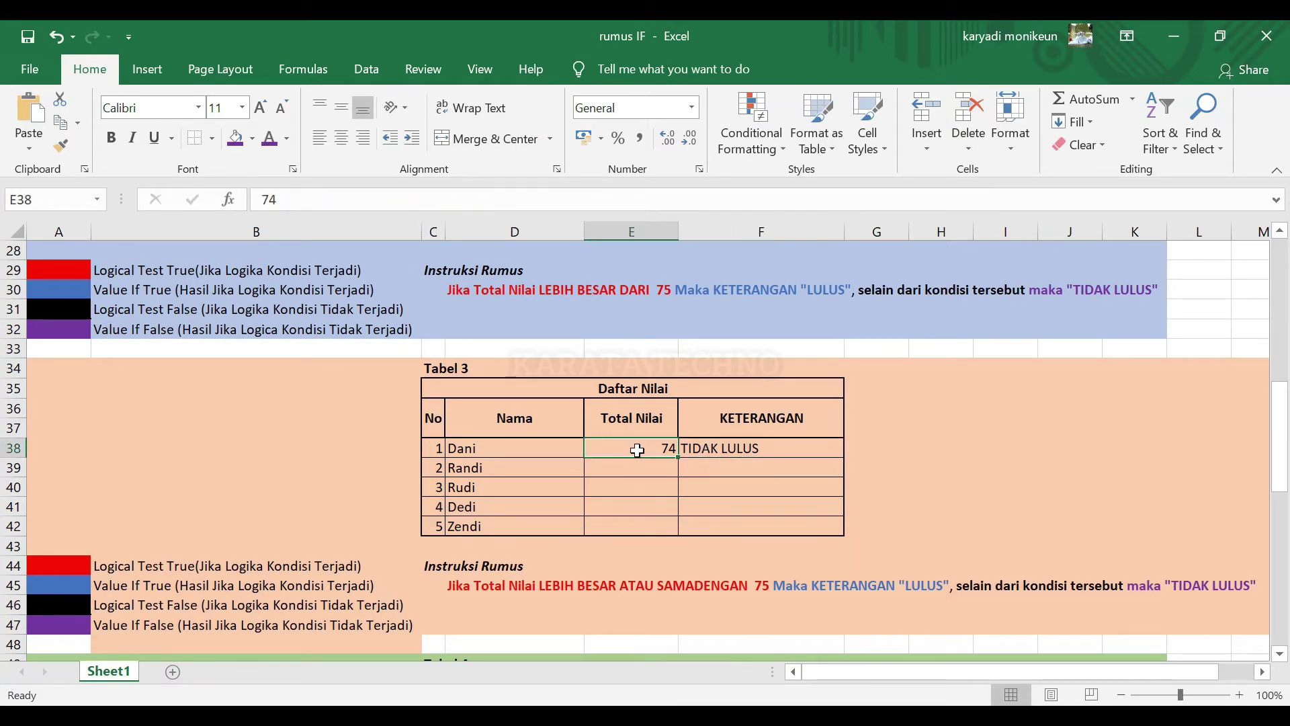
pyautogui.write('75')
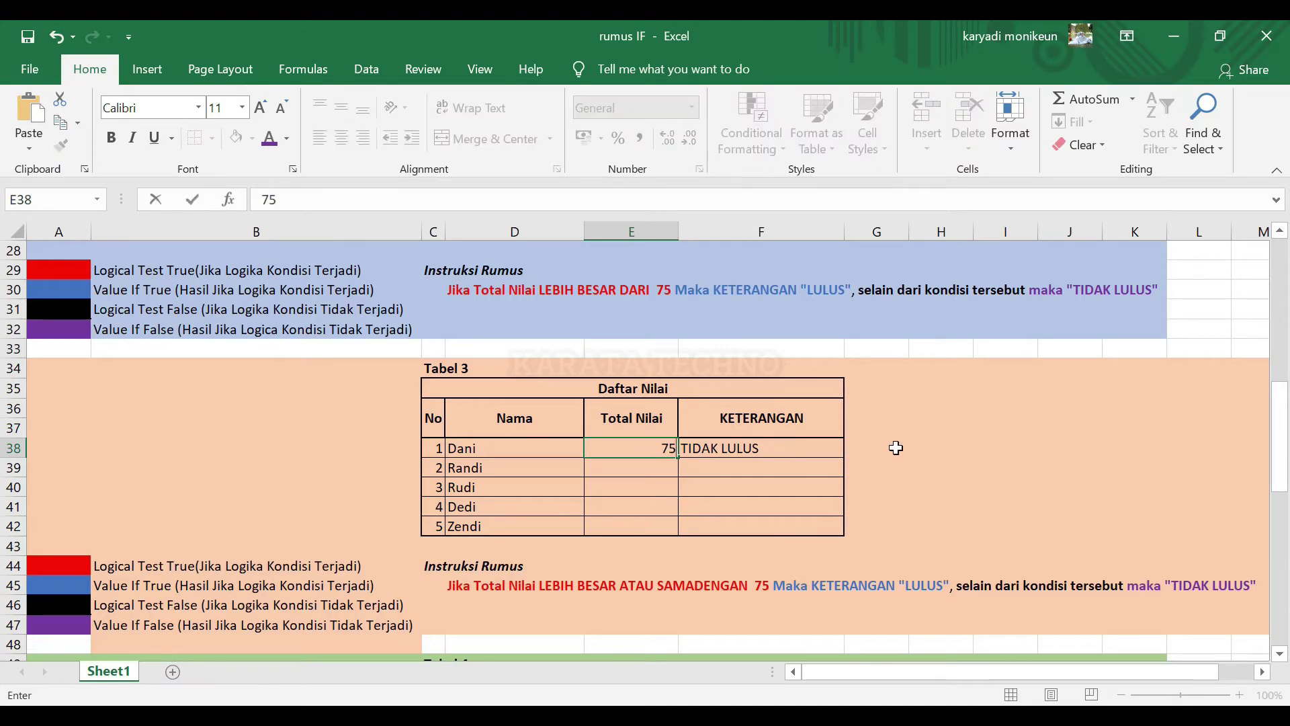
pyautogui.press('Return')
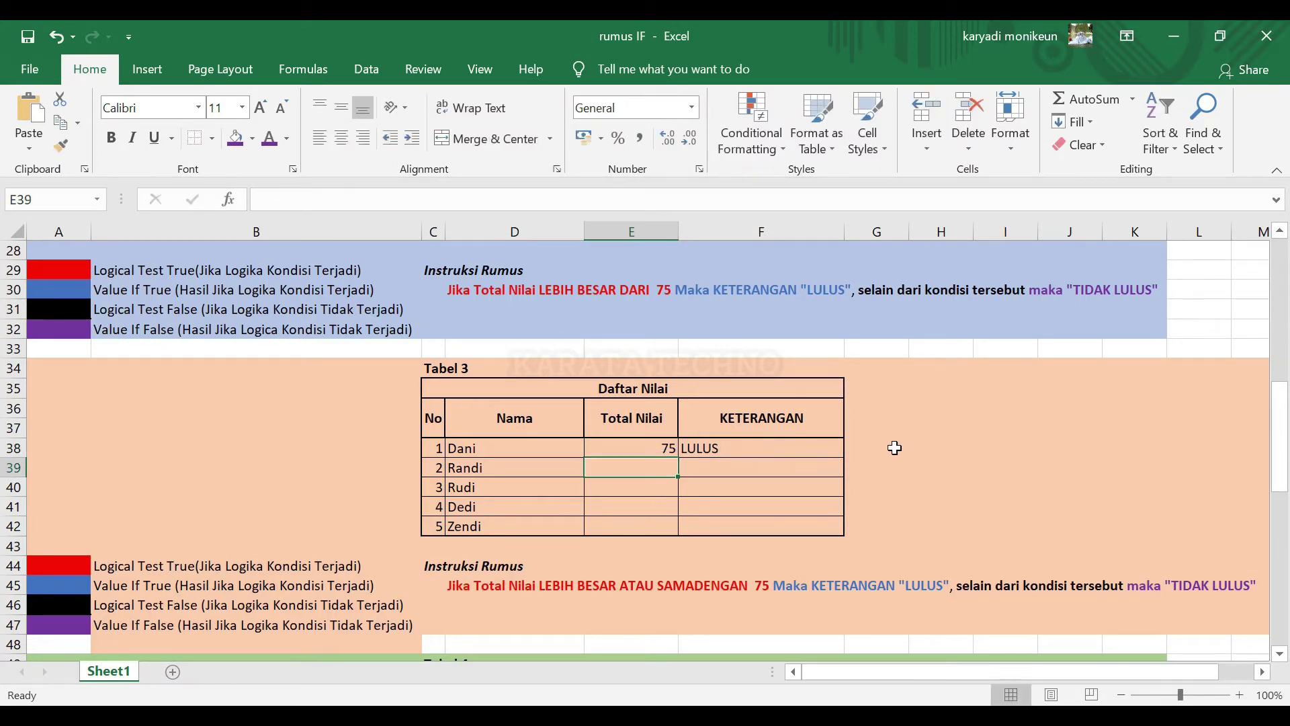
# Read the formula instruction below Tabel 4 and look ahead to Tabel 5
pyautogui.scroll(-1, 892, 448)
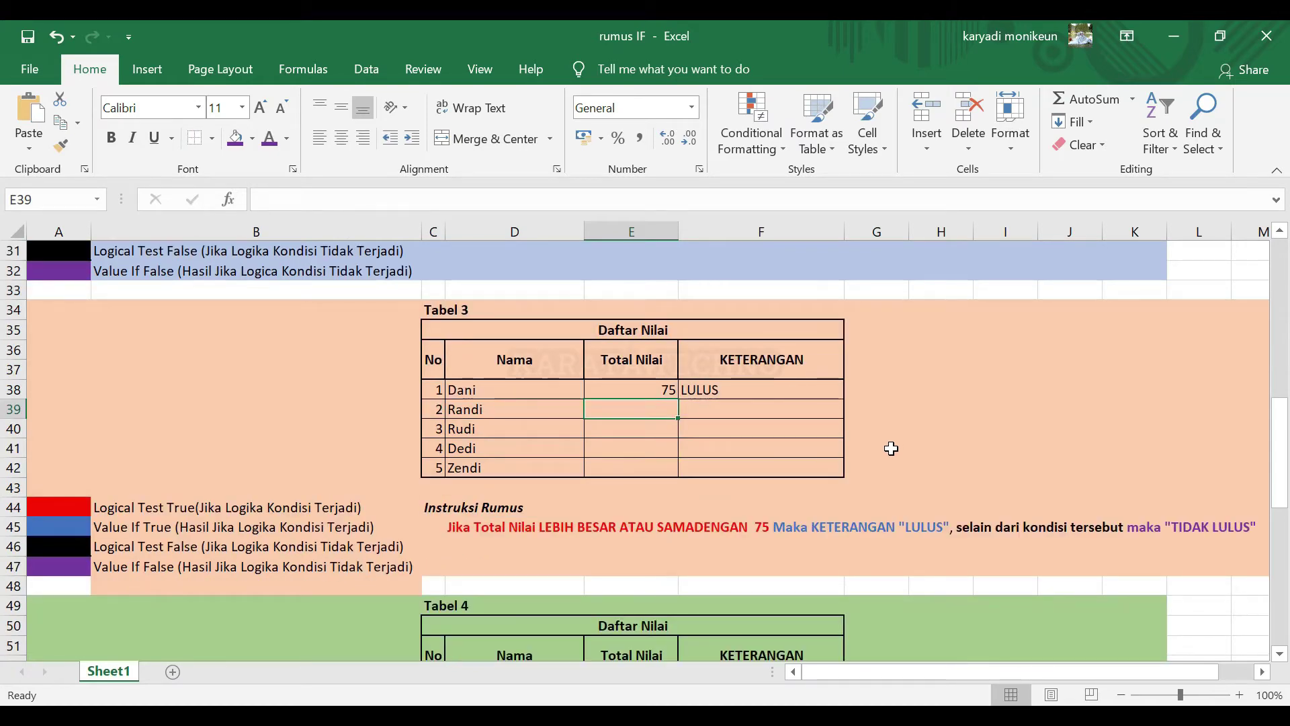
pyautogui.scroll(-4, 891, 448)
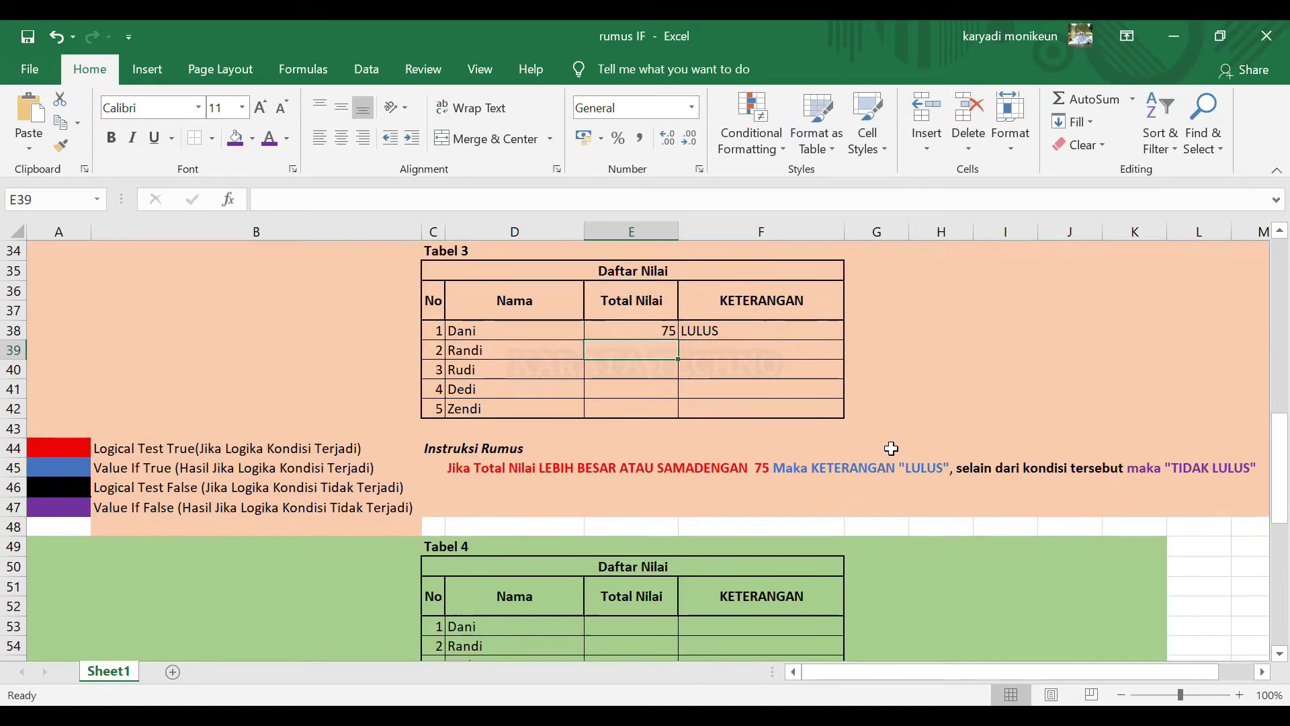
pyautogui.scroll(-1, 892, 448)
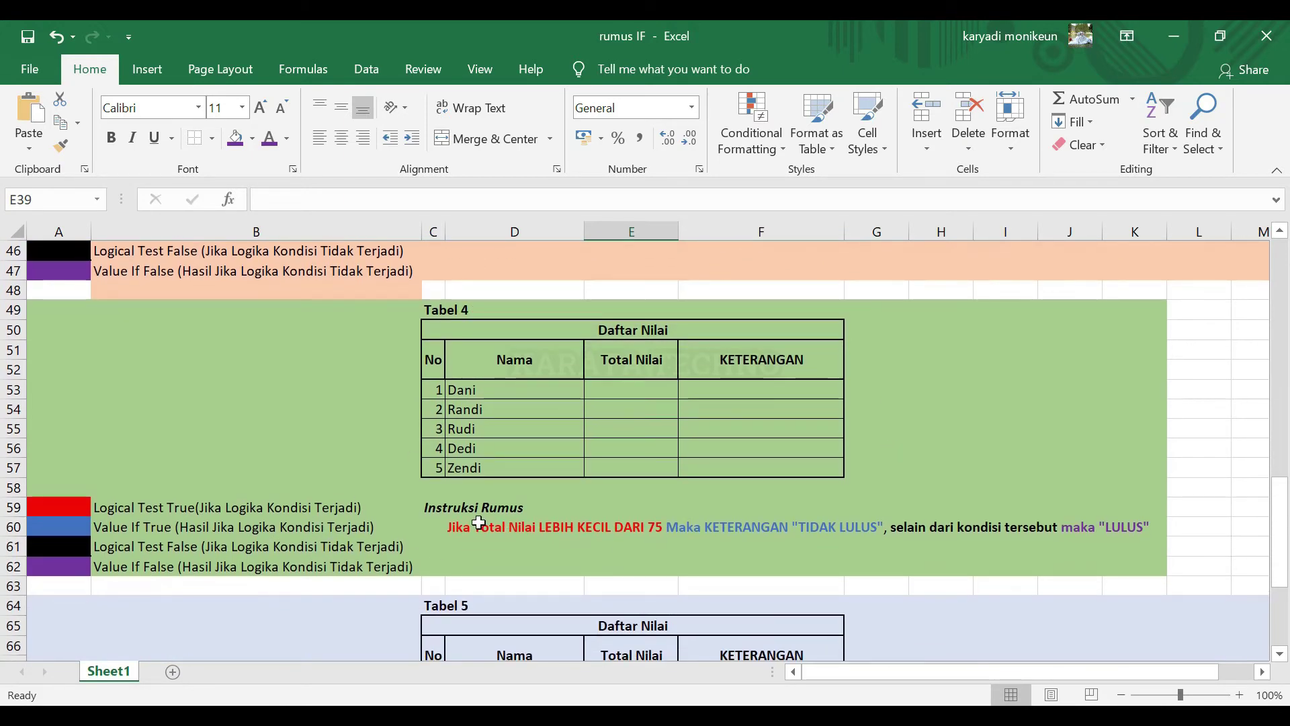
pyautogui.scroll(-2, 518, 519)
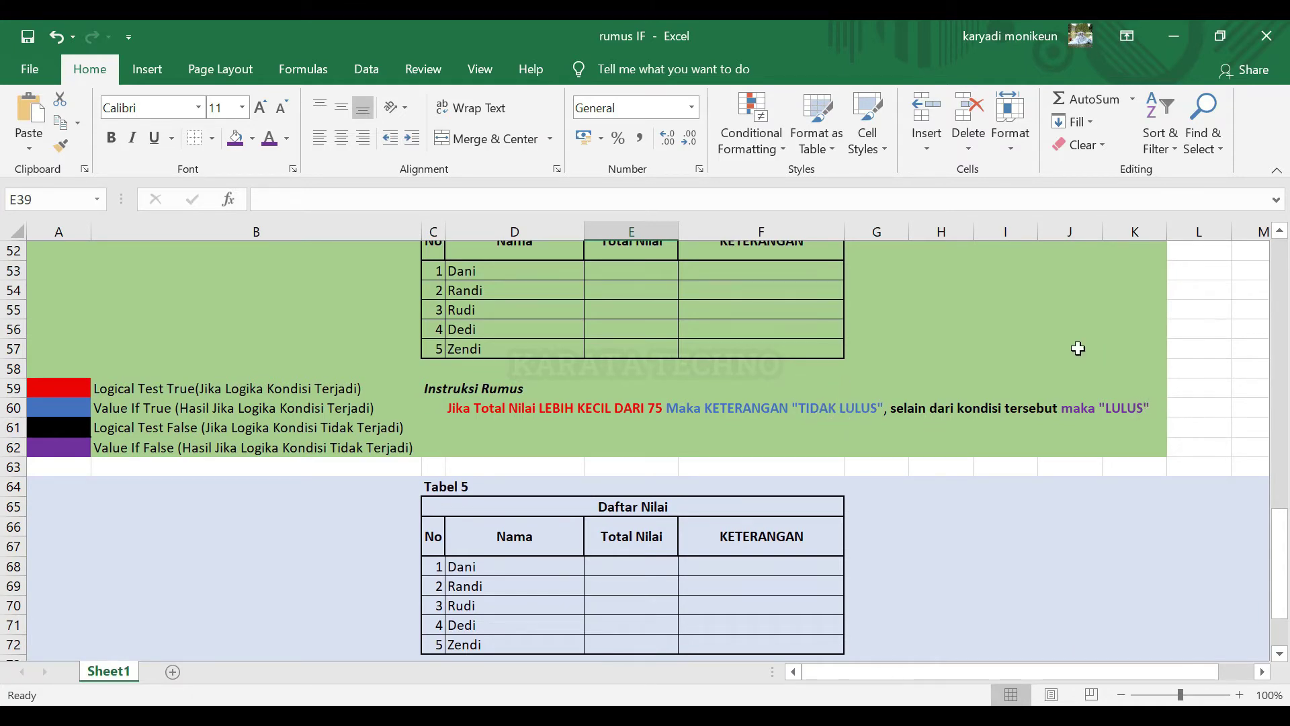
# Start an IF formula in Tabel 4's cell F53 with the logical test E53<75
pyautogui.scroll(4, 717, 450)
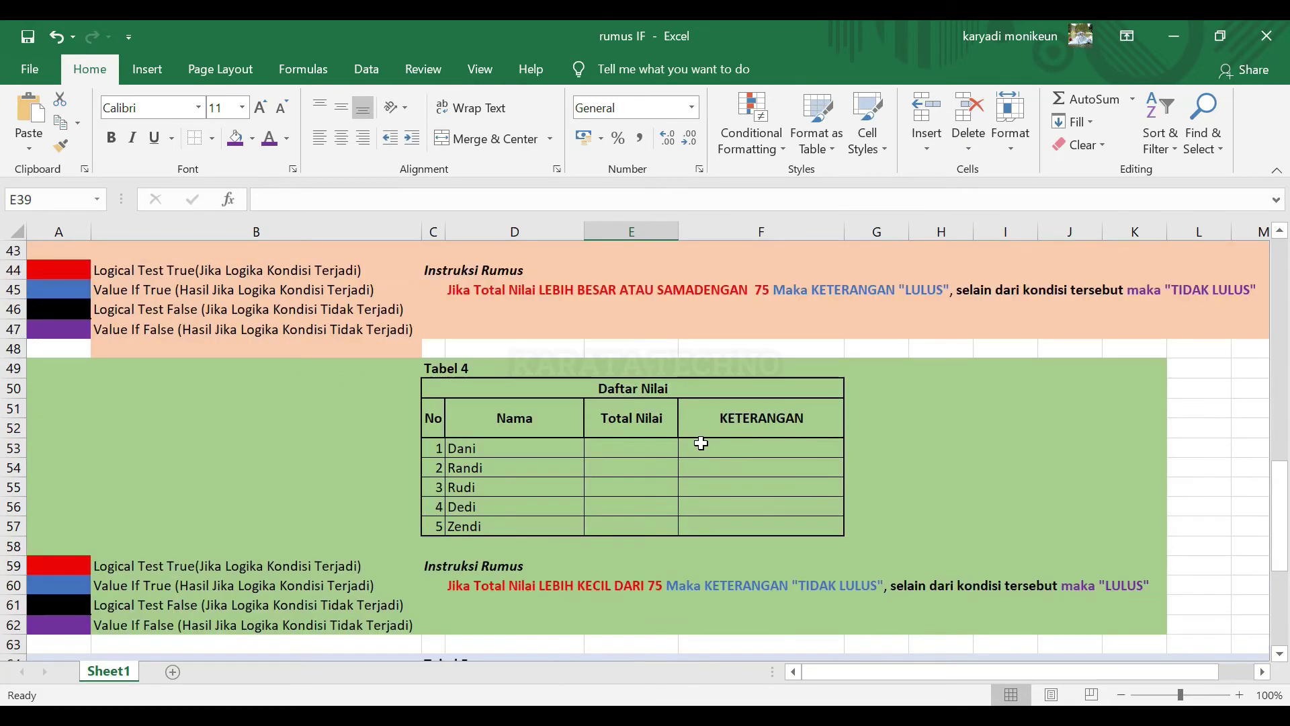
pyautogui.scroll(-2, 622, 414)
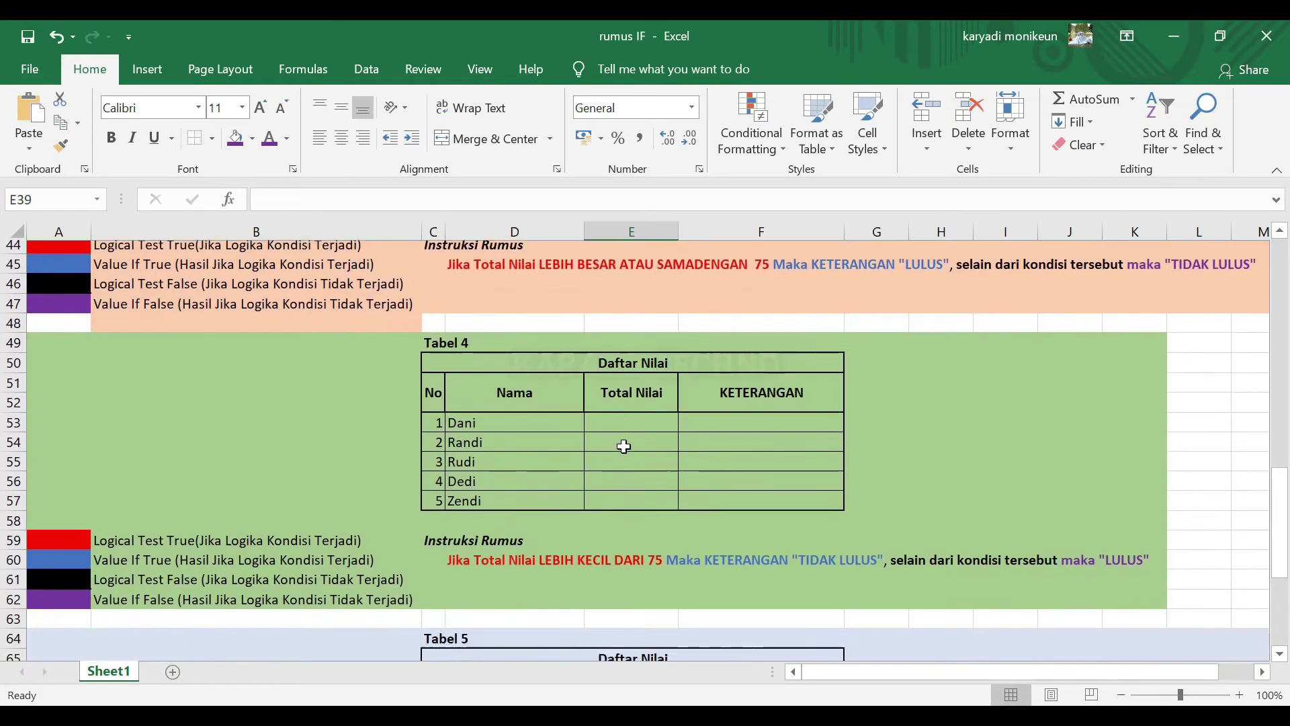
pyautogui.scroll(2, 672, 536)
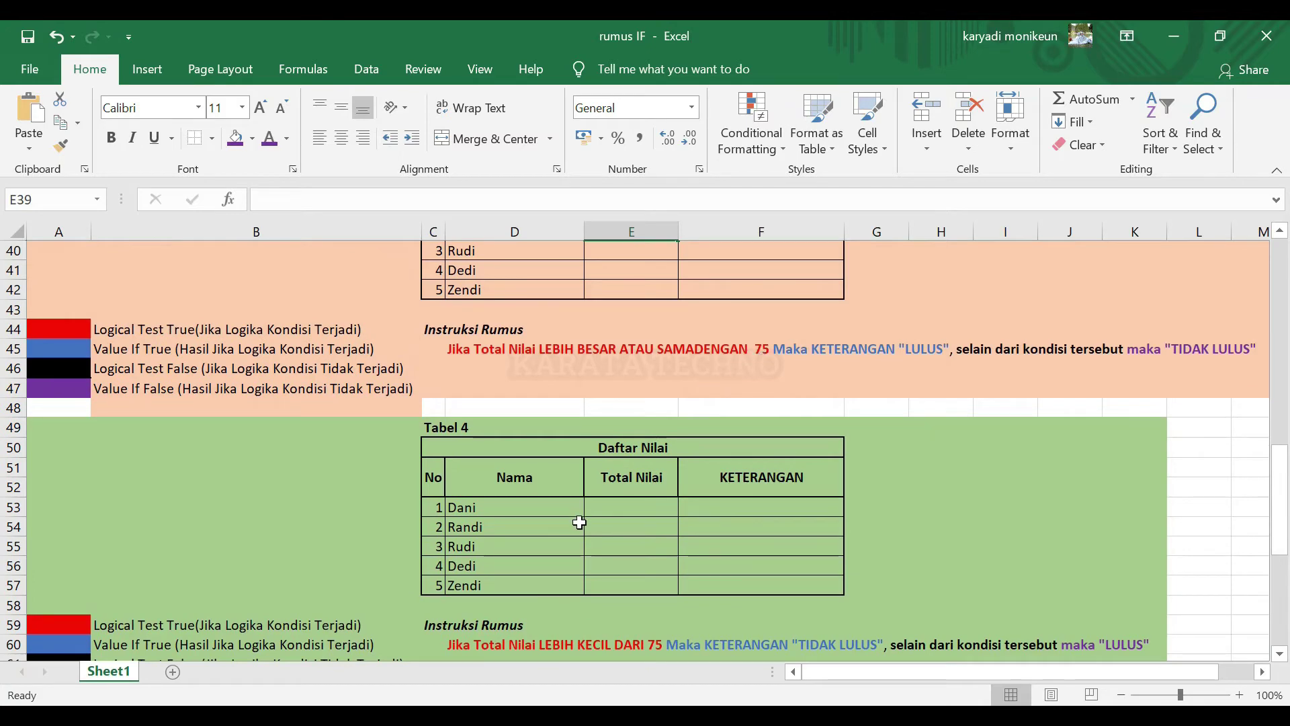
pyautogui.scroll(-2, 605, 537)
pyautogui.click(773, 390)
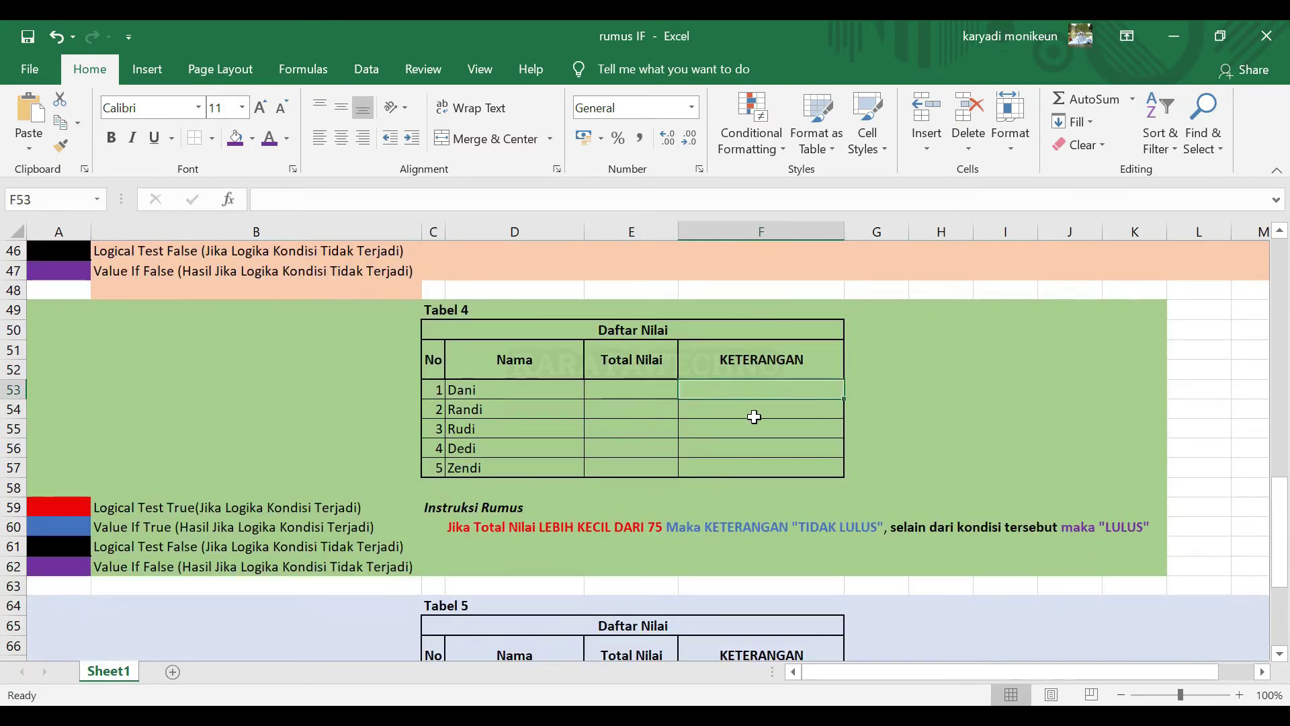
pyautogui.write('=')
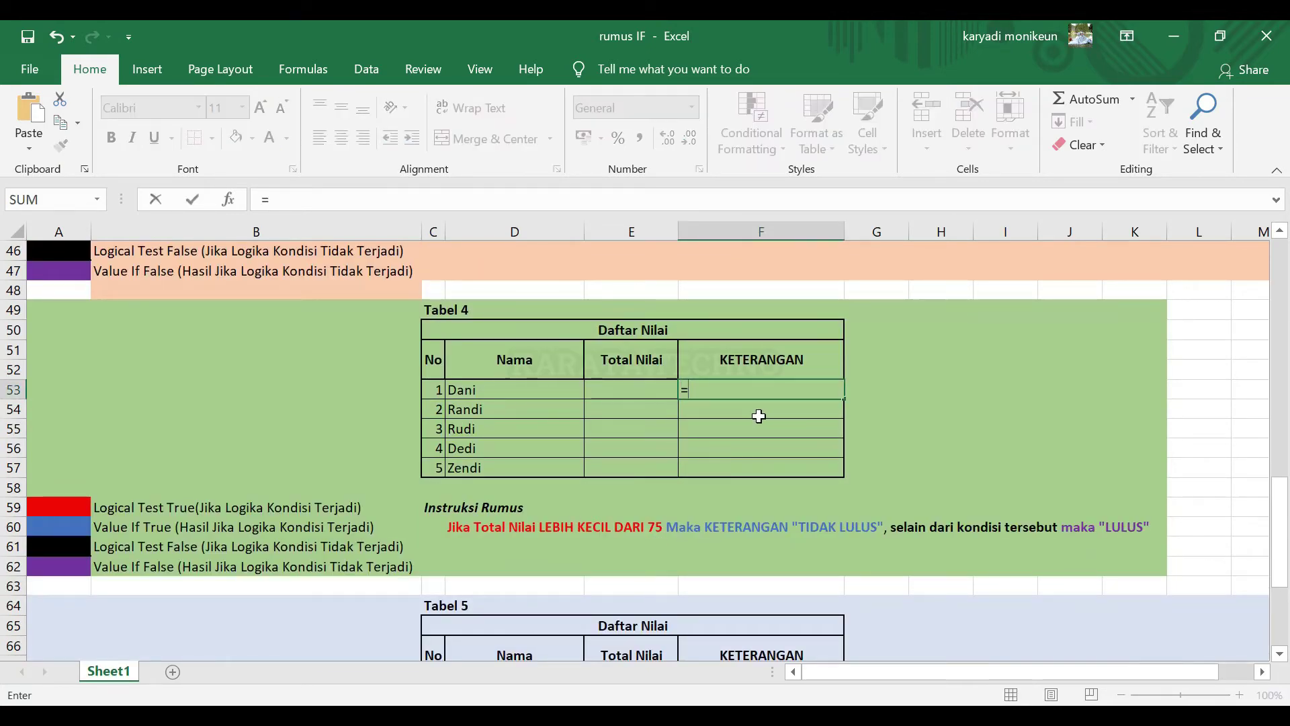
pyautogui.write('IF')
pyautogui.doubleClick(759, 416)
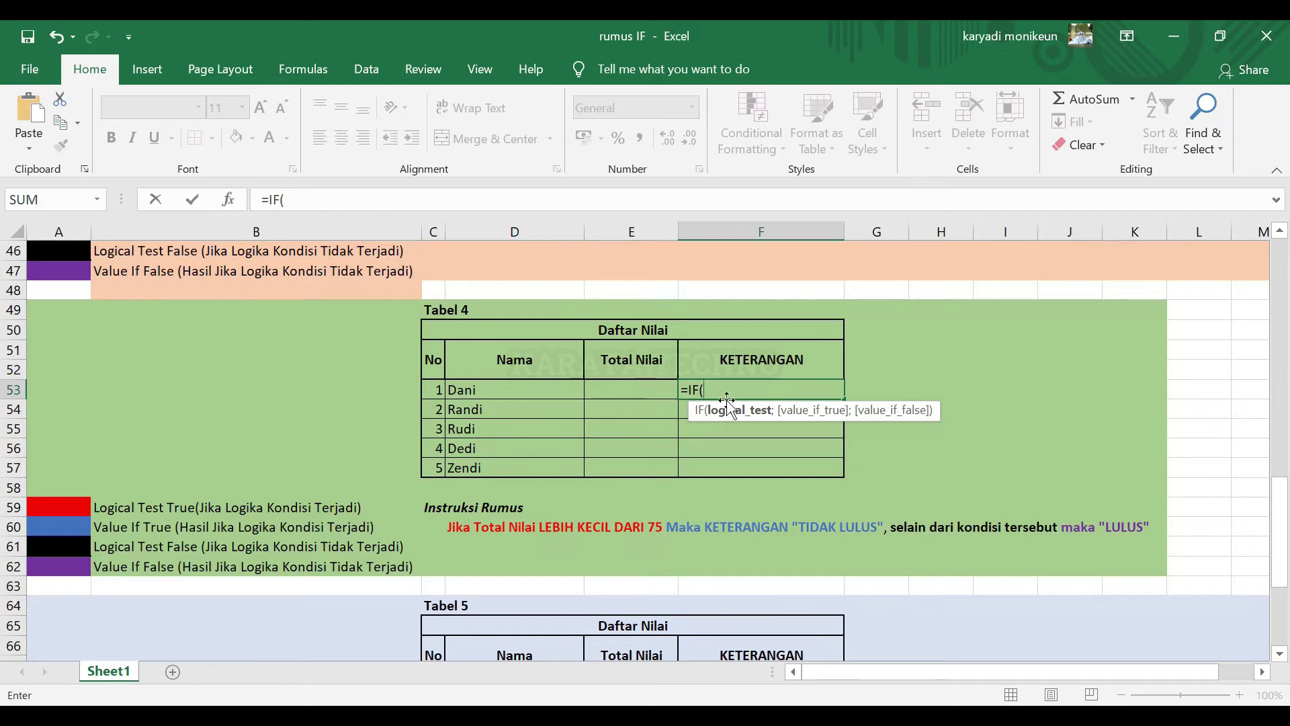
pyautogui.click(623, 391)
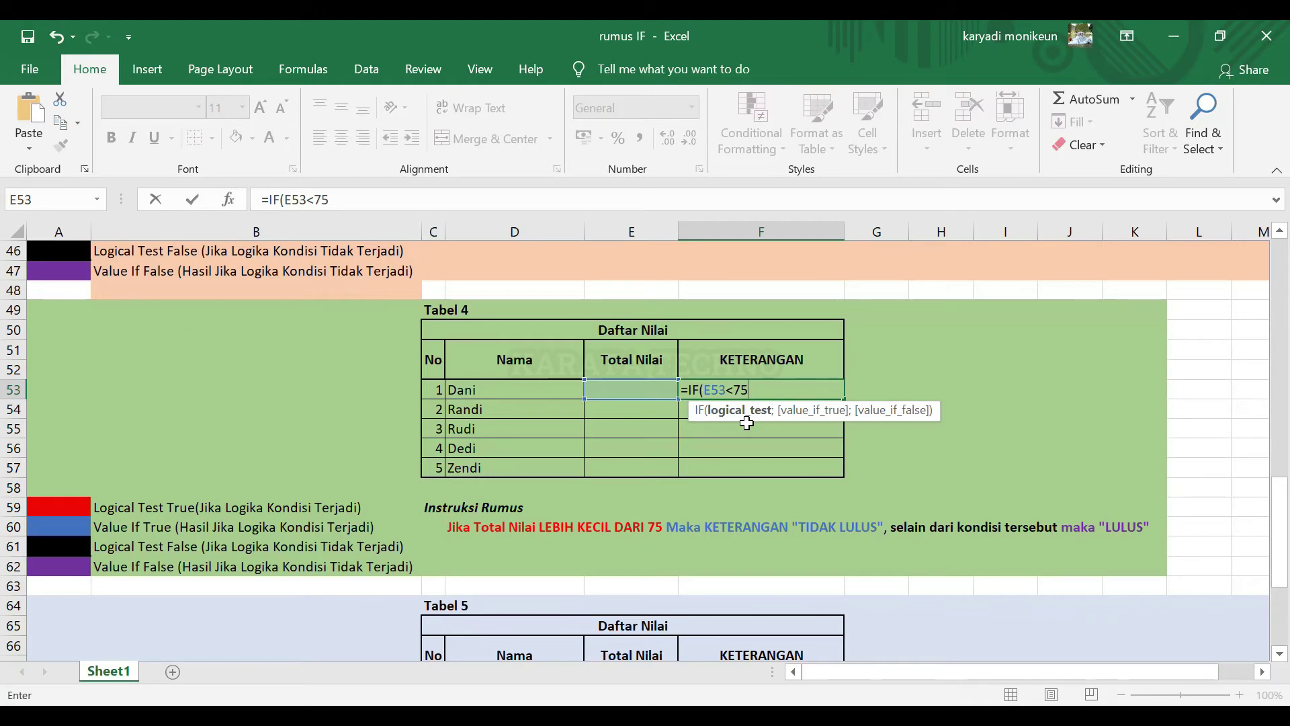
# Complete the F53 formula with "TIDAK LULUS" as the value if true and "LULUS" as the value if false
pyautogui.write(';')
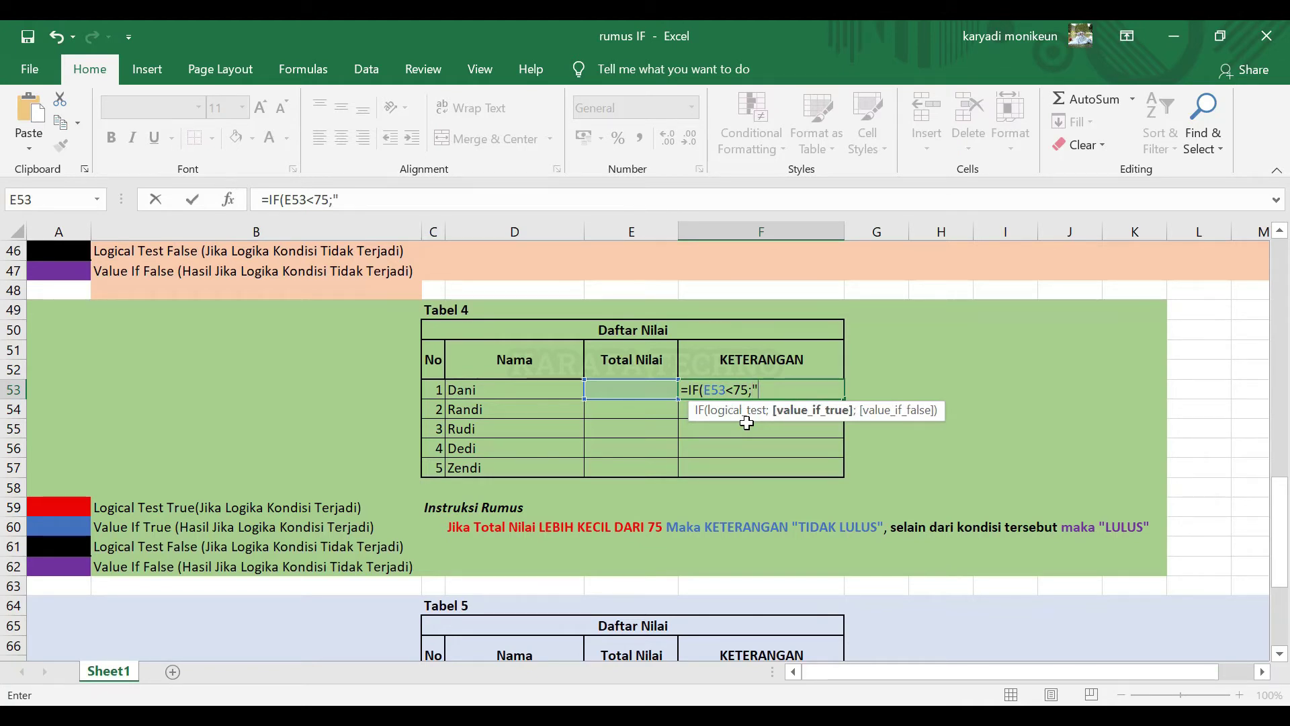
pyautogui.write('"tid')
pyautogui.press('BackSpace')
pyautogui.press('BackSpace')
pyautogui.press('BackSpace')
pyautogui.write('TIDAK LULUS')
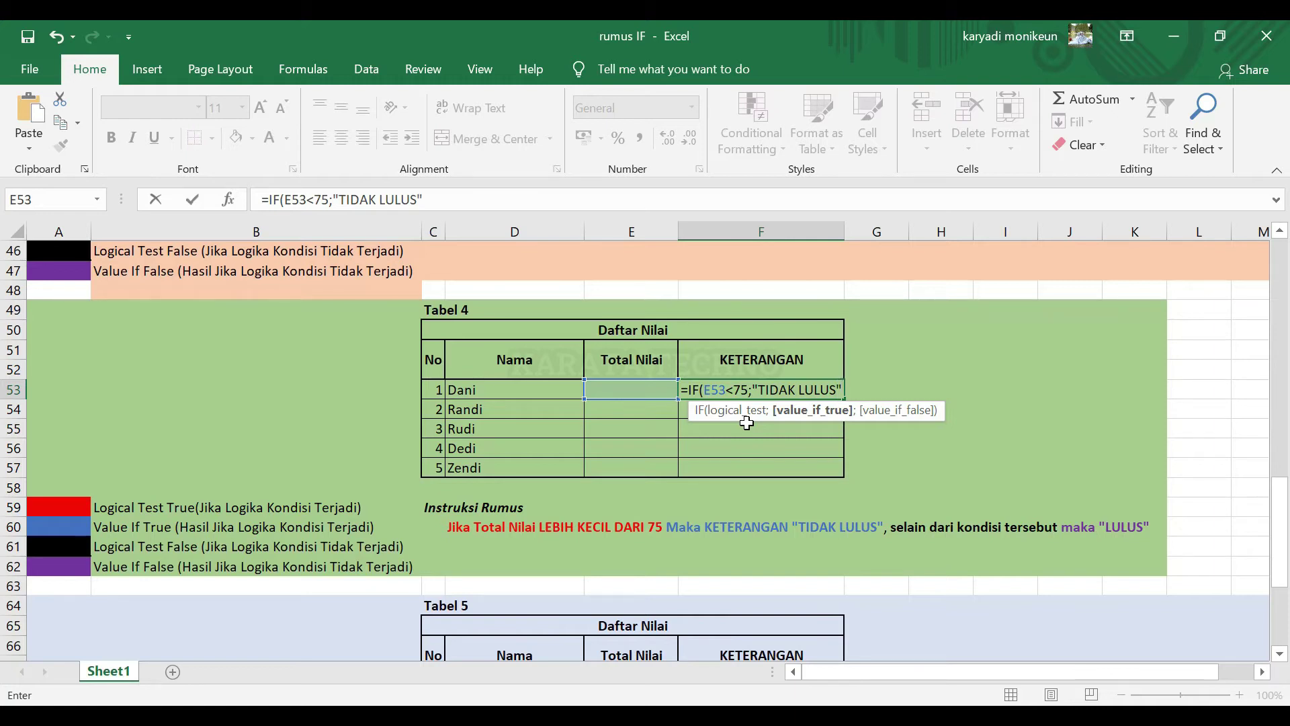
pyautogui.write('";"L')
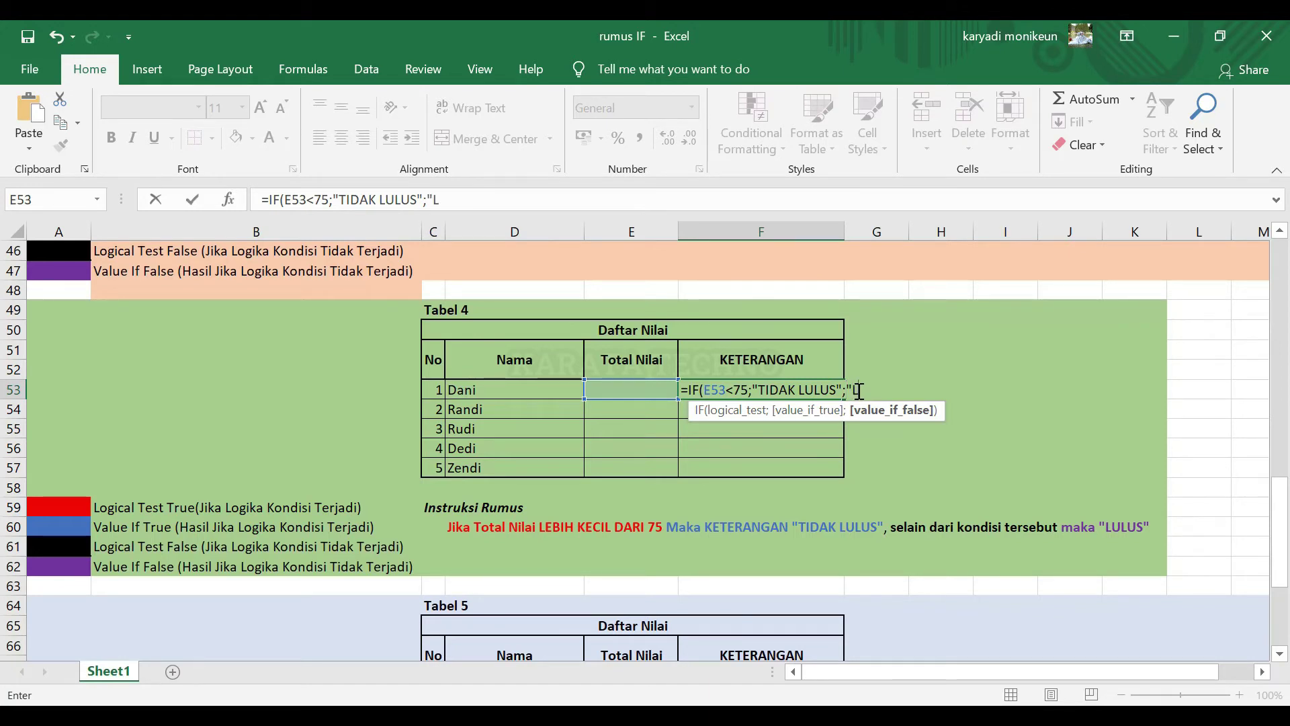
pyautogui.write('ULUS")')
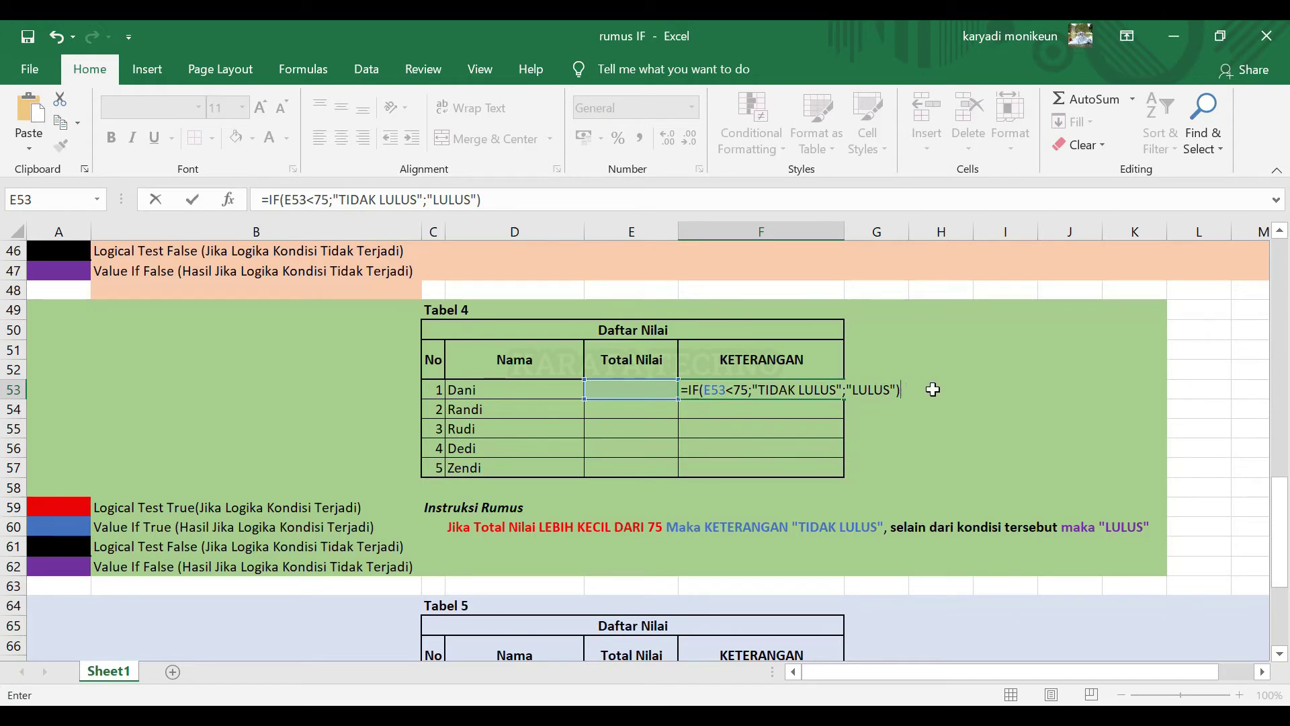
pyautogui.press('Return')
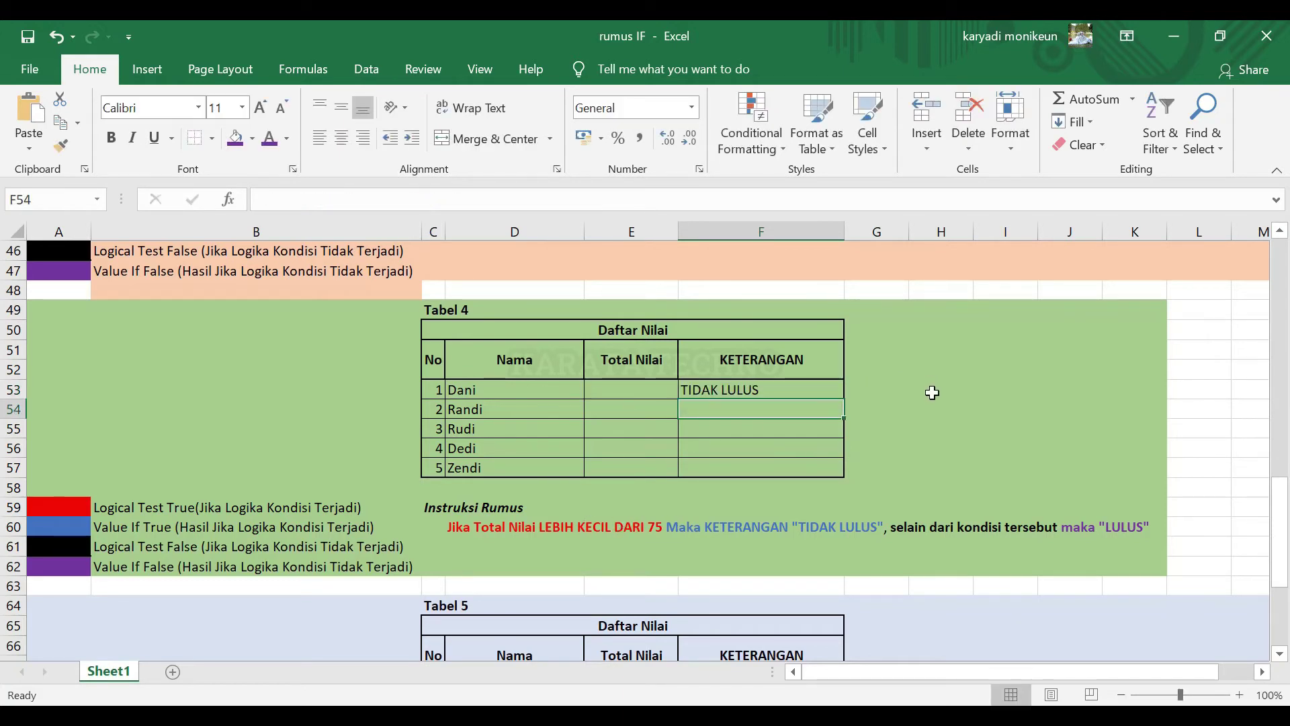
# Set the Total Nilai in cell E53 to 100 to test Tabel 4's formula above the threshold
pyautogui.click(613, 391)
pyautogui.write('1')
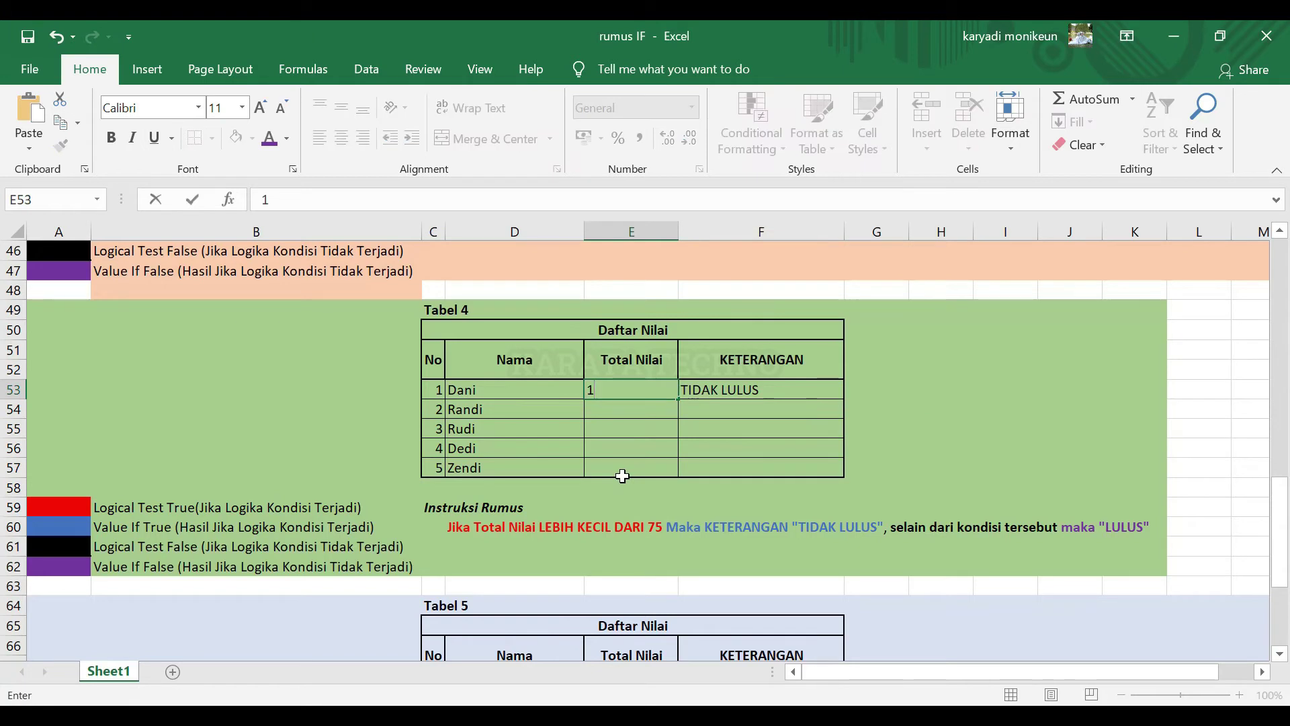
pyautogui.write('00')
pyautogui.press('Return')
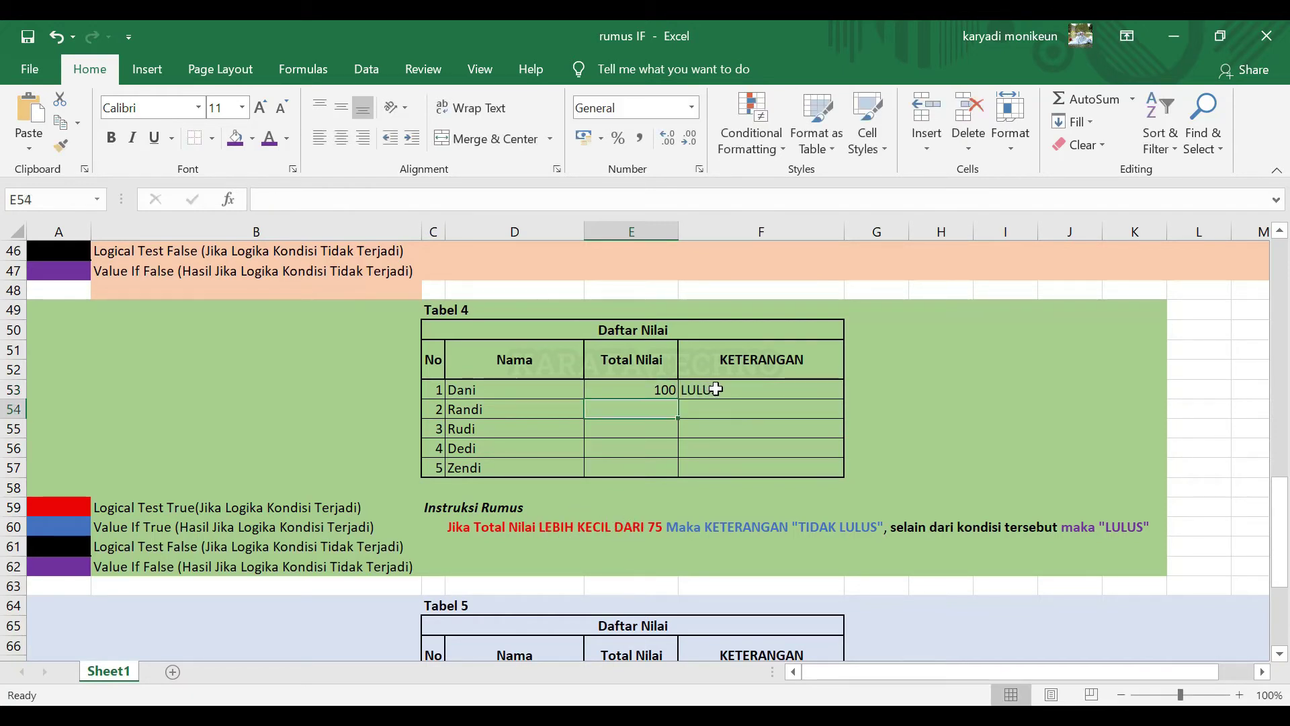
# Review the formula in F53 and set the Total Nilai in cell E53 to 30 to test a low score
pyautogui.click(736, 390)
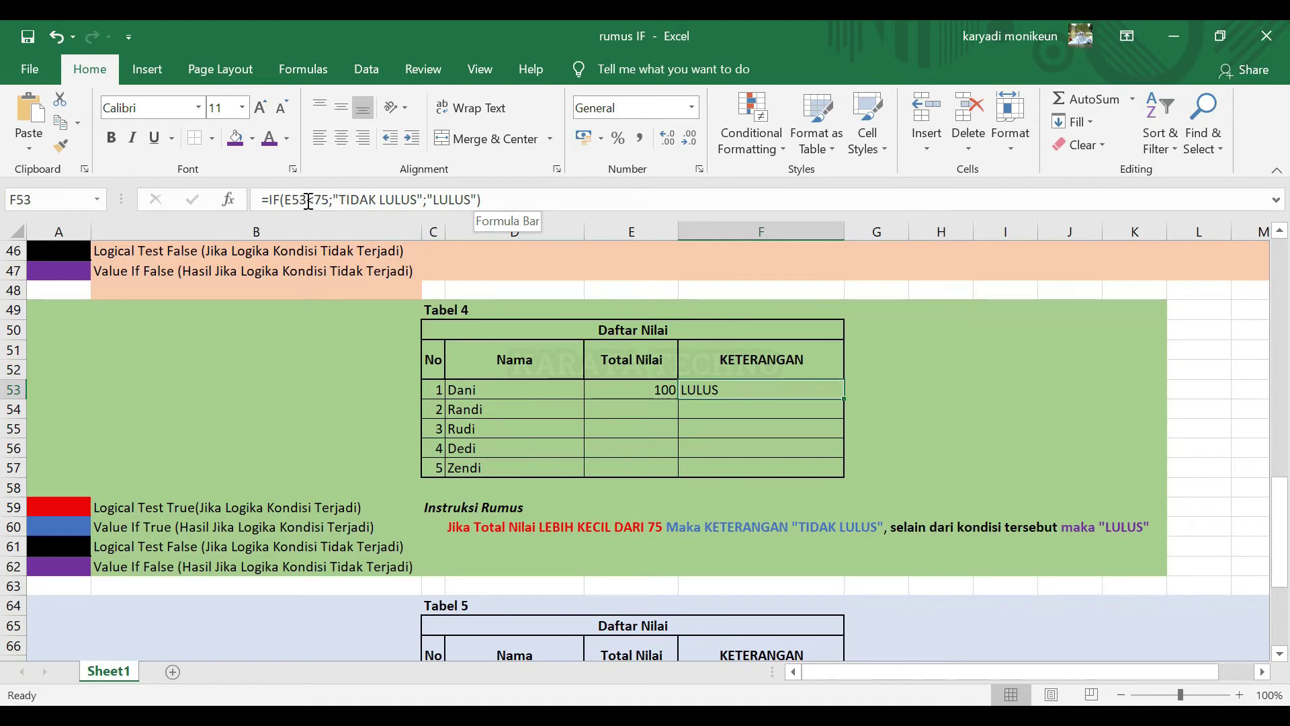
pyautogui.press('Left')
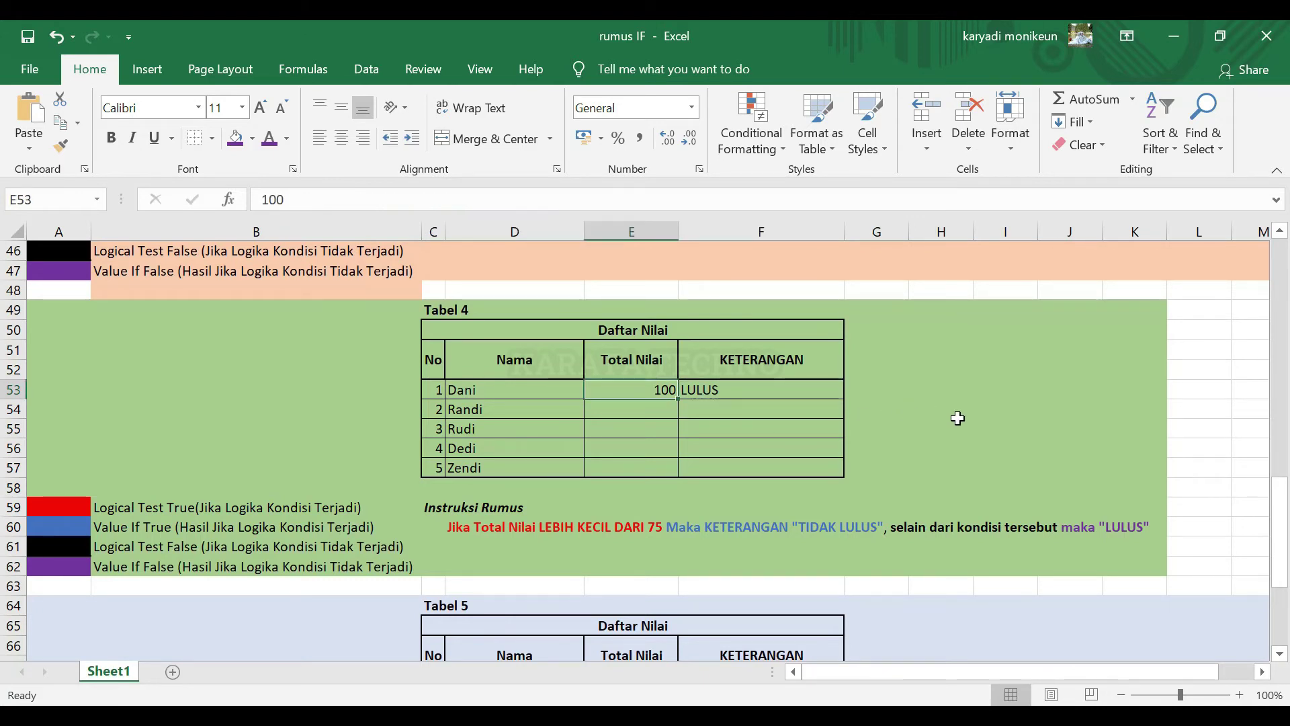
pyautogui.write('30')
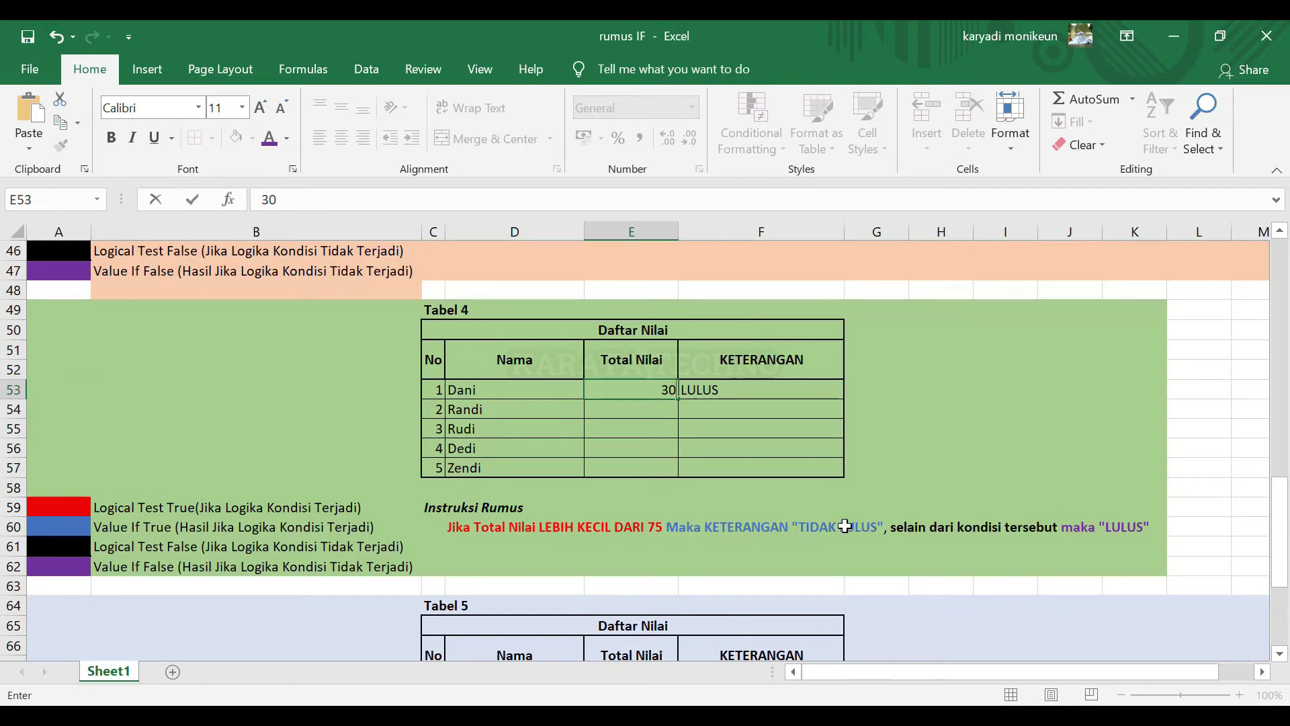
pyautogui.press('Return')
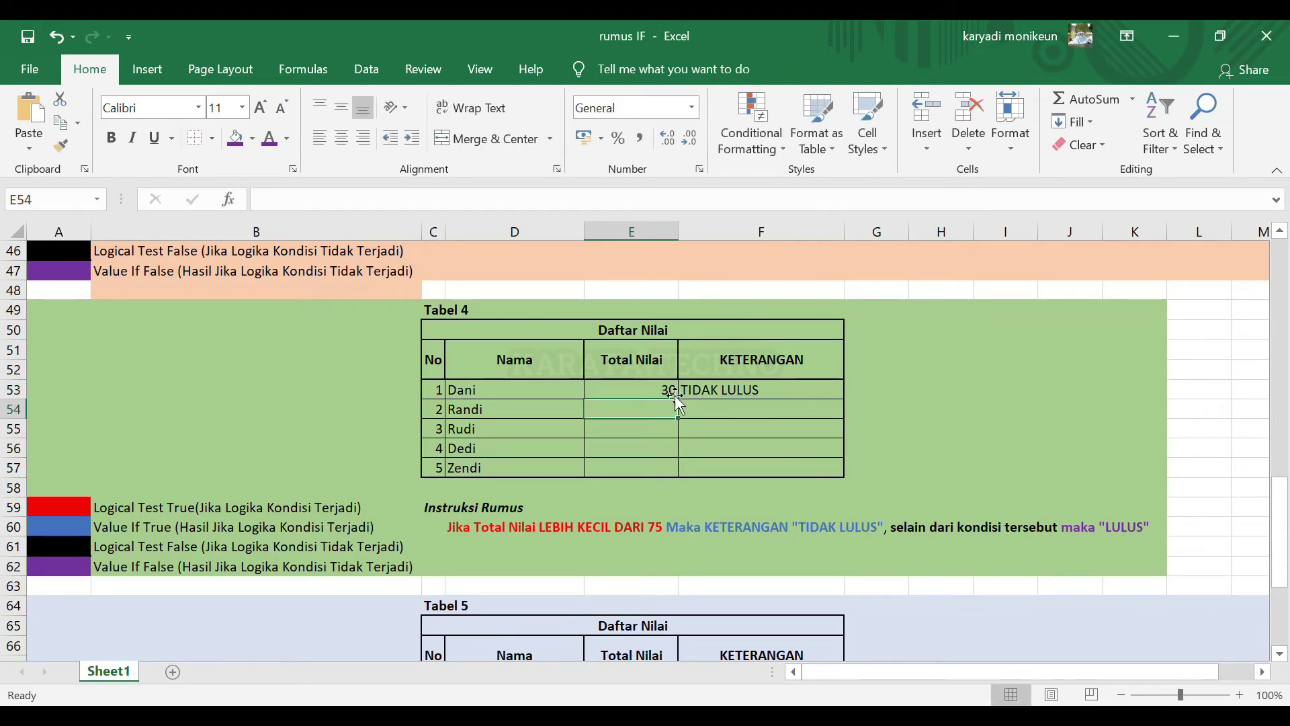
# Set the Total Nilai in cell E53 to 75 to test the threshold score and check it against F53's formula
pyautogui.click(653, 387)
pyautogui.write('75')
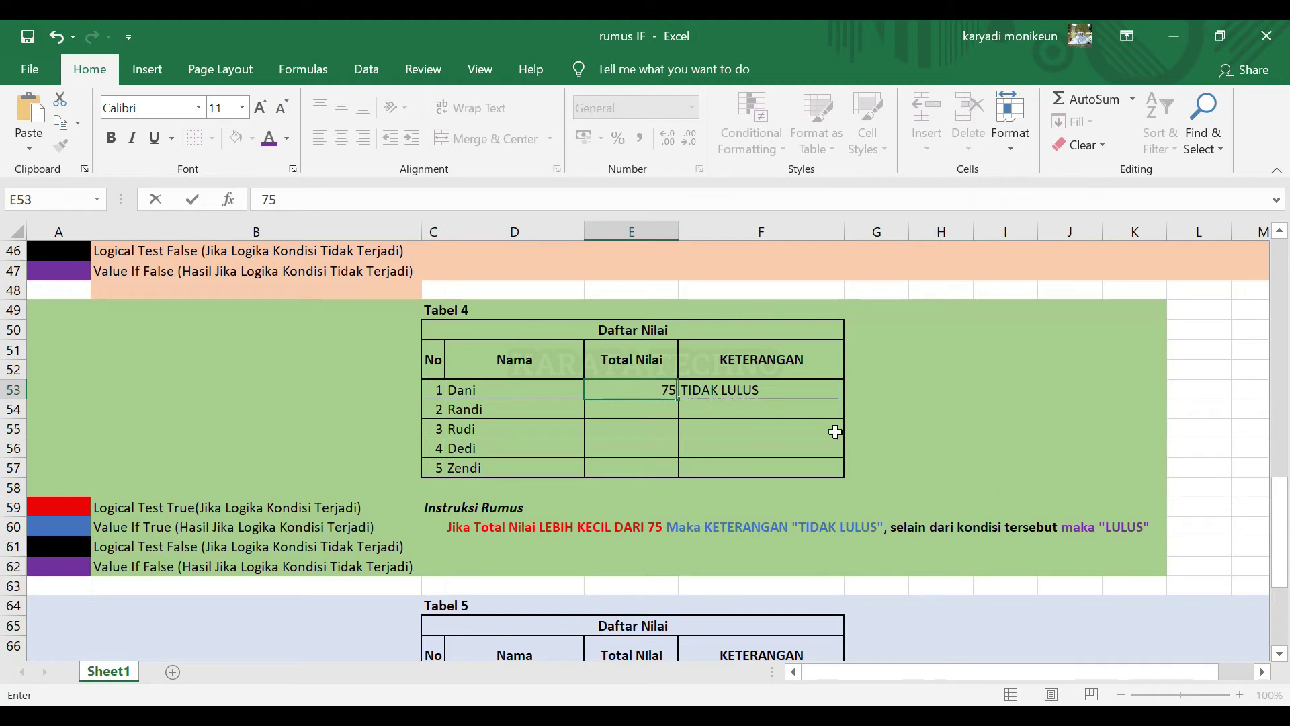
pyautogui.press('Return')
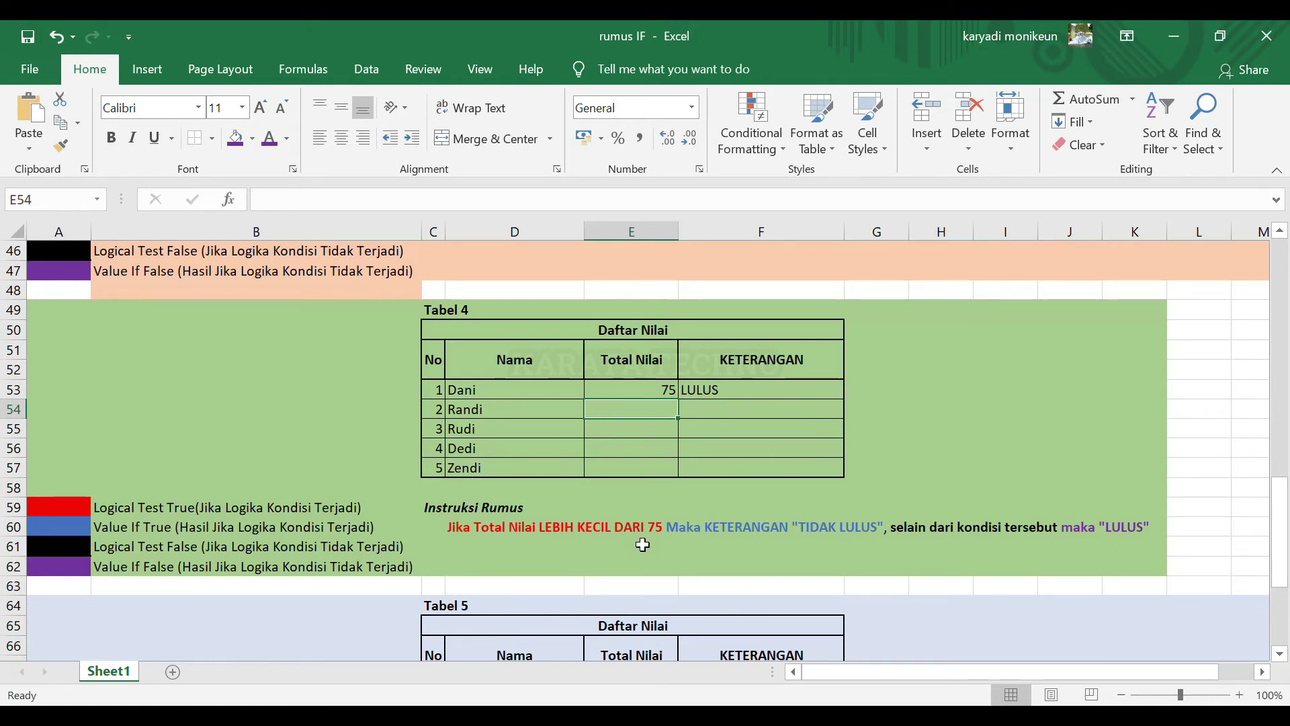
pyautogui.click(687, 390)
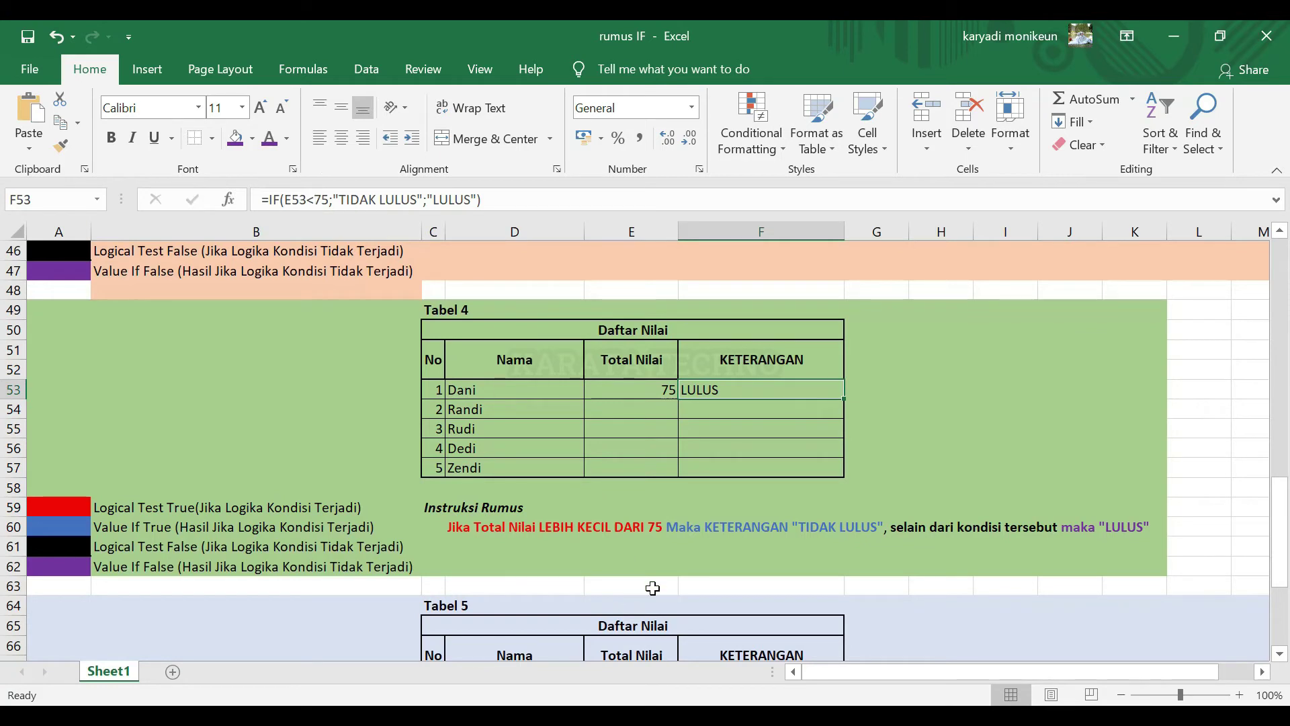
# Compare the formula instructions of Tabel 4 and Tabel 5 and review the threshold results in Tabel 2, Tabel 3 and Tabel 4
pyautogui.scroll(-2, 794, 570)
pyautogui.scroll(-3, 794, 571)
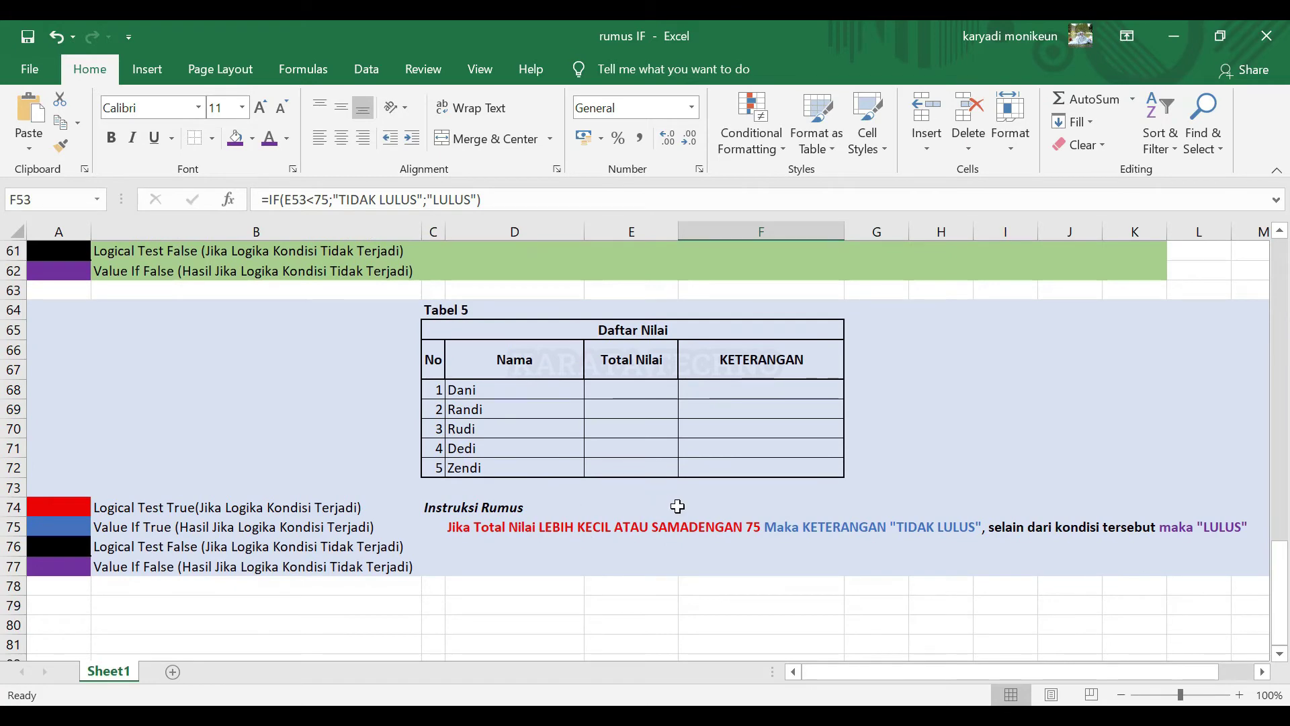
pyautogui.scroll(3, 672, 507)
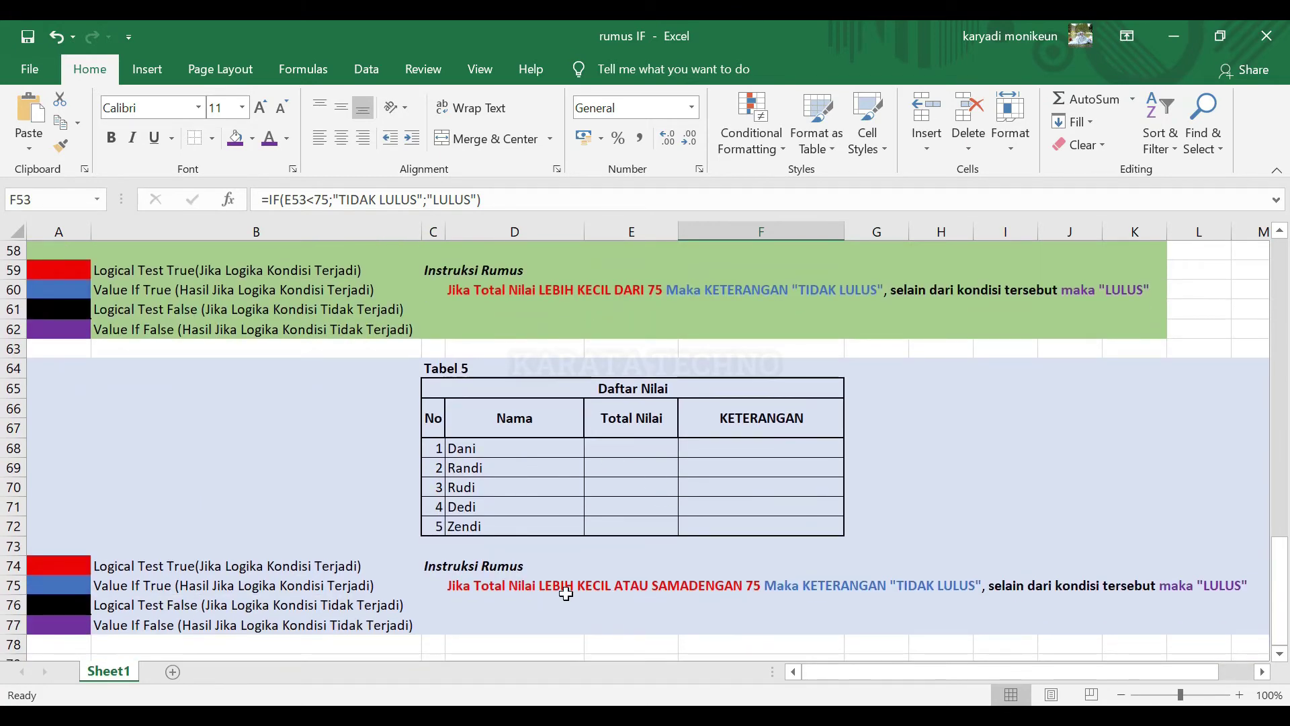
pyautogui.scroll(2, 616, 482)
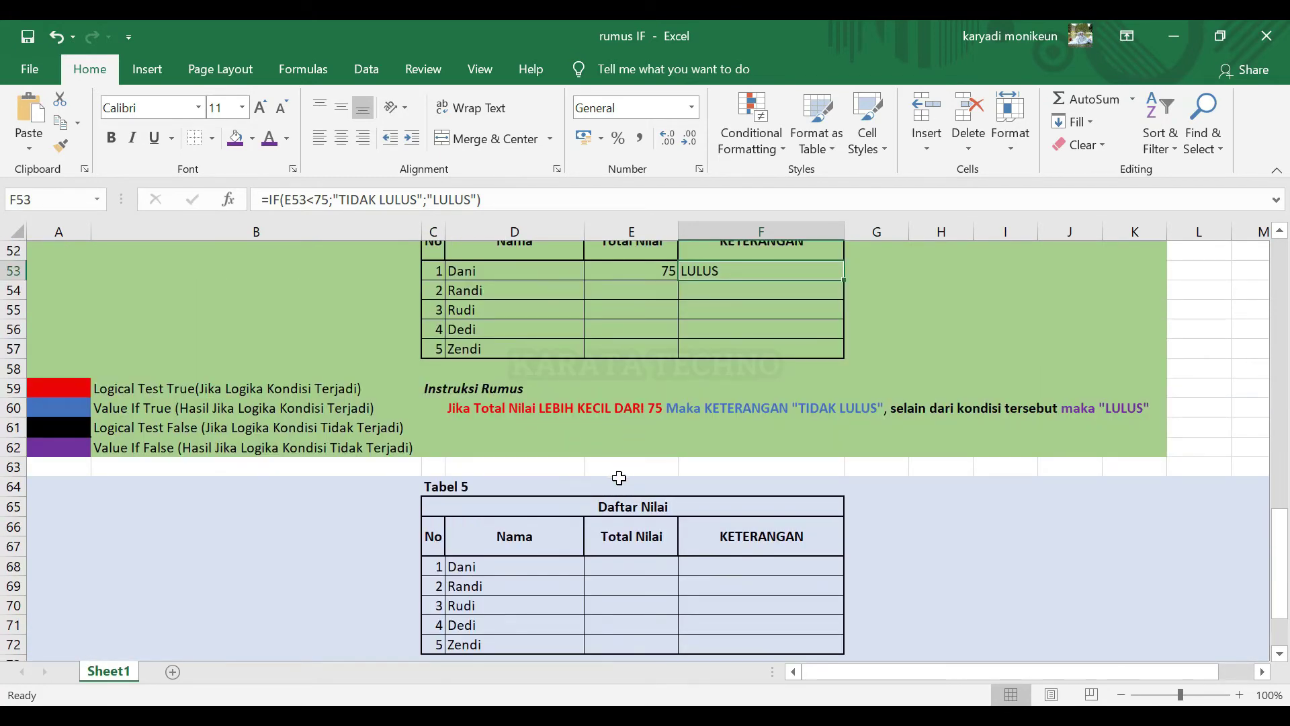
pyautogui.scroll(-2, 616, 477)
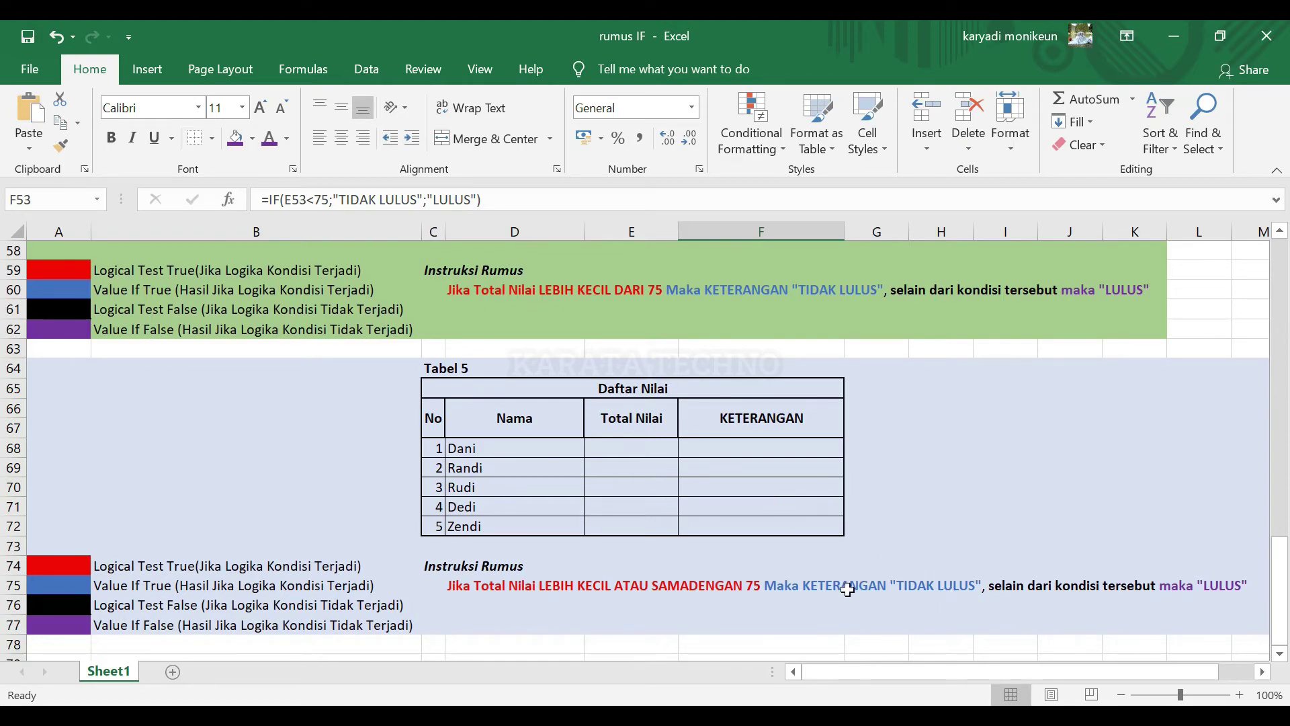
pyautogui.scroll(12, 715, 591)
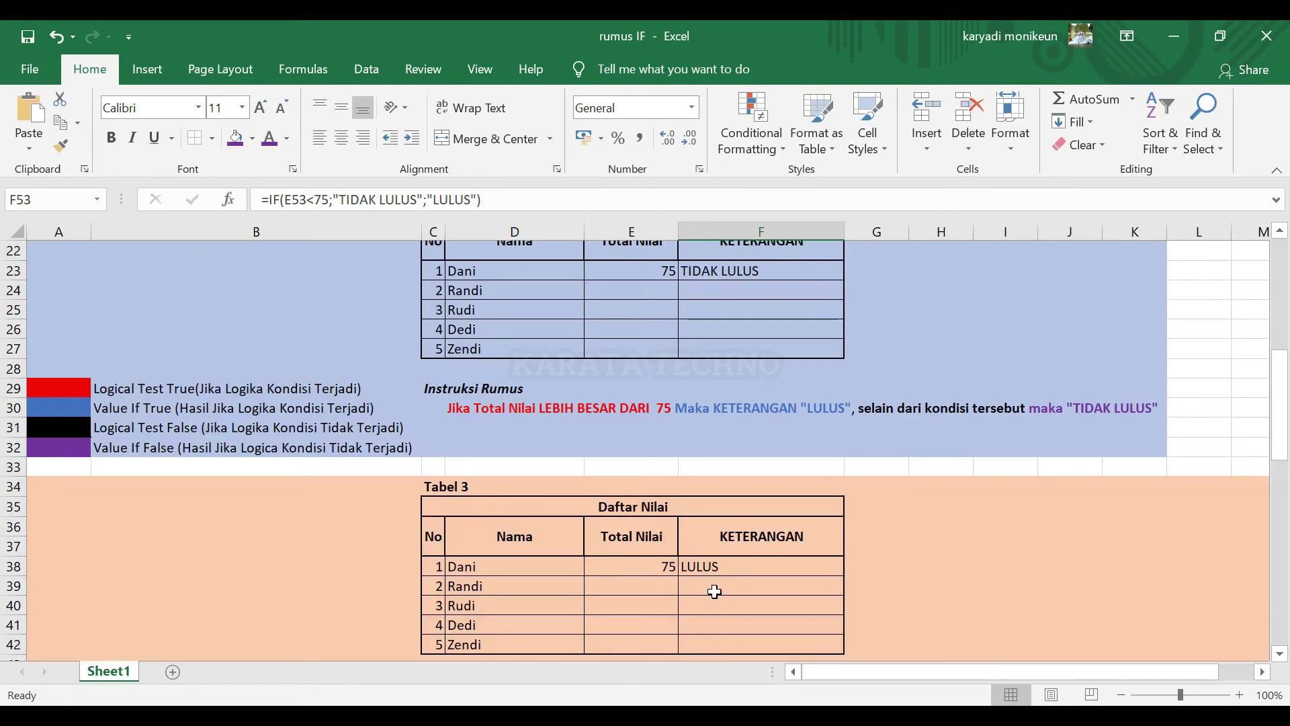
pyautogui.scroll(2, 651, 452)
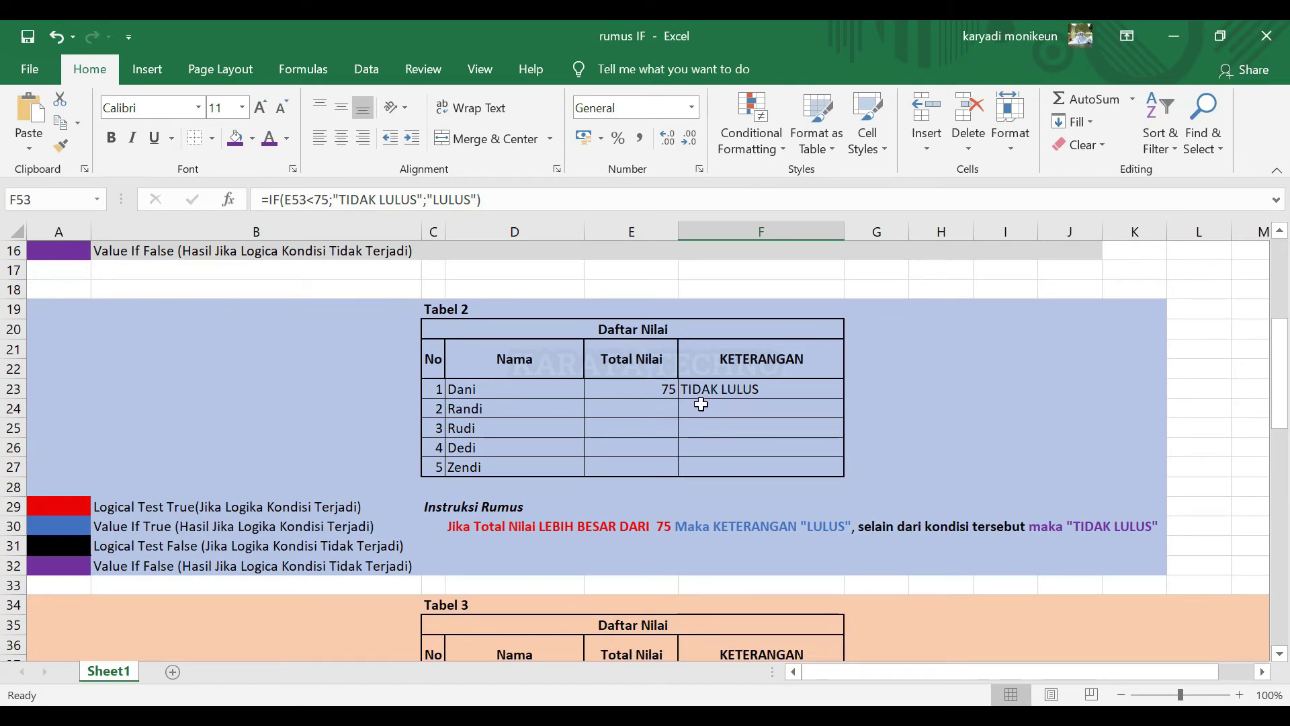
pyautogui.scroll(-1, 624, 536)
pyautogui.scroll(-17, 625, 535)
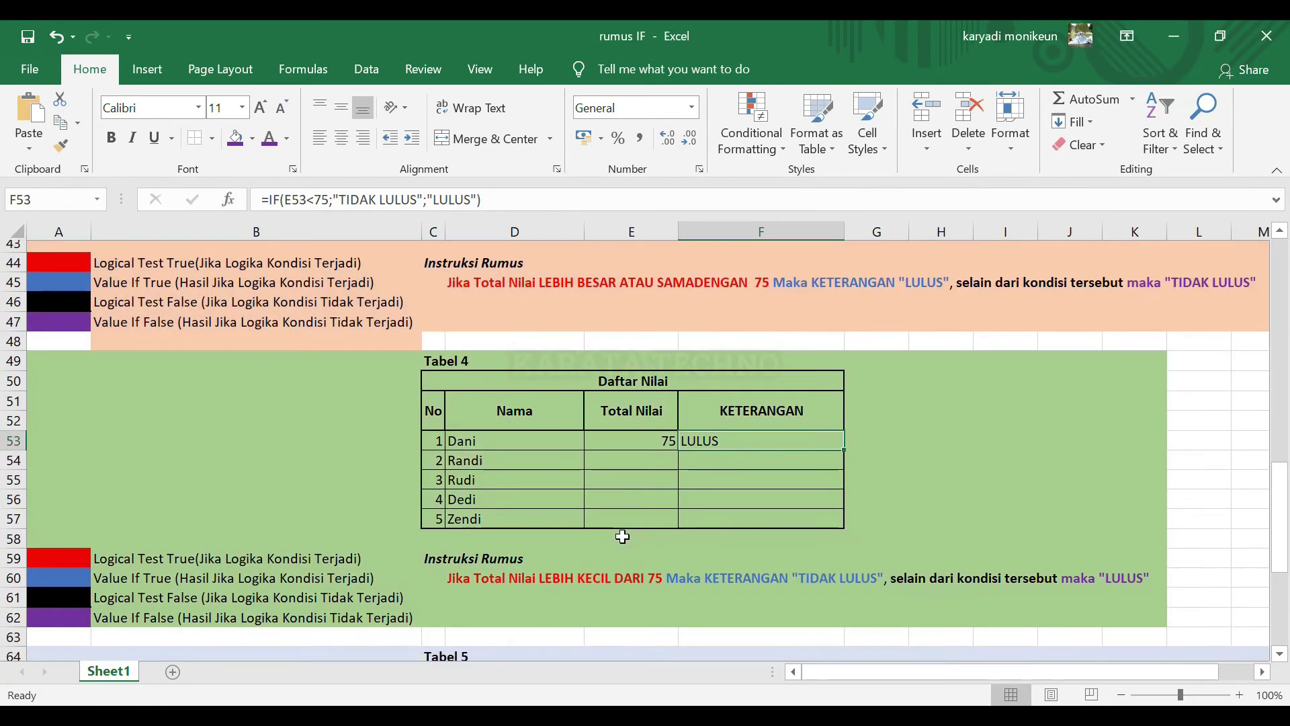
pyautogui.scroll(2, 833, 490)
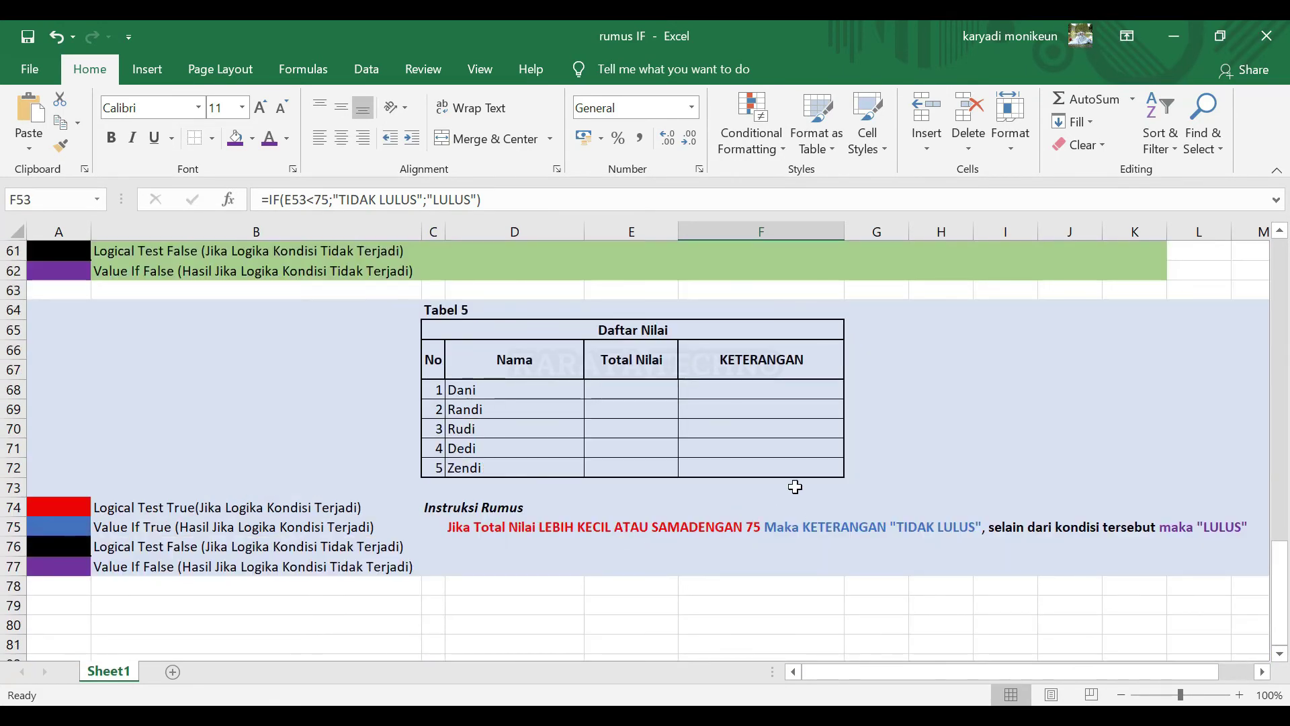
# Start an IF formula in Tabel 5's cell F68 with the logical test E68<=75
pyautogui.click(763, 389)
pyautogui.write('=')
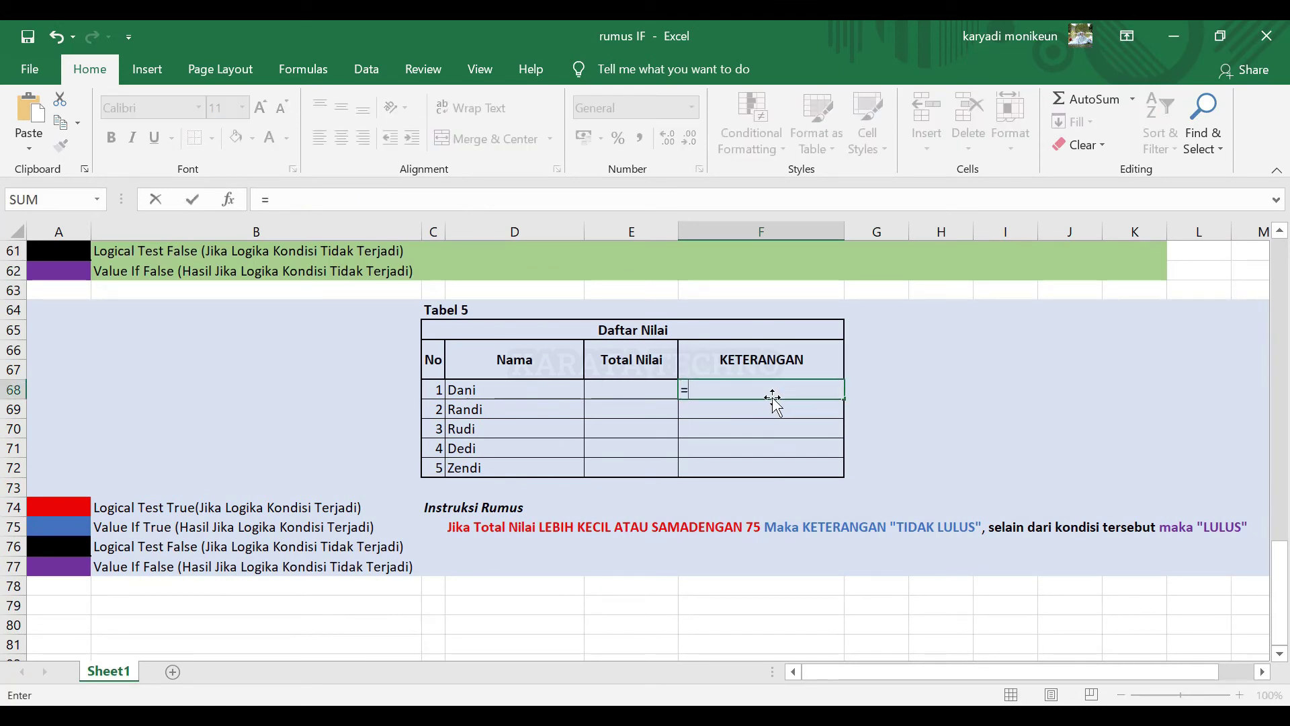
pyautogui.write('IF(')
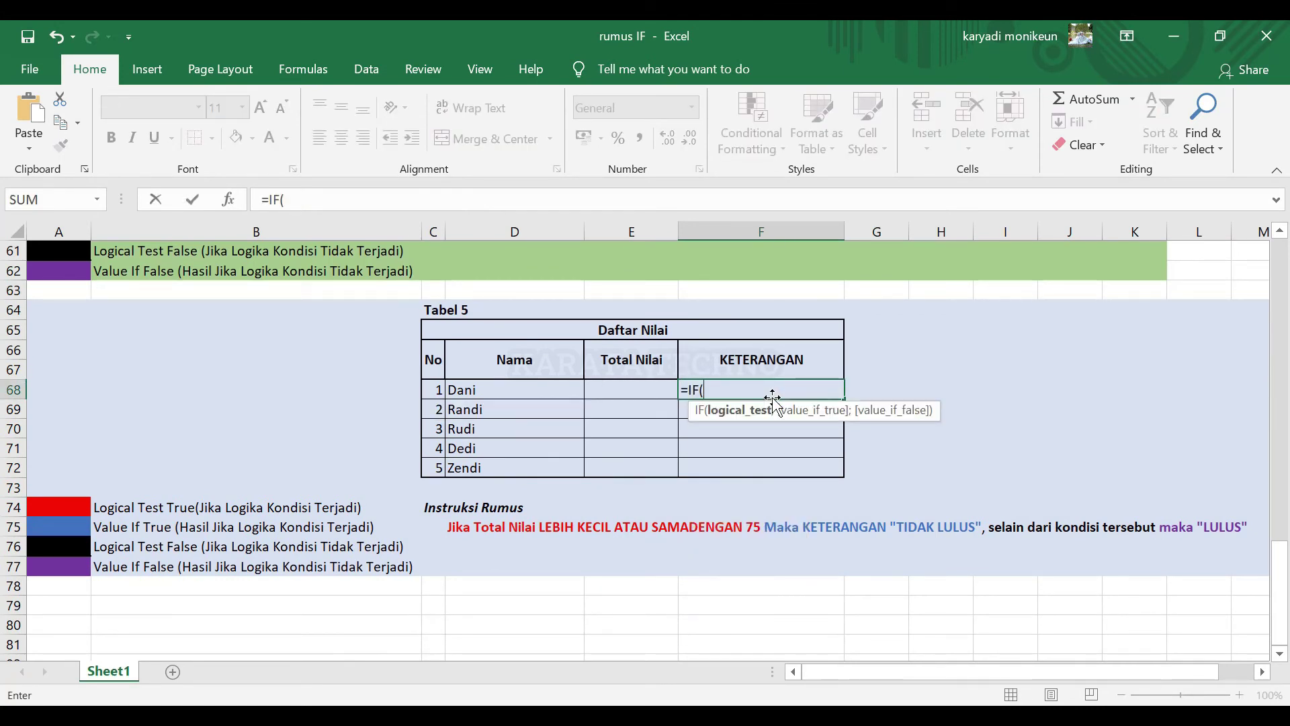
pyautogui.click(642, 391)
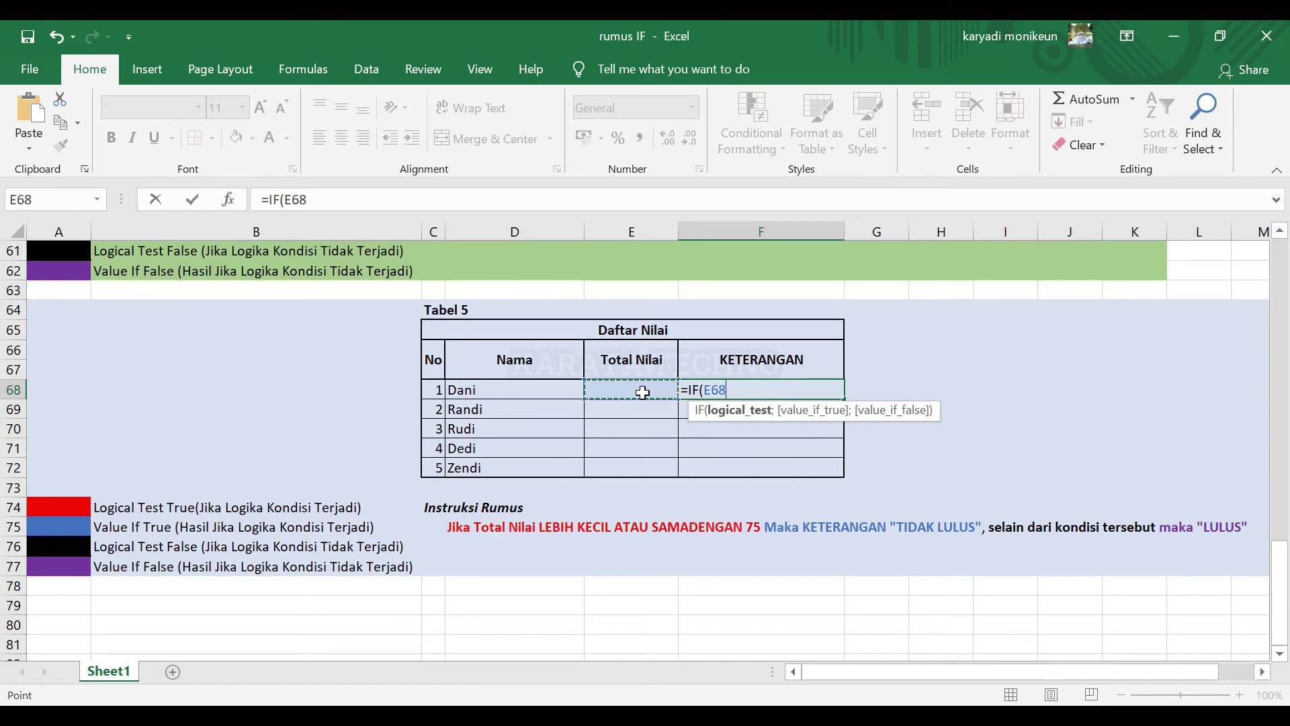
pyautogui.write('<')
pyautogui.write('=7')
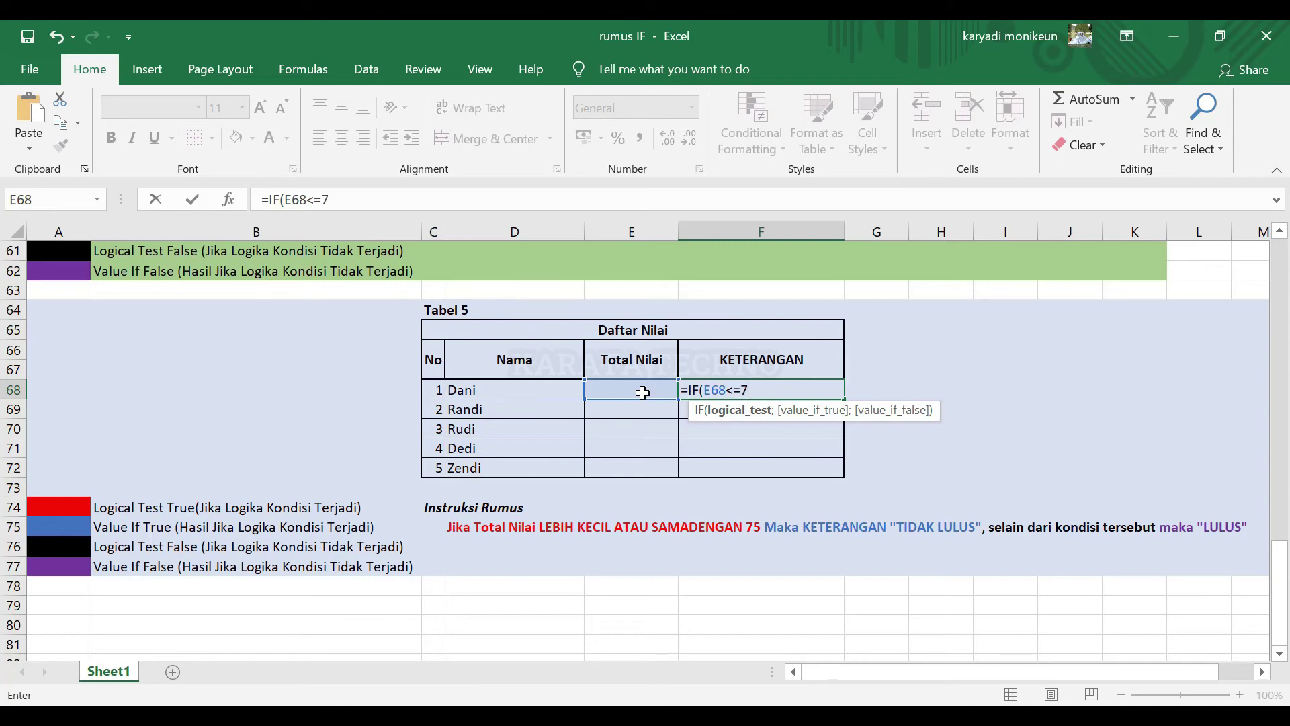
pyautogui.write('5;')
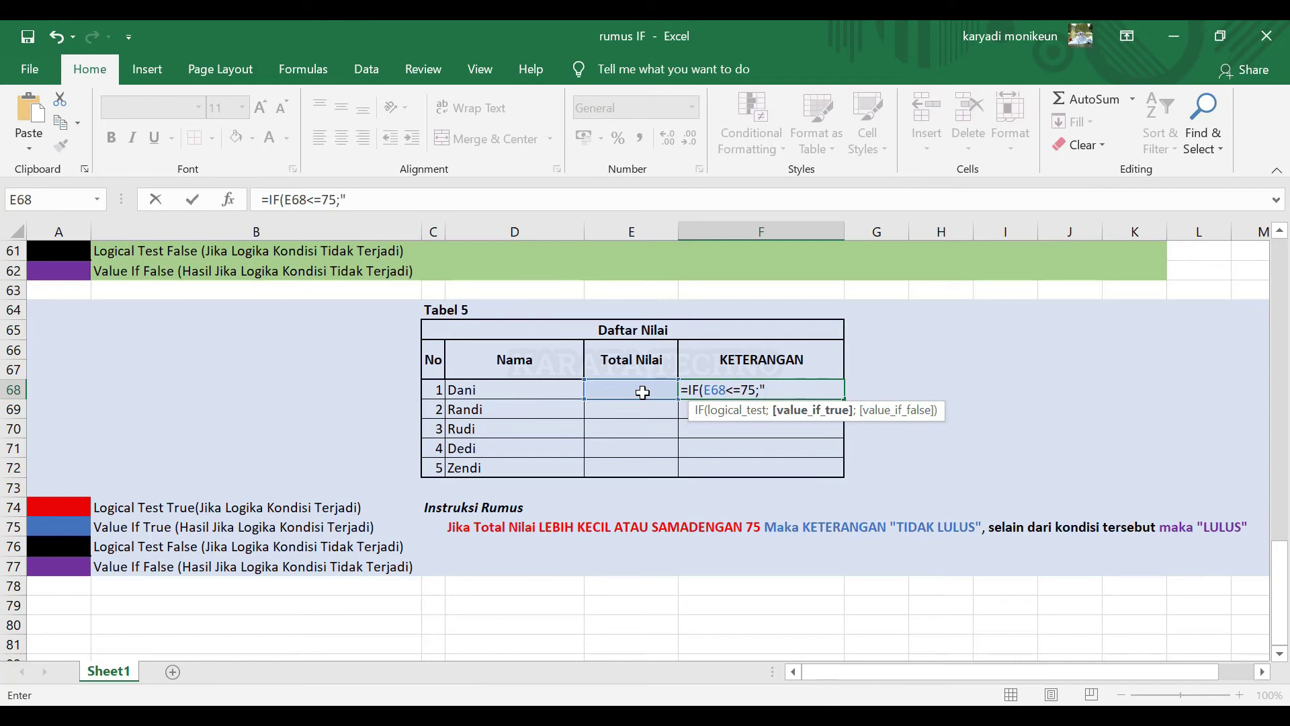
# Complete the IF formula in F68 with "TIDAK LULUS" as the true value and "LULUS" as the false value
pyautogui.write('"TIDAL')
pyautogui.press('BackSpace')
pyautogui.write('K LULUS')
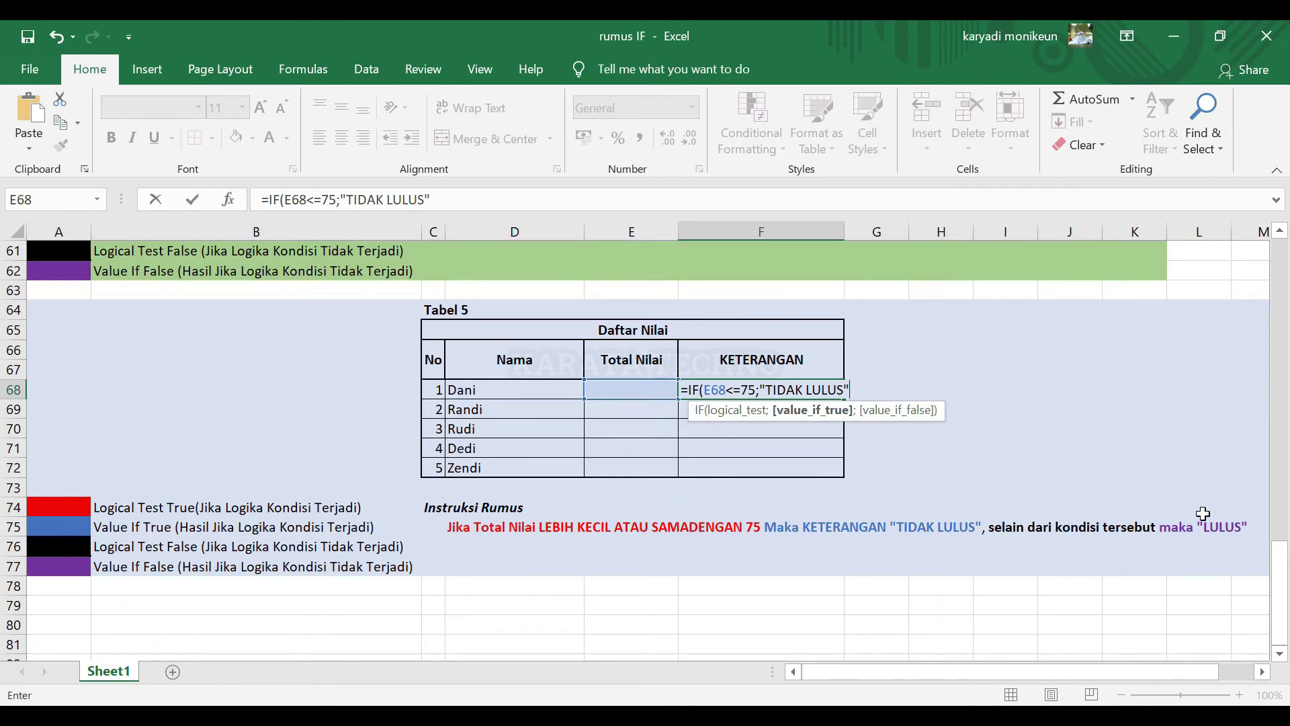
pyautogui.write('";')
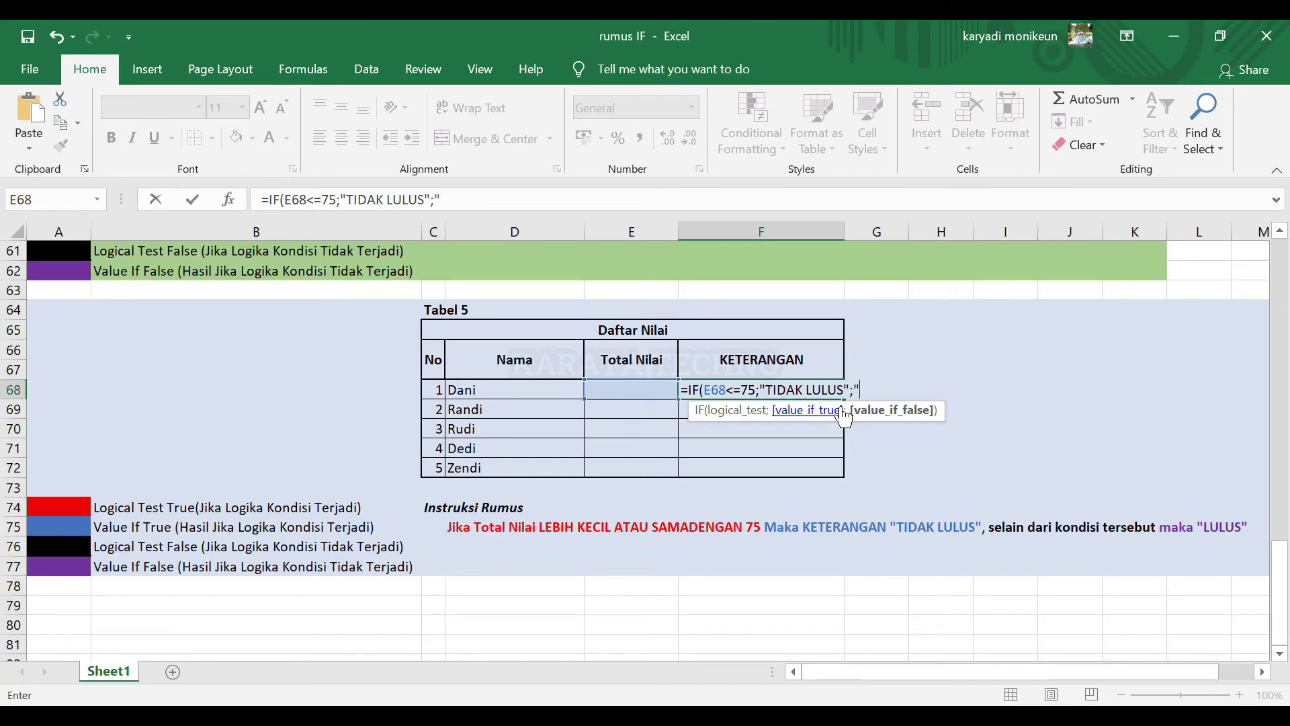
pyautogui.write('"LULUS')
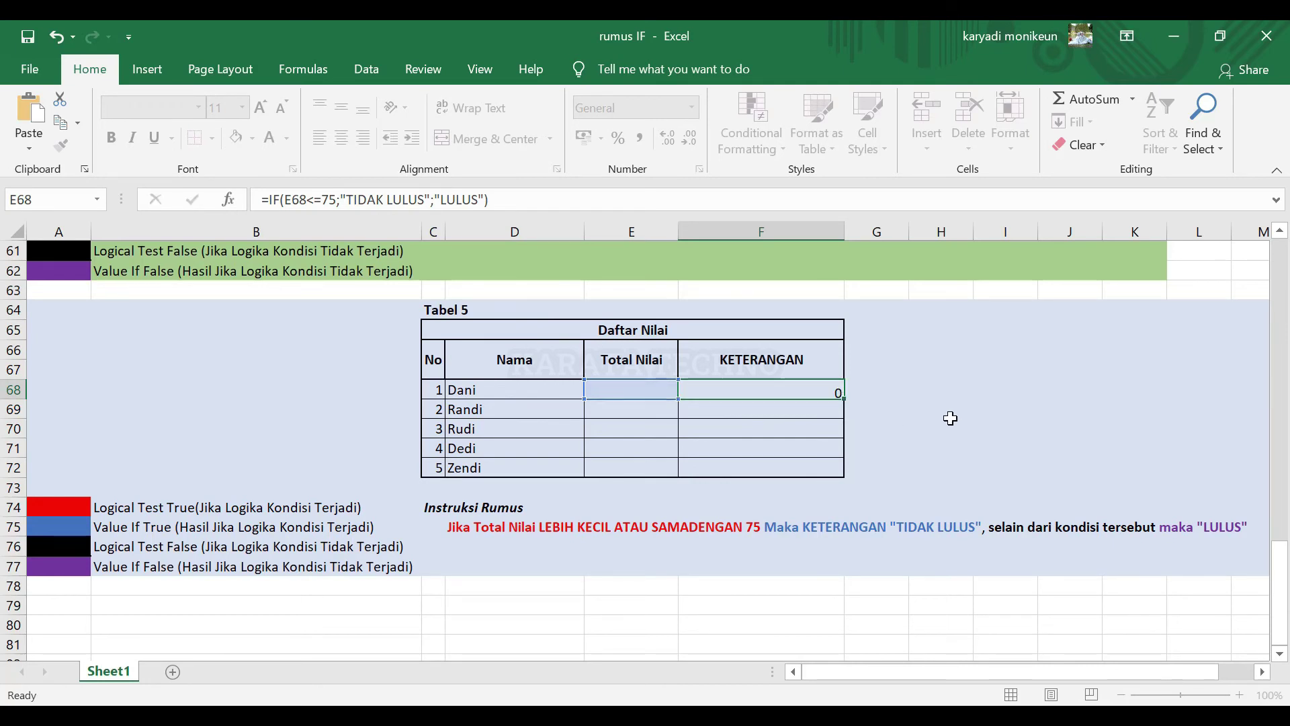
pyautogui.press('Return')
# Test Tabel 5's formula by setting the Total Nilai in cell E68 to 100 and then to 50
pyautogui.click(647, 388)
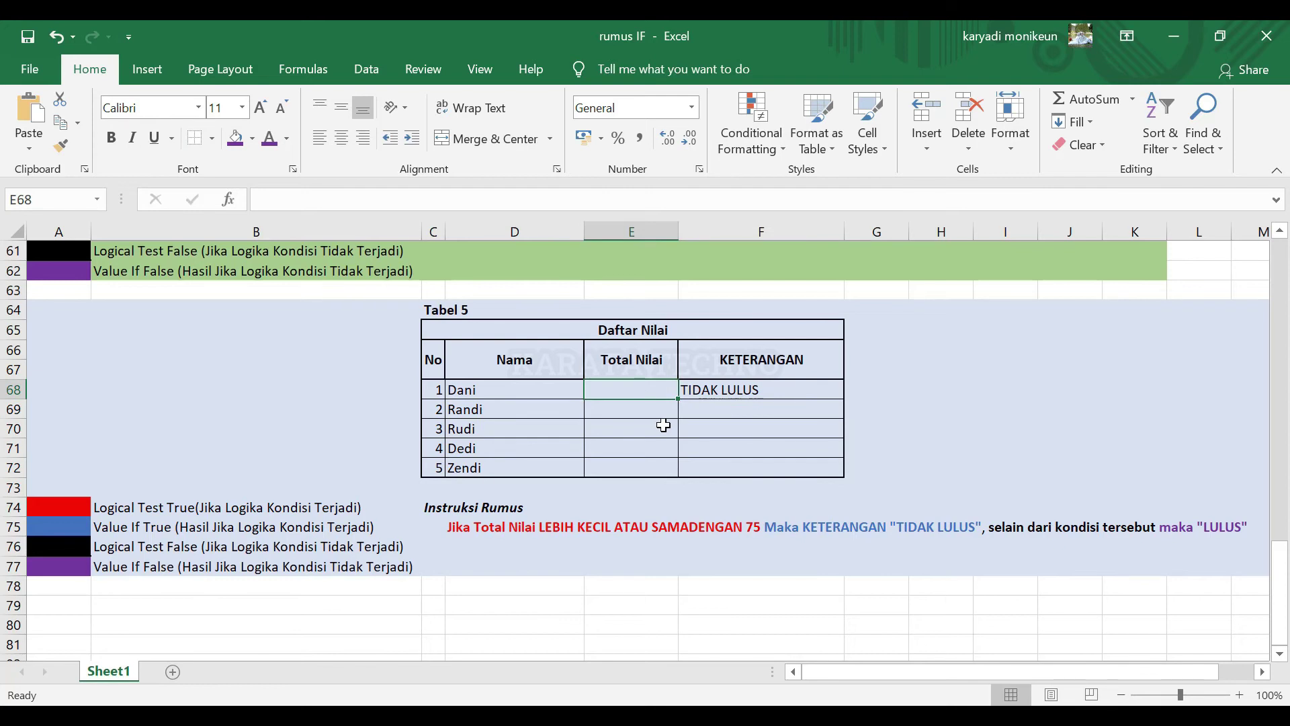
pyautogui.write('100')
pyautogui.press('Return')
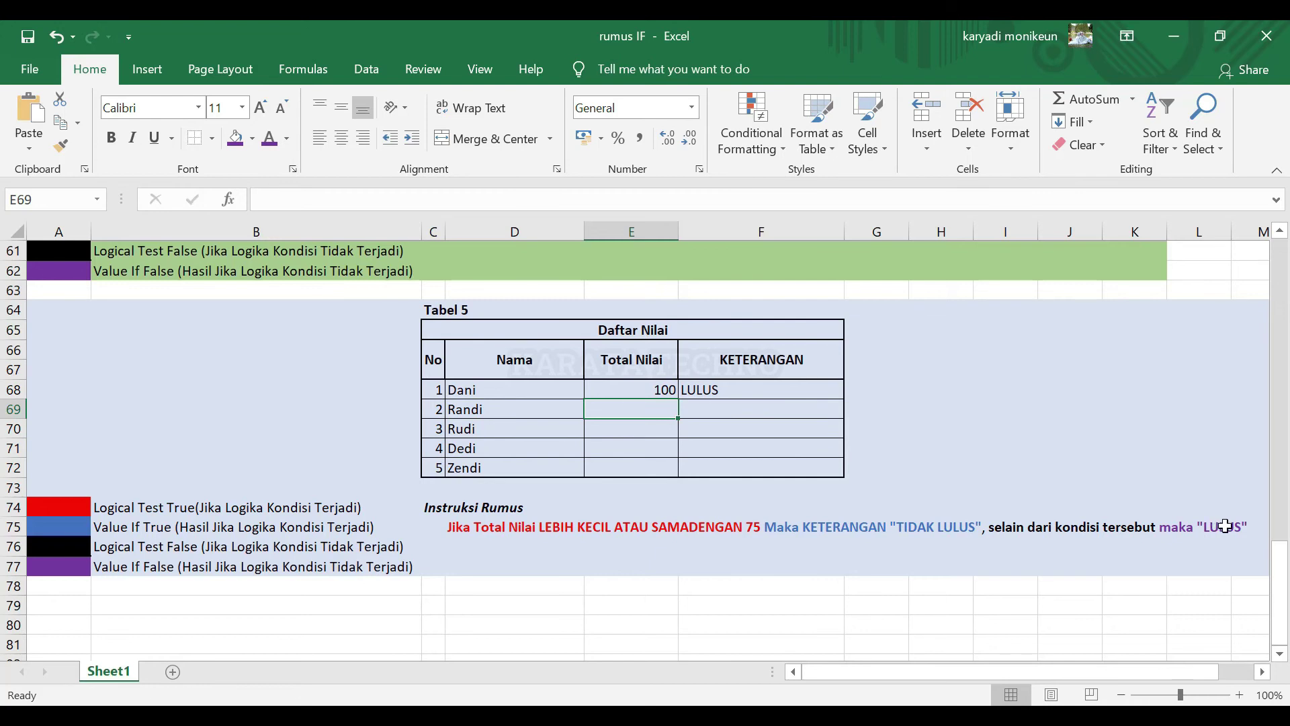
pyautogui.click(664, 391)
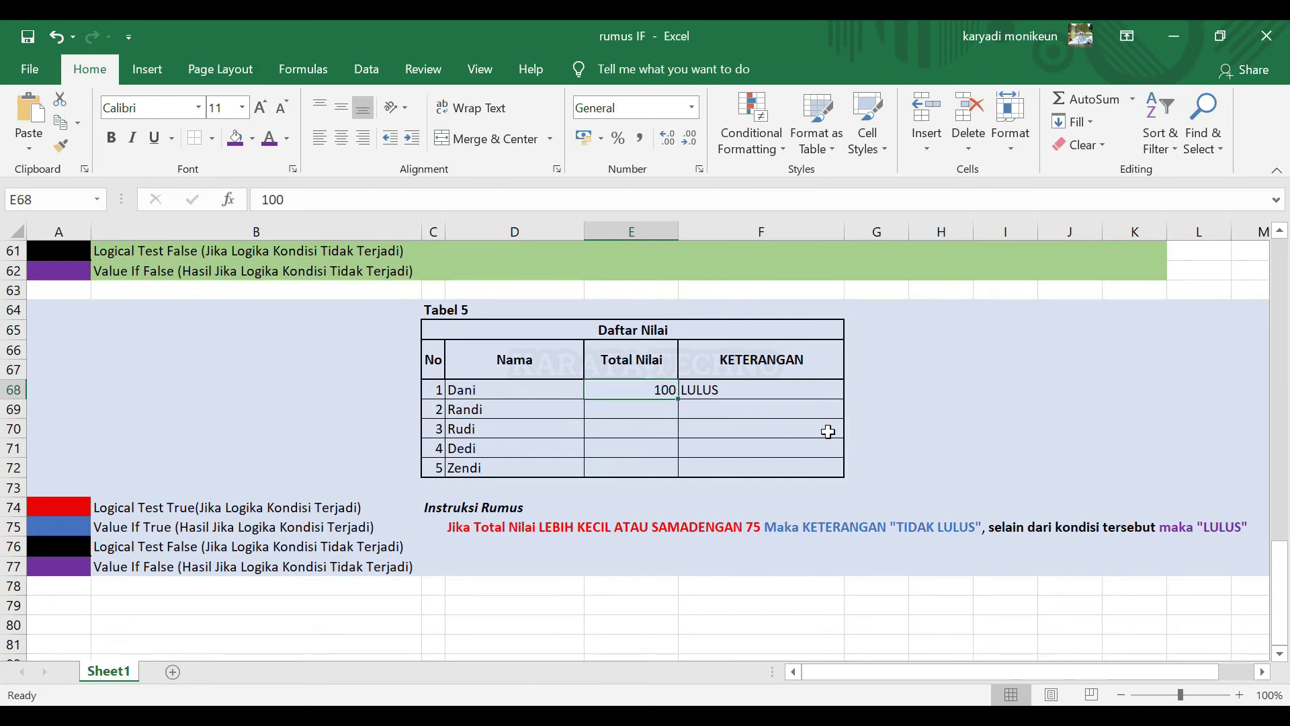
pyautogui.write('50')
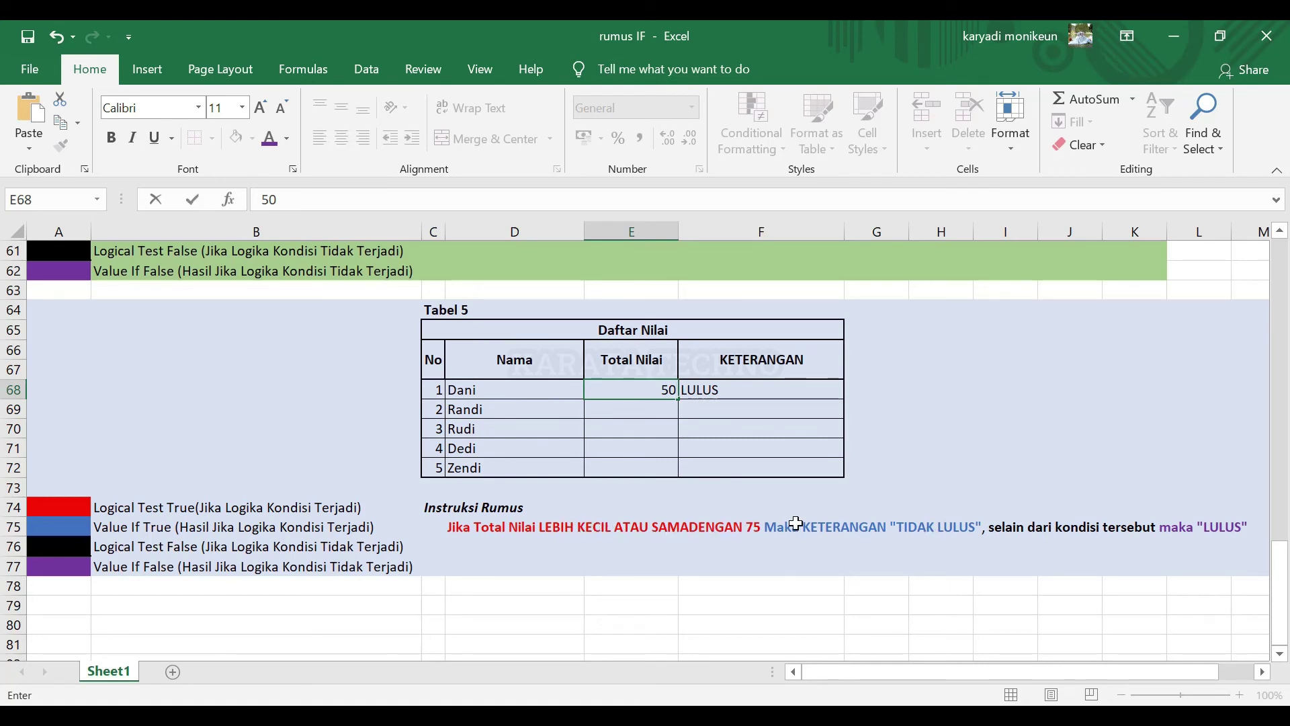
pyautogui.press('Return')
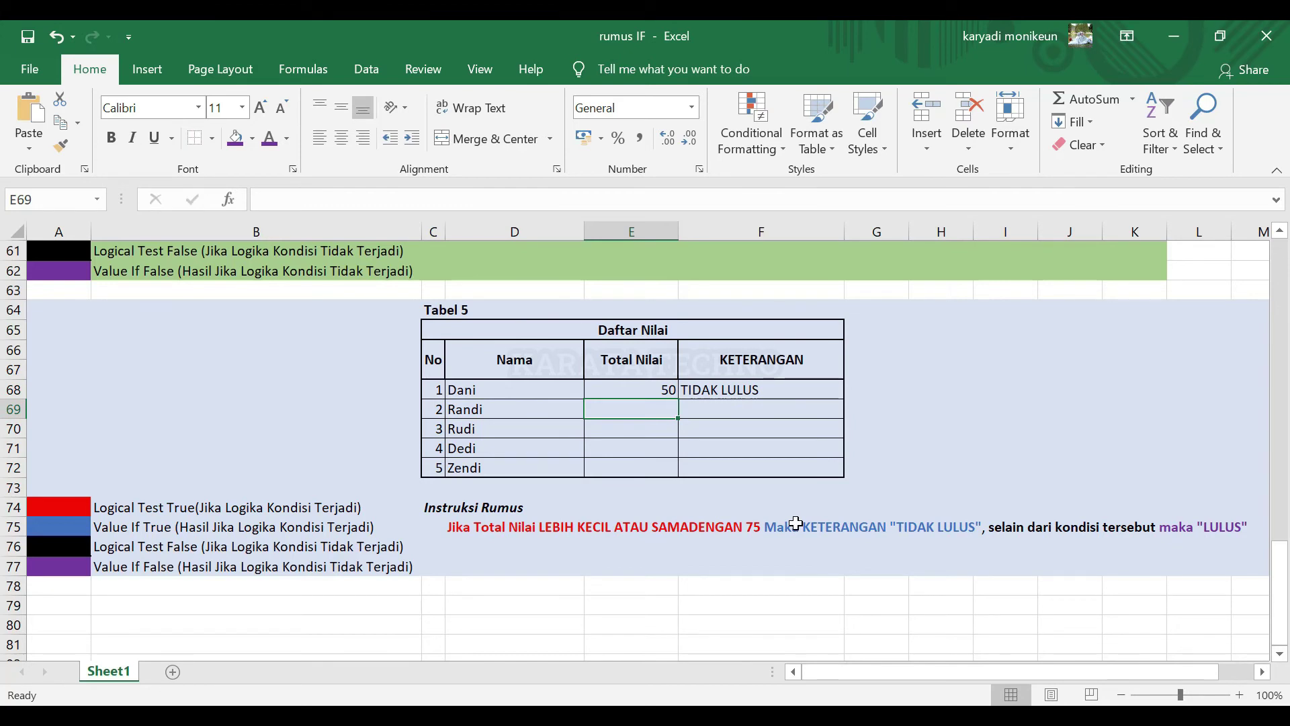
# Test the threshold in Tabel 5 by setting cell E68 to 75 and then to 76
pyautogui.click(656, 387)
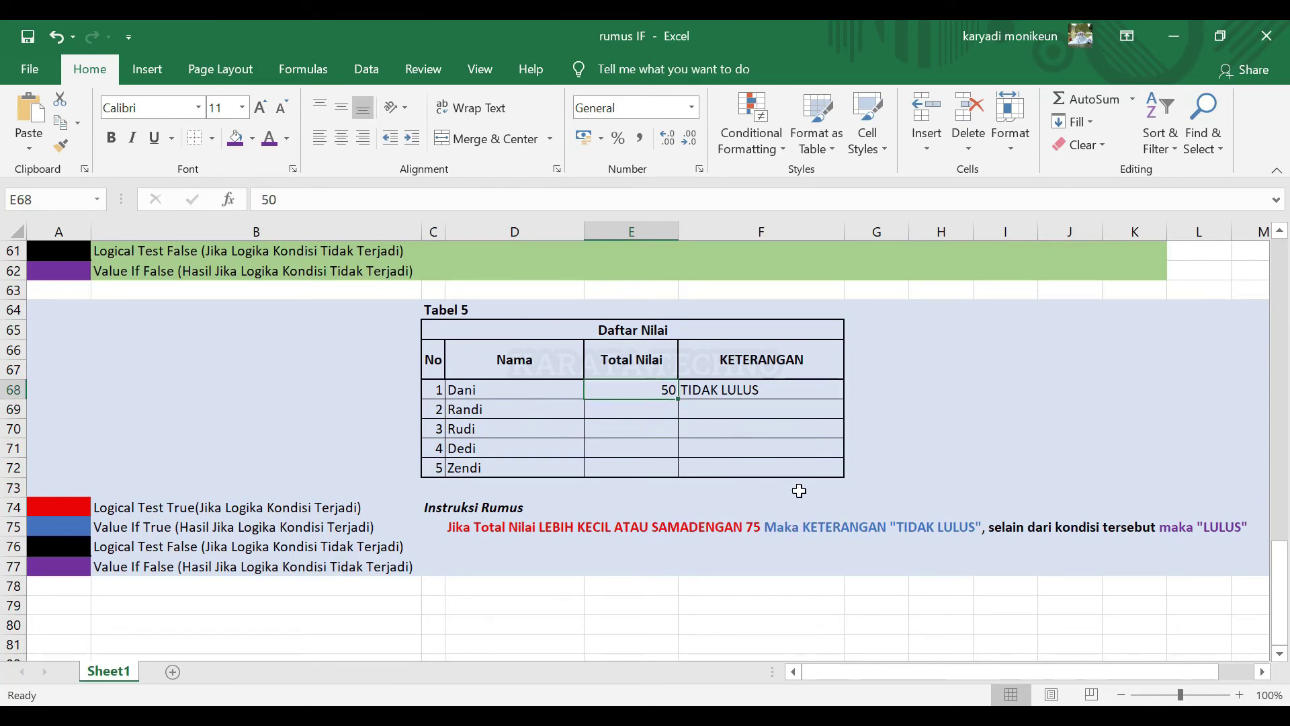
pyautogui.write('7')
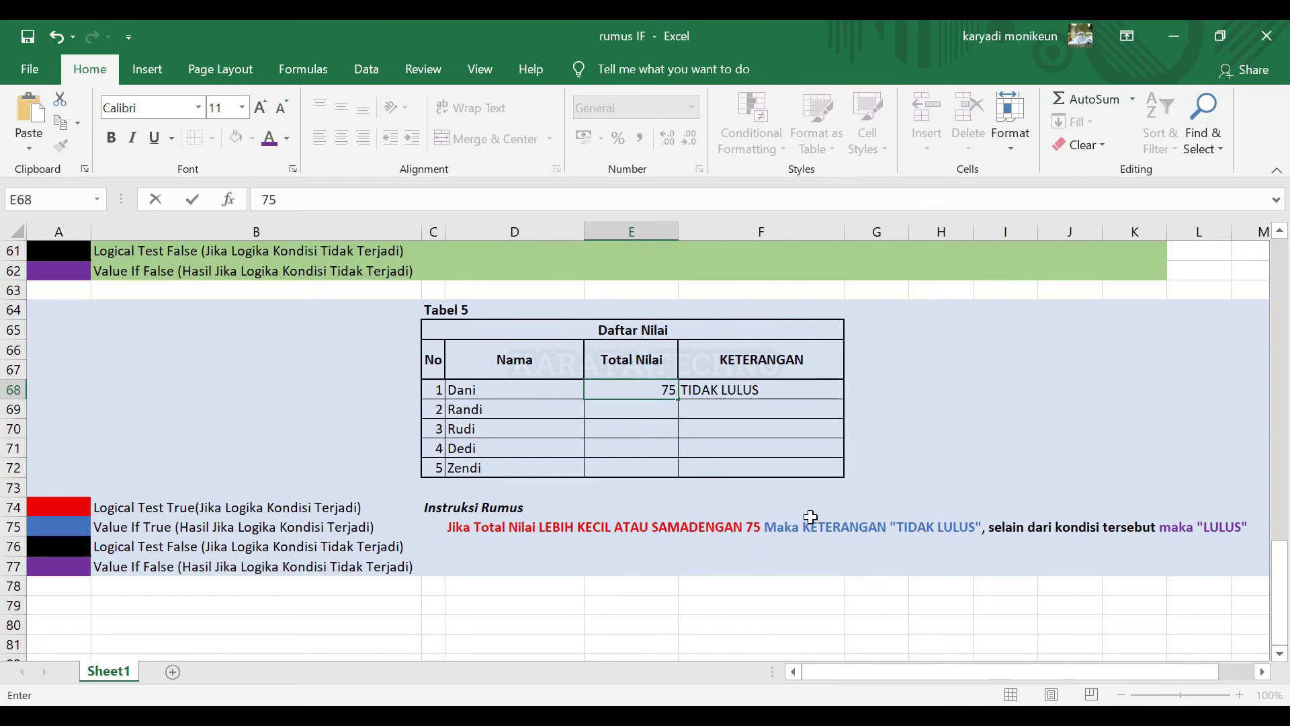
pyautogui.press('Return')
pyautogui.click(662, 389)
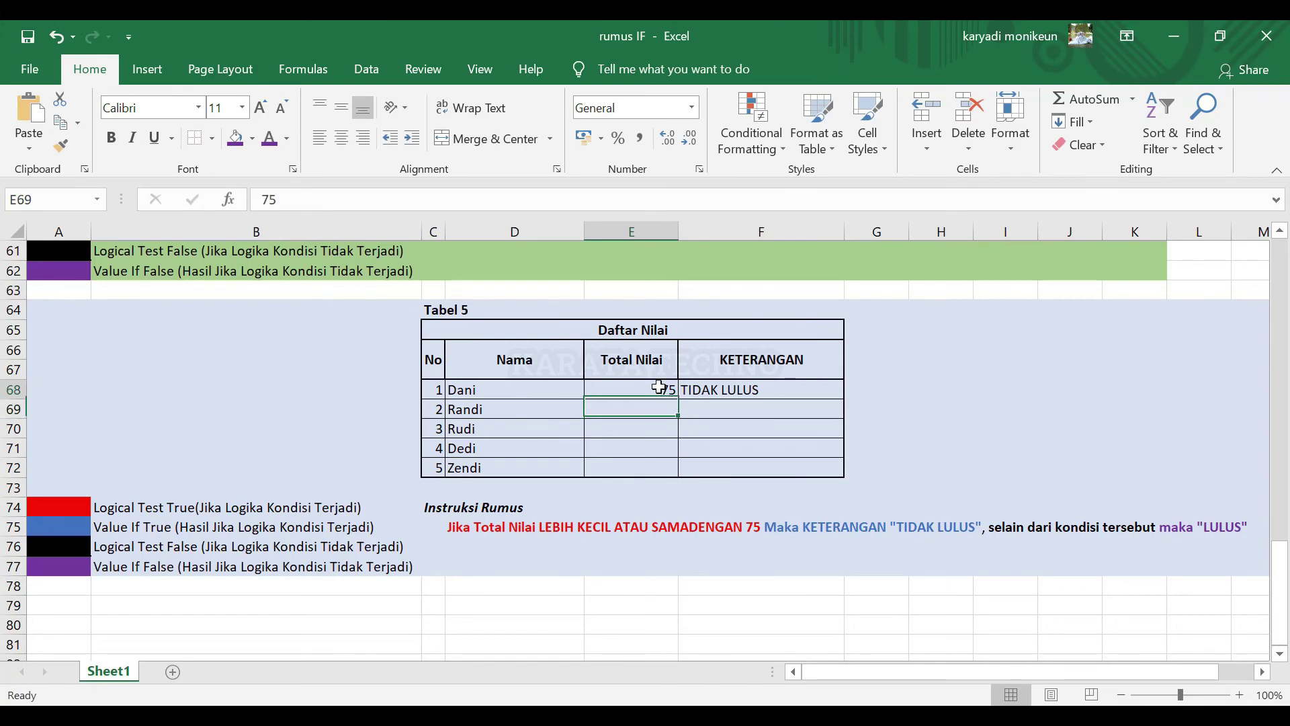
pyautogui.write('76')
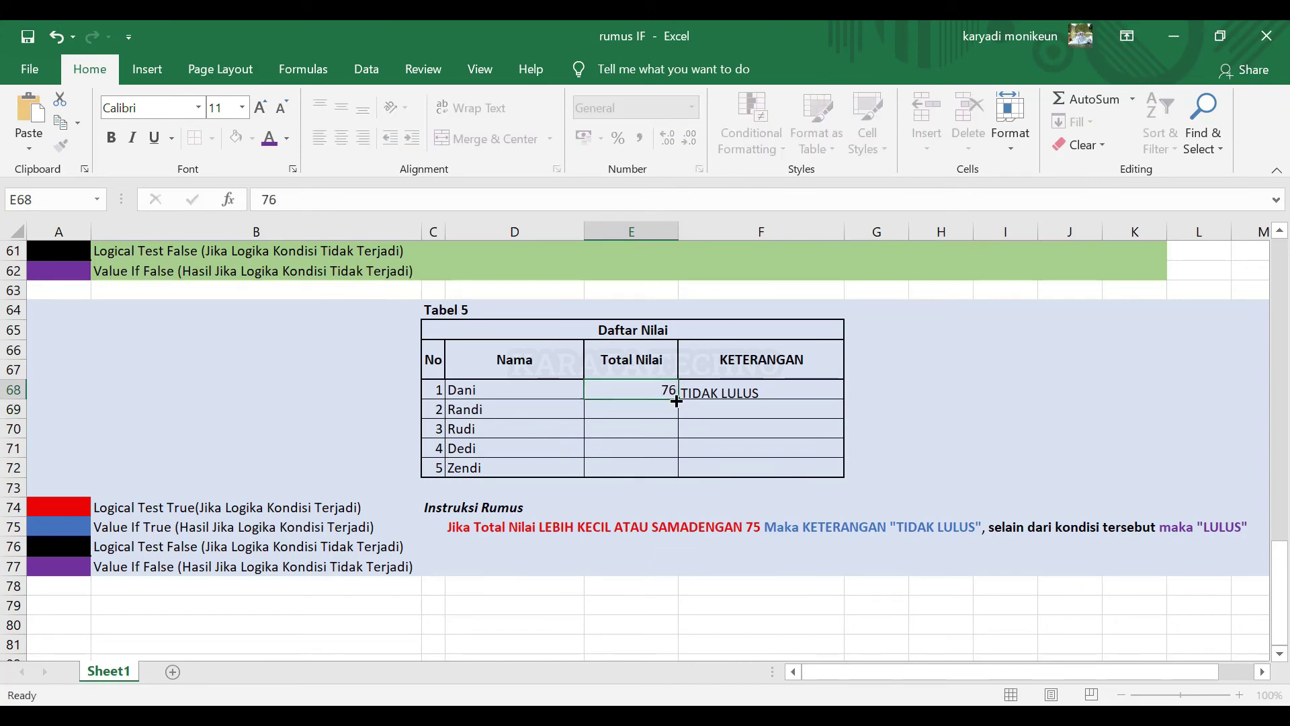
pyautogui.press('Return')
# Set the Total Nilai in cell E68 to 74 to test a score just below the threshold
pyautogui.click(657, 383)
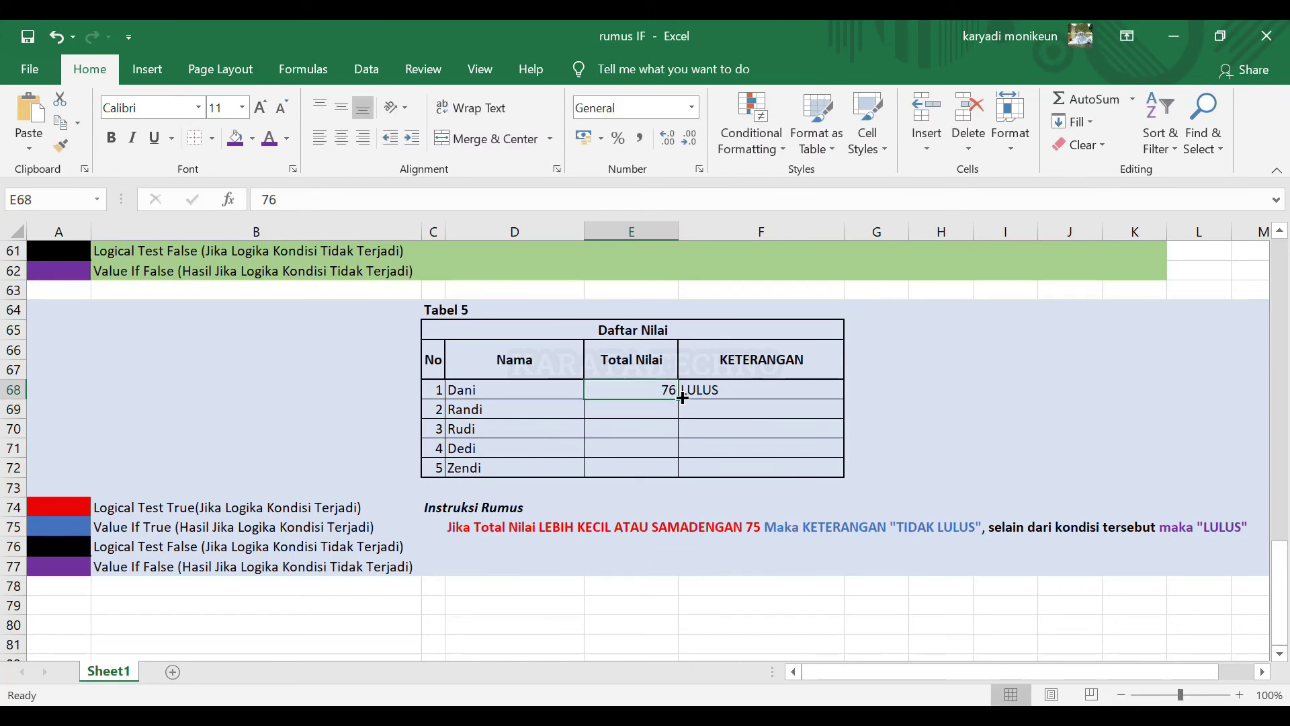
pyautogui.write('7')
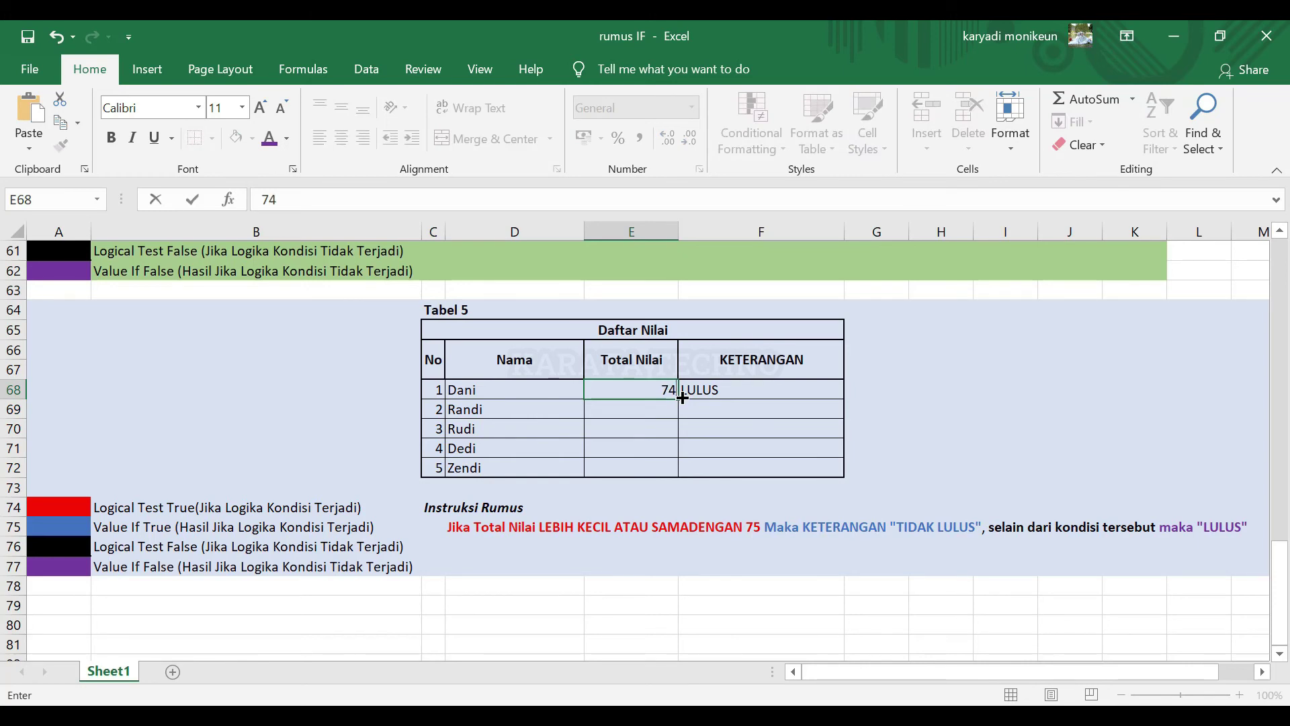
pyautogui.press('Return')
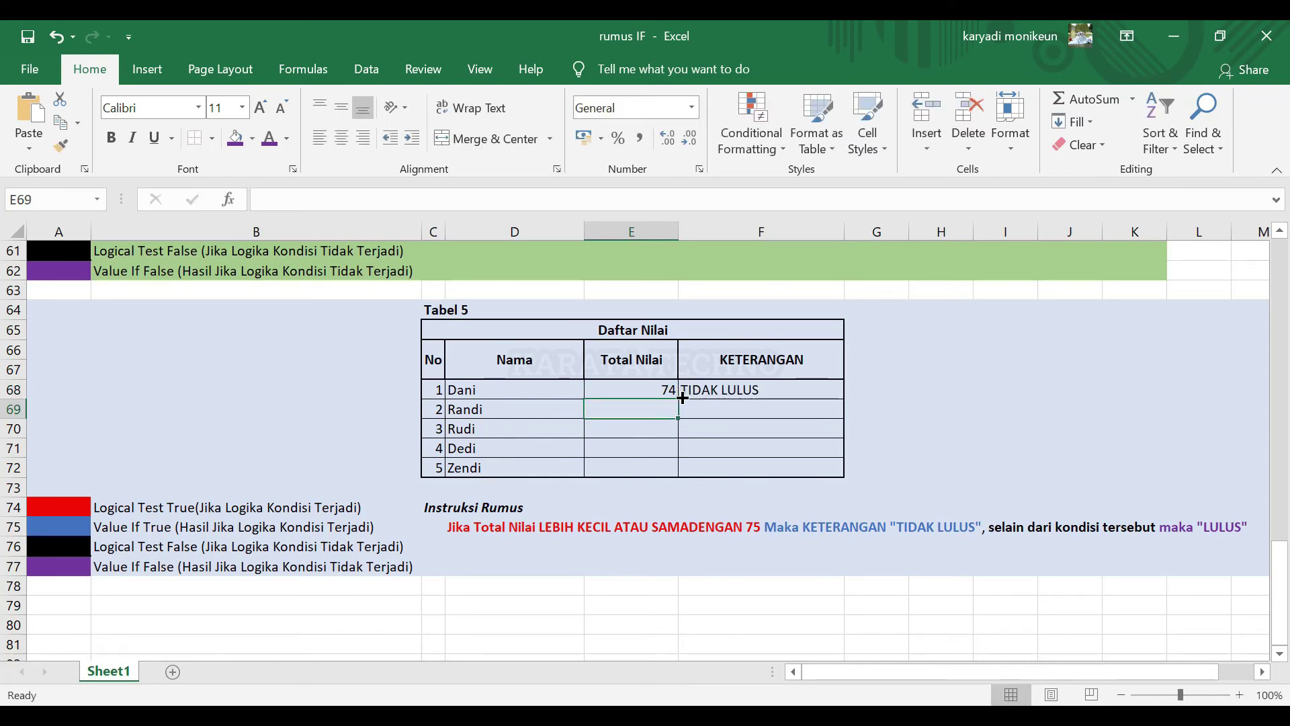
# Fill the KETERANGAN formula of Tabel 1 from F7 down to F11
pyautogui.scroll(11, 736, 463)
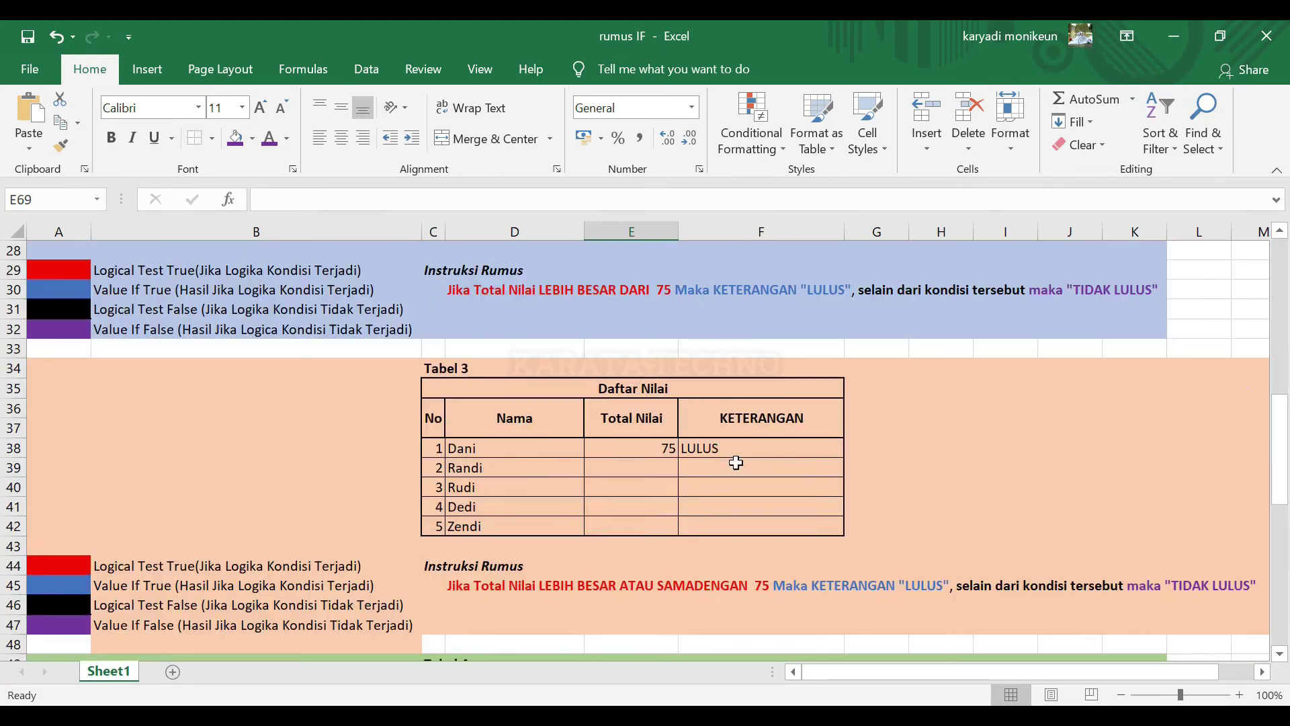
pyautogui.scroll(9, 737, 463)
pyautogui.click(806, 383)
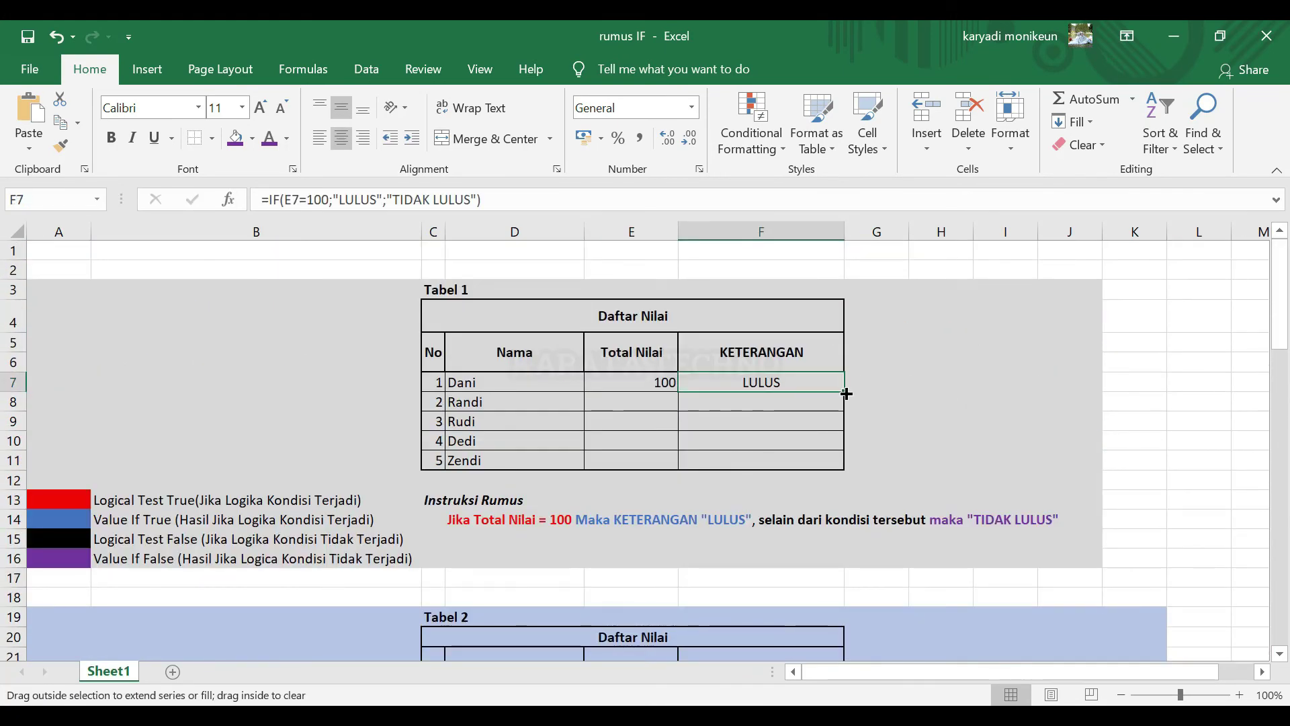
pyautogui.moveTo(846, 394); pyautogui.dragTo(855, 459)
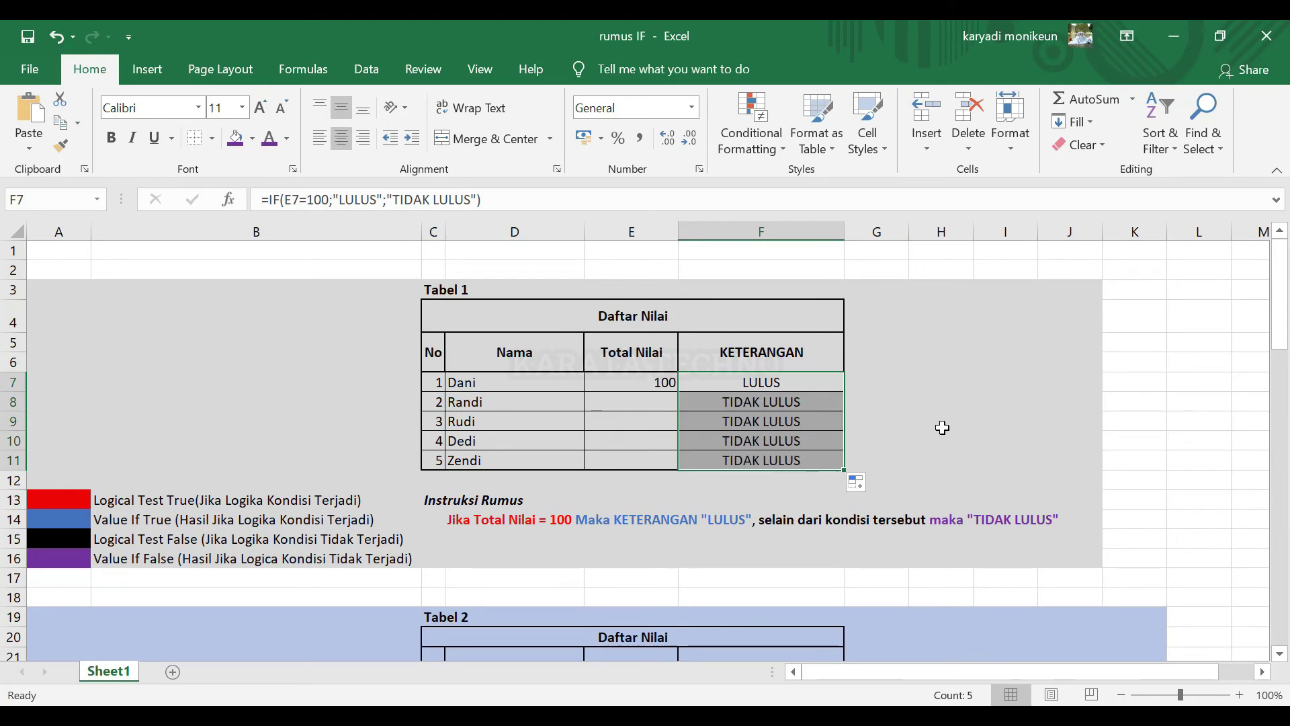
pyautogui.click(942, 427)
# Fill the KETERANGAN formulas down in Tabel 2 from F23 to F27 and in Tabel 3 from F38 to F42
pyautogui.scroll(-4, 921, 450)
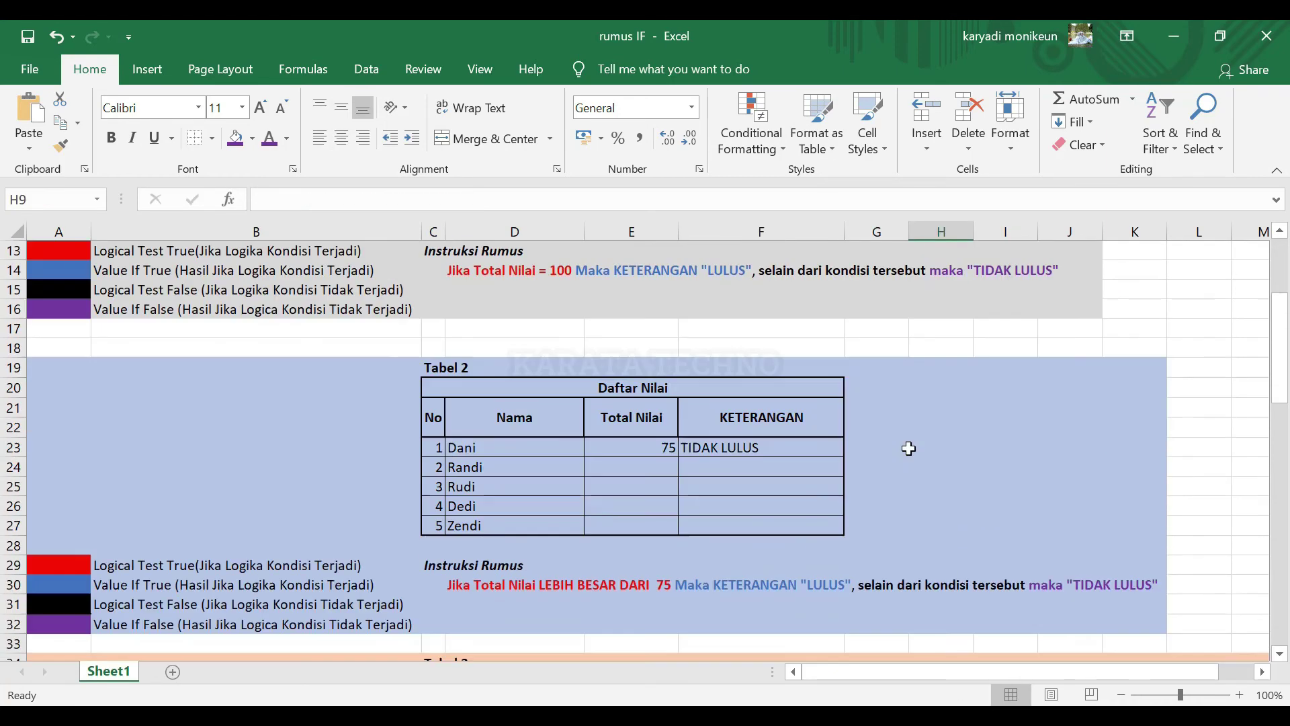
pyautogui.click(779, 447)
pyautogui.moveTo(843, 457); pyautogui.dragTo(920, 534)
pyautogui.scroll(-4, 921, 470)
pyautogui.click(836, 511)
# Fill the KETERANGAN formula of Tabel 4 from F53 down to F57
pyautogui.scroll(-5, 925, 521)
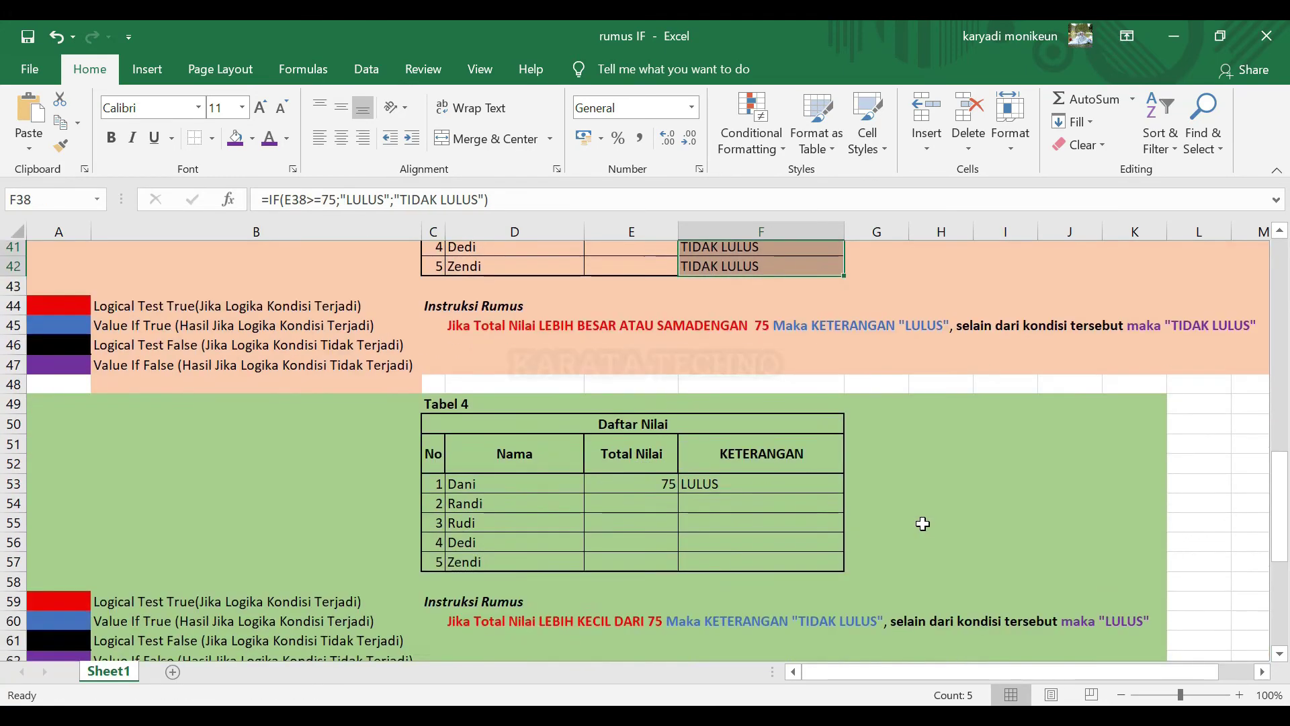
pyautogui.scroll(-2, 923, 523)
pyautogui.click(827, 389)
pyautogui.moveTo(845, 399); pyautogui.dragTo(852, 473)
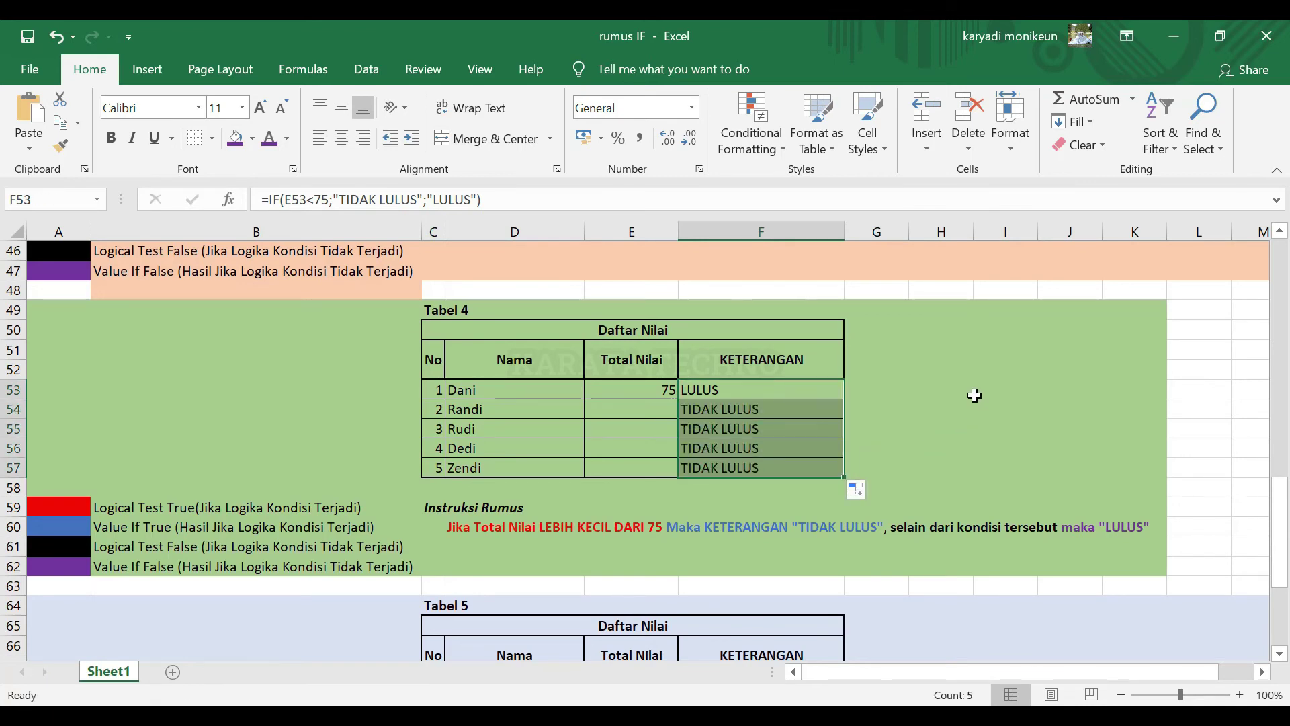
pyautogui.click(949, 372)
# Enter the remaining Total Nilai scores of Tabel 1 in E8 to E11 as 90, 100, 80 and 85
pyautogui.scroll(15, 791, 427)
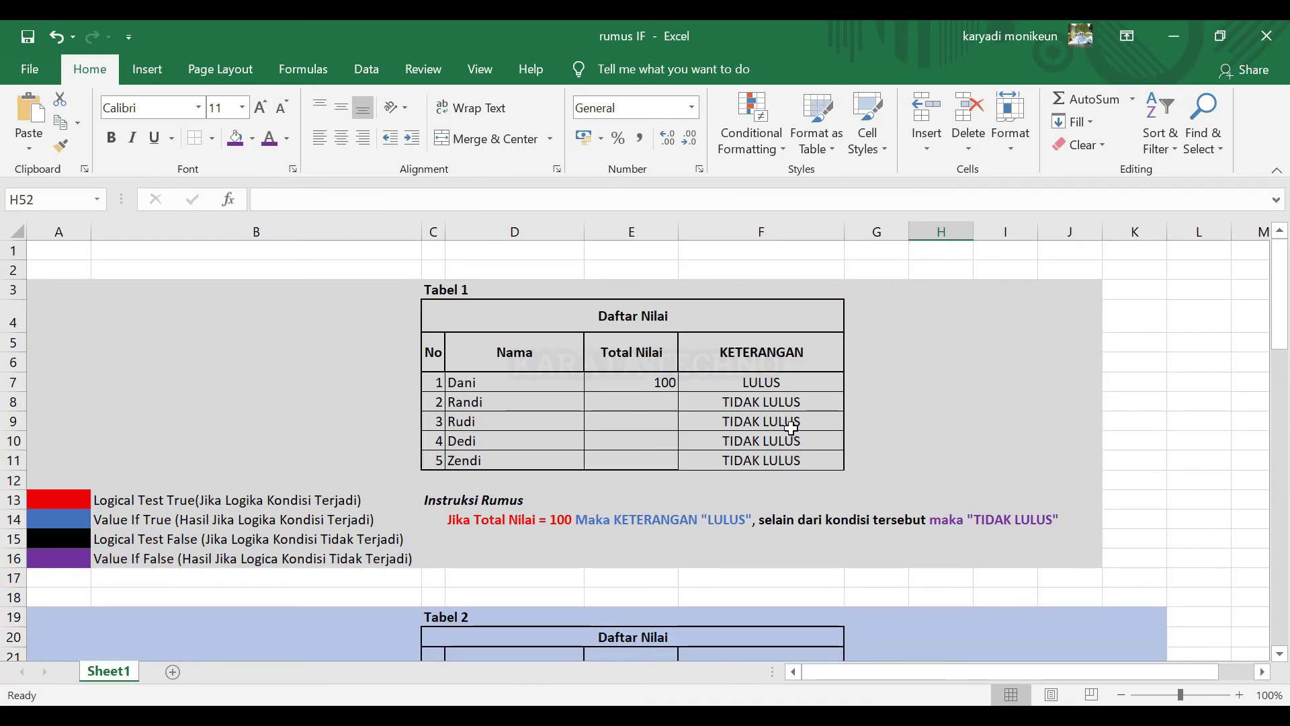
pyautogui.click(628, 405)
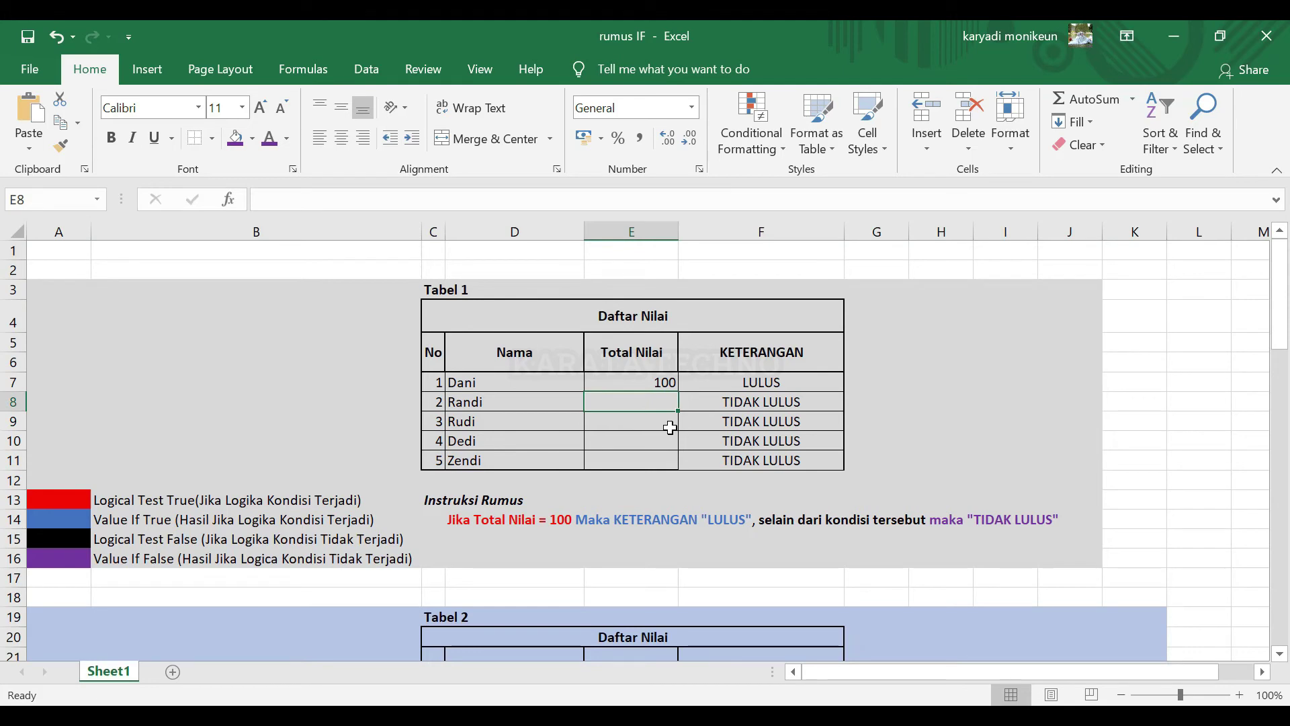
pyautogui.write('90')
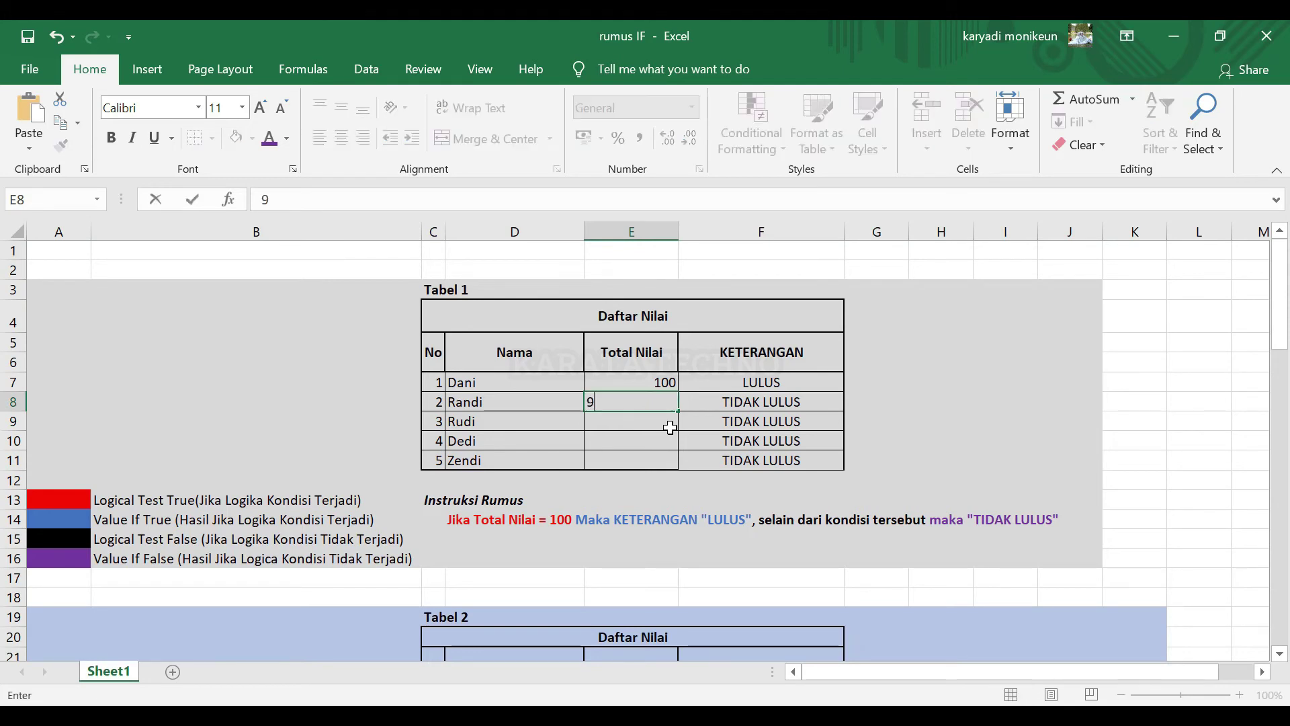
pyautogui.press('Return')
pyautogui.write('100')
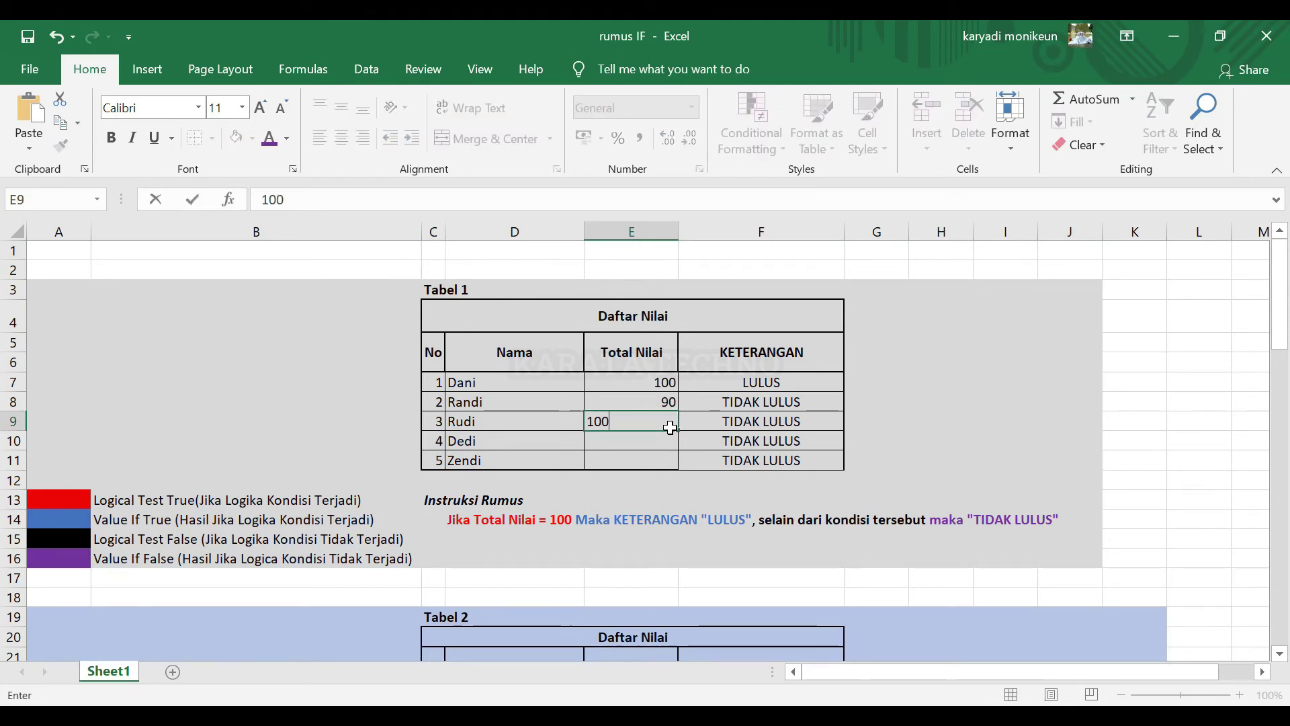
pyautogui.press('Return')
pyautogui.write('80')
pyautogui.press('Return')
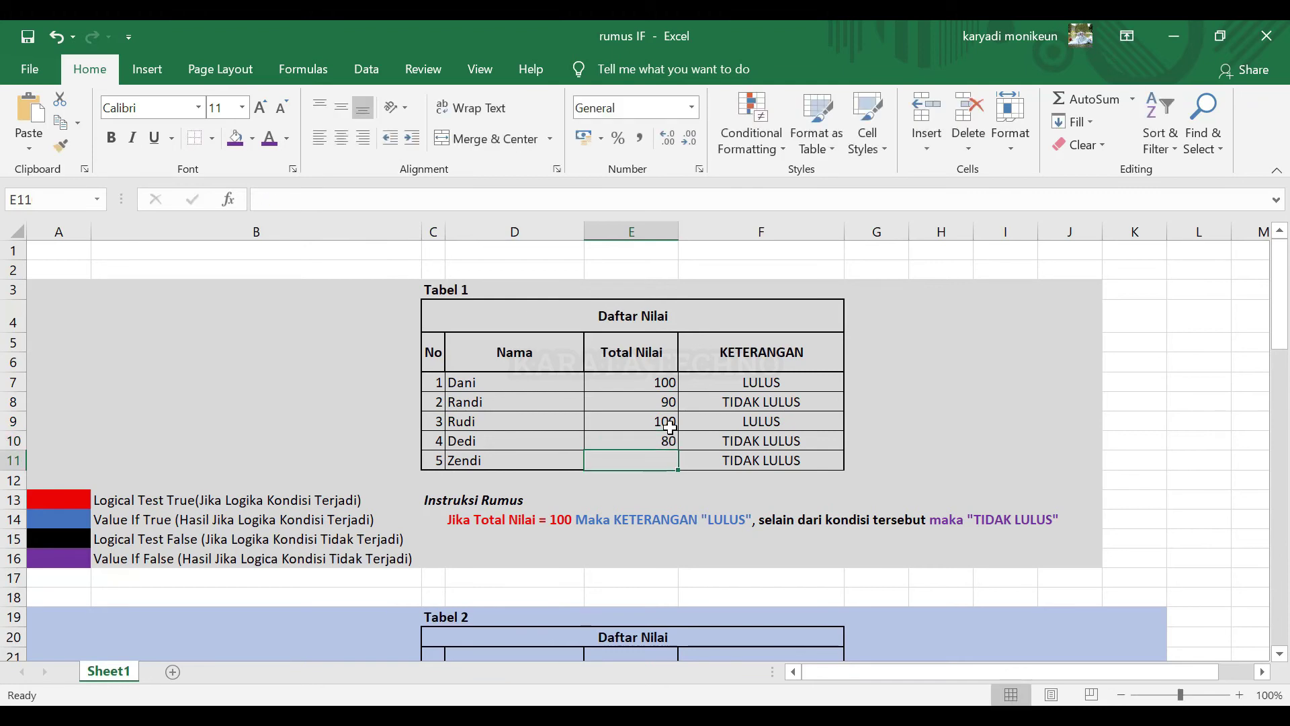
pyautogui.write('85')
pyautogui.press('Return')
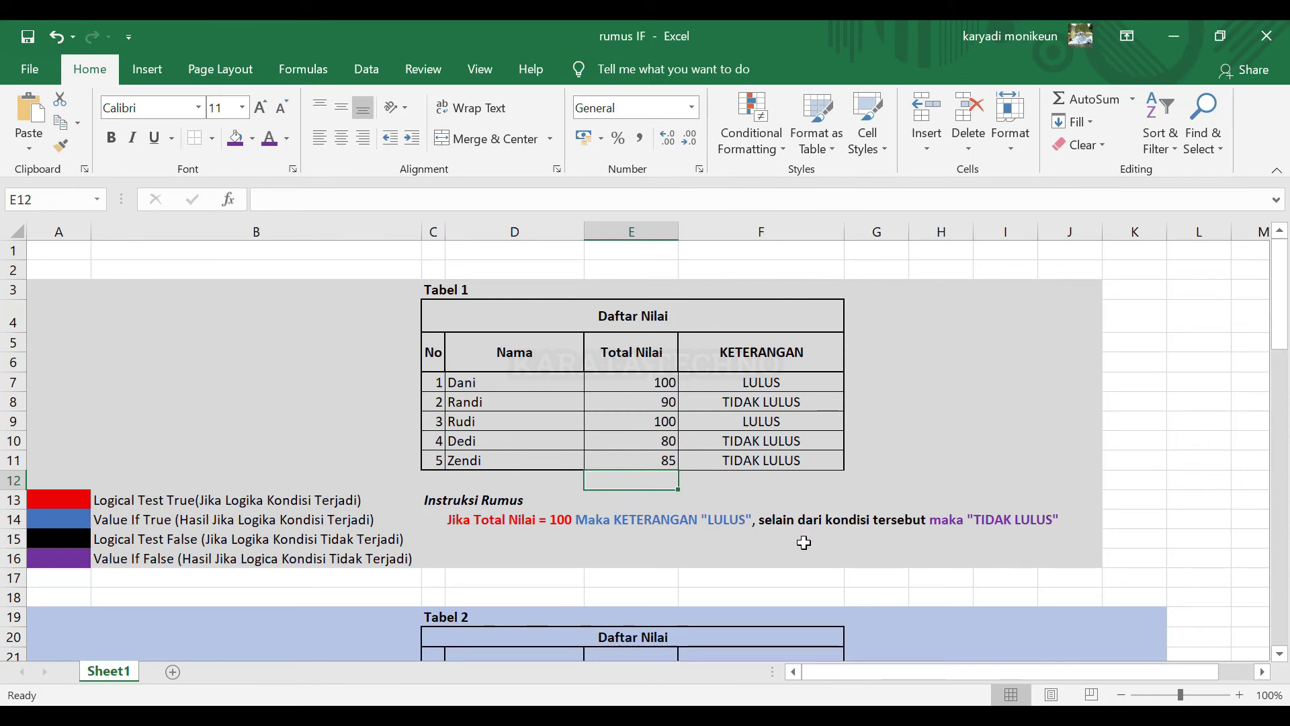
# Enter the remaining Total Nilai scores of Tabel 2 in E24 to E27 as 100, 74, 85 and 90
pyautogui.scroll(-4, 796, 535)
pyautogui.scroll(-1, 795, 535)
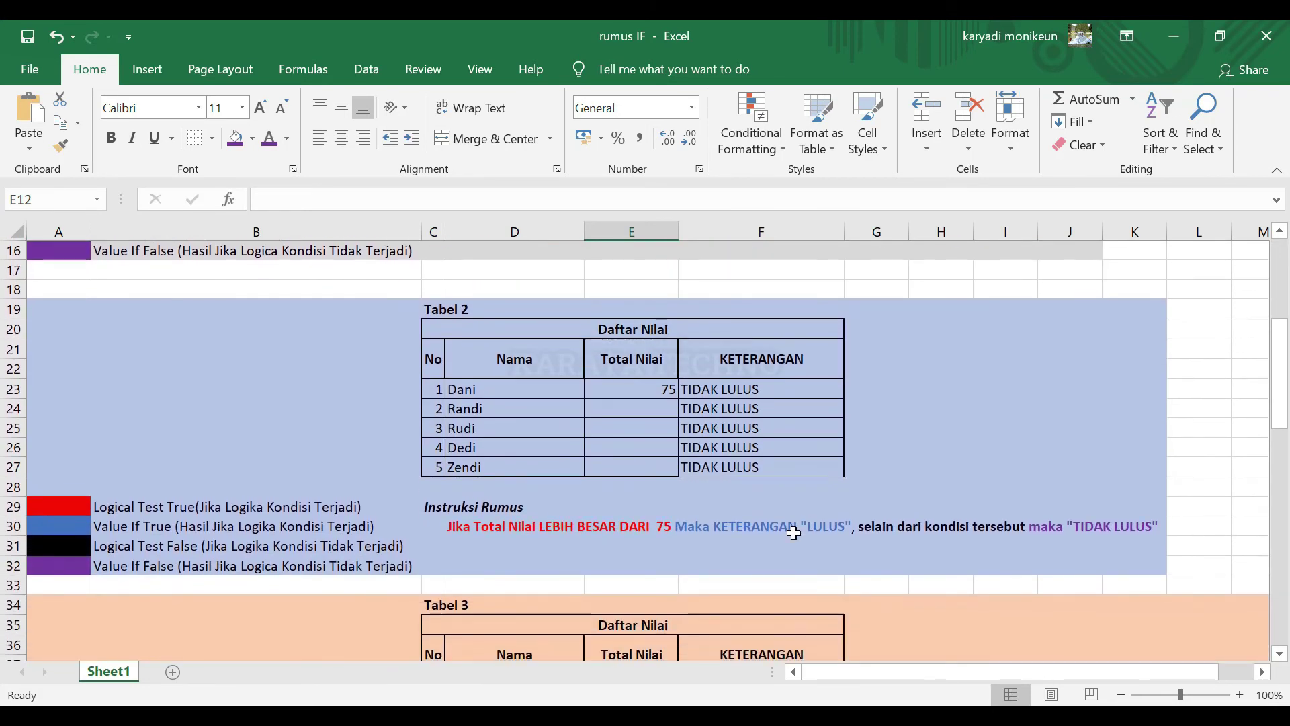
pyautogui.click(637, 410)
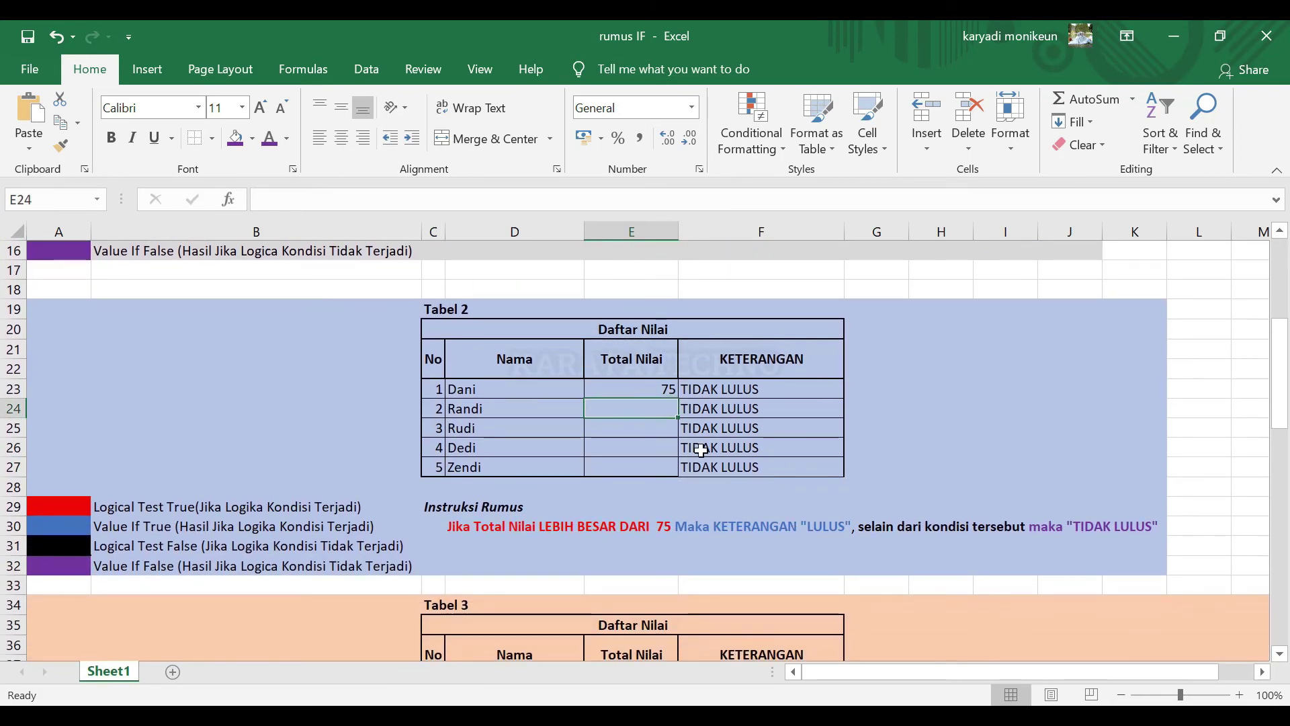
pyautogui.write('100')
pyautogui.press('Return')
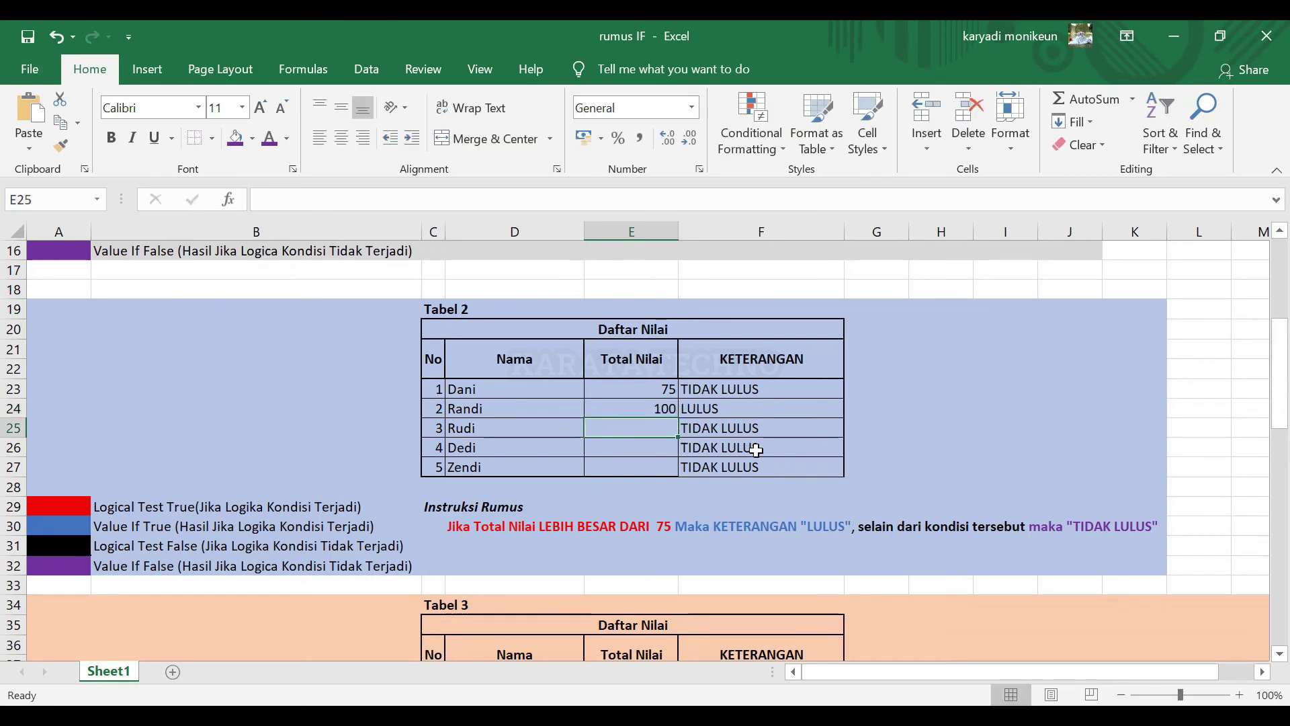
pyautogui.write('74')
pyautogui.press('Return')
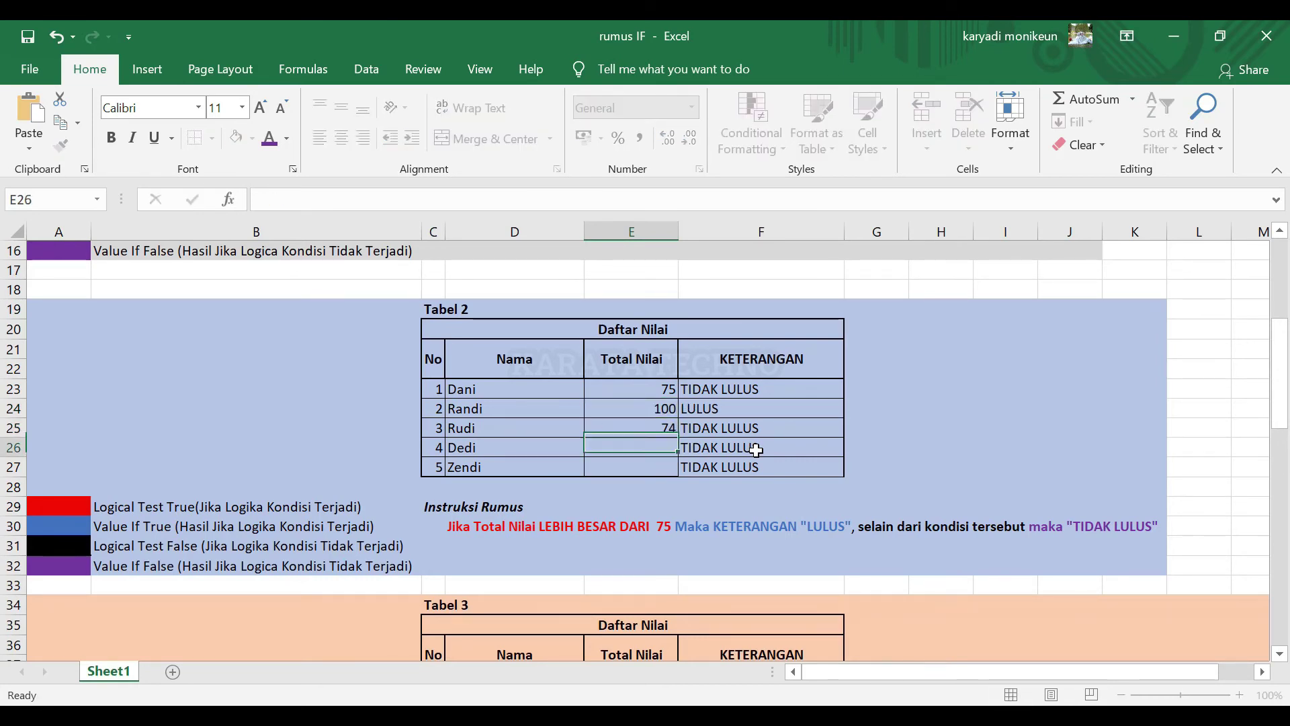
pyautogui.write('85')
pyautogui.press('Return')
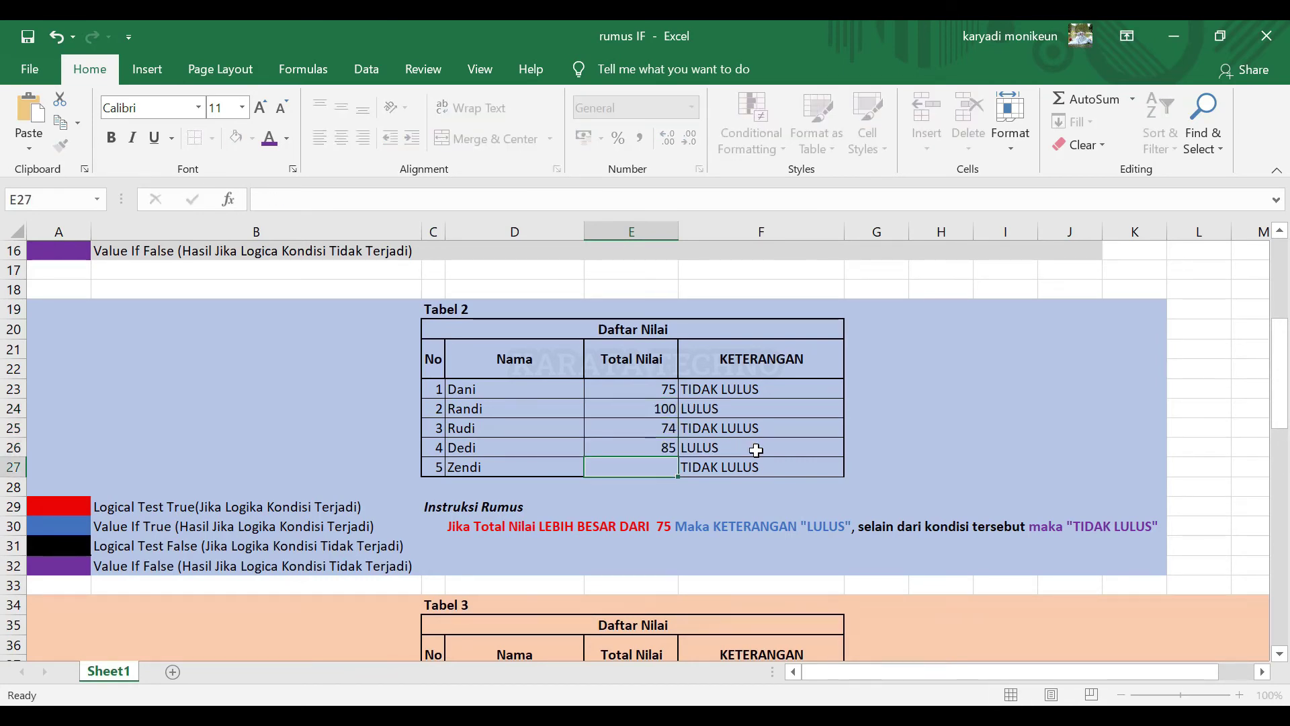
pyautogui.write('90')
pyautogui.press('Return')
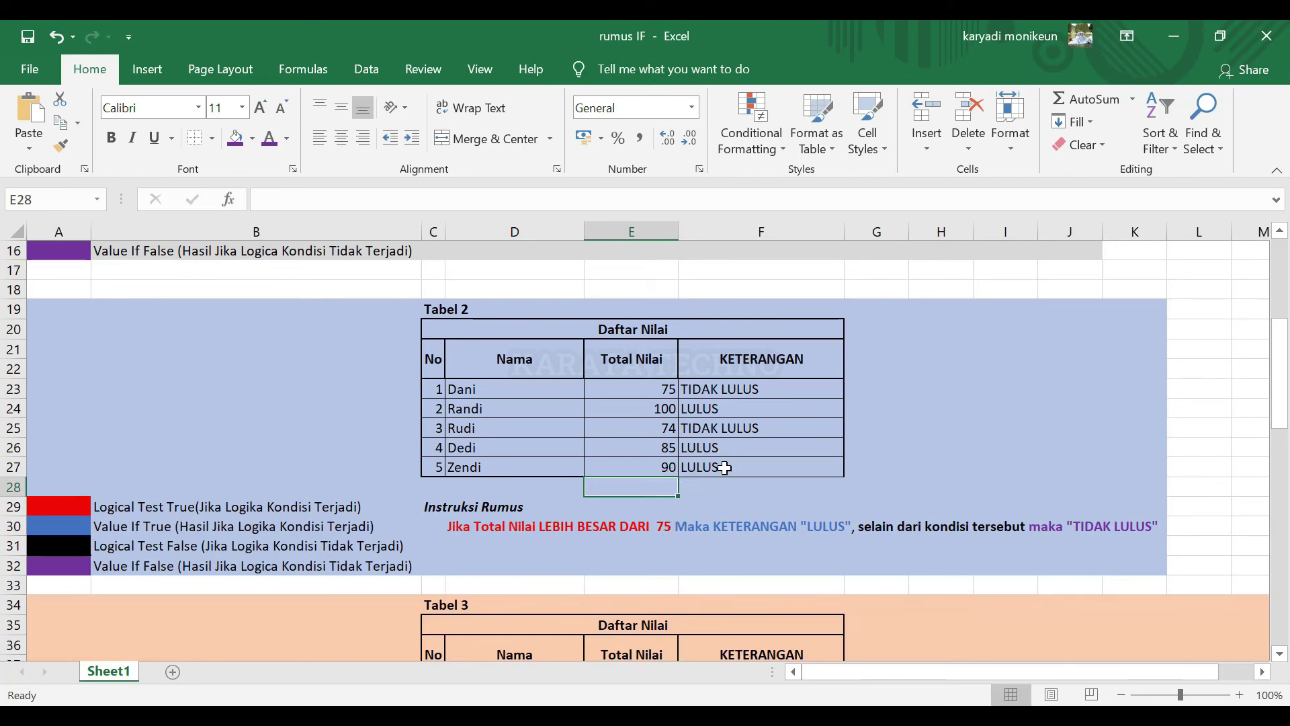
# Enter the remaining Total Nilai scores of Tabel 3 in E39 to E42 as 45, 95, 20 and 25
pyautogui.click(934, 453)
pyautogui.scroll(-4, 916, 484)
pyautogui.scroll(-2, 916, 485)
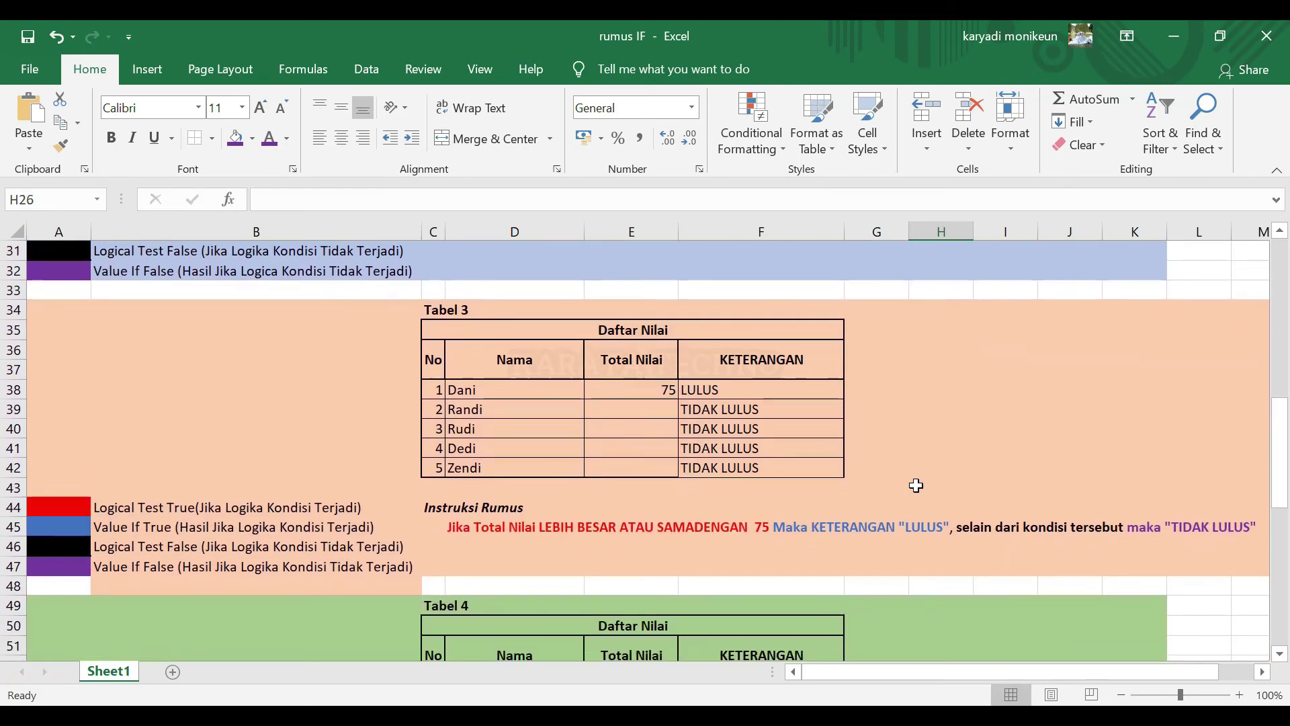
pyautogui.click(663, 389)
pyautogui.click(659, 408)
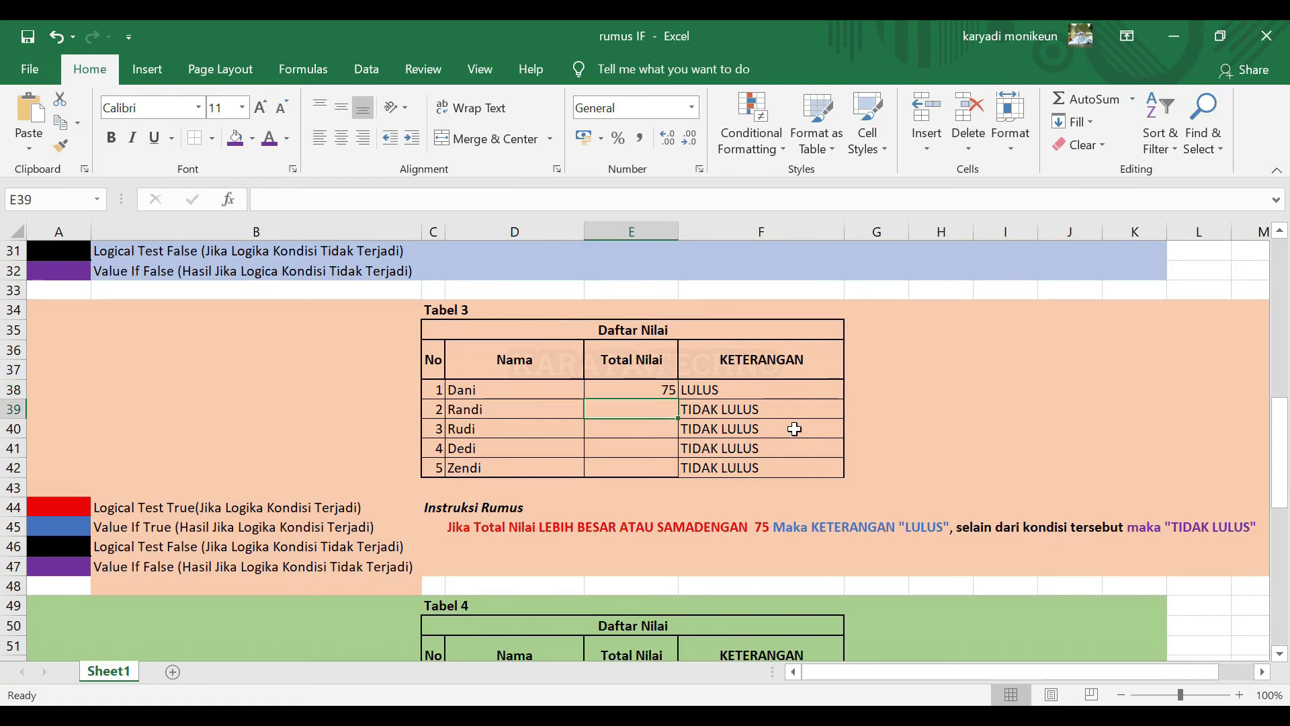
pyautogui.write('4')
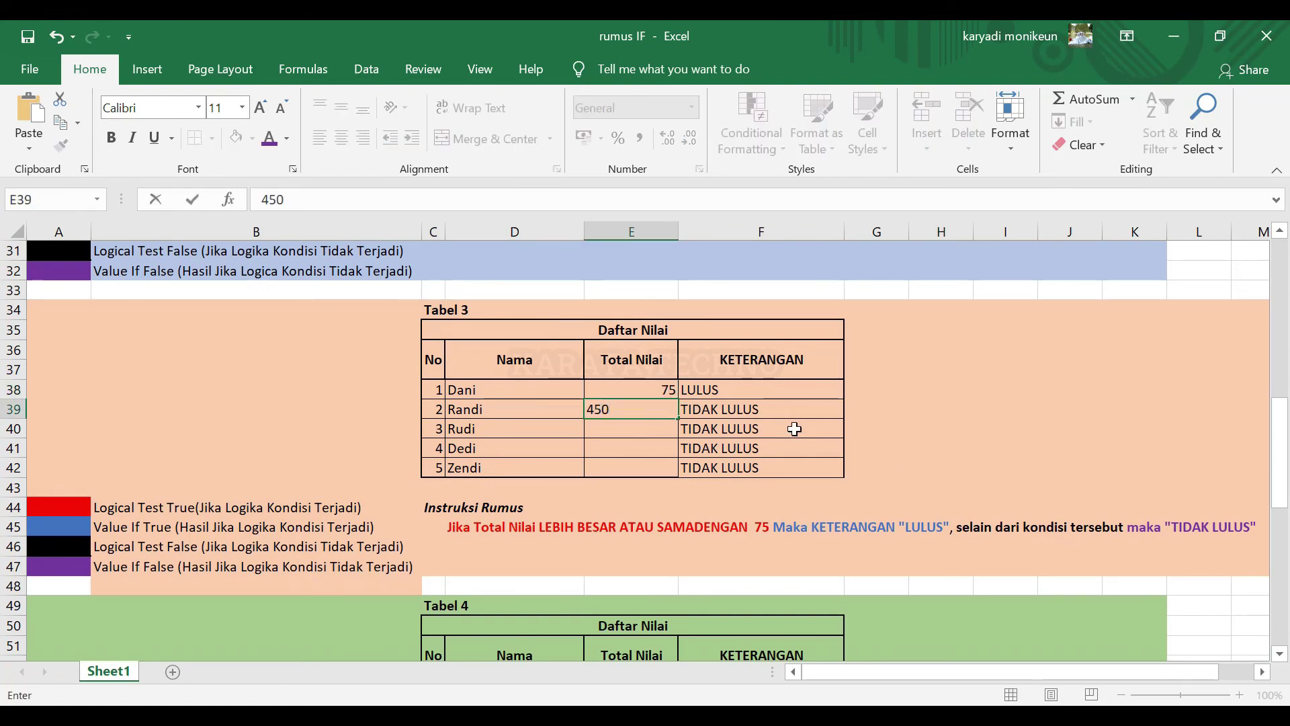
pyautogui.write('50')
pyautogui.press('BackSpace')
pyautogui.press('Return')
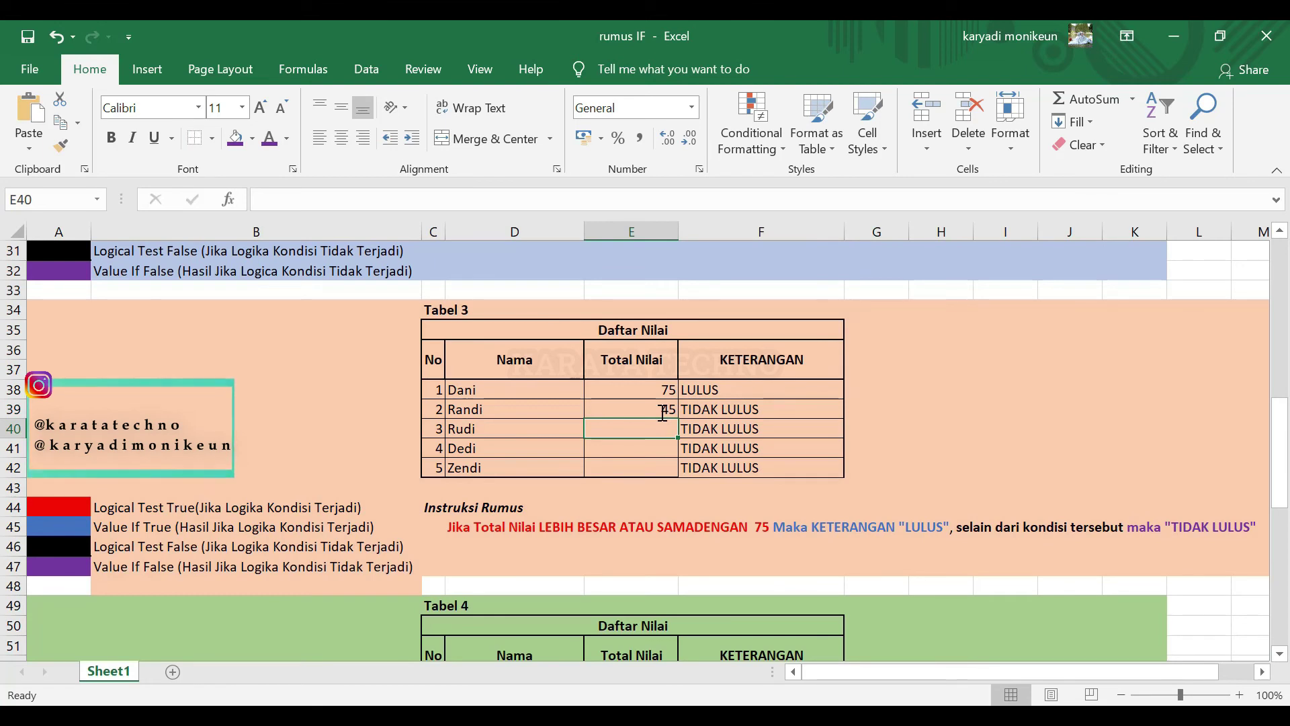
pyautogui.write('95')
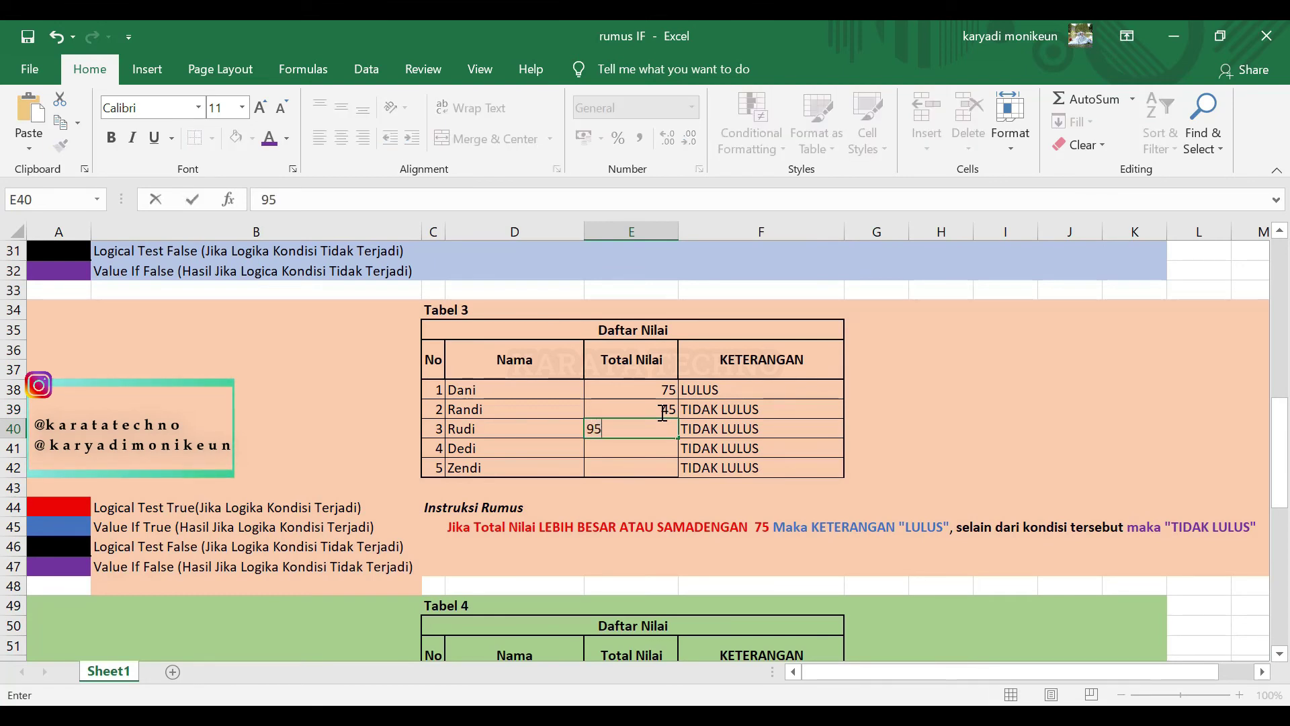
pyautogui.press('Return')
pyautogui.write('20')
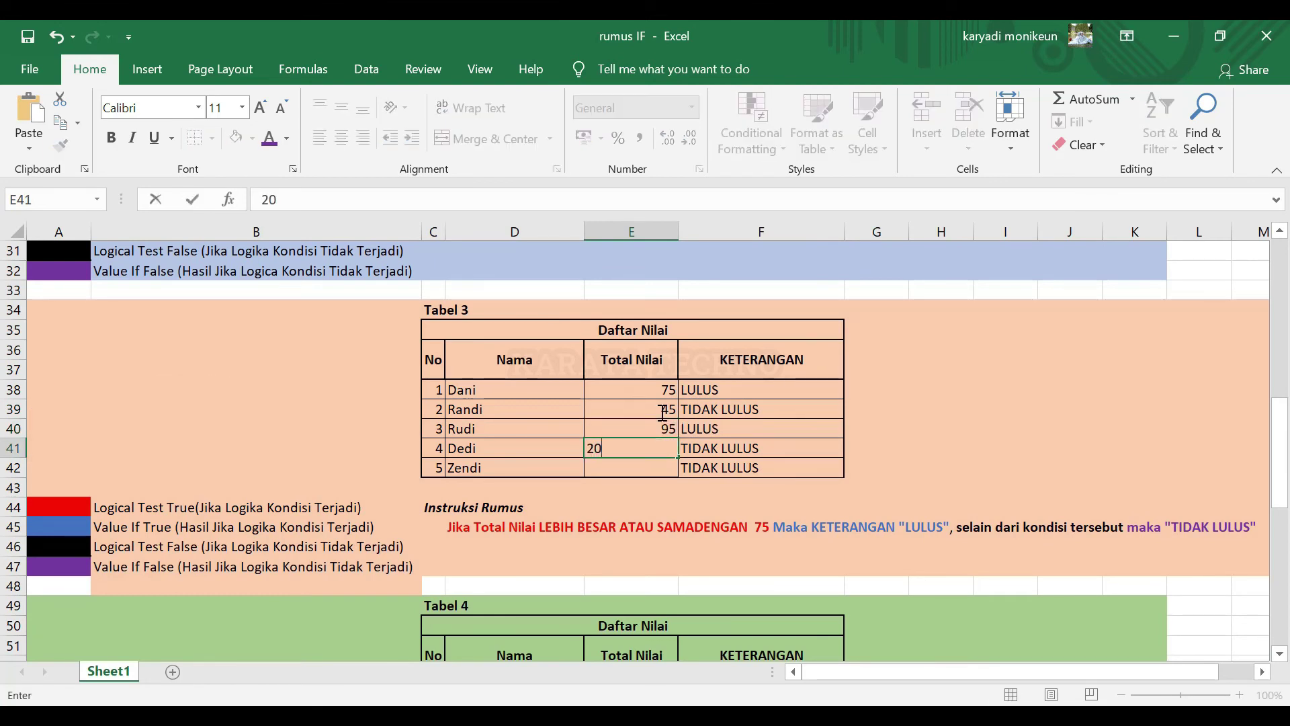
pyautogui.press('Return')
pyautogui.write('25')
pyautogui.press('Return')
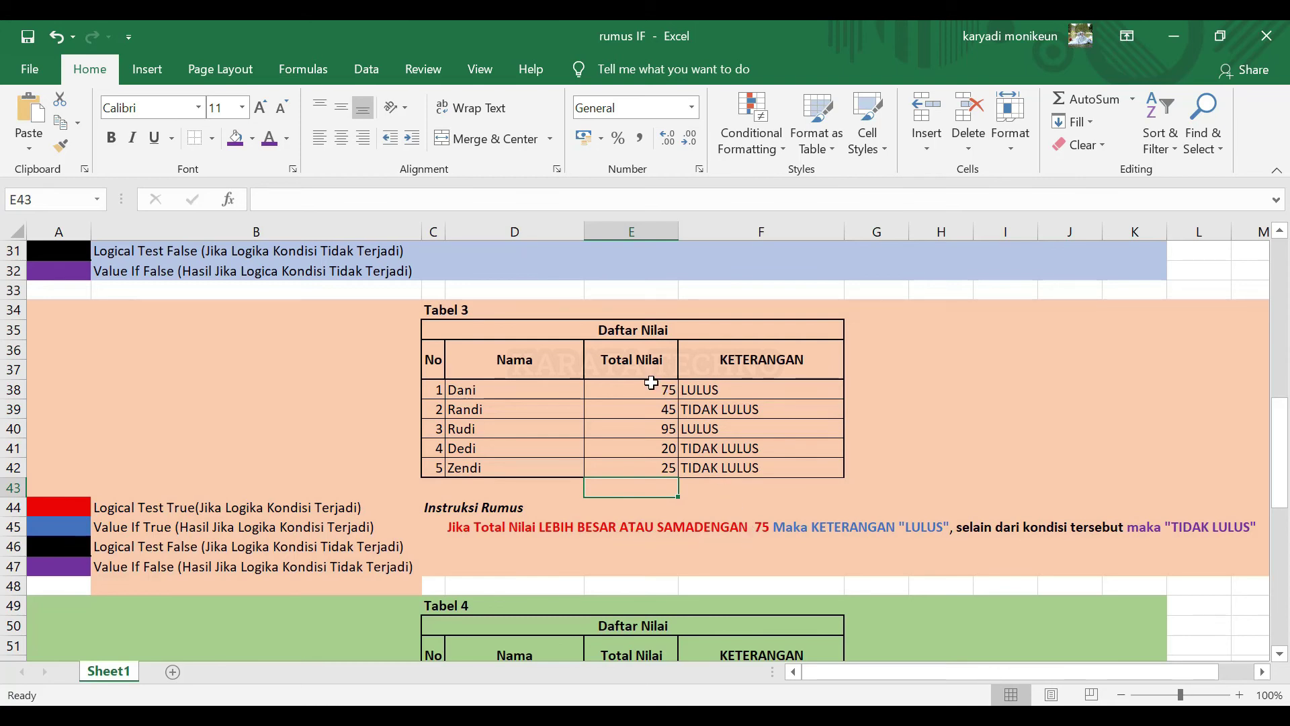
pyautogui.click(730, 389)
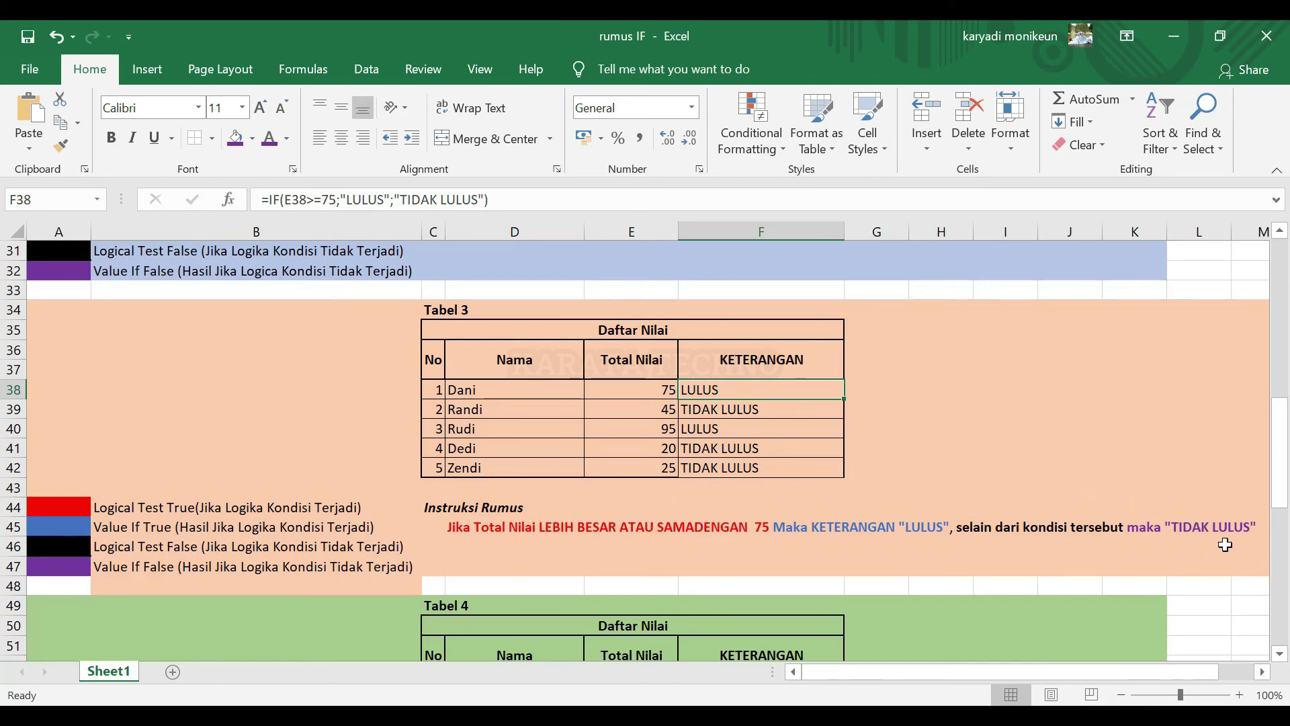
# Enter Total Nilai scores of 75, 80 and 100 in E54 to E56 of Tabel 4
pyautogui.scroll(-5, 672, 497)
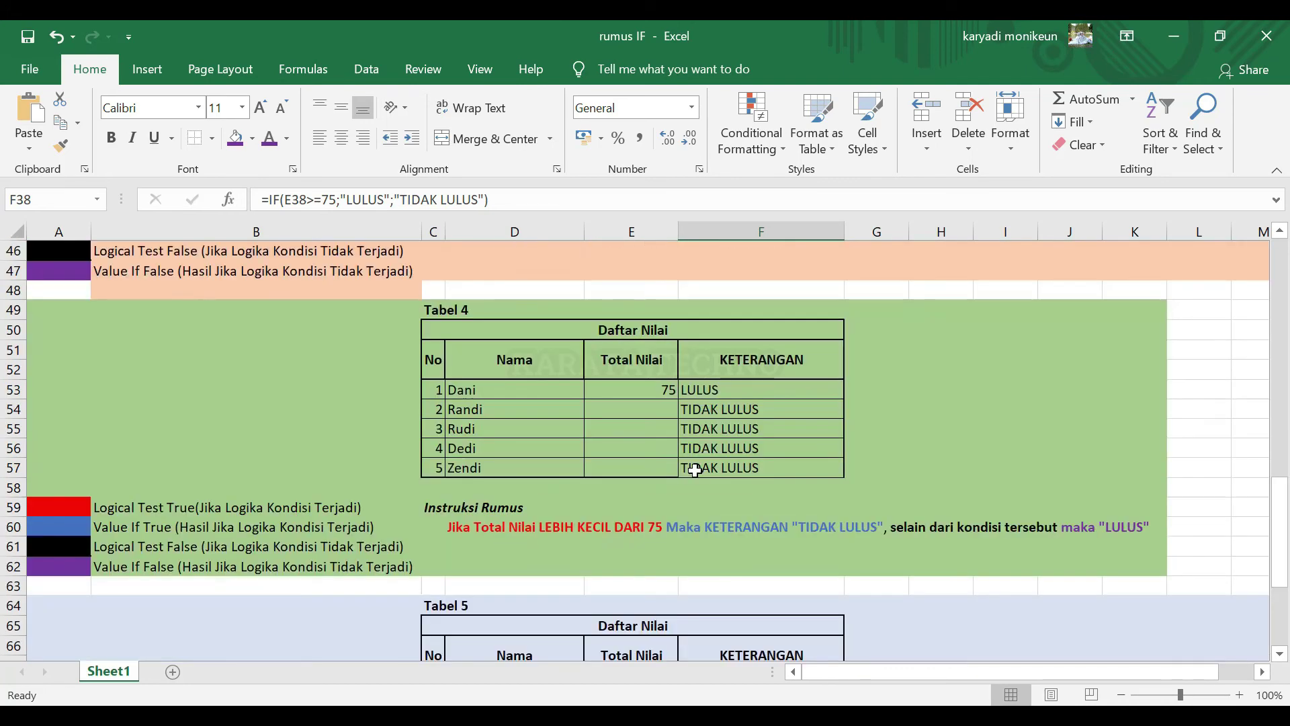
pyautogui.click(656, 410)
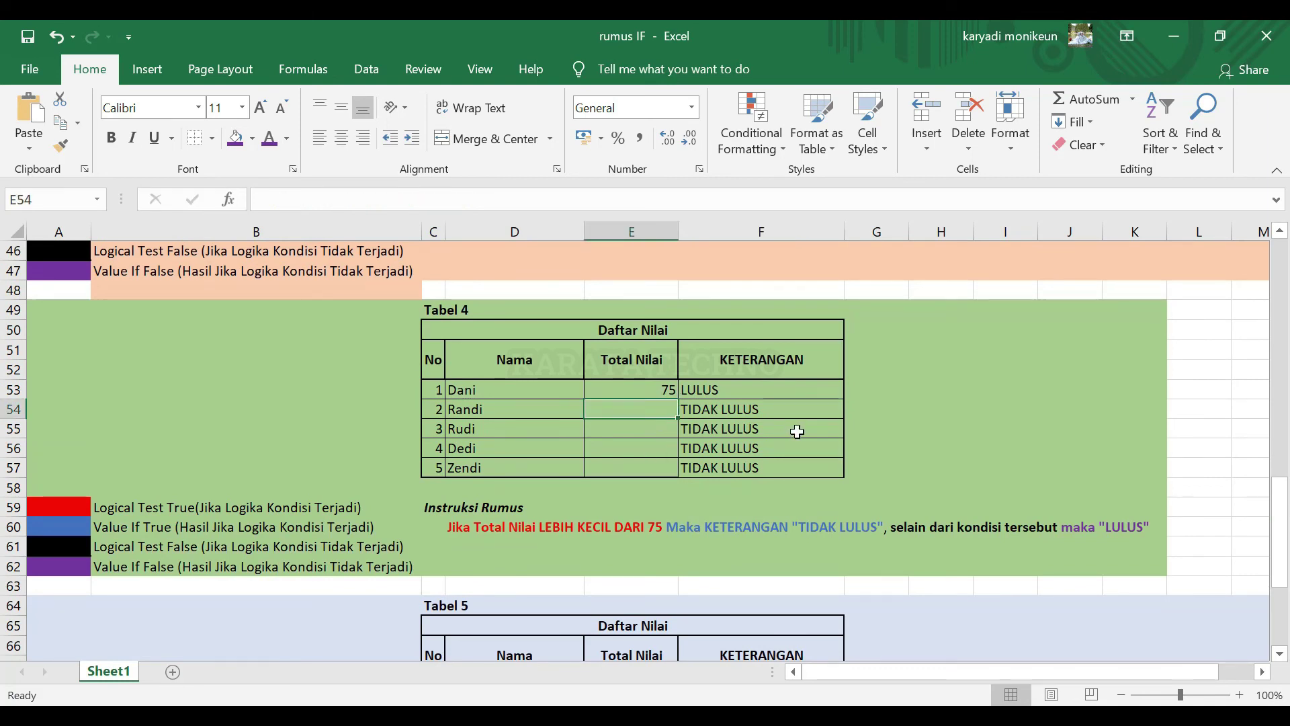
pyautogui.write('75')
pyautogui.press('Return')
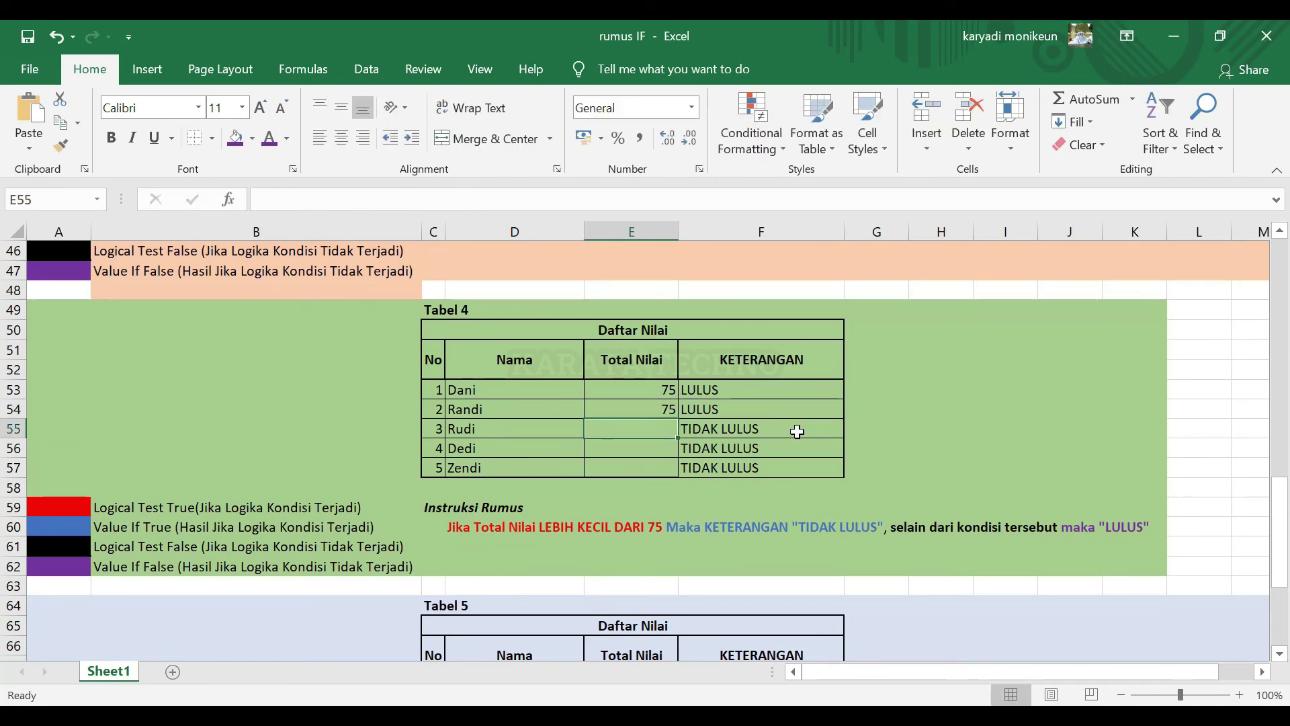
pyautogui.write('80')
pyautogui.press('Return')
pyautogui.write('100')
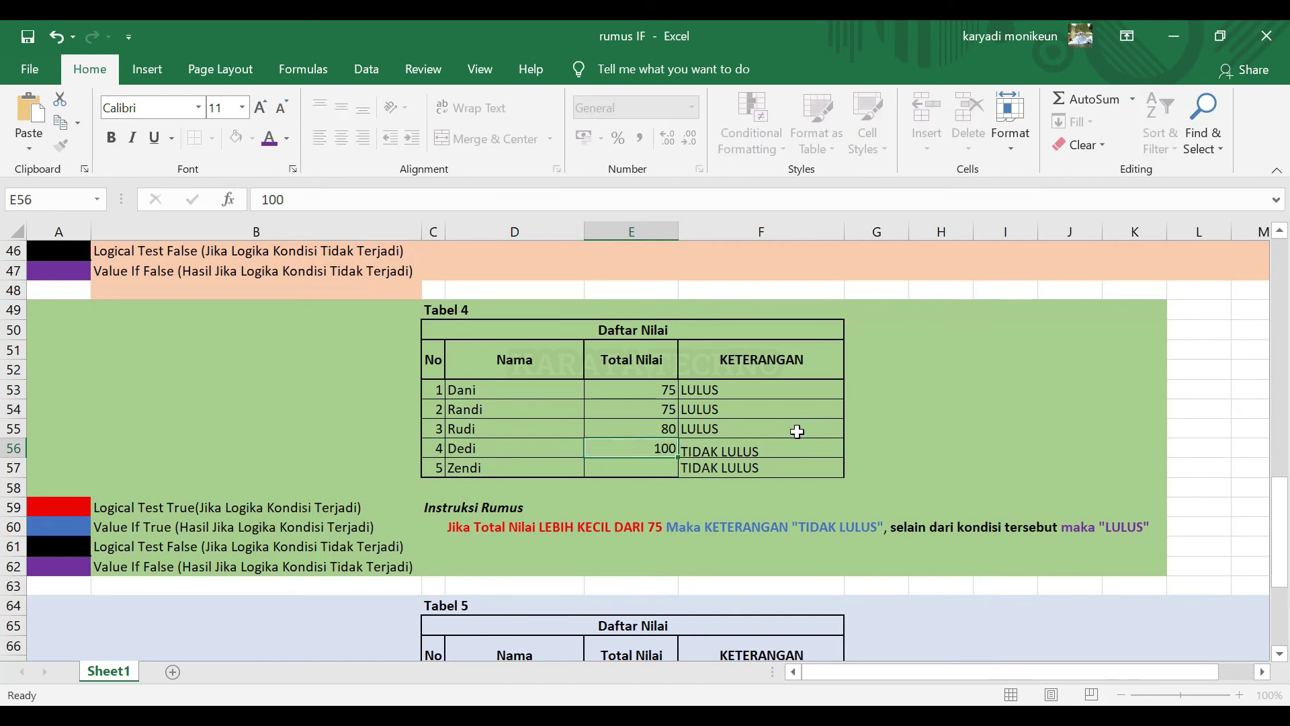
pyautogui.press('Return')
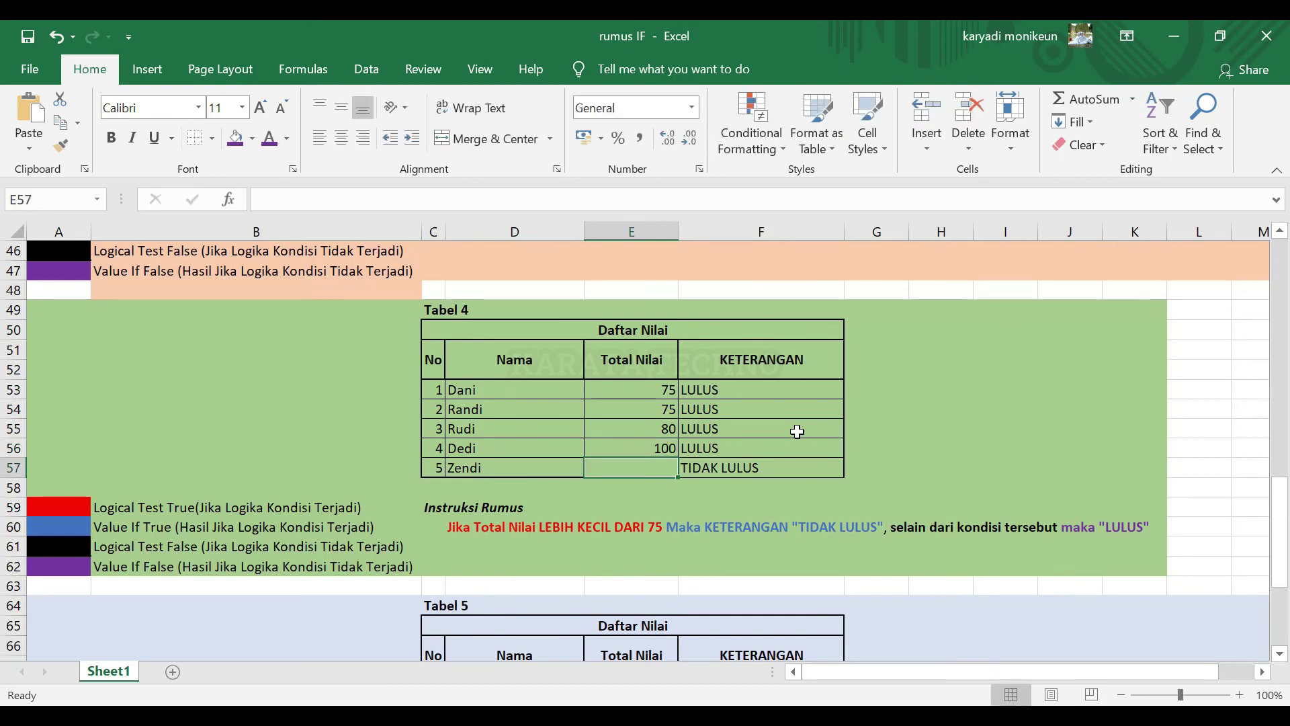
# Change the Tabel 4 score in E54 to 85 and enter 95 in E57
pyautogui.click(655, 407)
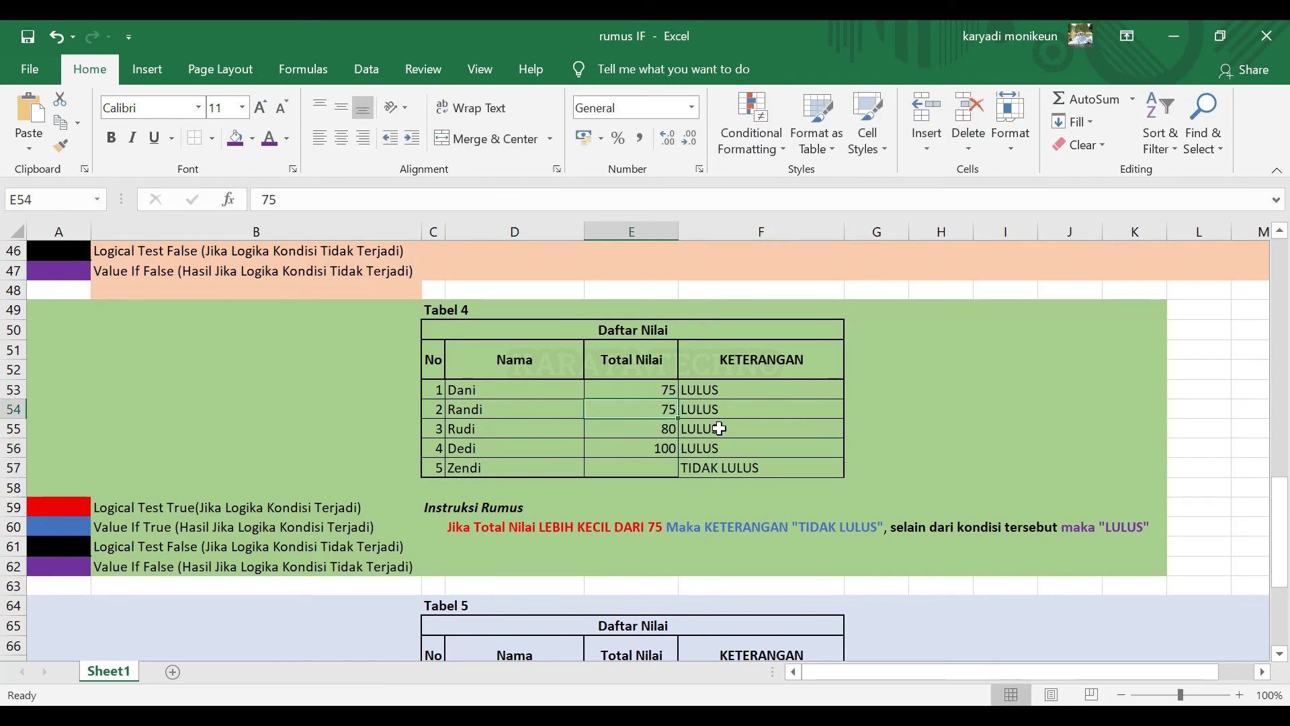
pyautogui.write('8')
pyautogui.press('Return')
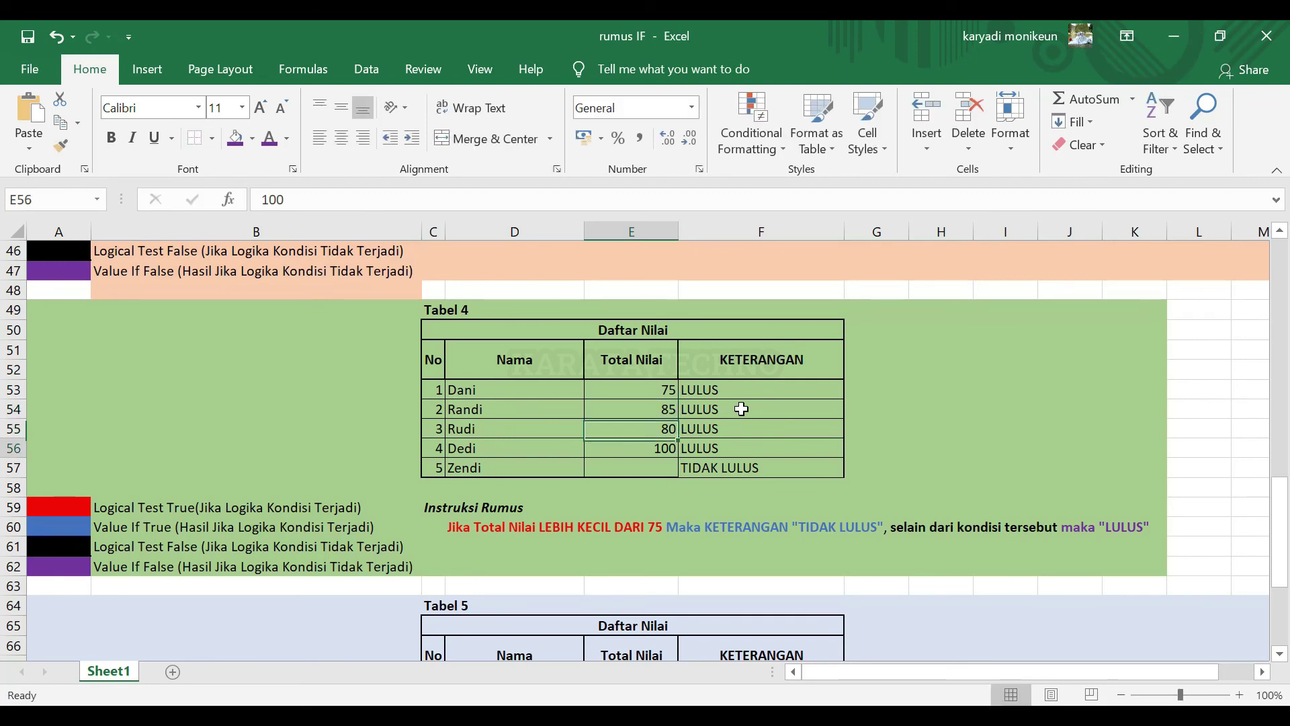
pyautogui.press('Down')
pyautogui.press('Down')
pyautogui.write('95')
pyautogui.press('Return')
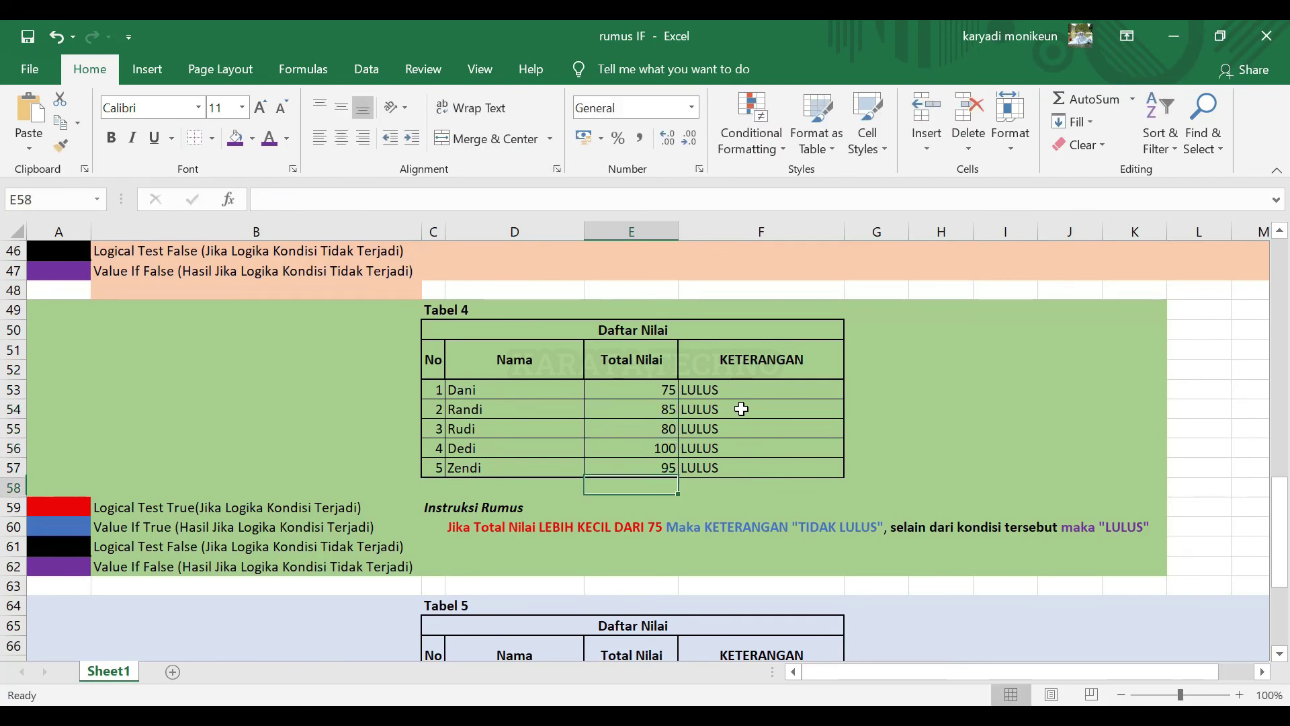
# Replace the last Total Nilai score of Tabel 4 in E57 with 55 and check the KETERANGAN results
pyautogui.press('Up')
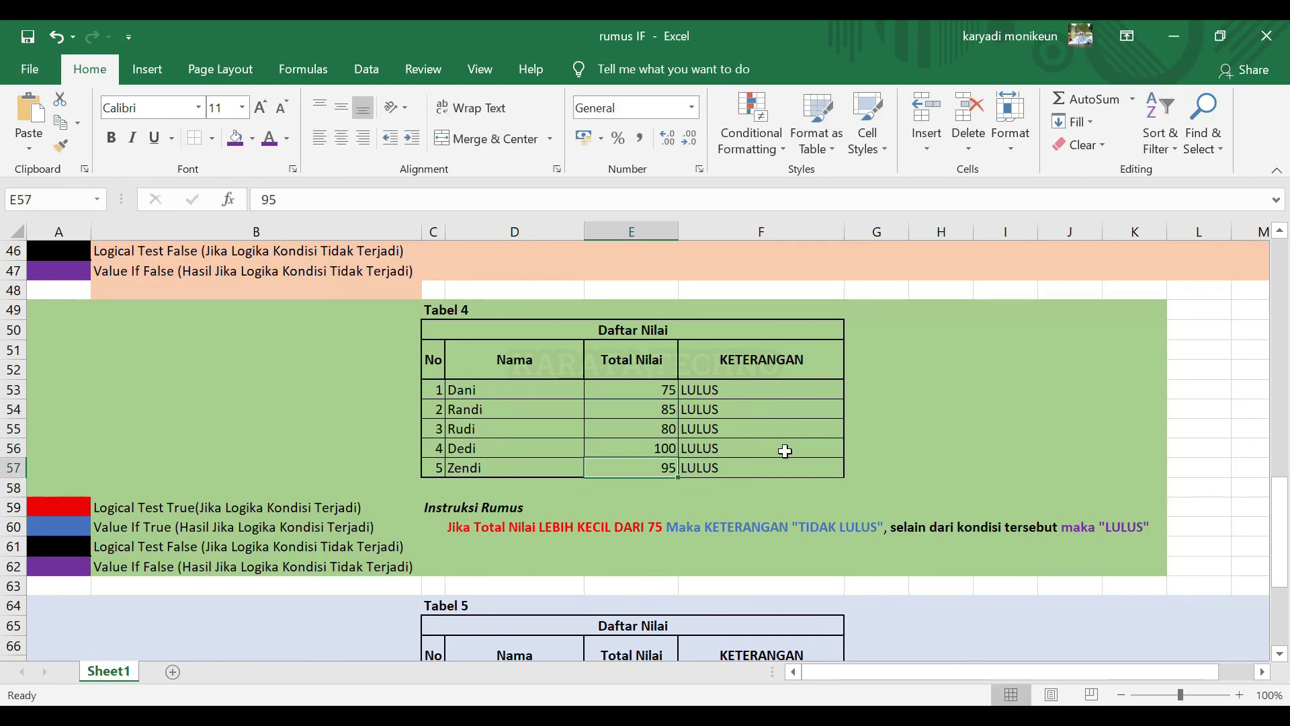
pyautogui.write('55')
pyautogui.press('Return')
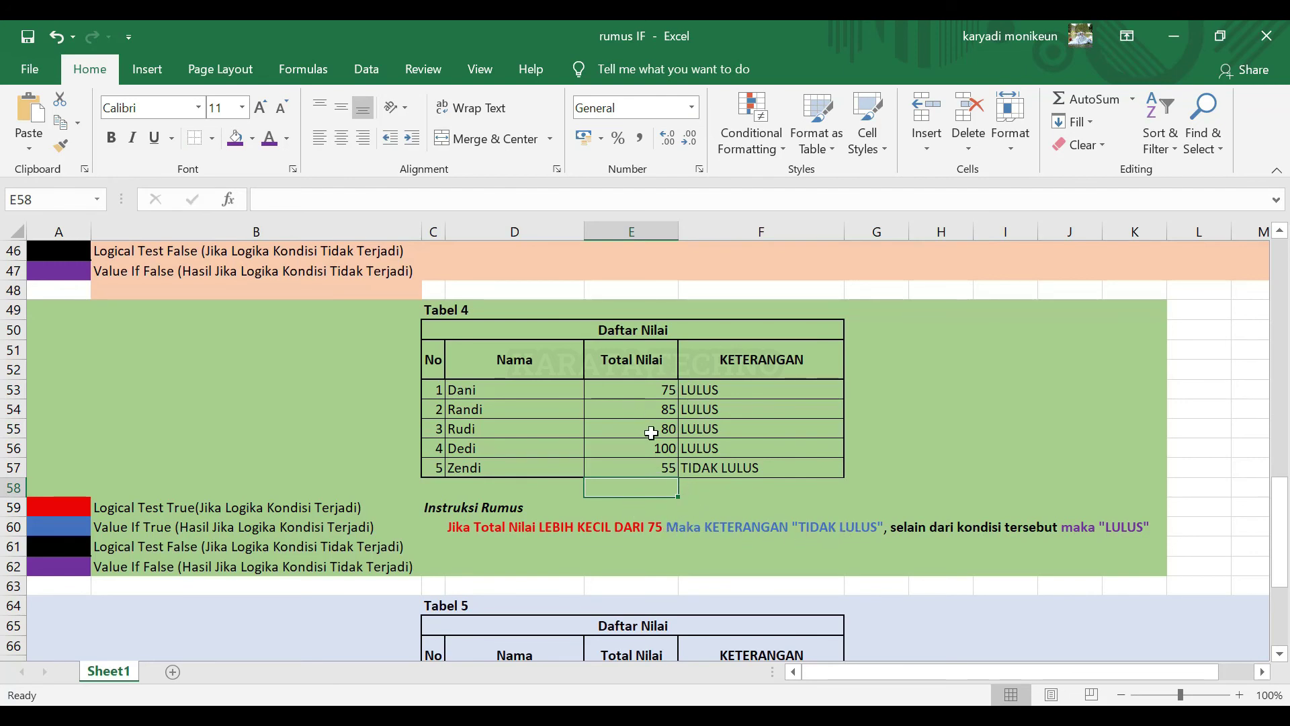
pyautogui.click(668, 468)
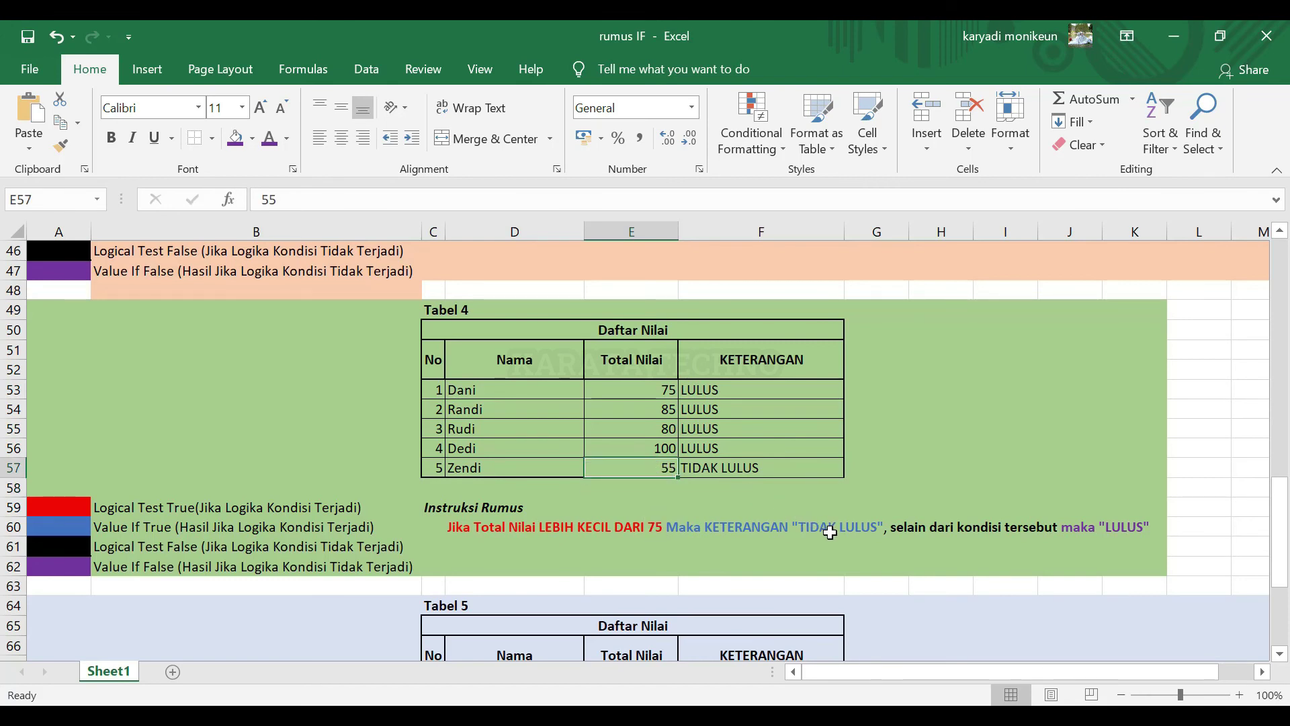
pyautogui.moveTo(704, 447); pyautogui.dragTo(703, 389)
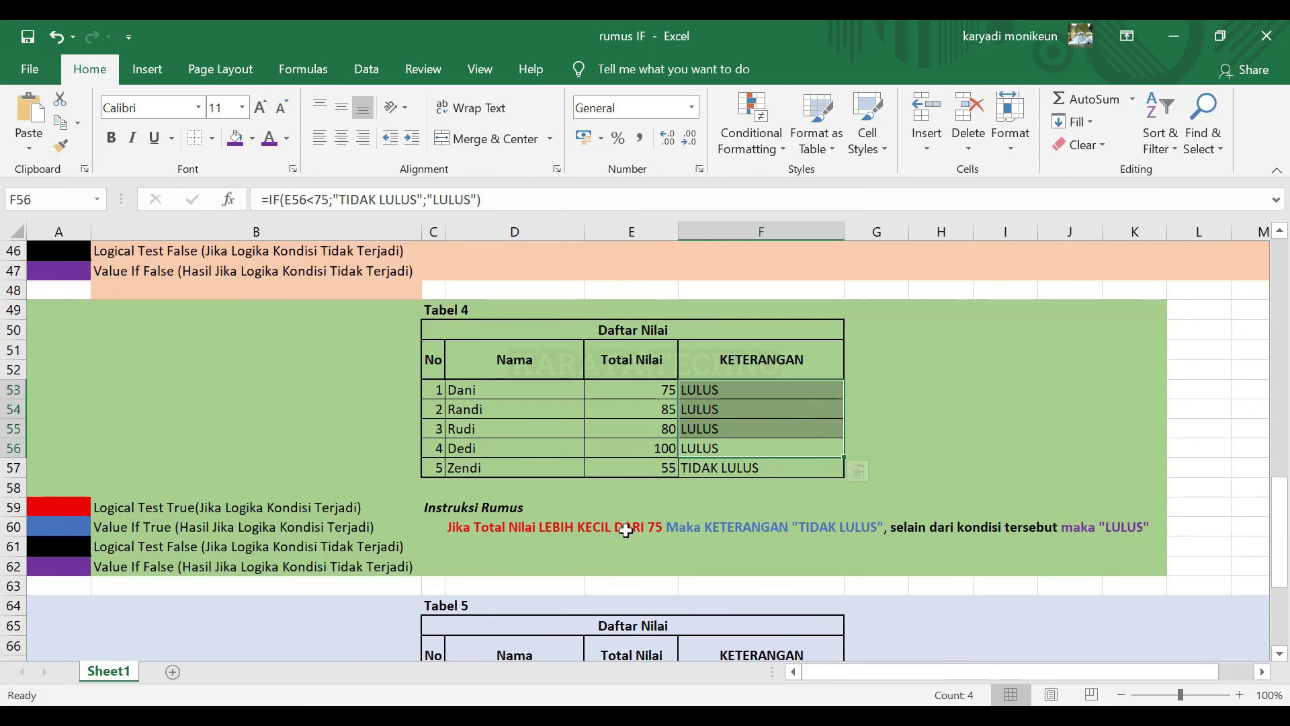
# Fill the KETERANGAN formula of Tabel 5 from F68 down to F72
pyautogui.scroll(-5, 625, 533)
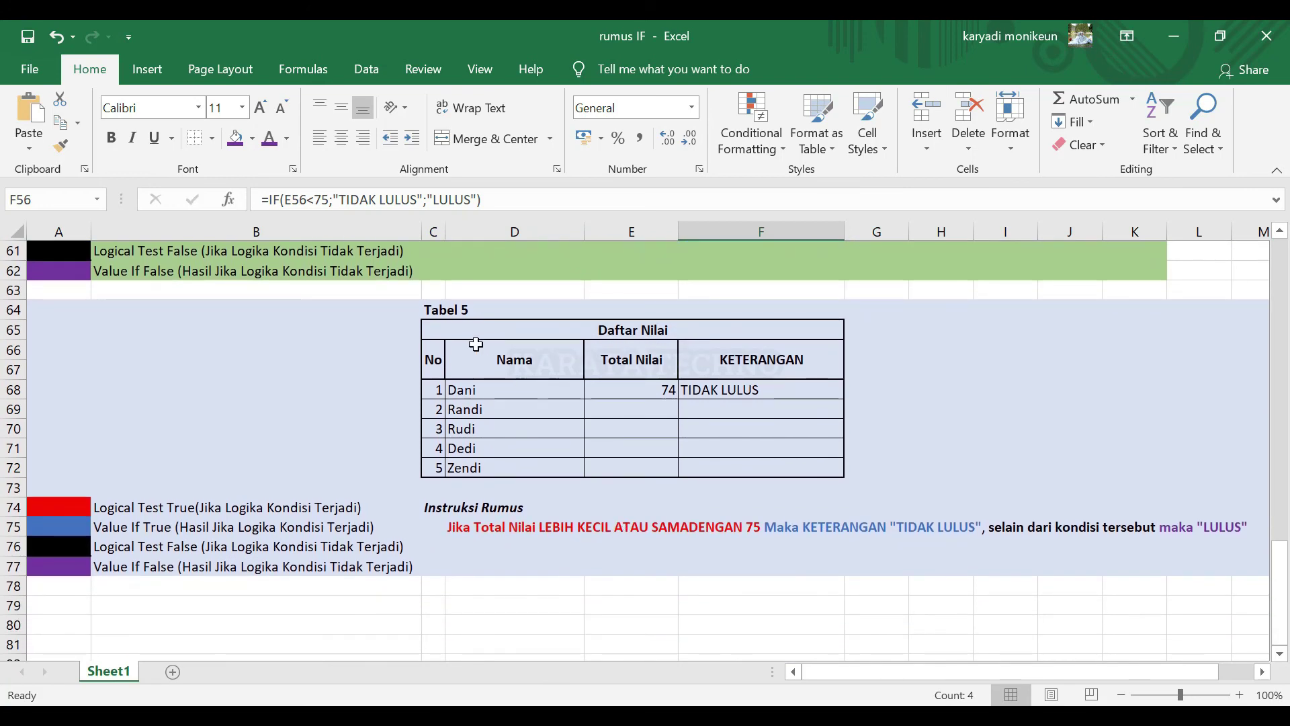
pyautogui.click(657, 409)
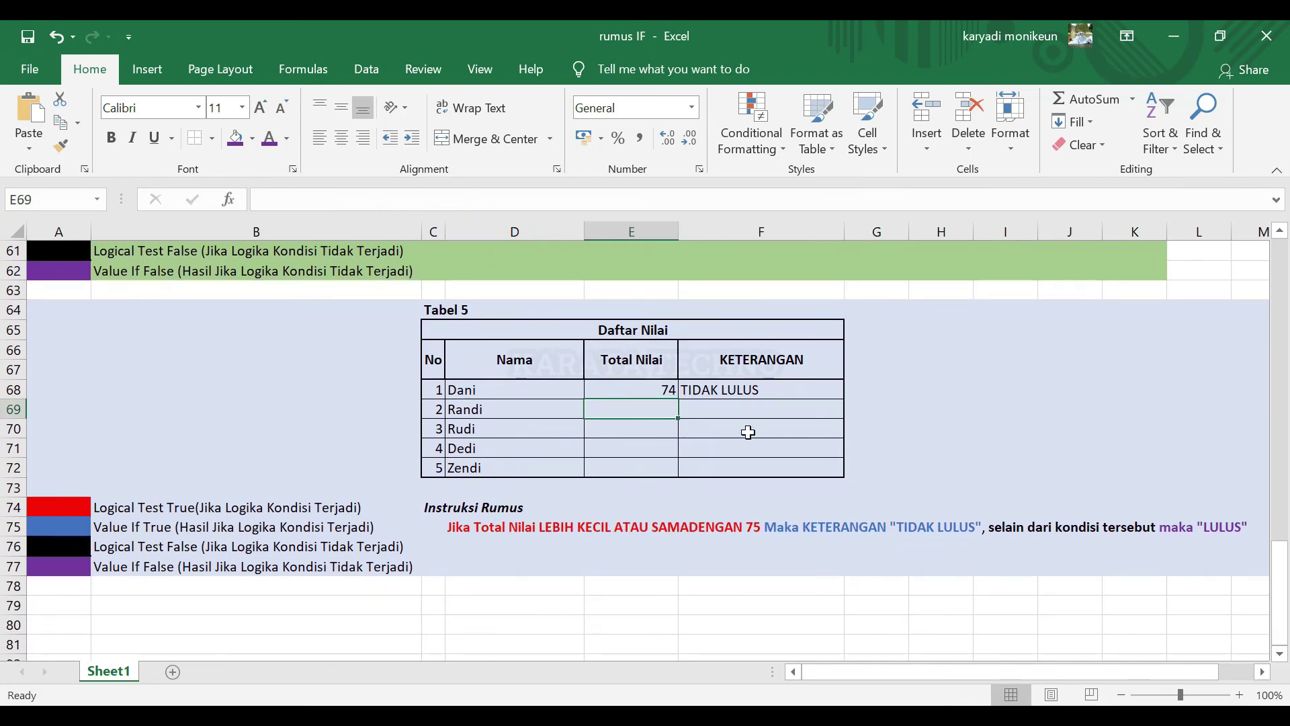
pyautogui.click(746, 390)
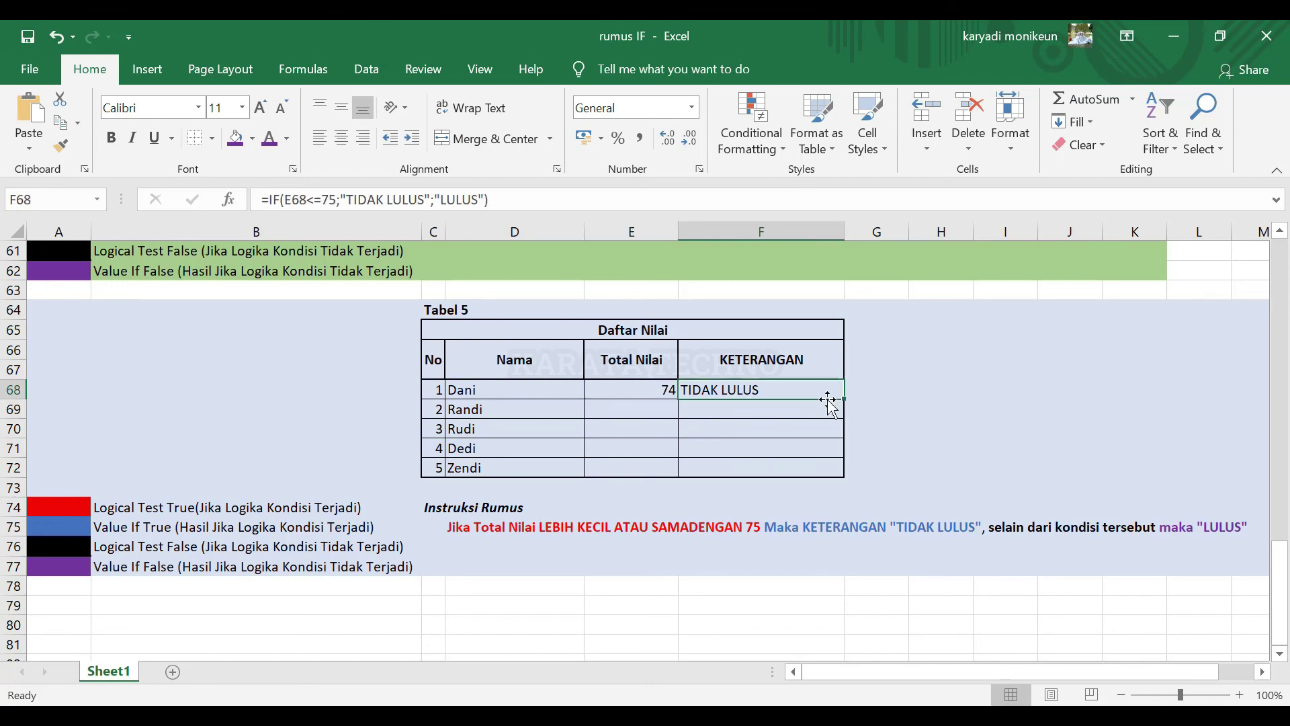
pyautogui.moveTo(844, 399); pyautogui.dragTo(845, 471)
# Enter the remaining Total Nilai scores of Tabel 5 in E69 to E72 as 85, 100, 55 and 65
pyautogui.click(632, 409)
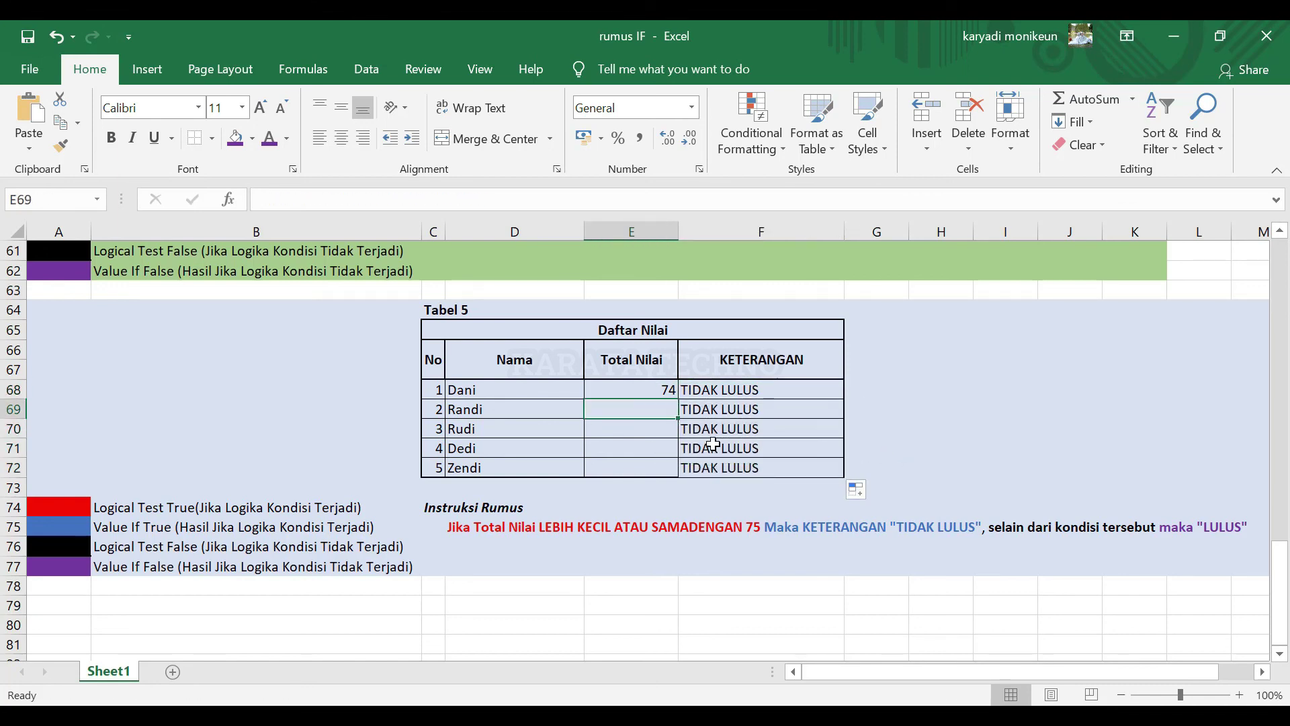
pyautogui.write('85')
pyautogui.press('Return')
pyautogui.write('100')
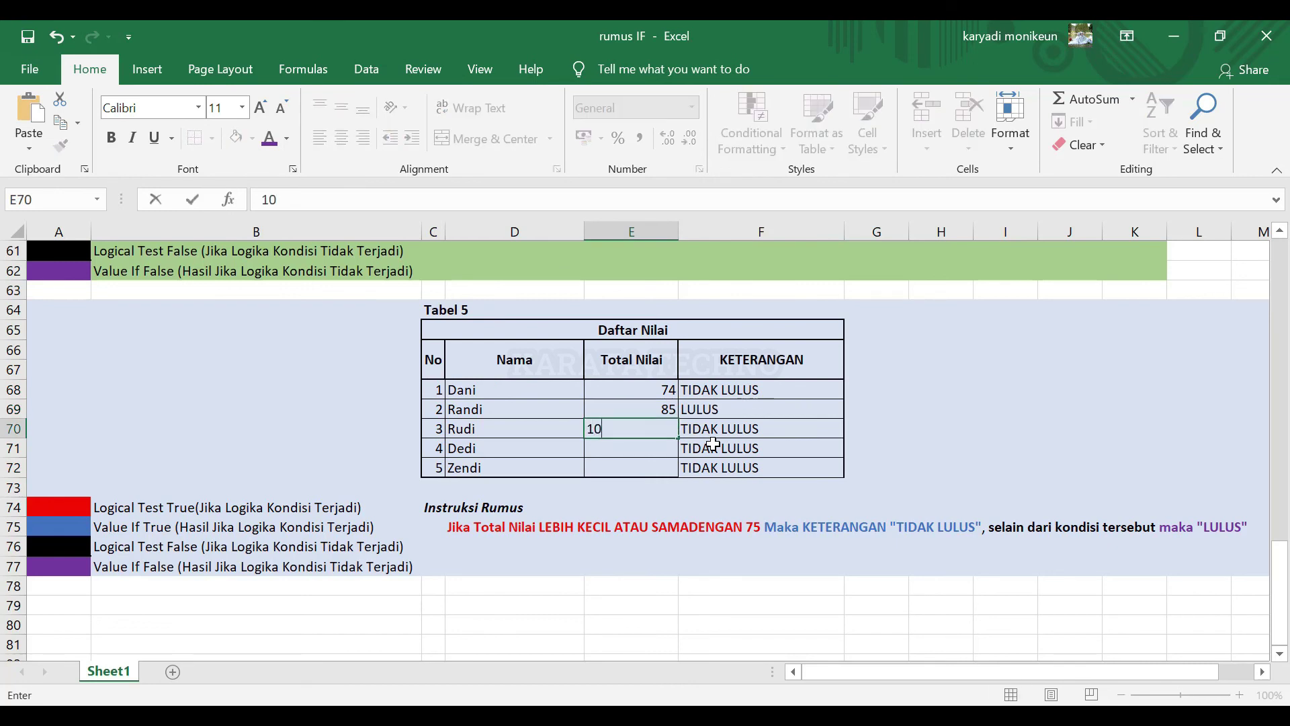
pyautogui.press('Return')
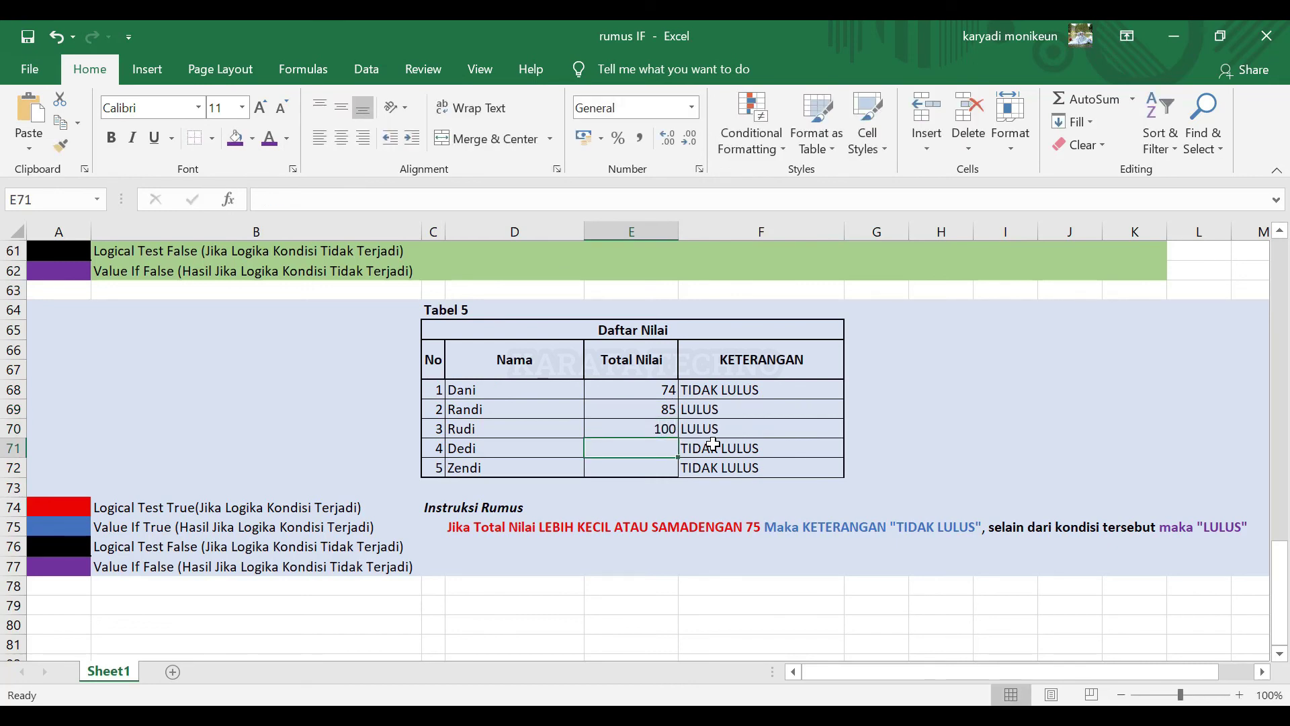
pyautogui.write('55')
pyautogui.press('Return')
pyautogui.write('65')
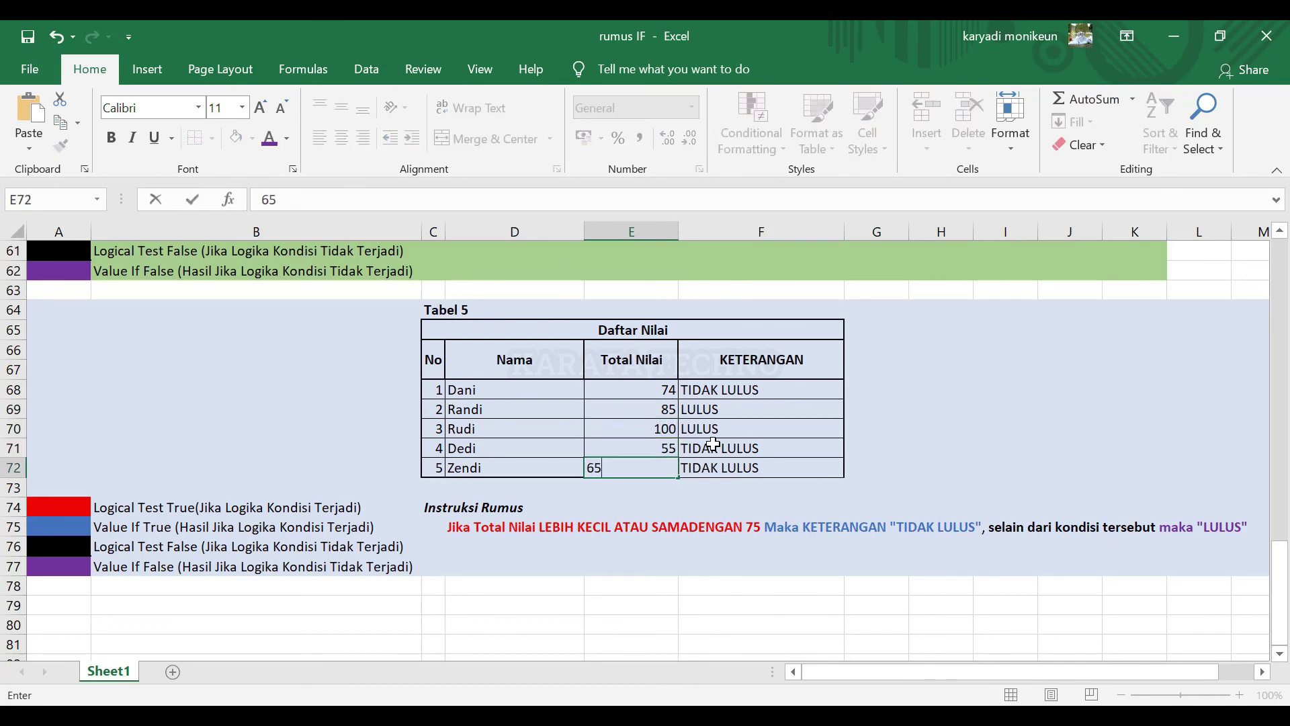
pyautogui.press('Return')
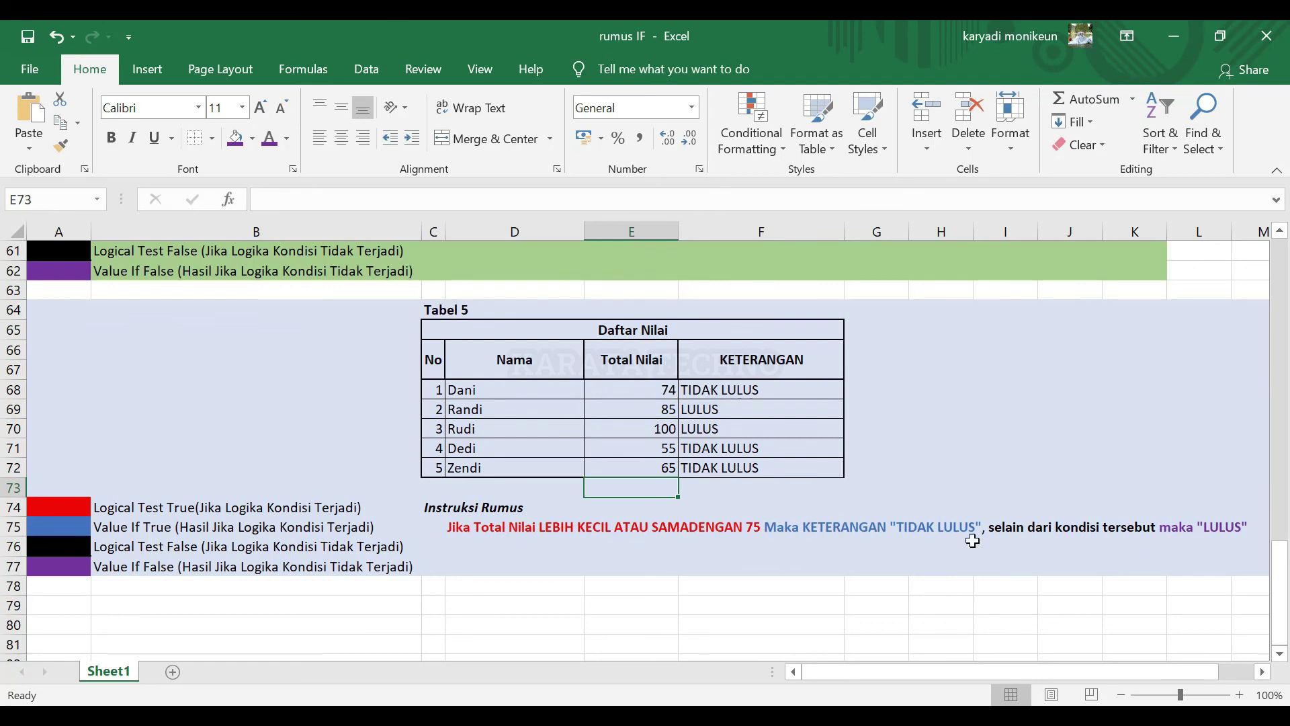
# Change the Tabel 5 Total Nilai scores in E69 to 75 and E70 to 76 to test the 75 limit
pyautogui.click(661, 393)
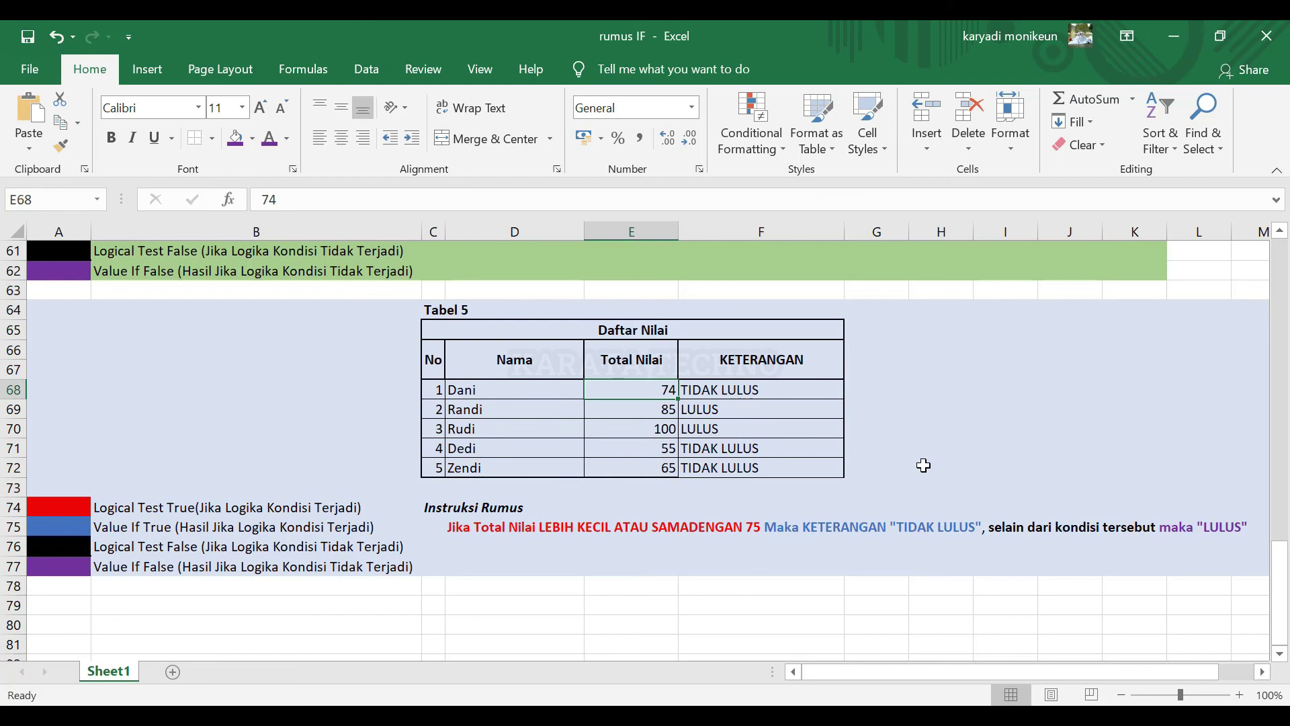
pyautogui.click(665, 411)
pyautogui.write('7')
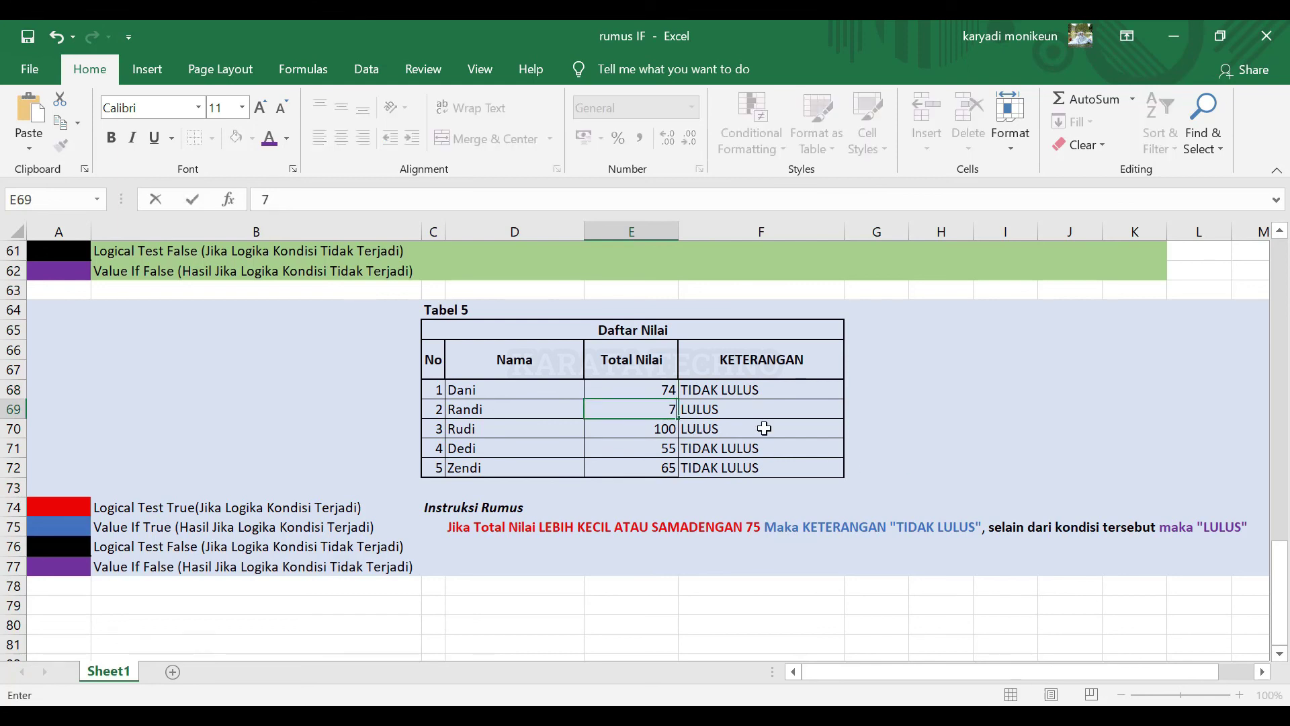
pyautogui.write('5')
pyautogui.press('Return')
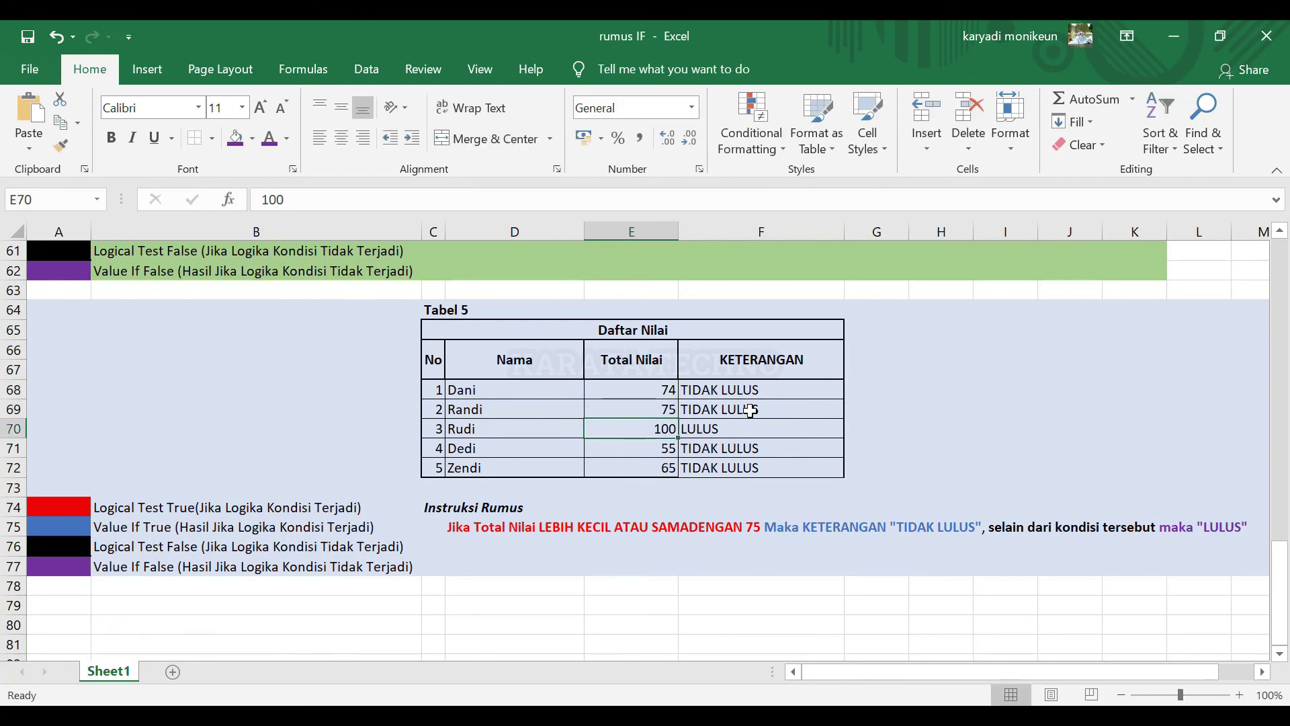
pyautogui.click(651, 389)
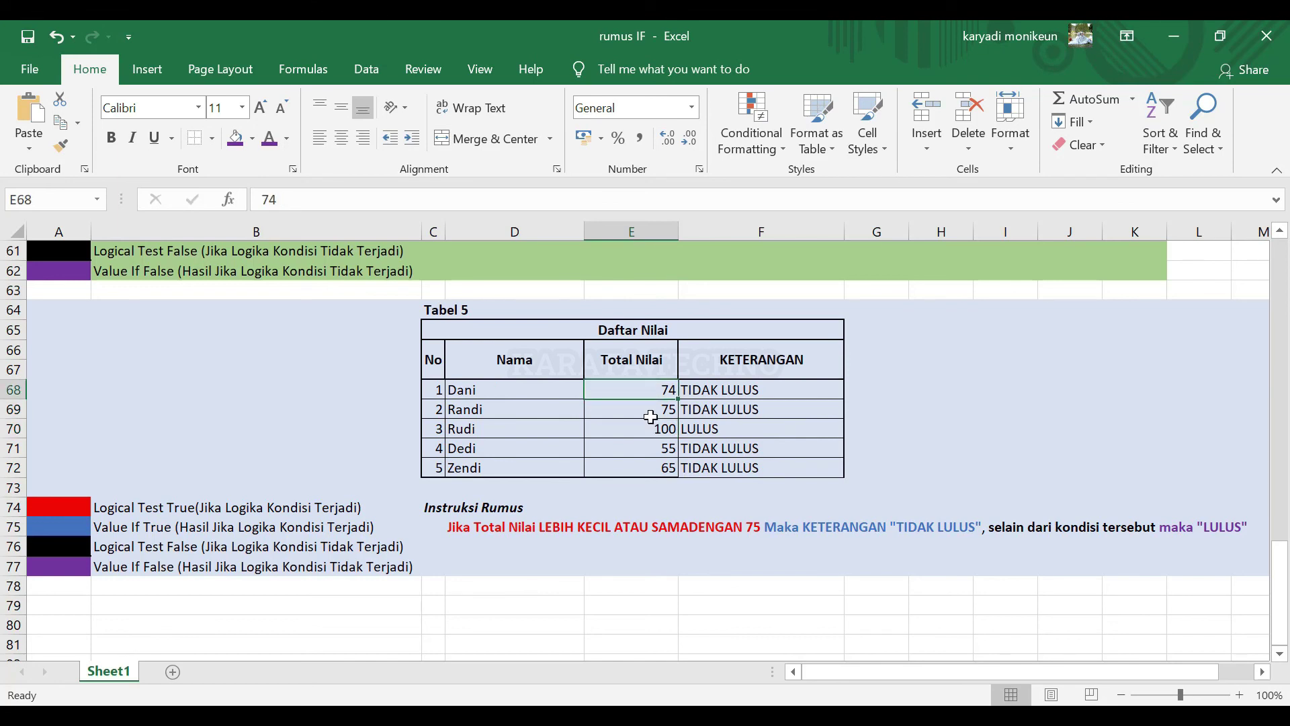
pyautogui.click(649, 411)
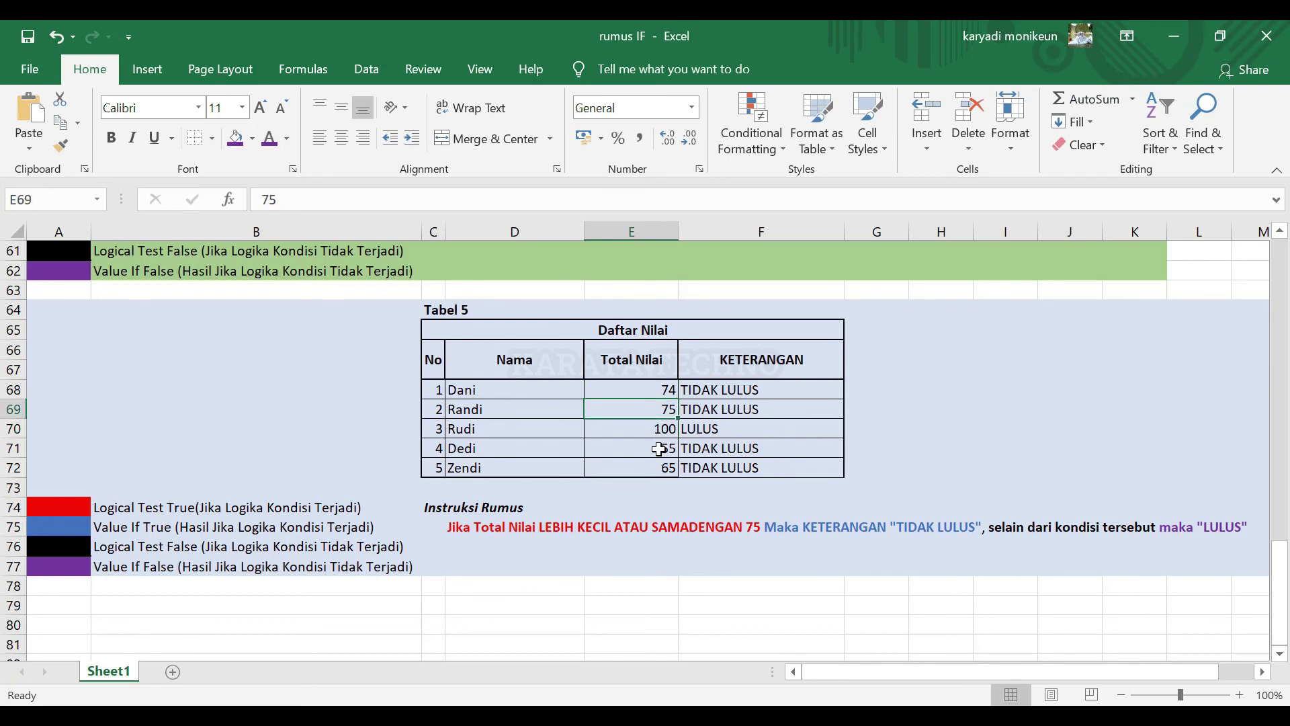
pyautogui.click(653, 430)
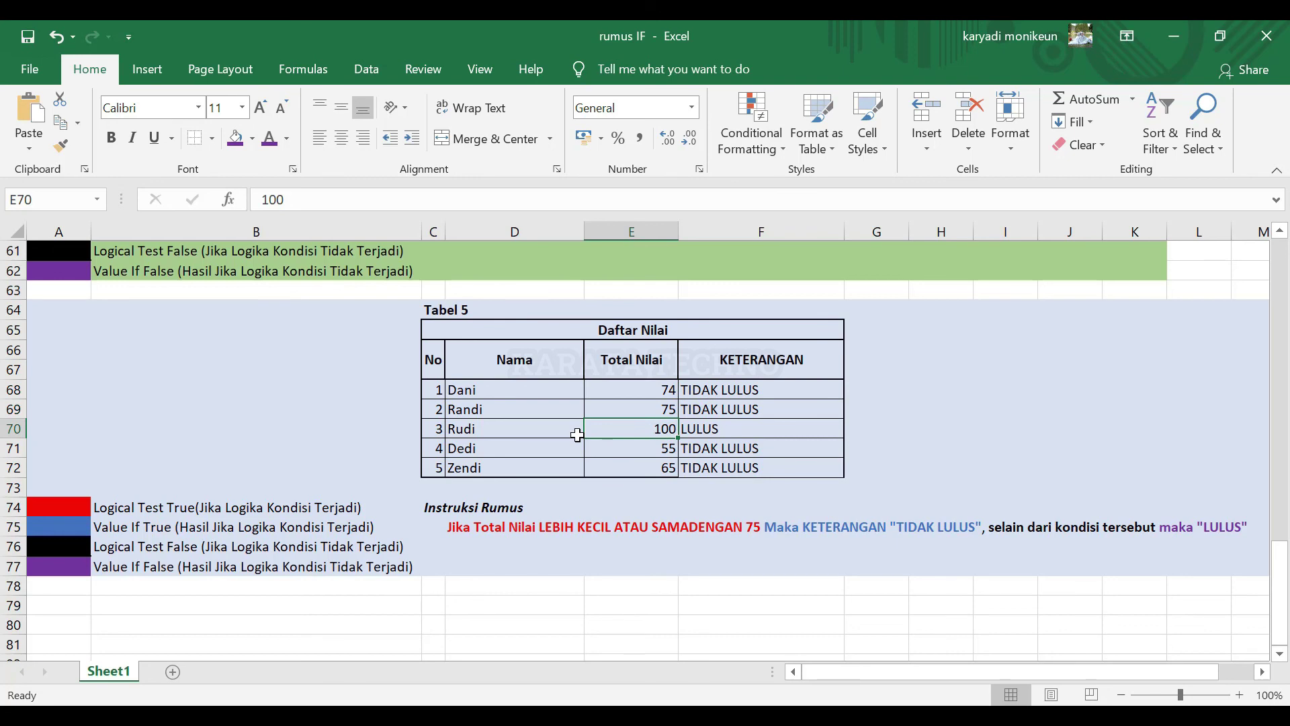
pyautogui.write('76')
pyautogui.press('Return')
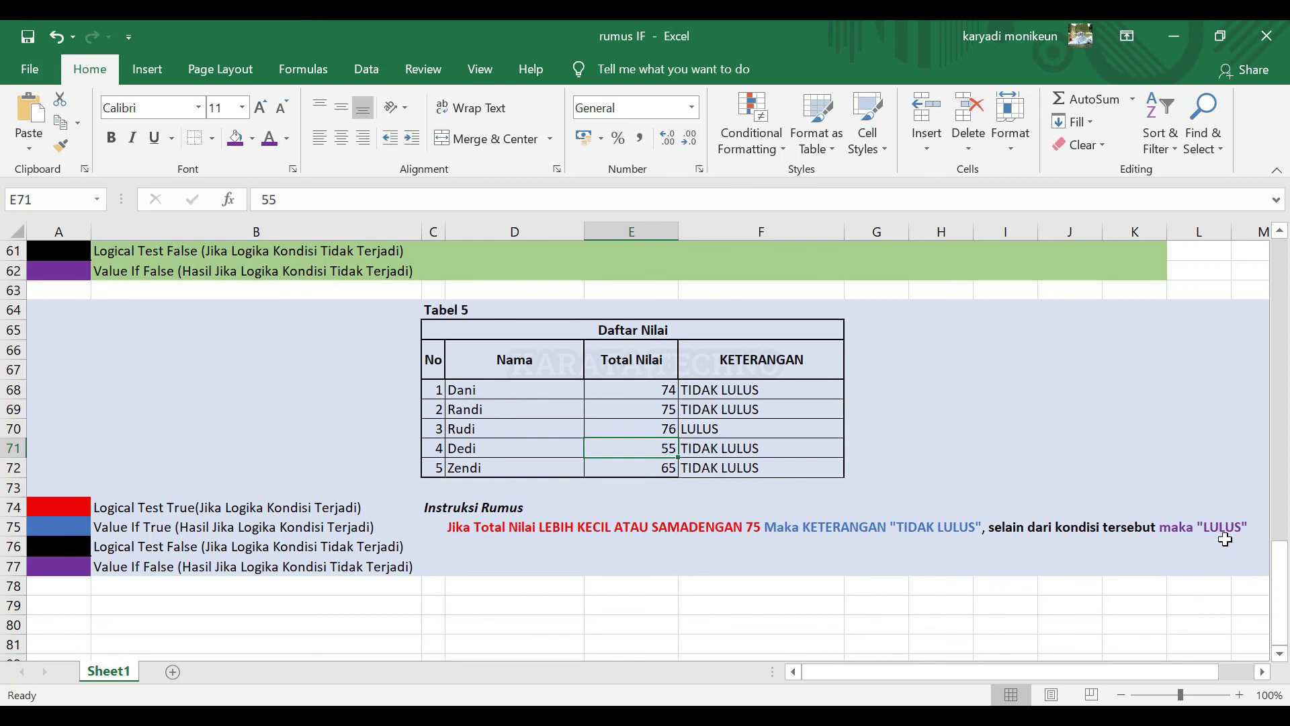
# Review the Total Nilai scores, KETERANGAN results and Instruksi Rumus of the tables from Tabel 5 back up to Tabel 1
pyautogui.click(721, 434)
pyautogui.click(650, 432)
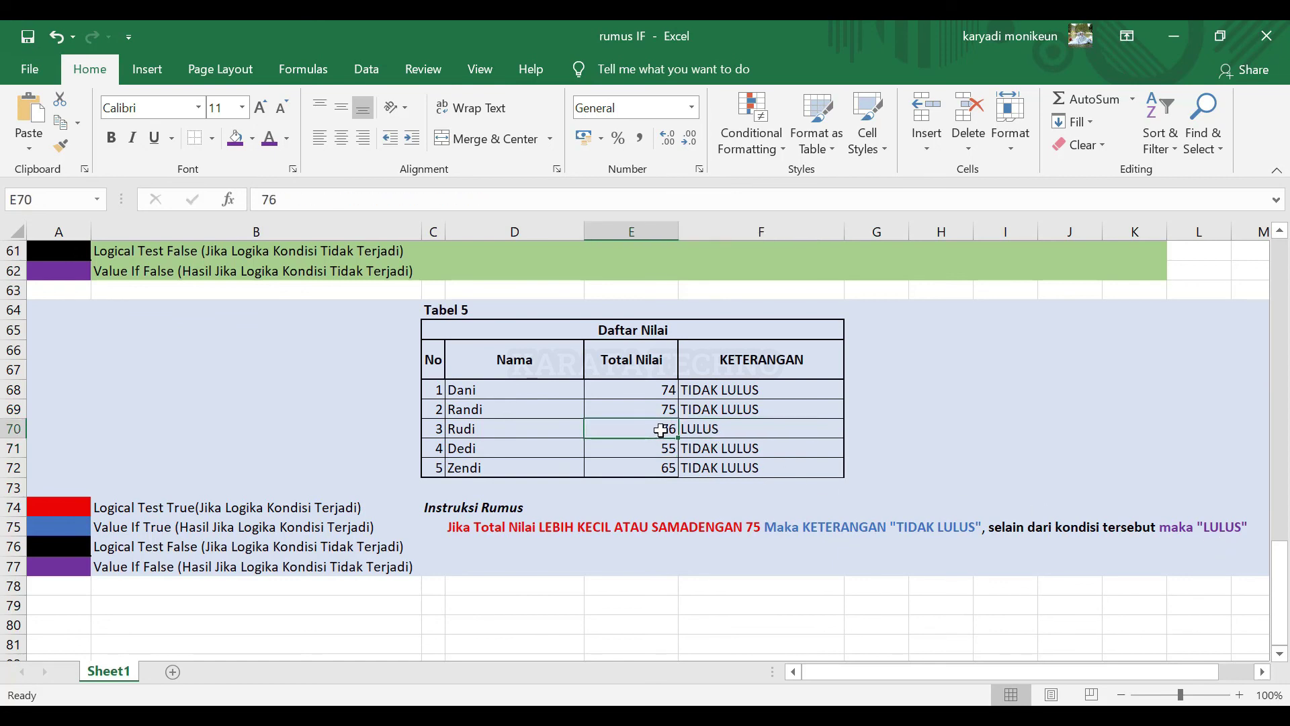
pyautogui.click(727, 427)
pyautogui.click(644, 430)
pyautogui.scroll(-3, 706, 547)
pyautogui.scroll(6, 676, 569)
pyautogui.scroll(3, 678, 572)
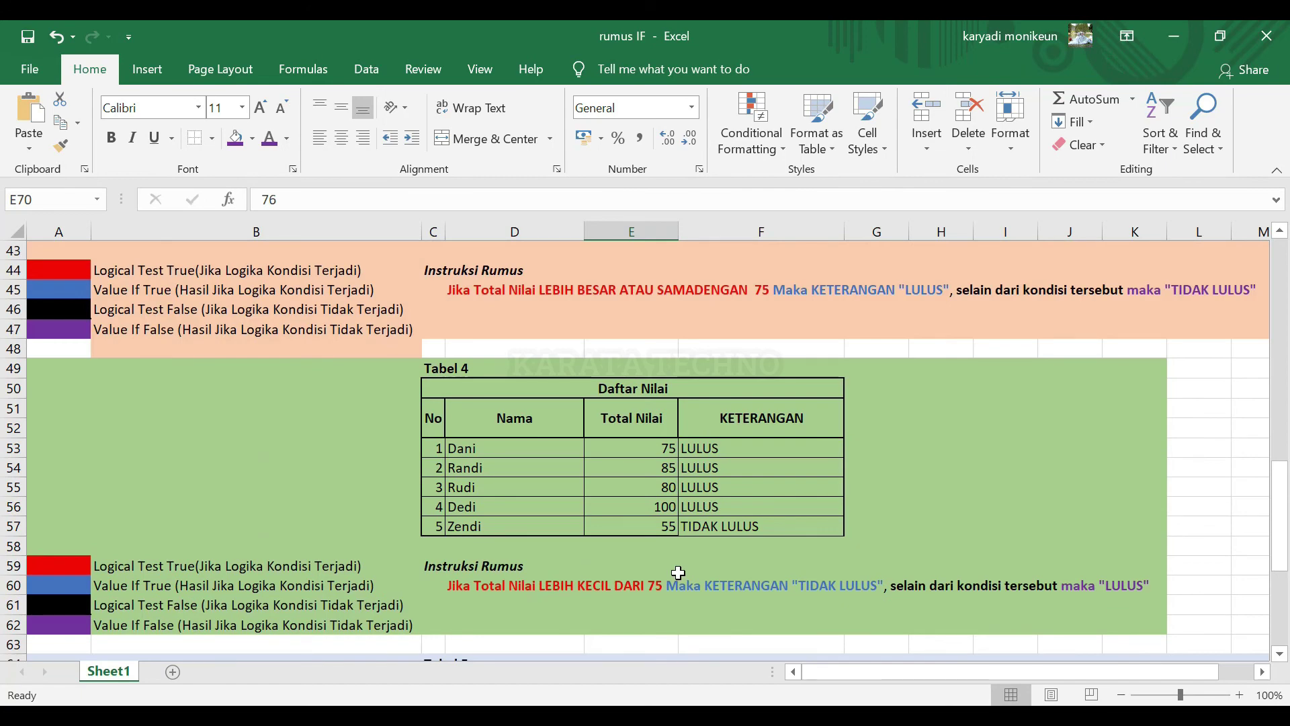
pyautogui.scroll(2, 678, 572)
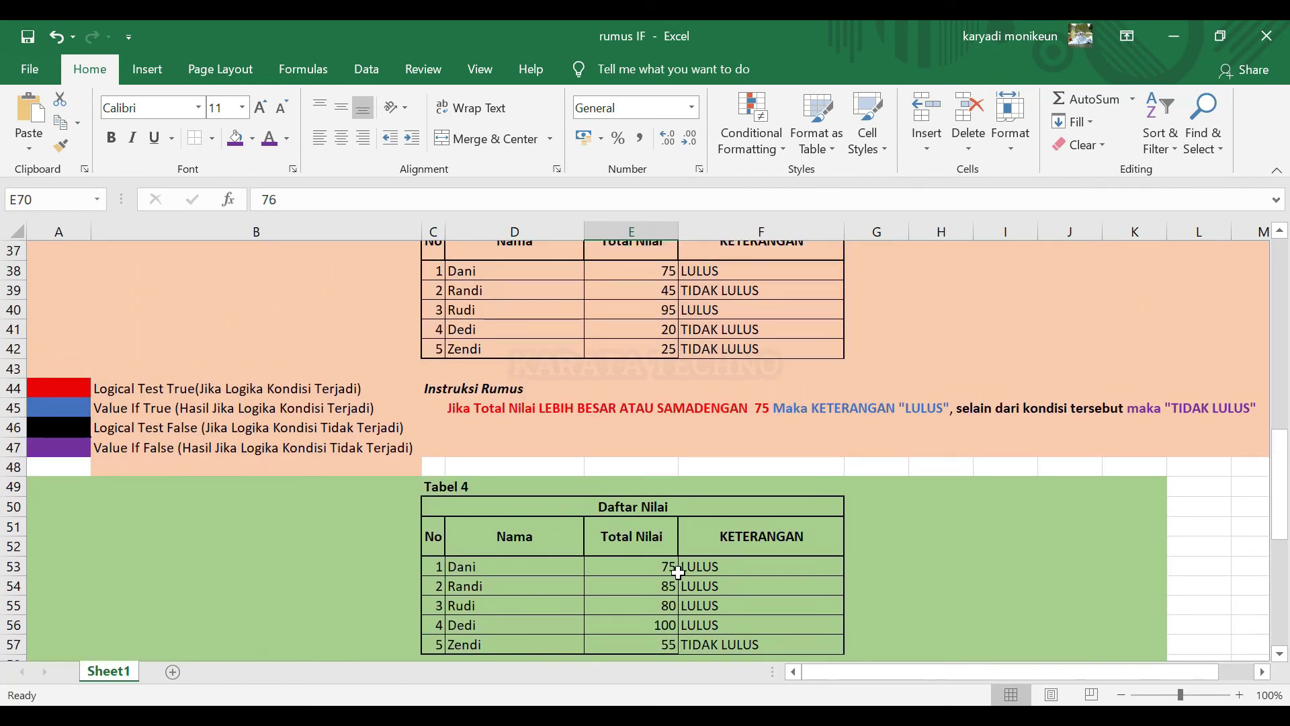
pyautogui.scroll(3, 678, 572)
pyautogui.scroll(9, 678, 572)
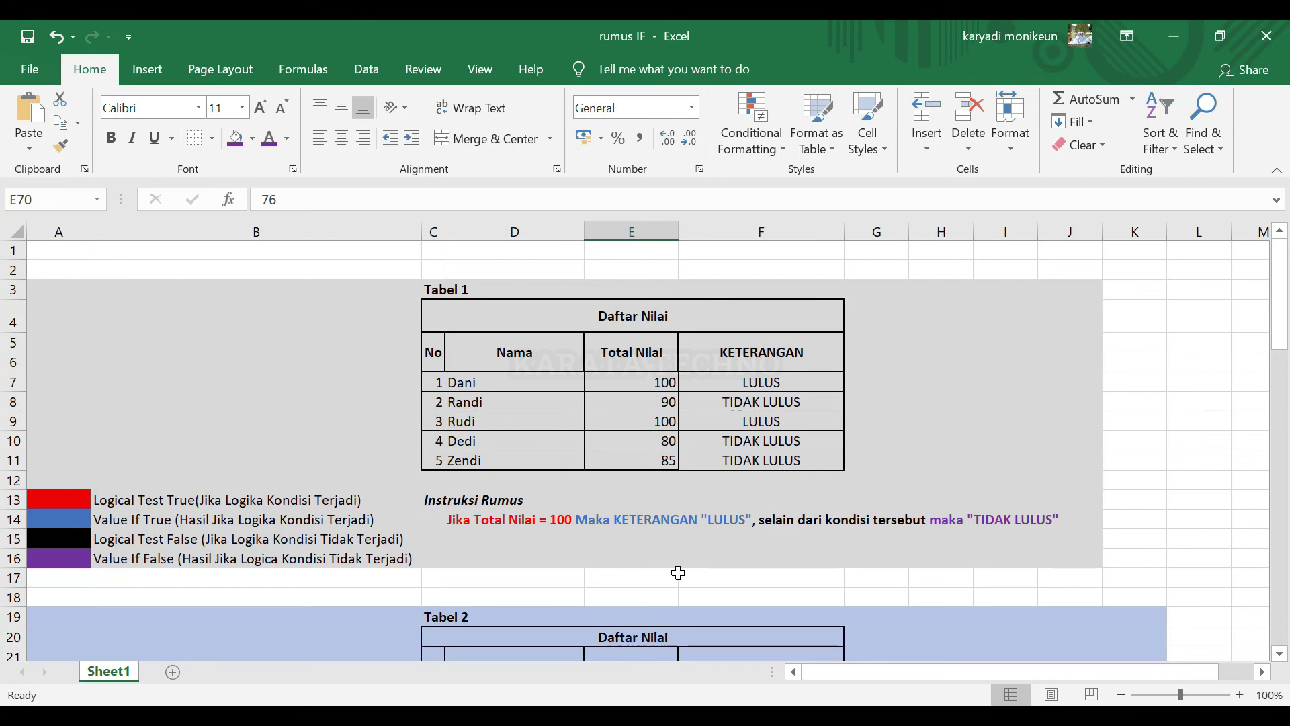
pyautogui.scroll(-5, 676, 572)
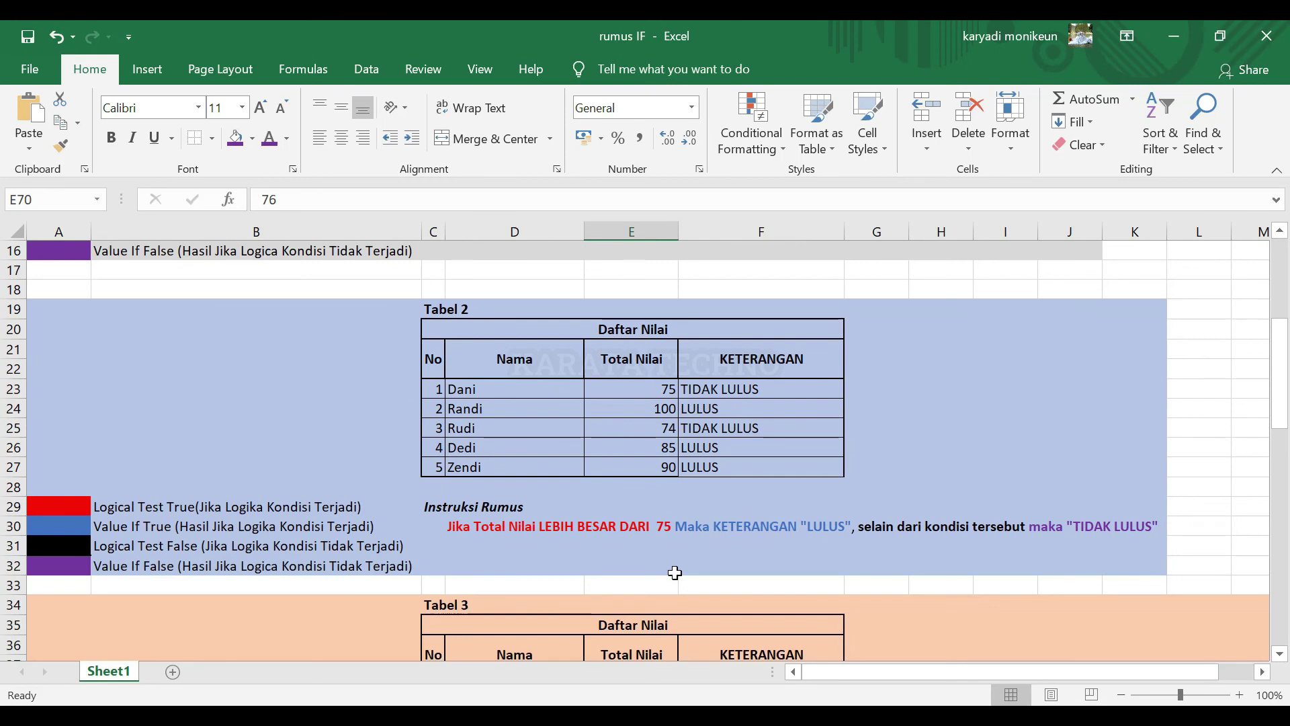